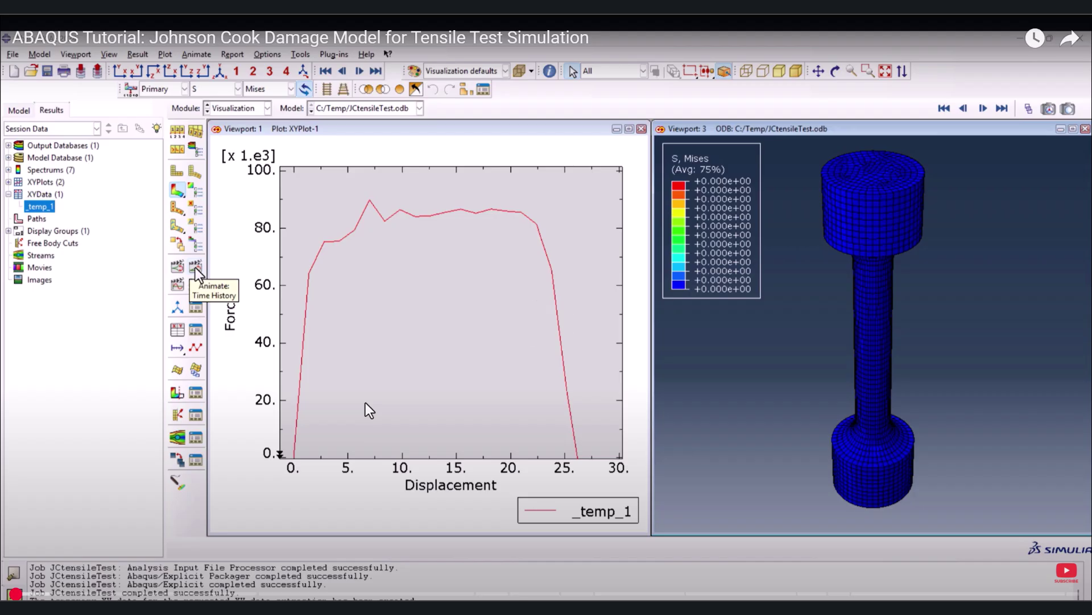
{"action": "left_click", "coordinate": [366, 402]}
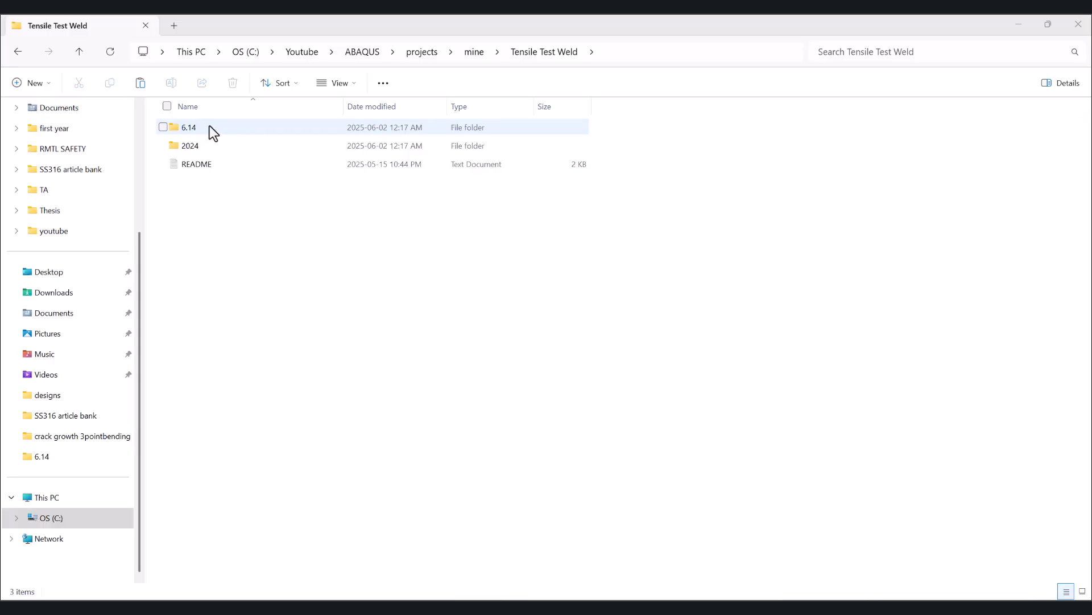
Browse the 6.14 and 2024 subfolders of the Tensile Test Weld project folder.
{"action": "double_click", "coordinate": [209, 126]}
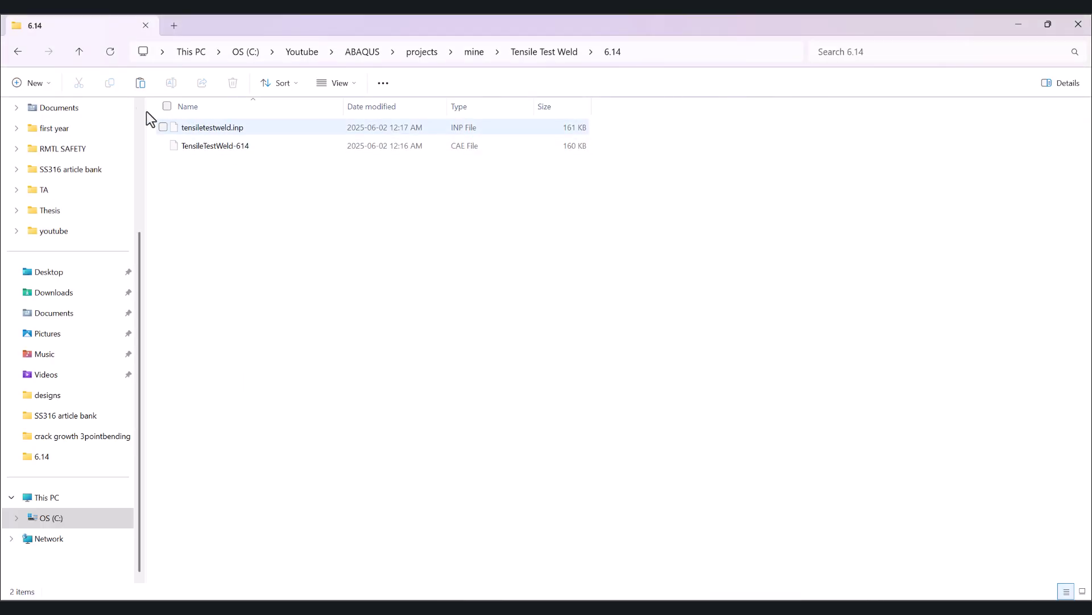
{"action": "left_click", "coordinate": [78, 54]}
{"action": "double_click", "coordinate": [200, 145]}
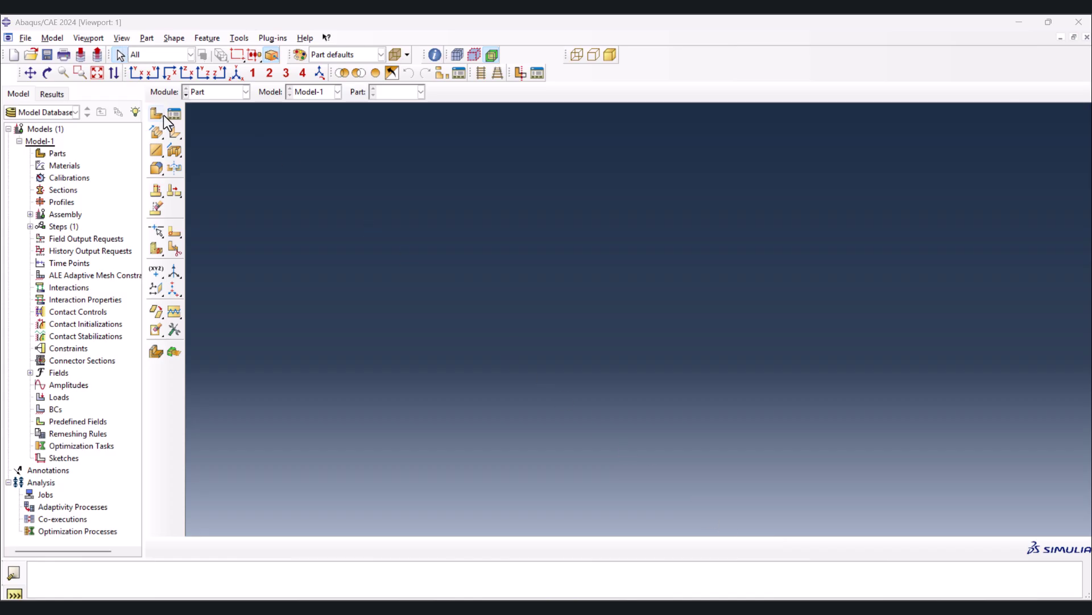
Start a 3D deformable solid extrusion part and sketch three connected lines forming an open-bottomed rectangle about 15 wide and 20 high.
{"action": "left_click", "coordinate": [162, 115]}
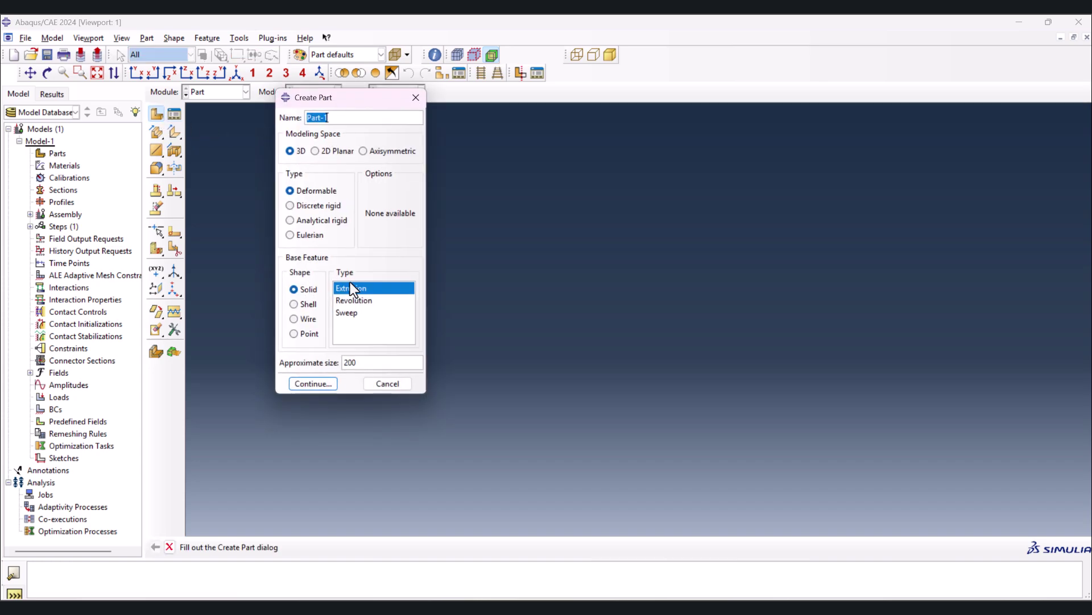
{"action": "left_click", "coordinate": [314, 383]}
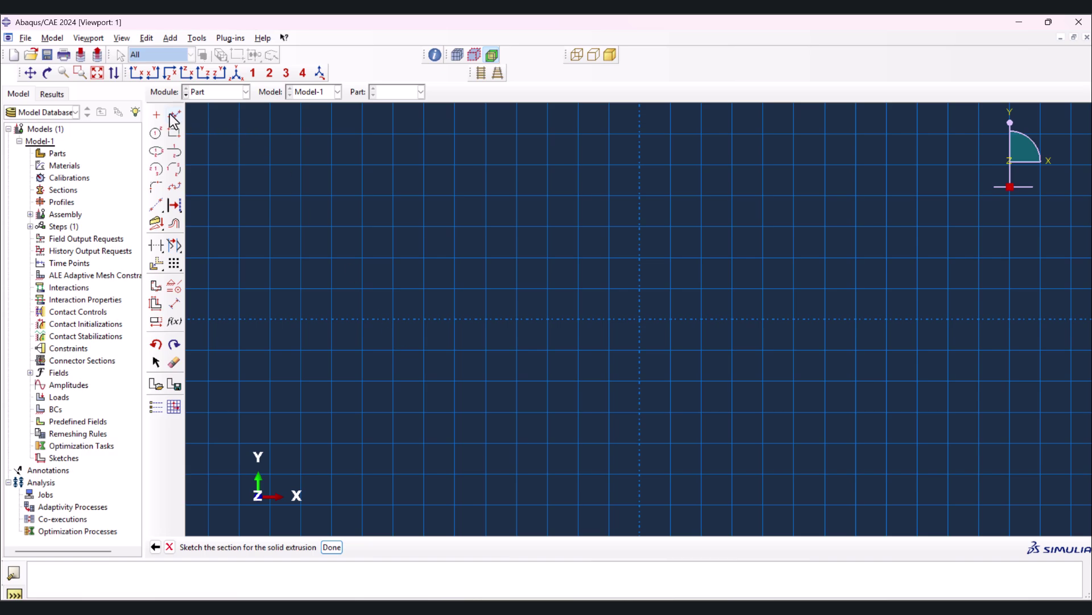
{"action": "left_click", "coordinate": [172, 116]}
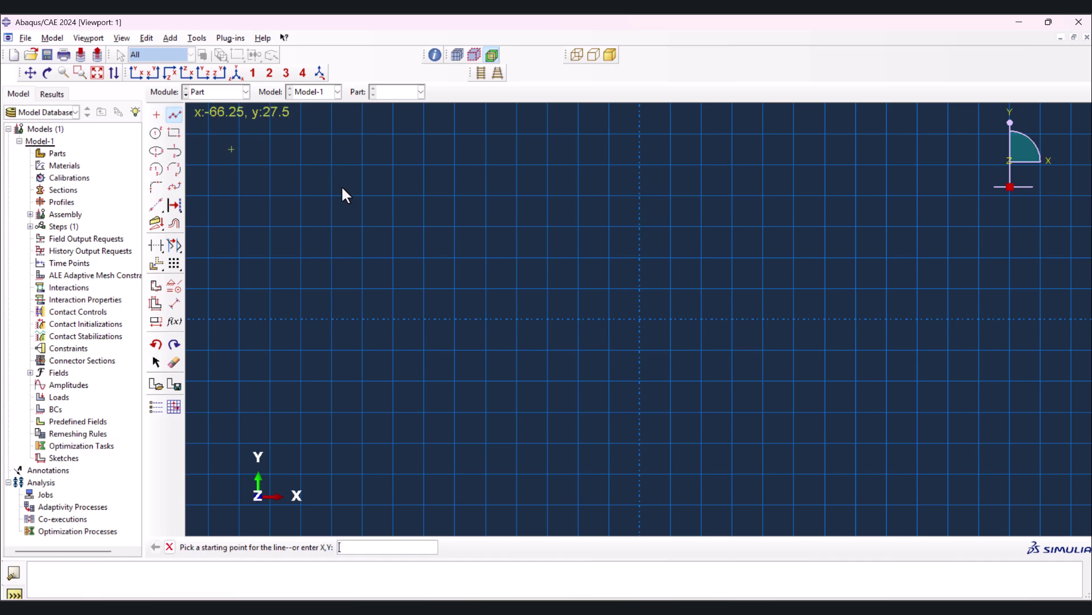
{"action": "left_click", "coordinate": [548, 318]}
{"action": "left_click", "coordinate": [547, 195]}
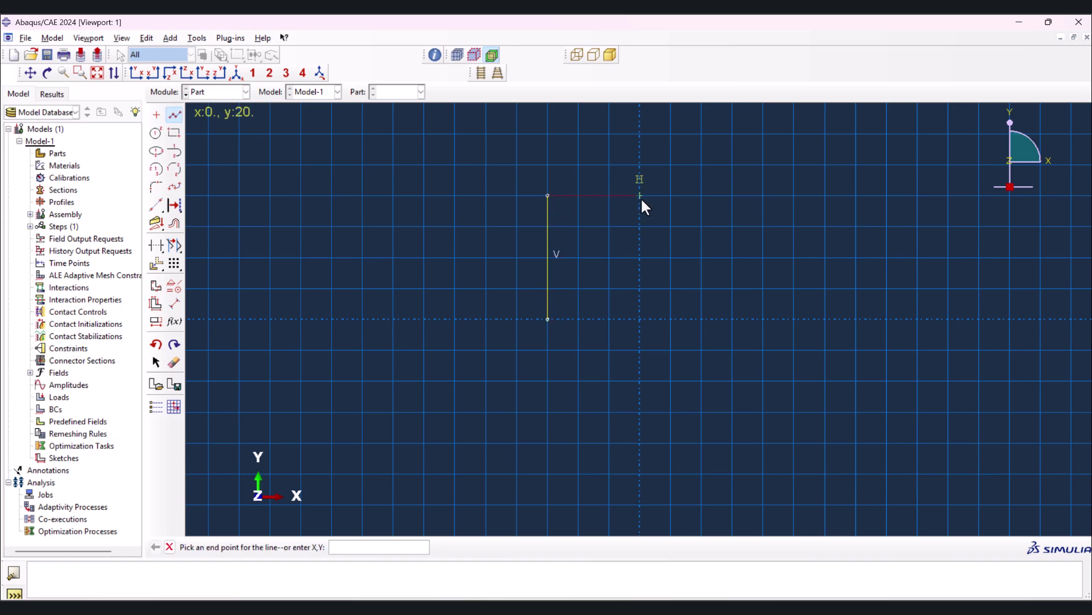
{"action": "left_click", "coordinate": [640, 195]}
{"action": "left_click", "coordinate": [640, 318]}
{"action": "key", "text": "Escape"}
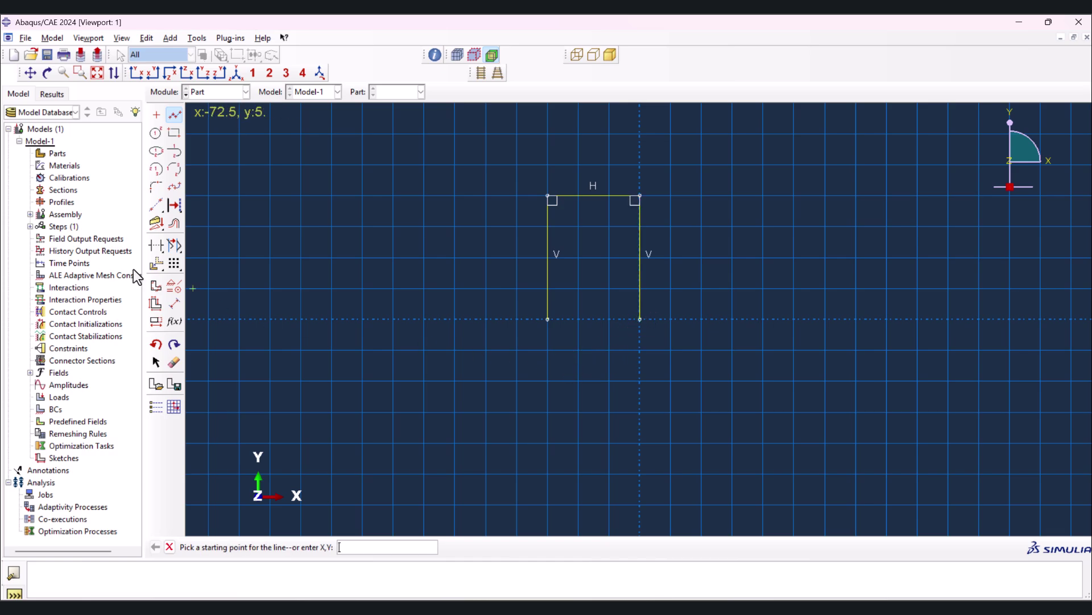
Apply an equal length constraint to the two vertical lines of the sketch.
{"action": "left_click", "coordinate": [171, 284]}
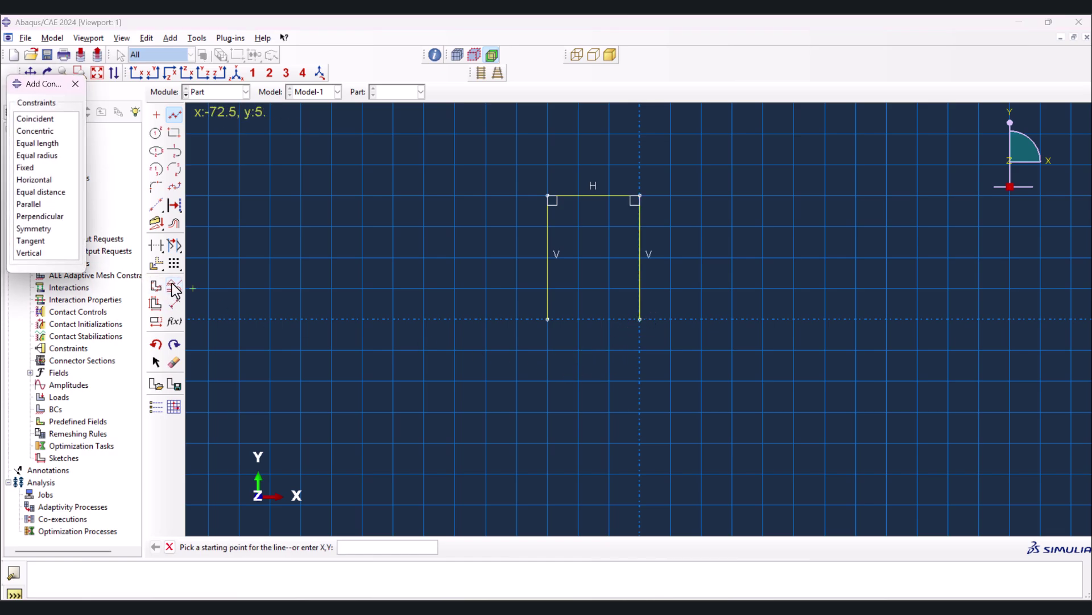
{"action": "left_click", "coordinate": [47, 144]}
{"action": "left_click_drag", "start_coordinate": [513, 248], "coordinate": [696, 266]}
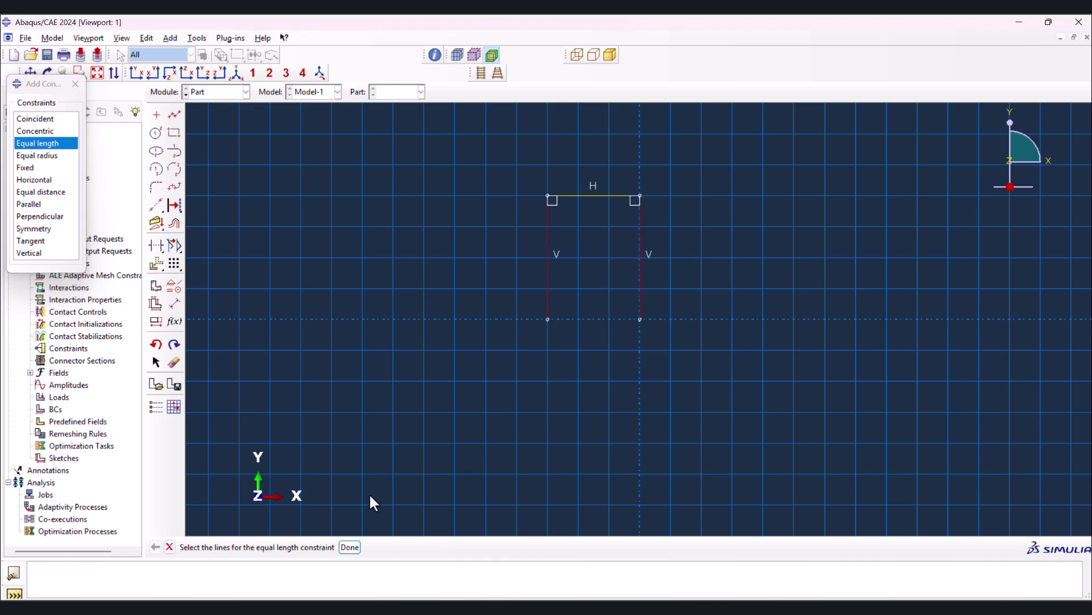
{"action": "left_click", "coordinate": [355, 547]}
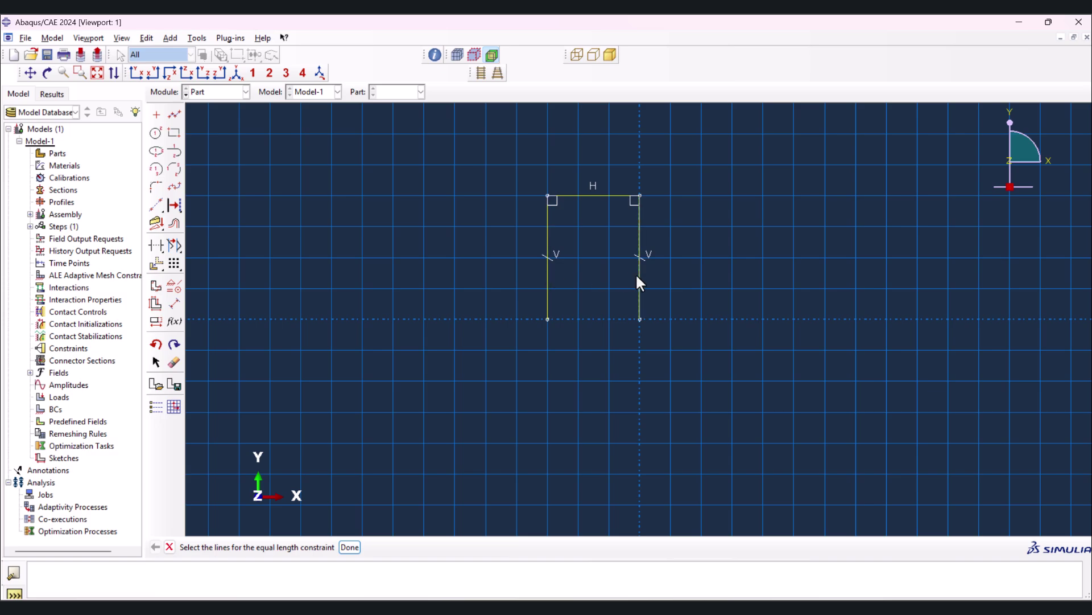
Dimension the profile's top line to 10 and its left vertical line to 30.
{"action": "left_click", "coordinate": [175, 303]}
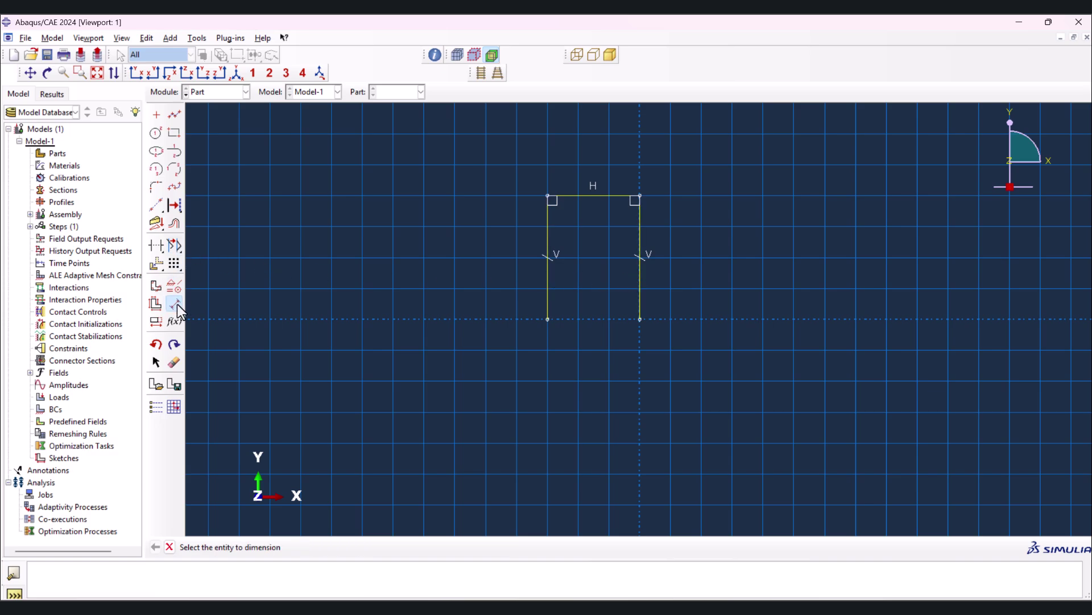
{"action": "left_click", "coordinate": [582, 194]}
{"action": "left_click", "coordinate": [589, 152]}
{"action": "type", "text": "10"}
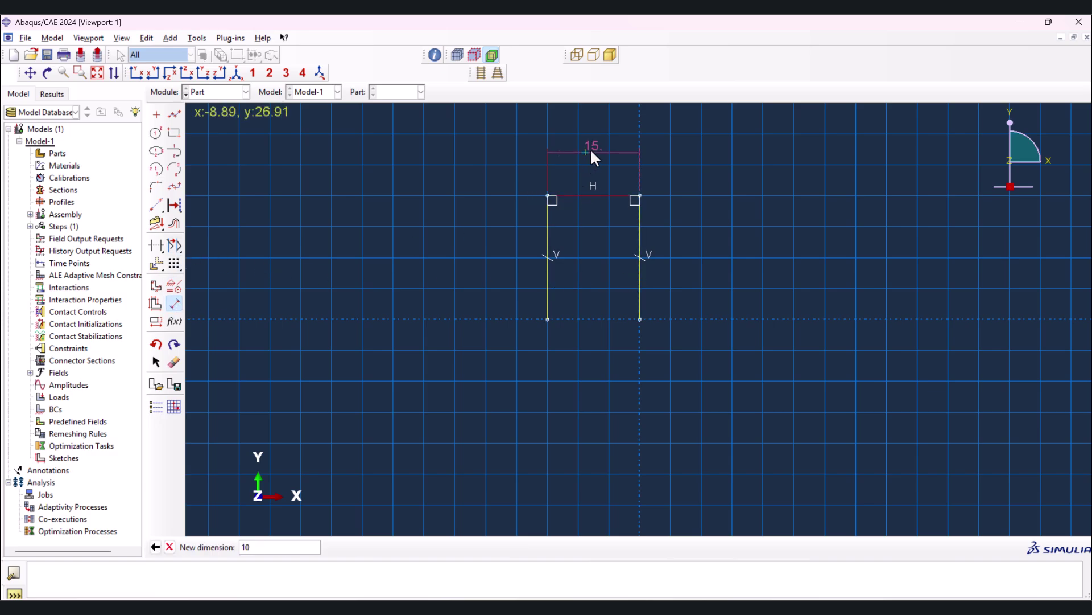
{"action": "key", "text": "Return"}
{"action": "left_click", "coordinate": [578, 244]}
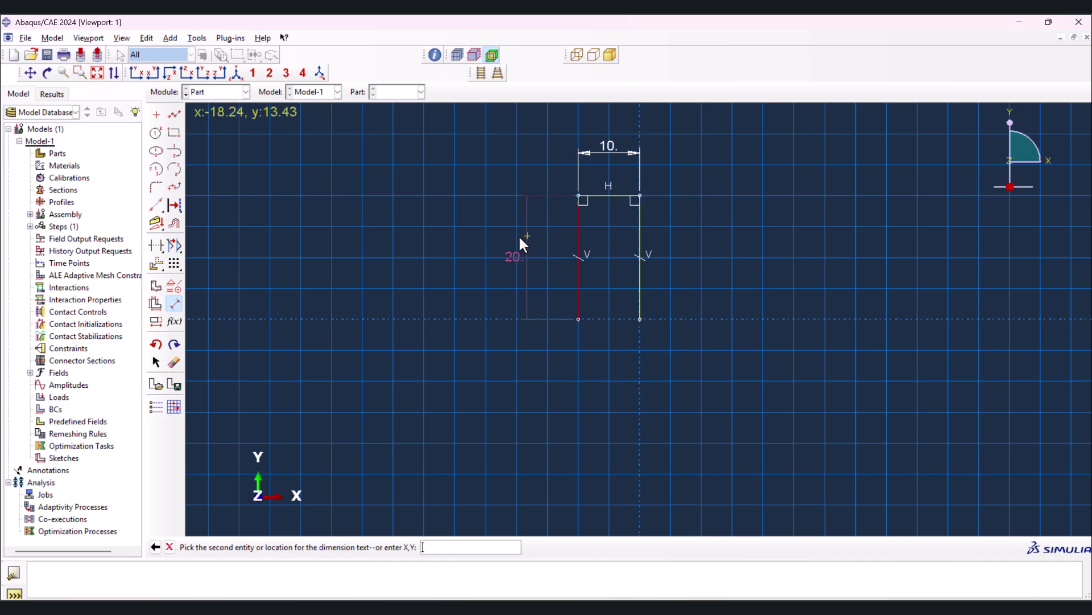
{"action": "left_click", "coordinate": [493, 234]}
{"action": "type", "text": "30"}
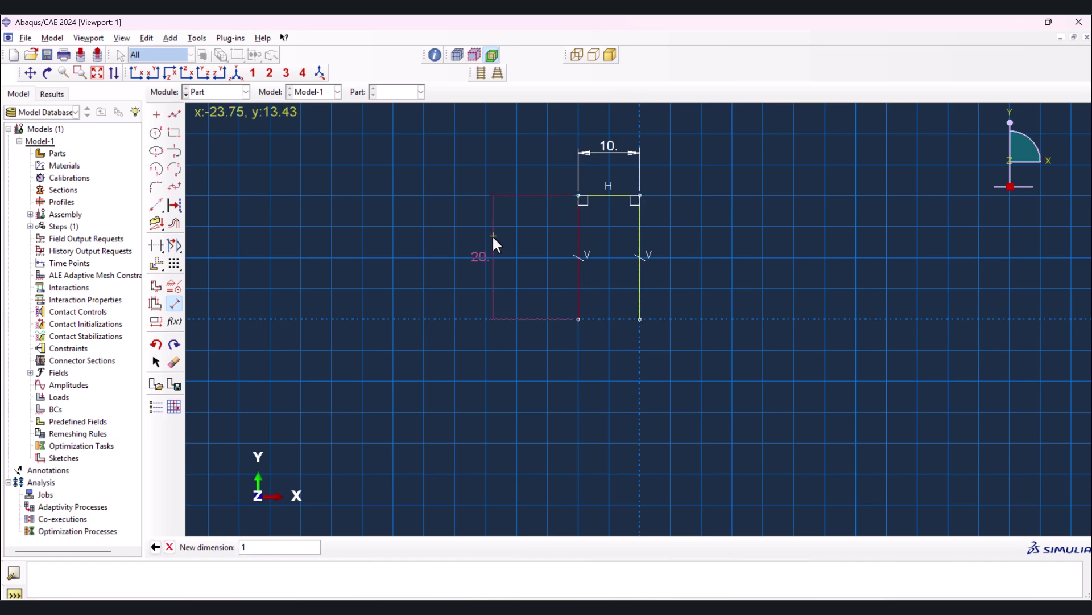
{"action": "key", "text": "Return"}
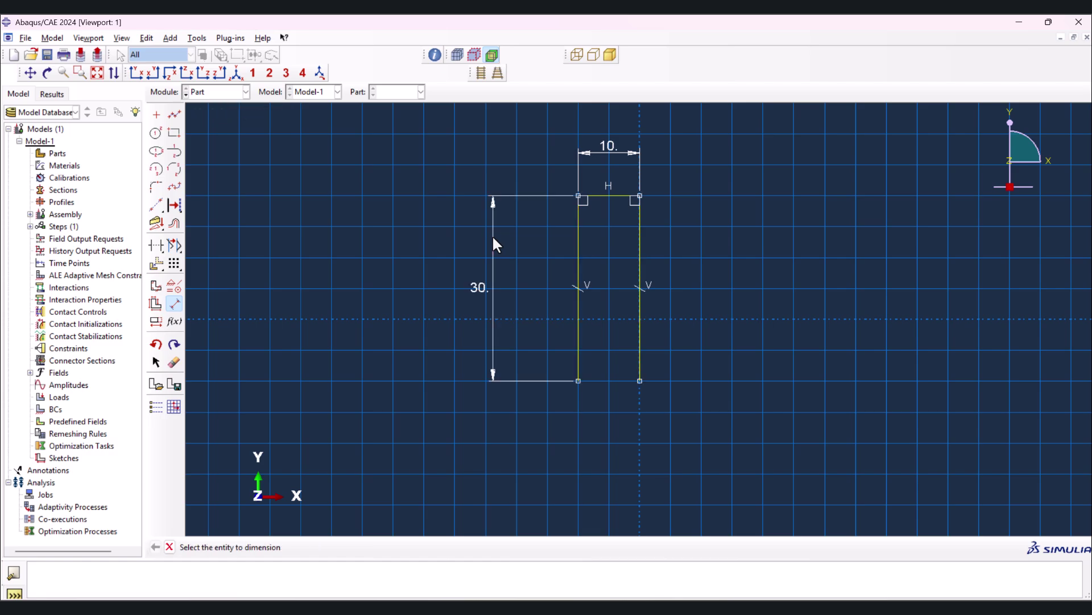
Draw two separate parallel vertical lines about 20 long and 3.75 apart below the open end of the profile.
{"action": "scroll", "coordinate": [426, 194], "scroll_direction": "down", "scroll_amount": 3}
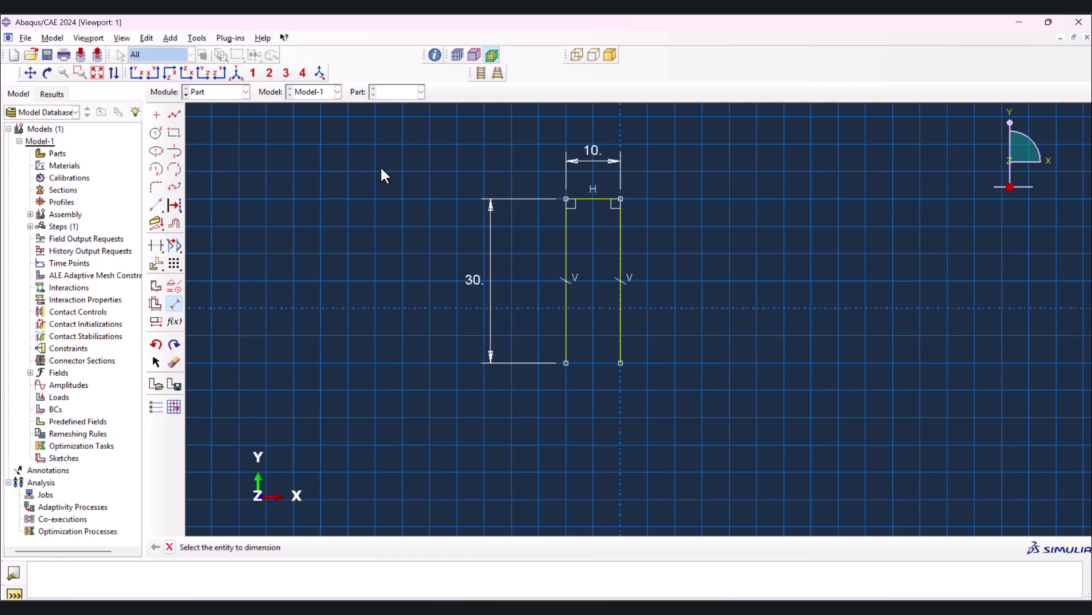
{"action": "left_click", "coordinate": [175, 114]}
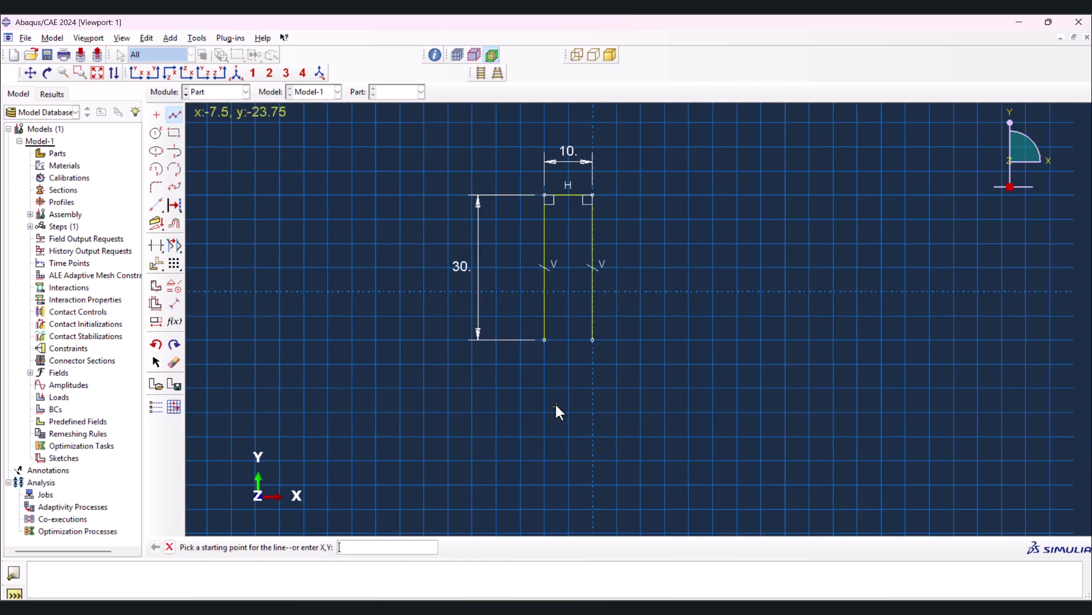
{"action": "left_click", "coordinate": [562, 364]}
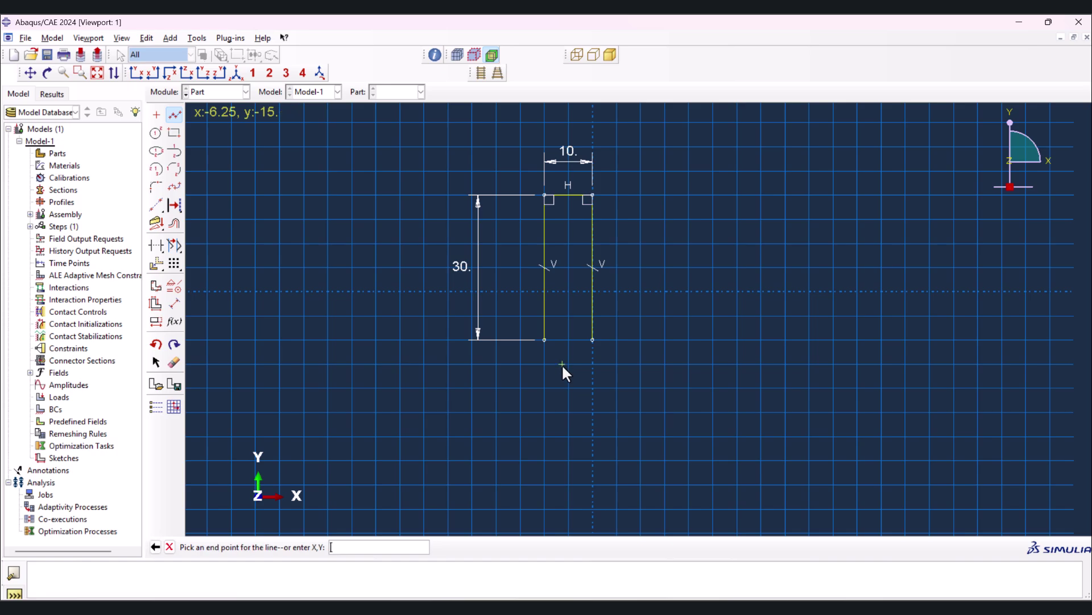
{"action": "left_click", "coordinate": [562, 459]}
{"action": "middle_click", "coordinate": [576, 446]}
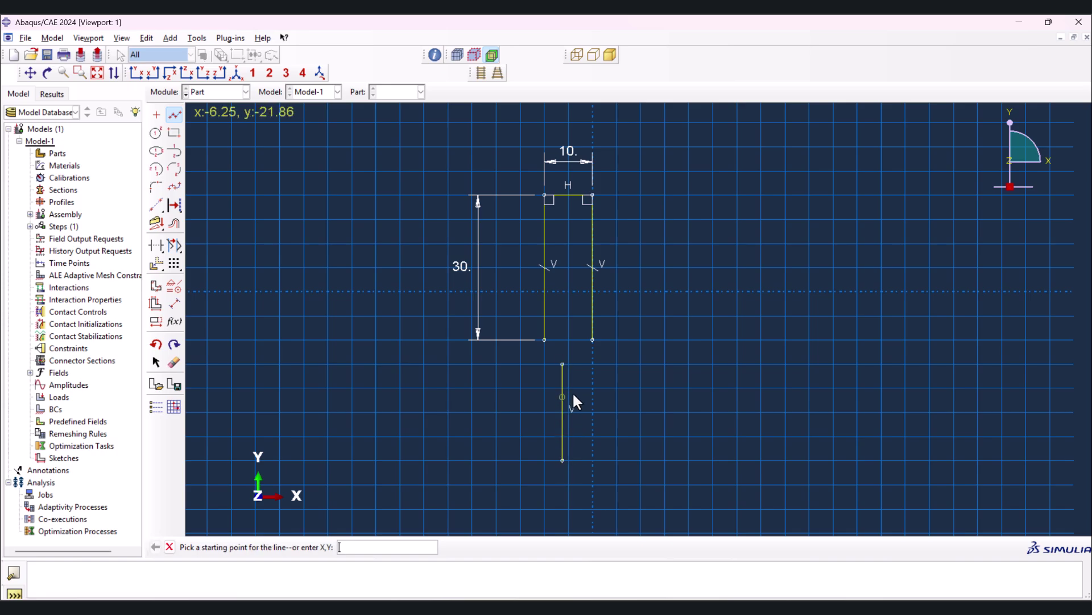
{"action": "left_click", "coordinate": [579, 363]}
{"action": "left_click", "coordinate": [580, 460]}
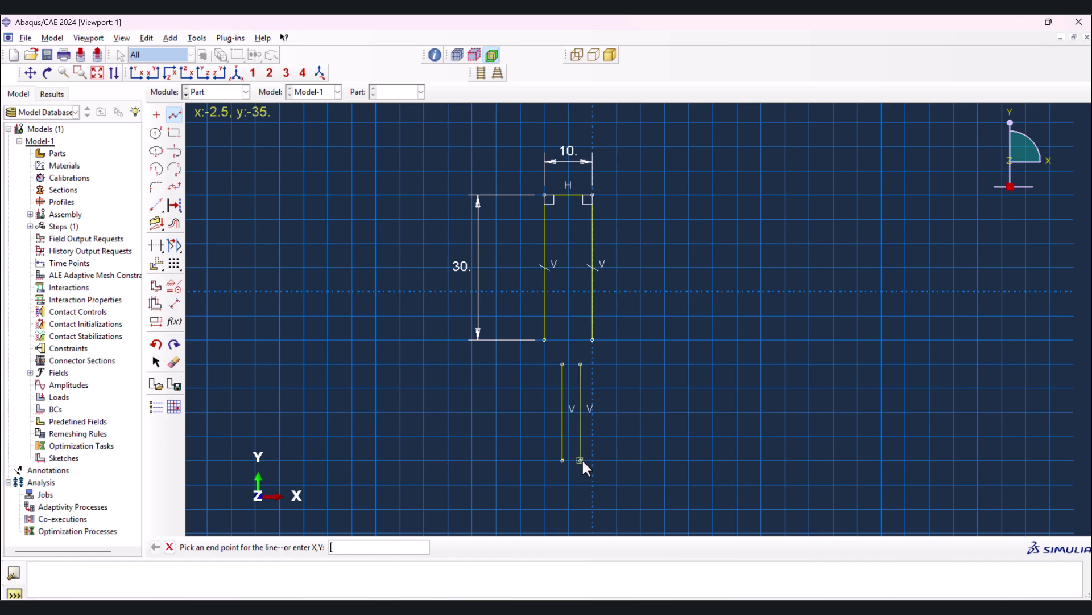
{"action": "middle_click", "coordinate": [604, 446]}
Dimension the spacing between the two lower vertical lines to 6.
{"action": "left_click", "coordinate": [174, 304]}
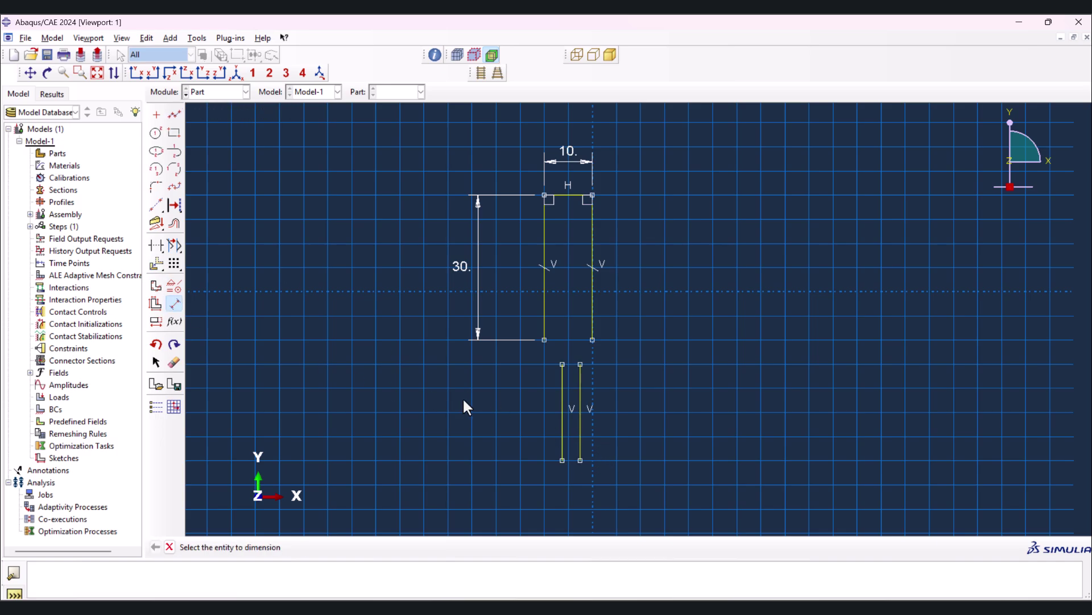
{"action": "left_click", "coordinate": [580, 412]}
{"action": "left_click", "coordinate": [563, 412]}
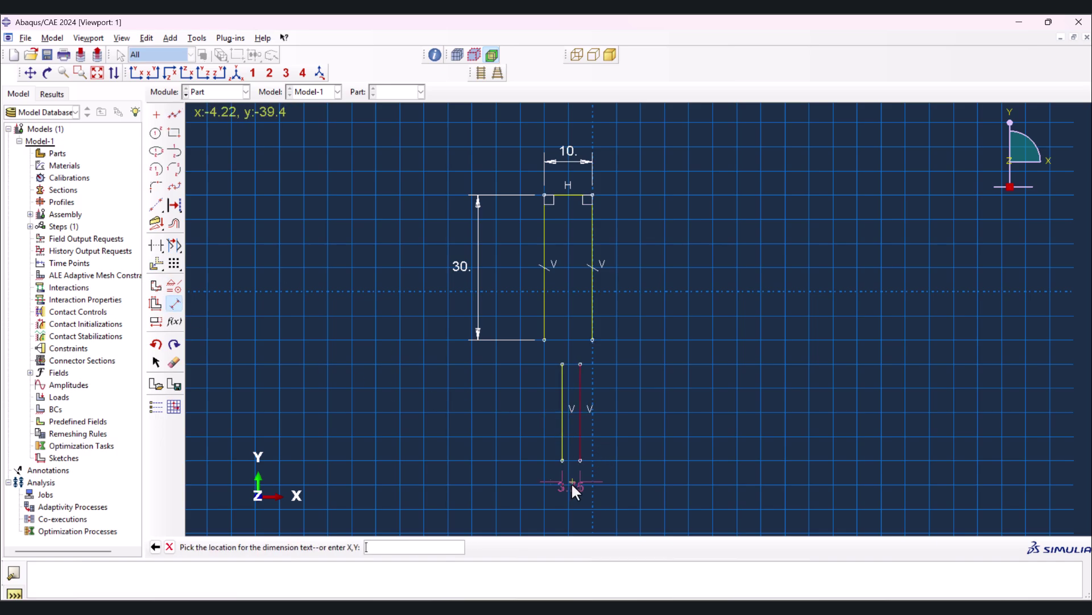
{"action": "left_click", "coordinate": [571, 487]}
{"action": "type", "text": "6"}
{"action": "key", "text": "Return"}
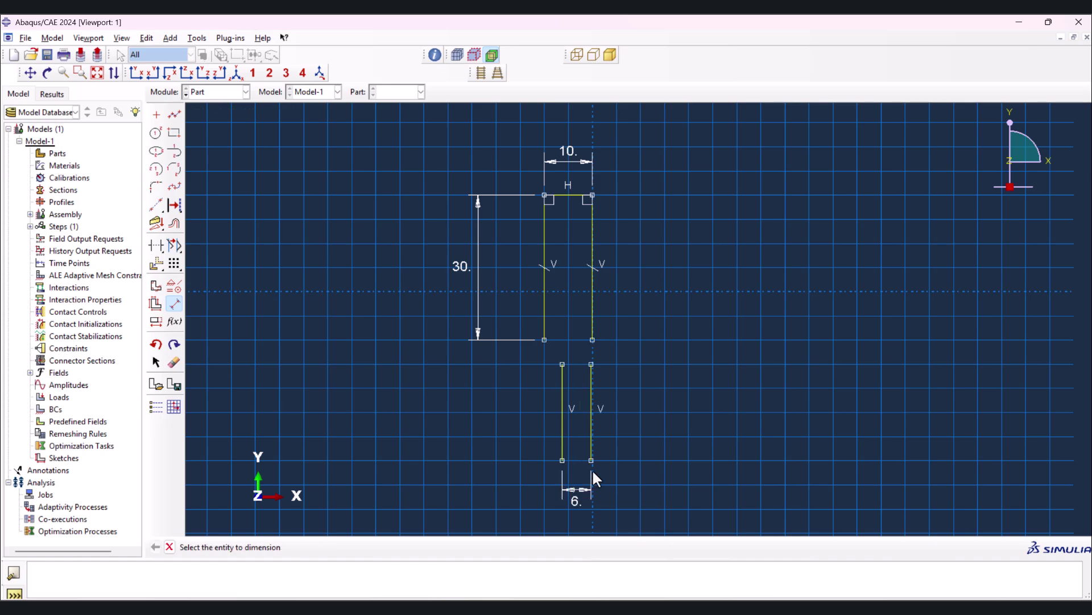
Dimension the horizontal offset between the lower left line and the upper profile's left line to 2.
{"action": "left_click", "coordinate": [564, 397]}
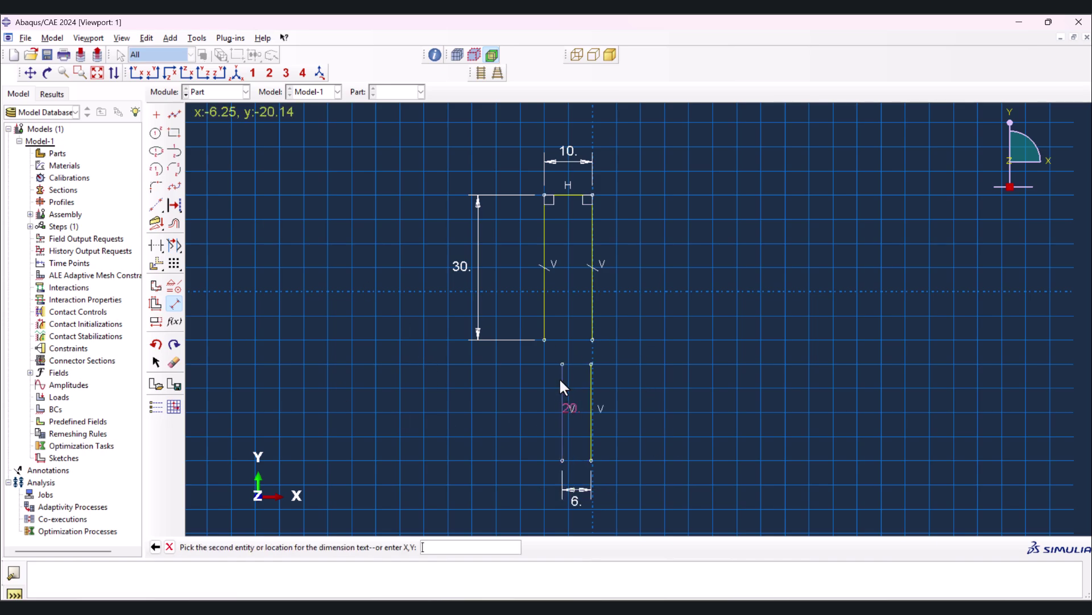
{"action": "left_click", "coordinate": [544, 299]}
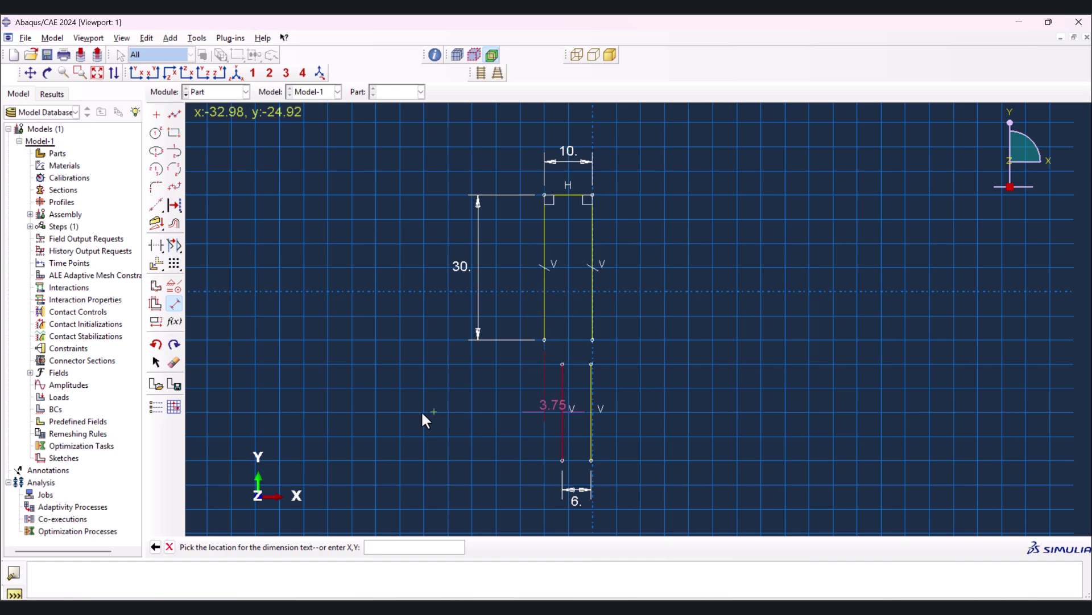
{"action": "left_click", "coordinate": [467, 445]}
{"action": "type", "text": "2"}
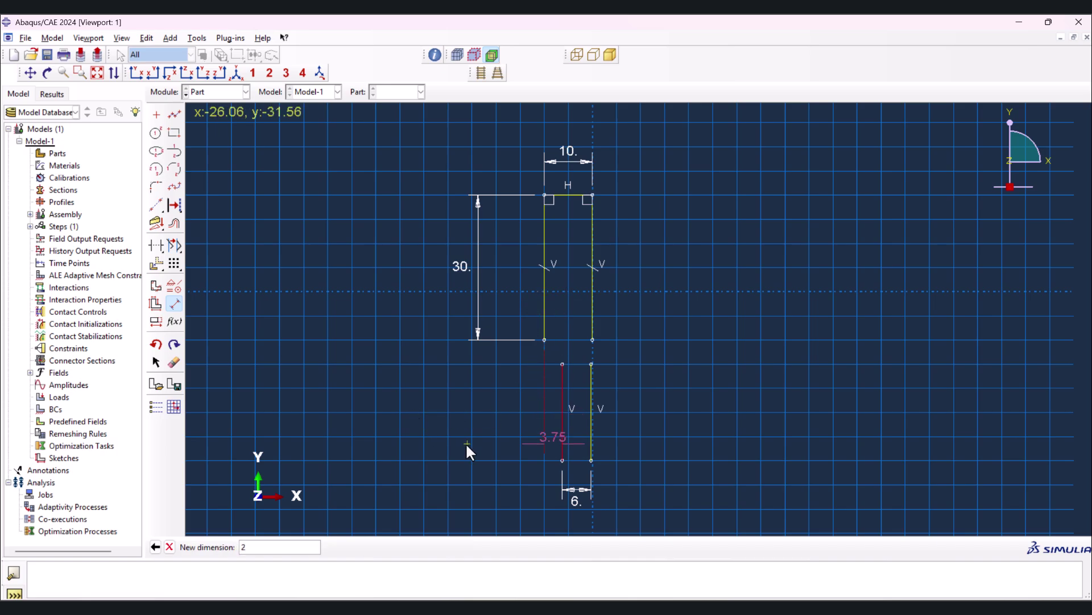
{"action": "key", "text": "Return"}
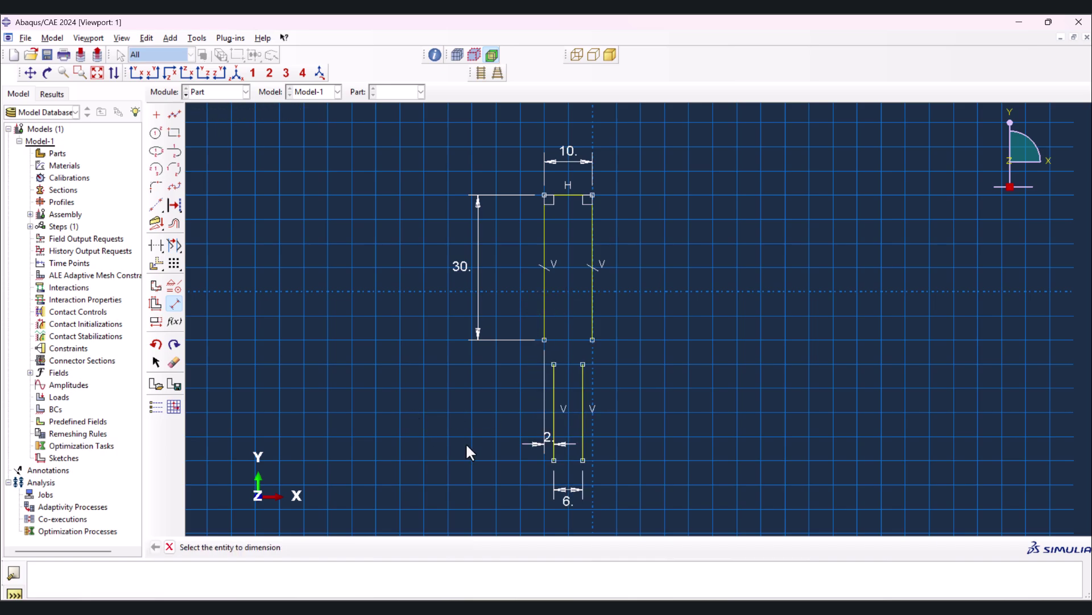
{"action": "left_click", "coordinate": [582, 375]}
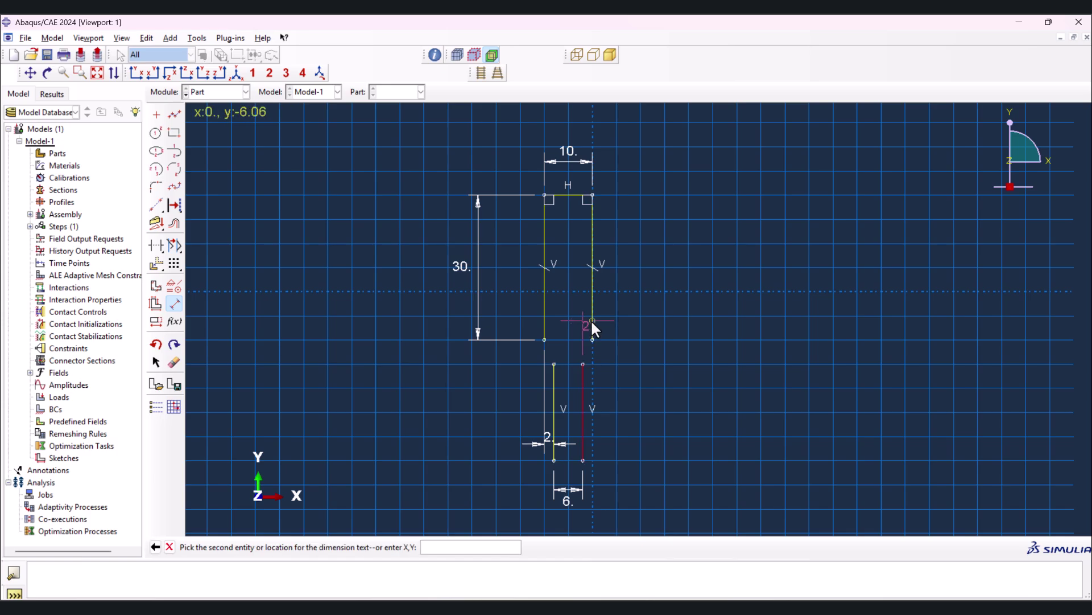
{"action": "left_click", "coordinate": [592, 319]}
{"action": "key", "text": "Escape"}
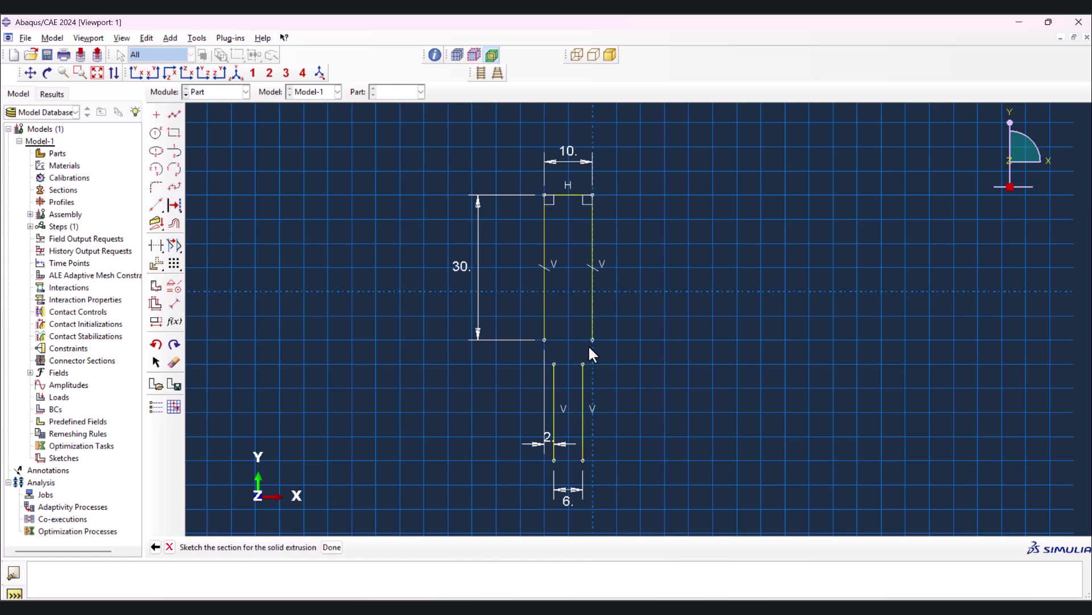
Draw tangent arcs joining the upper ends of both lower lines to the bottom ends of the upper profile's vertical lines.
{"action": "left_click", "coordinate": [174, 151]}
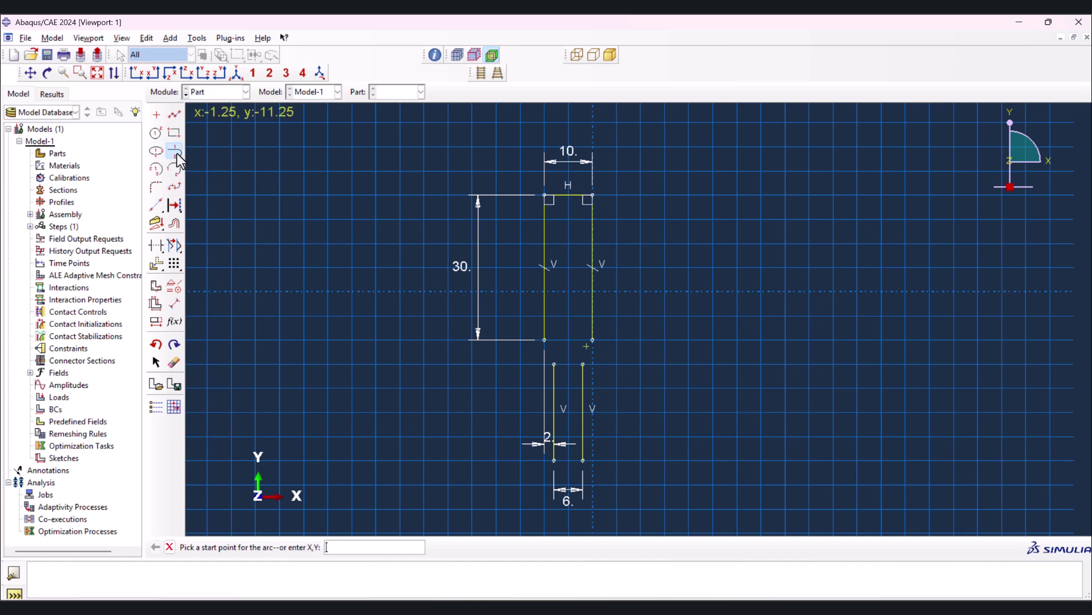
{"action": "left_click", "coordinate": [554, 363]}
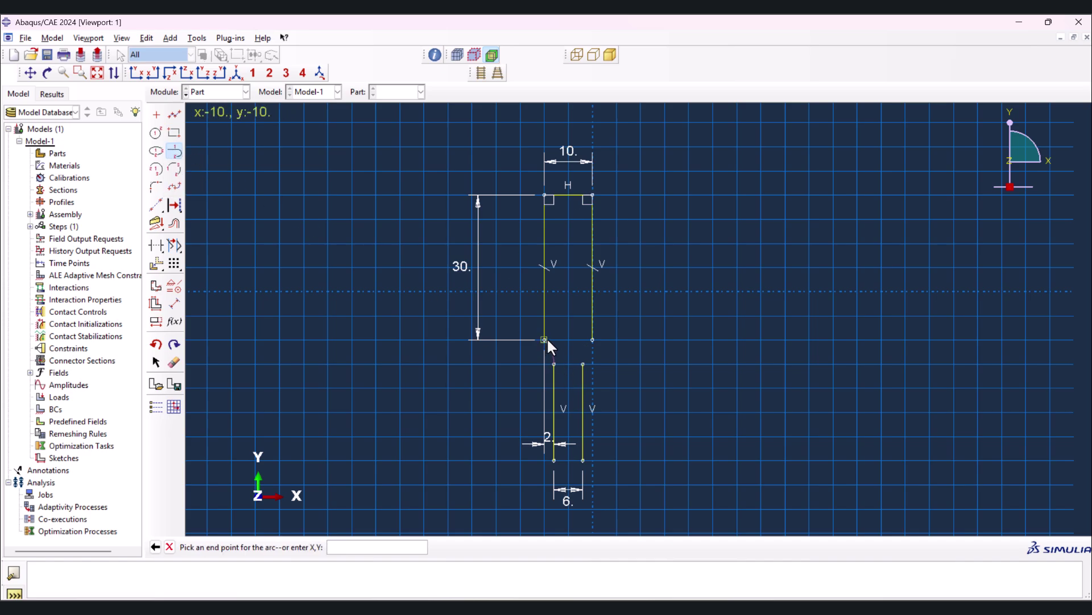
{"action": "left_click", "coordinate": [545, 339]}
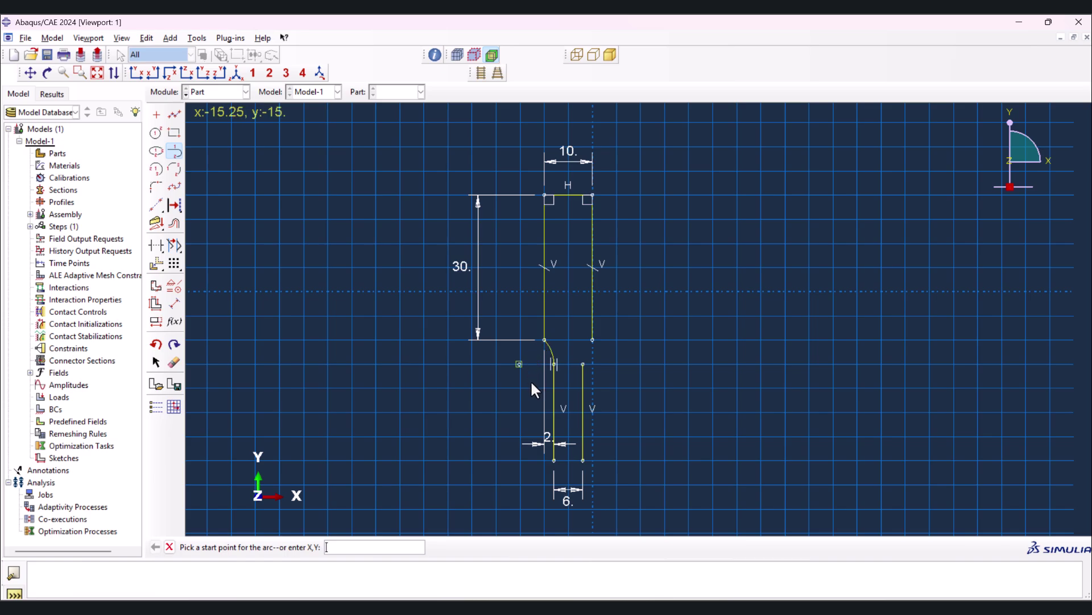
{"action": "left_click", "coordinate": [582, 364]}
{"action": "left_click", "coordinate": [591, 339]}
{"action": "scroll", "coordinate": [410, 341], "scroll_direction": "down", "scroll_amount": 1}
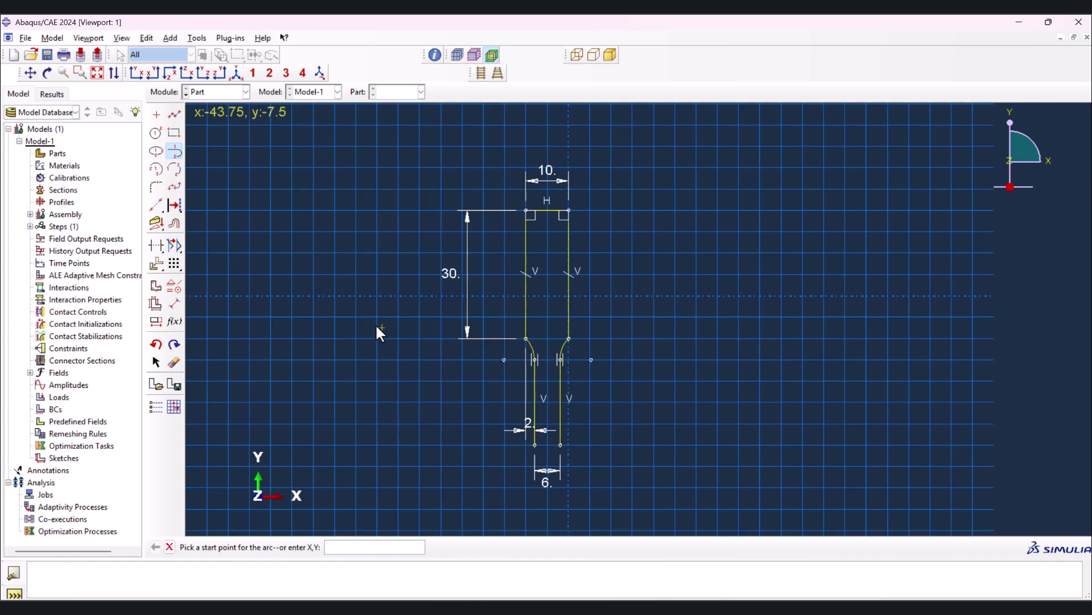
{"action": "middle_click", "coordinate": [210, 235]}
Apply an equal length constraint to the two lower vertical lines of the narrow section.
{"action": "left_click", "coordinate": [172, 286]}
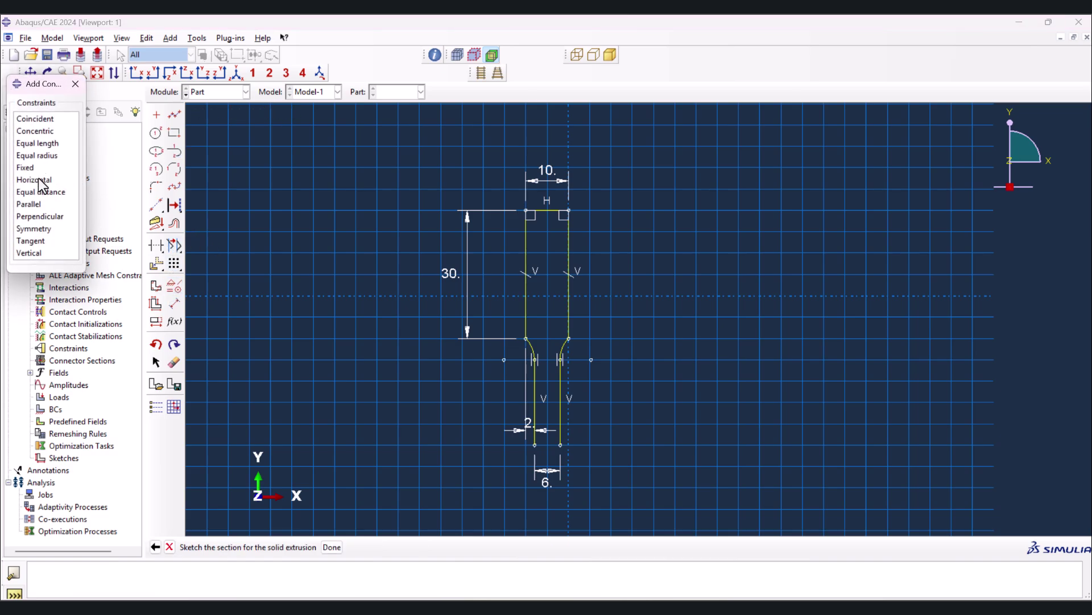
{"action": "left_click", "coordinate": [47, 144]}
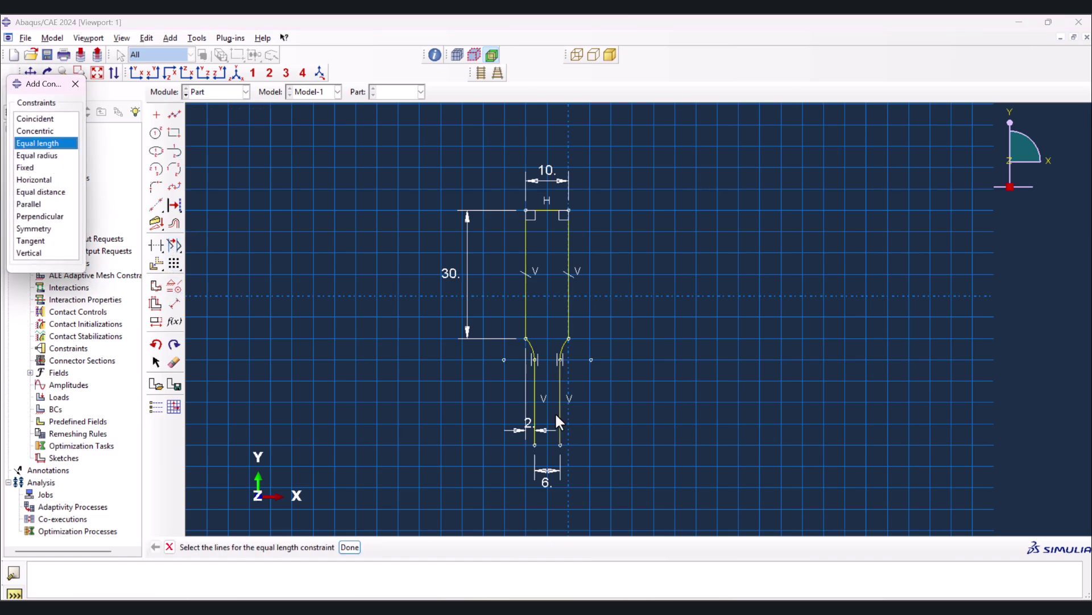
{"action": "left_click_drag", "start_coordinate": [492, 383], "coordinate": [654, 402]}
{"action": "middle_click", "coordinate": [654, 418]}
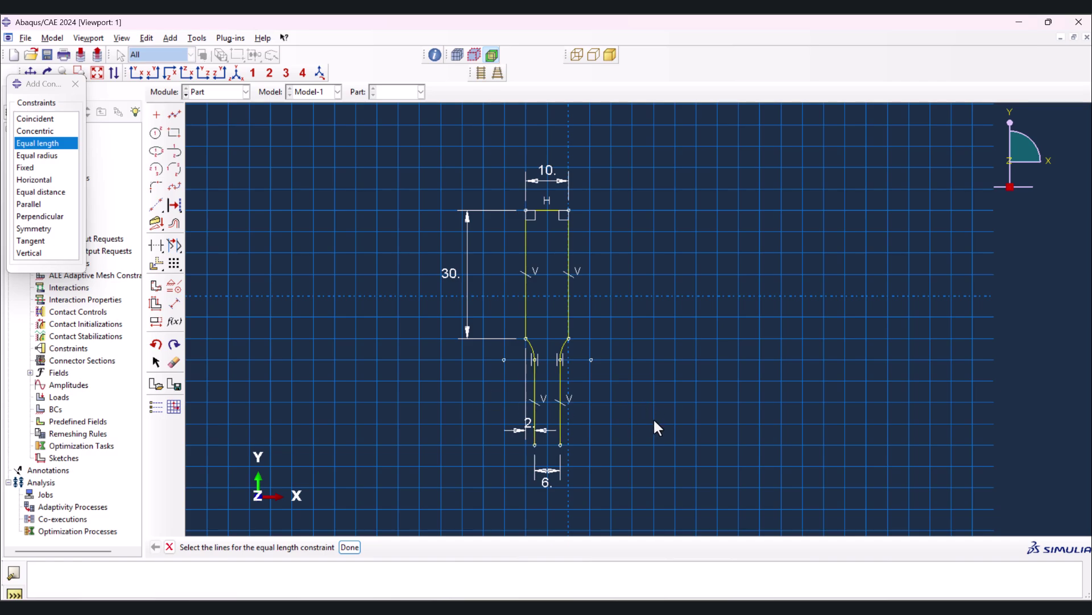
Dimension the length of the lower left vertical line to 12.5.
{"action": "left_click", "coordinate": [175, 304]}
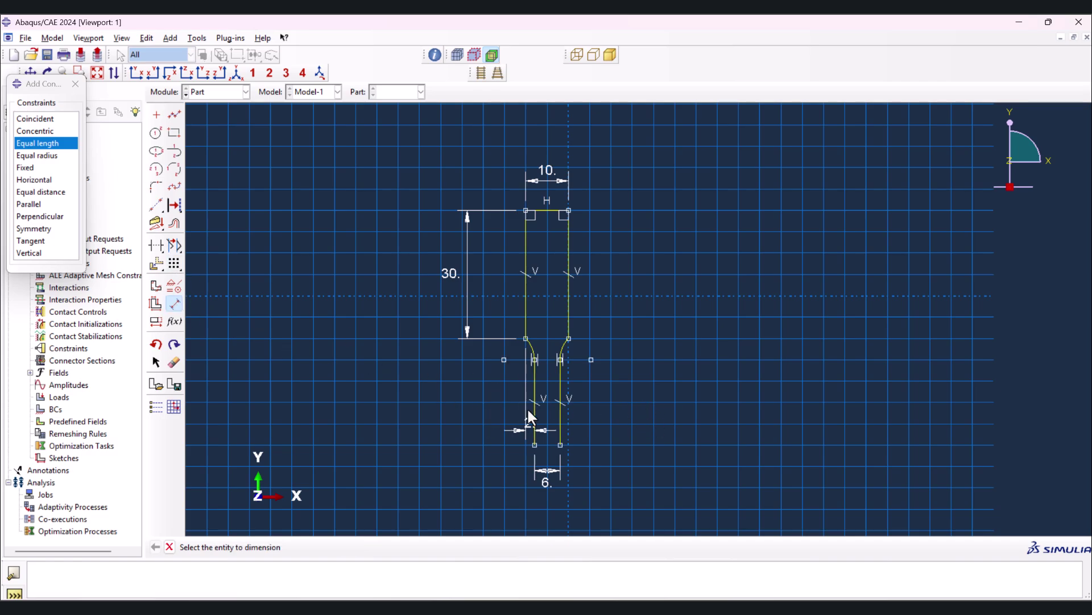
{"action": "left_click", "coordinate": [532, 387]}
{"action": "left_click", "coordinate": [457, 381]}
{"action": "type", "text": "12.5"}
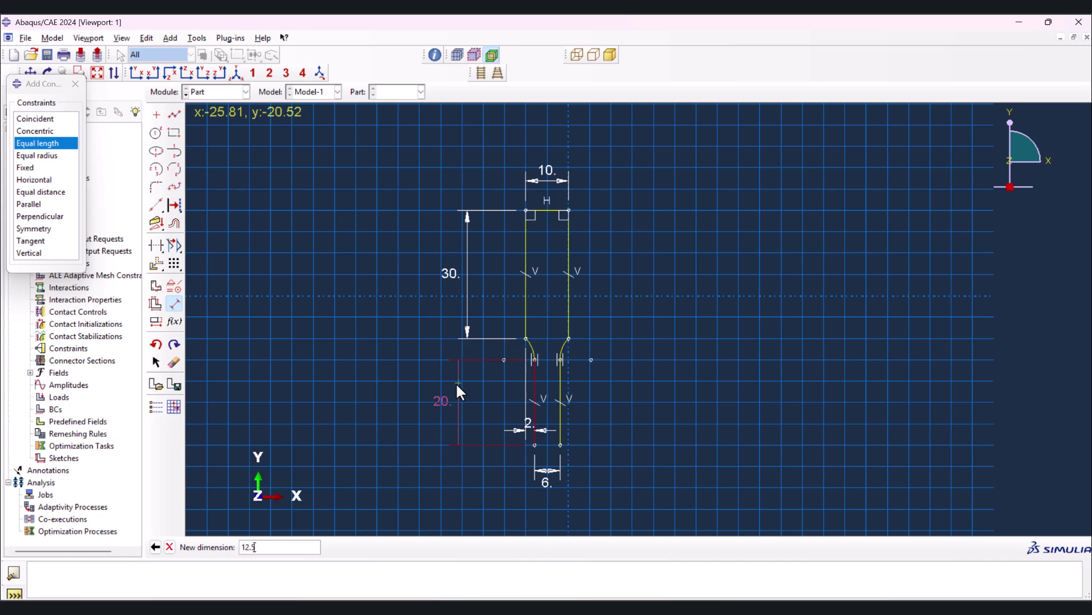
{"action": "key", "text": "Return"}
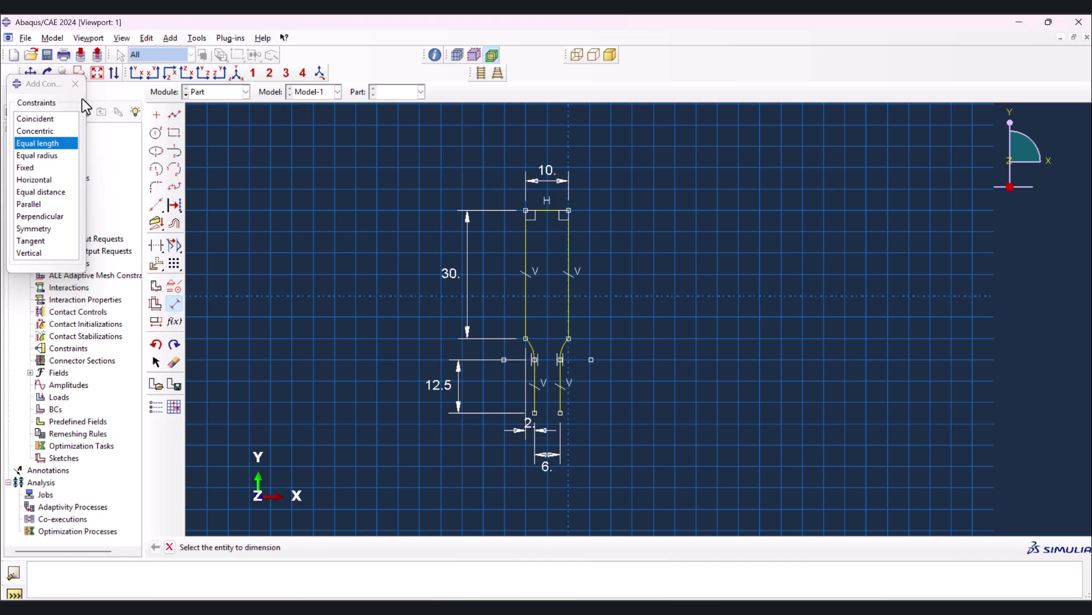
Draw a horizontal construction line through the bottom ends of the two lower vertical lines.
{"action": "left_click", "coordinate": [157, 206]}
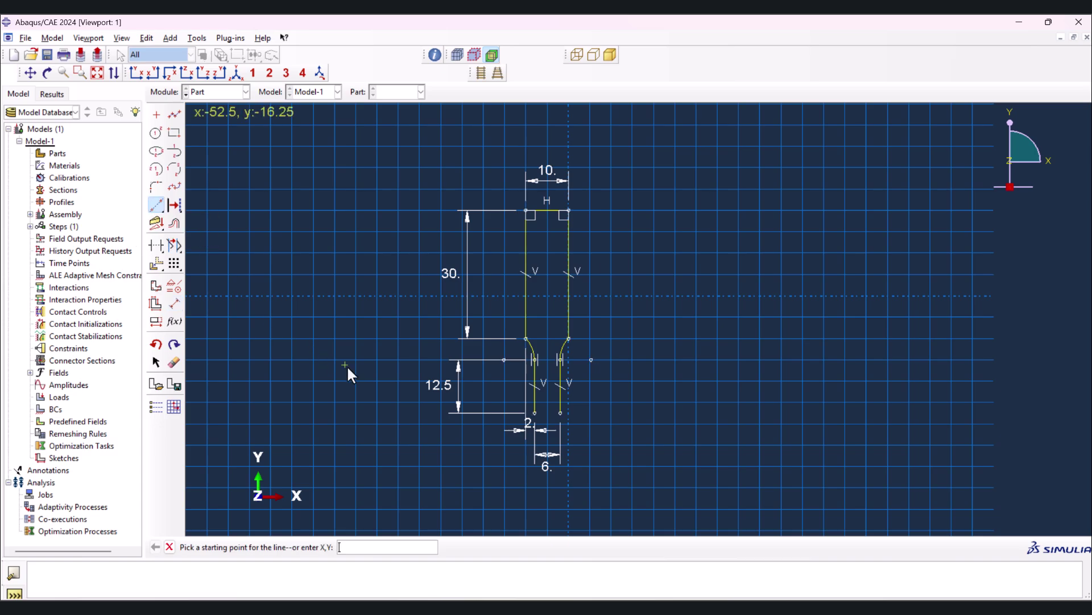
{"action": "left_click", "coordinate": [528, 416]}
{"action": "left_click", "coordinate": [561, 413]}
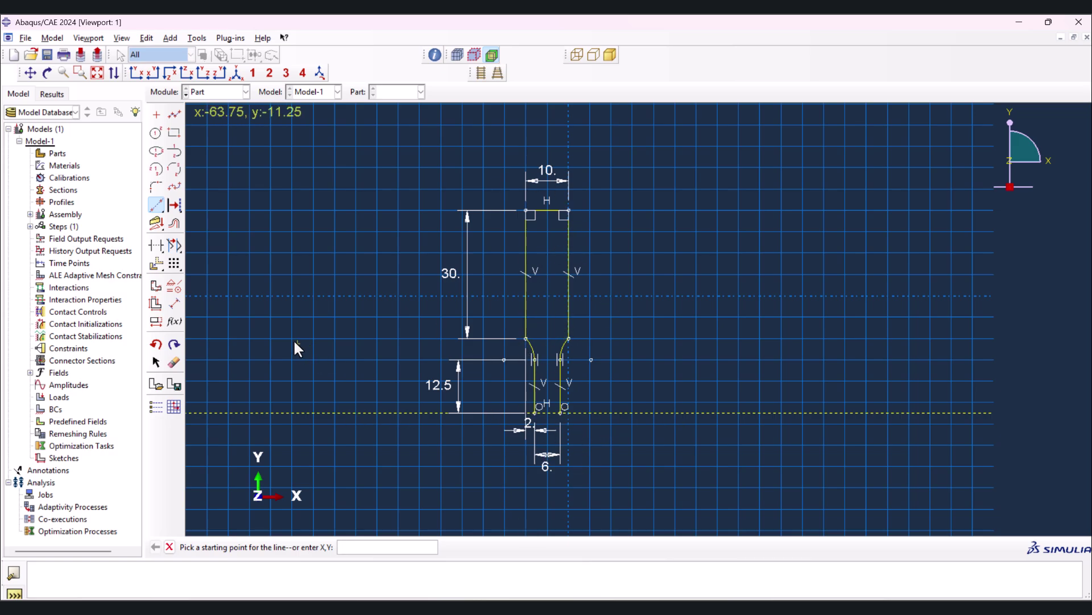
Mirror a copy of the whole profile about the horizontal construction line to form the specimen's other half.
{"action": "left_click", "coordinate": [156, 265]}
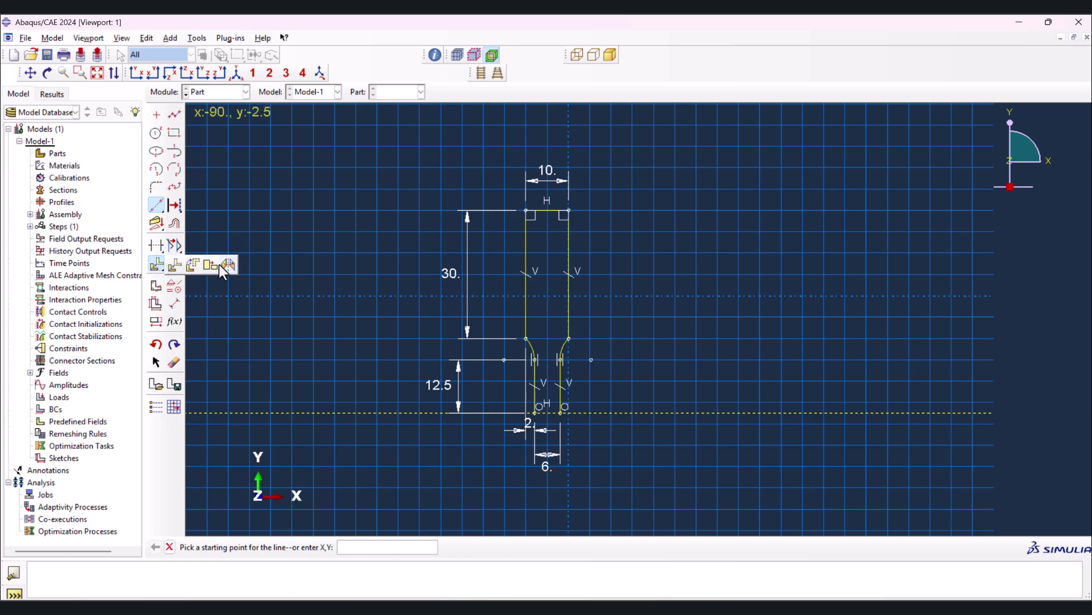
{"action": "left_click", "coordinate": [228, 266]}
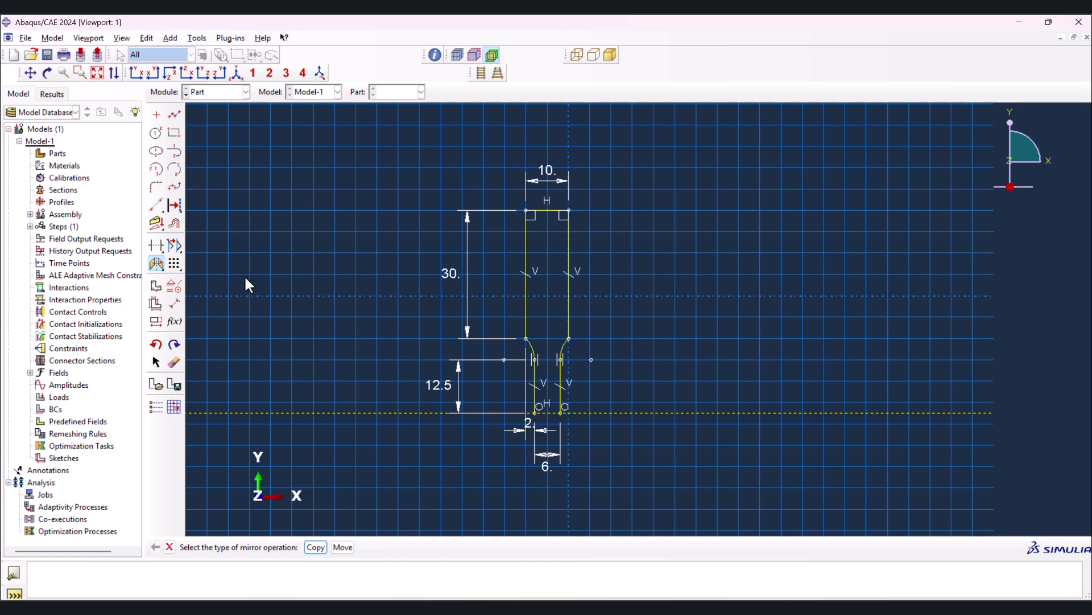
{"action": "left_click", "coordinate": [315, 547]}
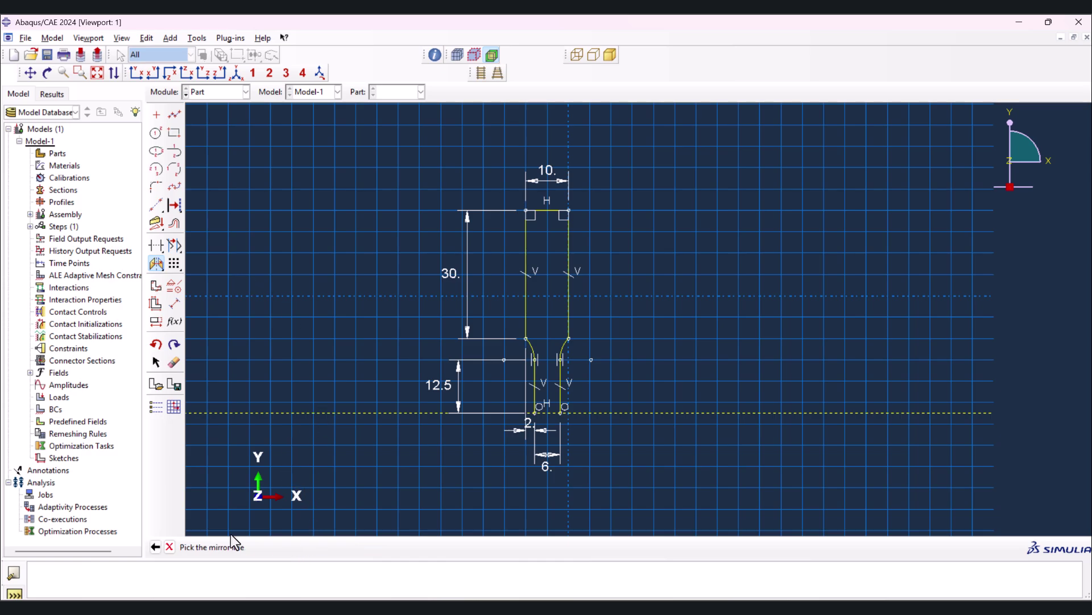
{"action": "left_click", "coordinate": [283, 414]}
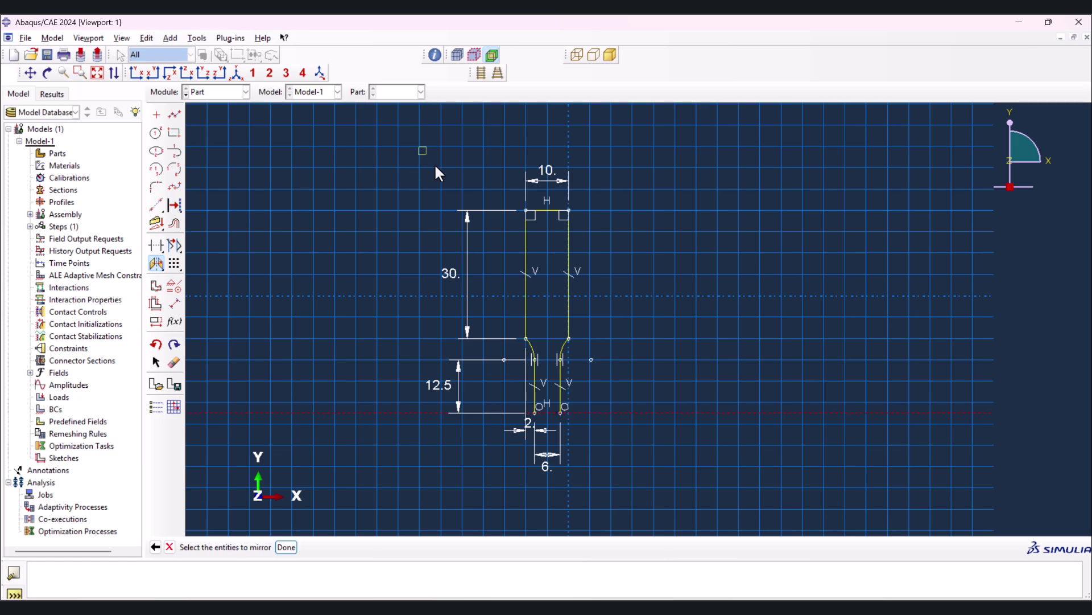
{"action": "mouse_move", "coordinate": [436, 166]}
{"action": "left_mouse_down"}
{"action": "mouse_move", "coordinate": [658, 342]}
{"action": "mouse_move", "coordinate": [657, 389]}
{"action": "left_mouse_up"}
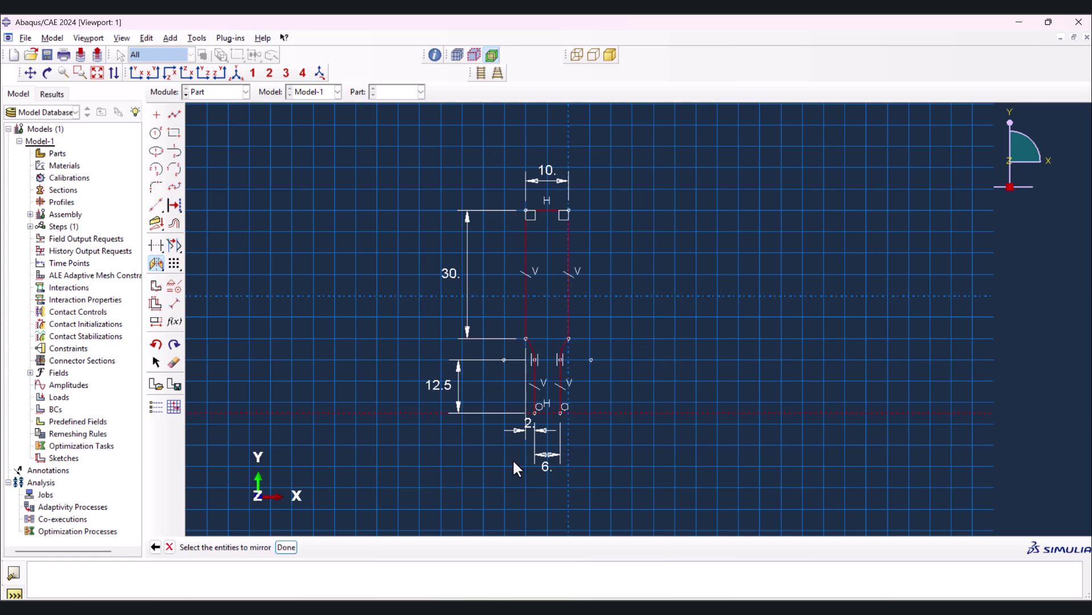
{"action": "left_click", "coordinate": [287, 547]}
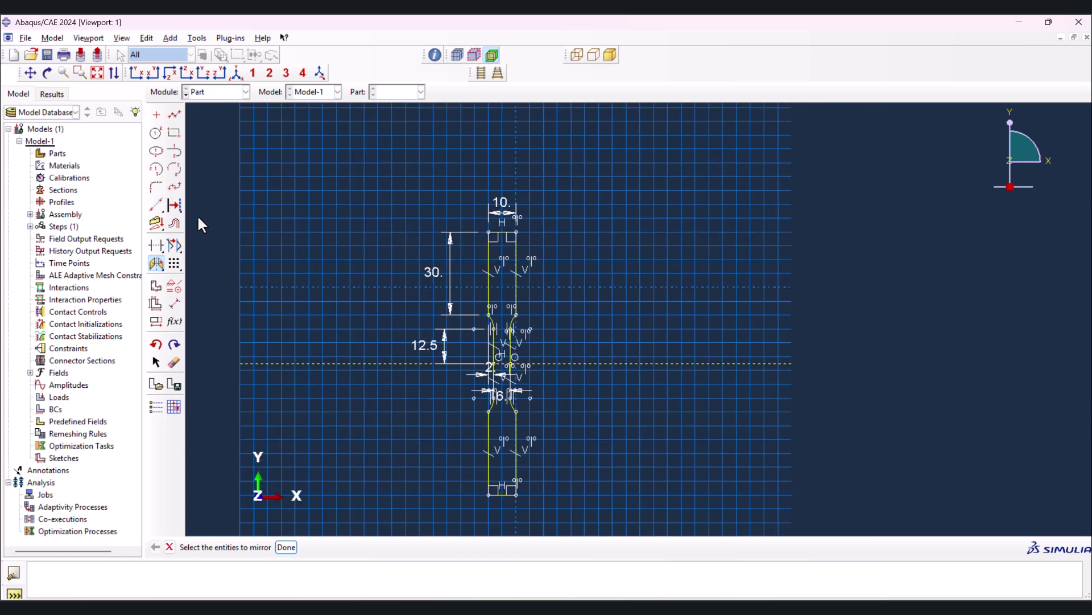
Dimension the overall length between the specimen's two end edges to 100.
{"action": "left_click", "coordinate": [174, 304]}
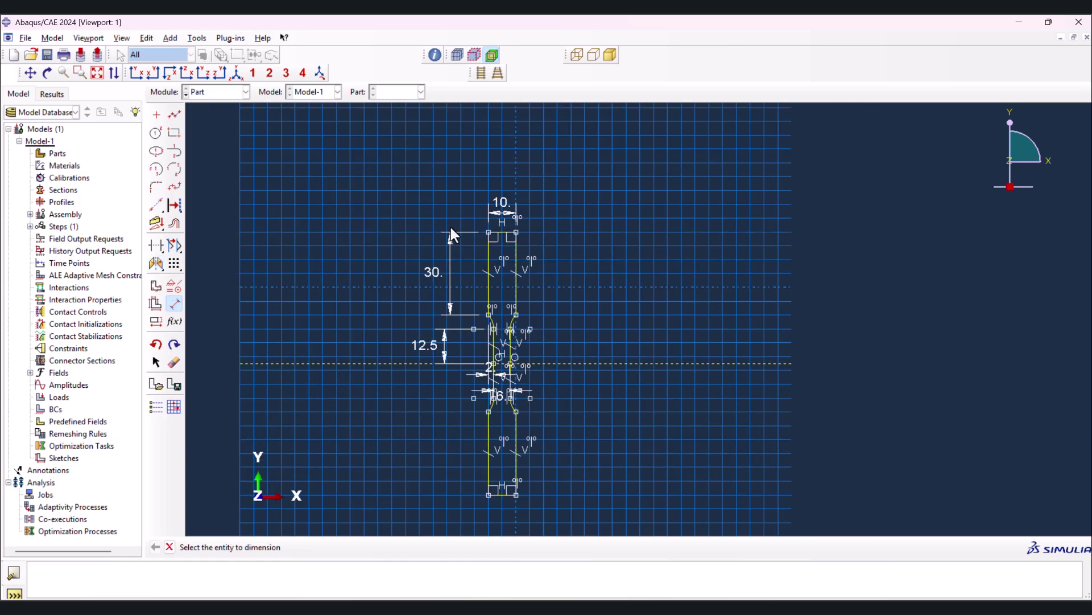
{"action": "left_click", "coordinate": [497, 231]}
{"action": "left_click", "coordinate": [494, 488]}
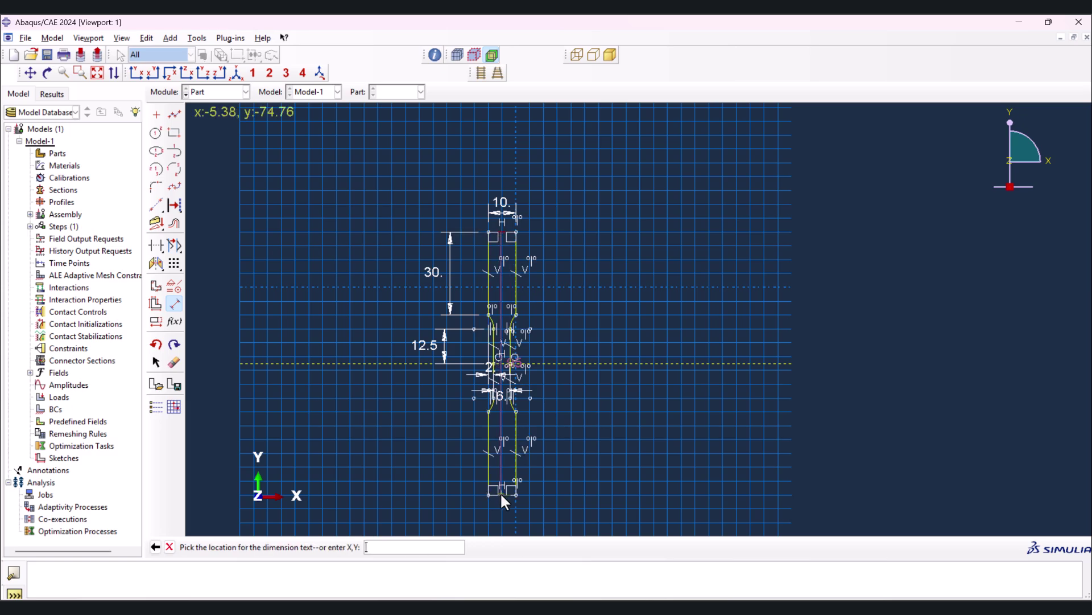
{"action": "left_click", "coordinate": [367, 427]}
{"action": "type", "text": "100"}
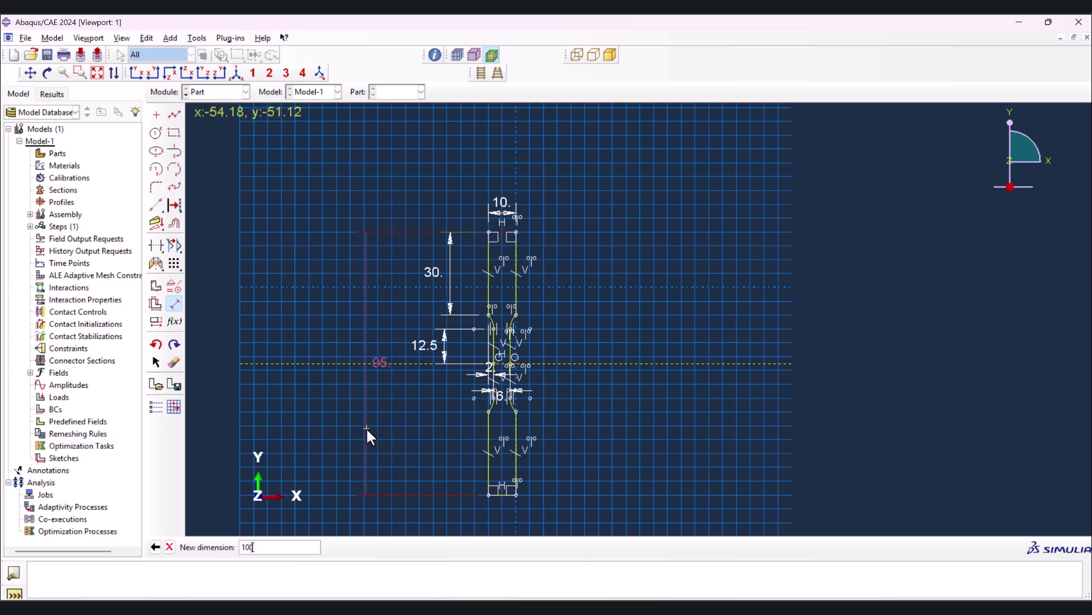
{"action": "key", "text": "Return"}
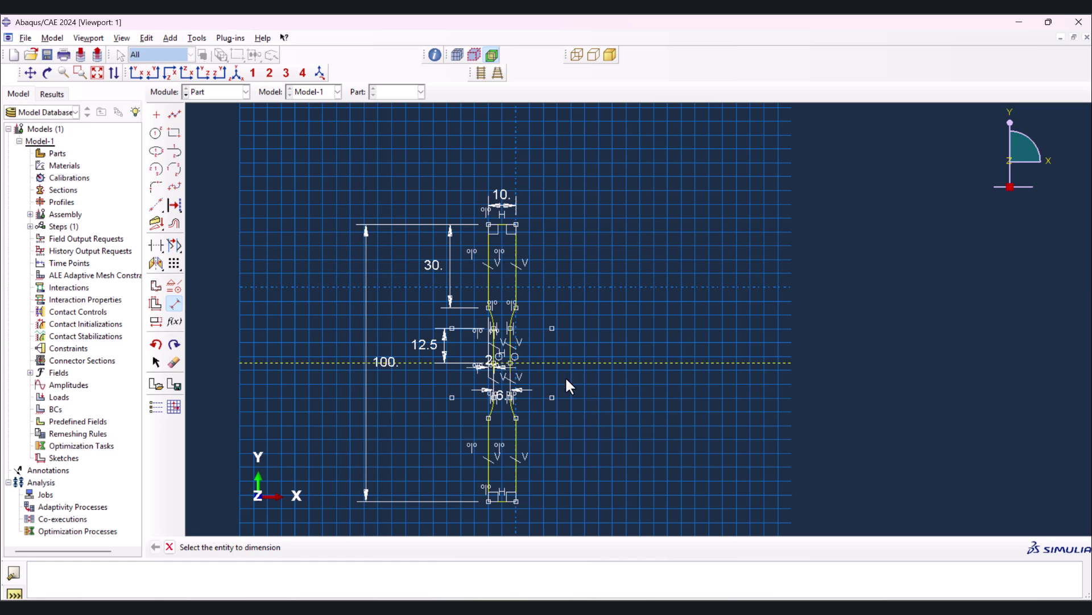
{"action": "key", "text": "Escape"}
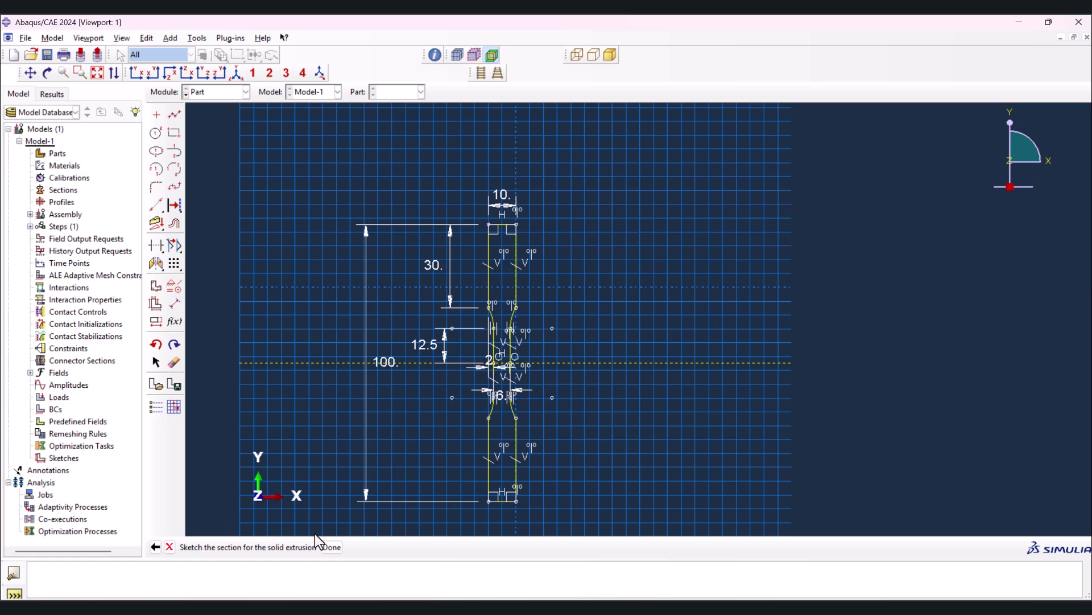
Finish the section sketch and extrude it to a depth of 1.
{"action": "left_click", "coordinate": [331, 547]}
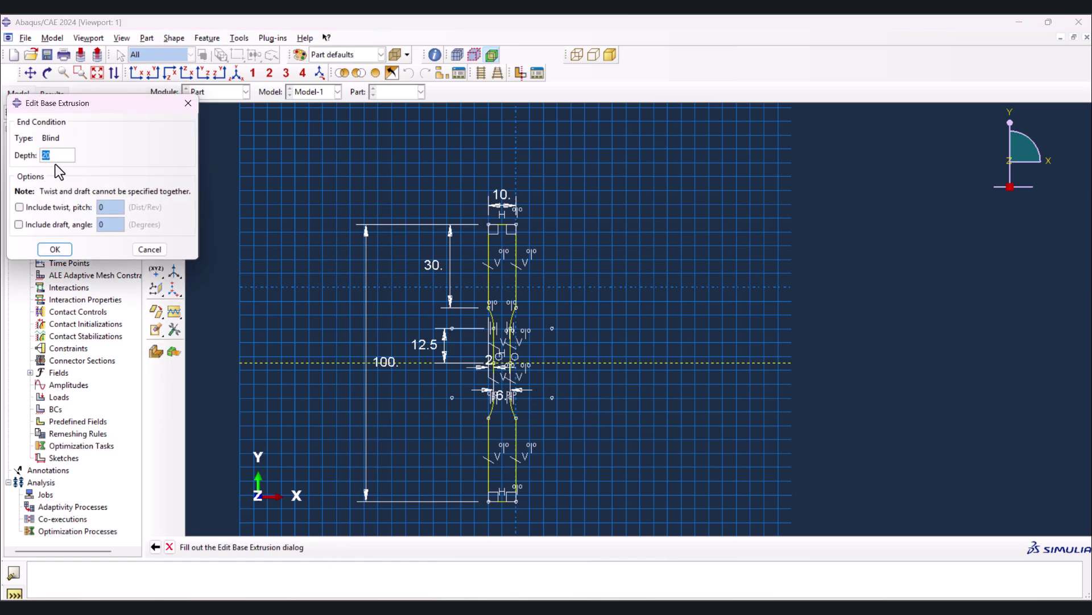
{"action": "type", "text": "1"}
{"action": "left_click", "coordinate": [57, 250]}
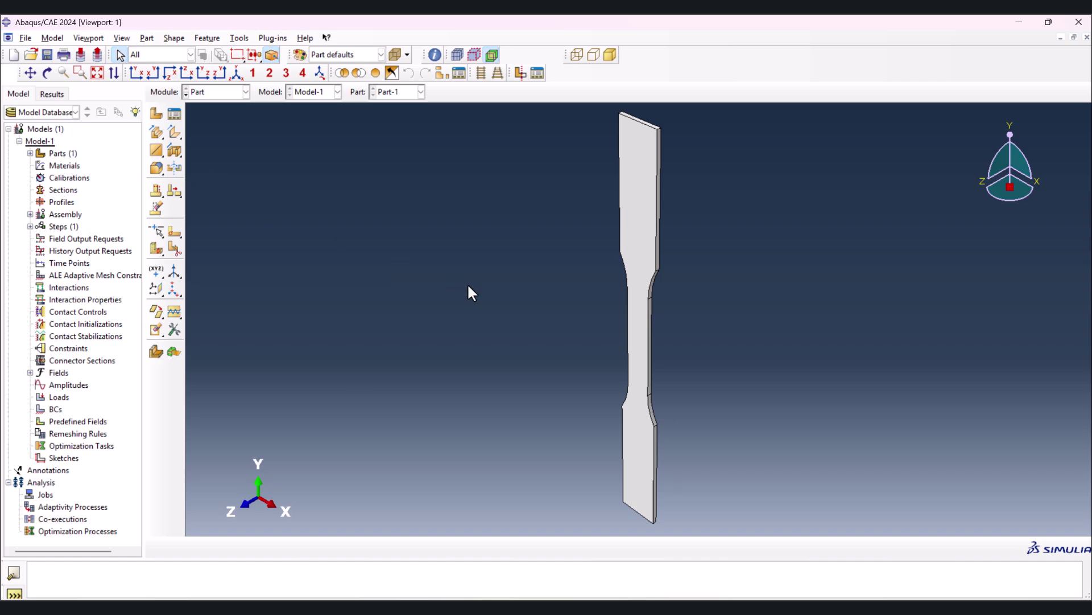
Start a face partition sketch on the specimen's broad front face, with the gauge section's right edge oriented vertical and on the right.
{"action": "left_click", "coordinate": [175, 234]}
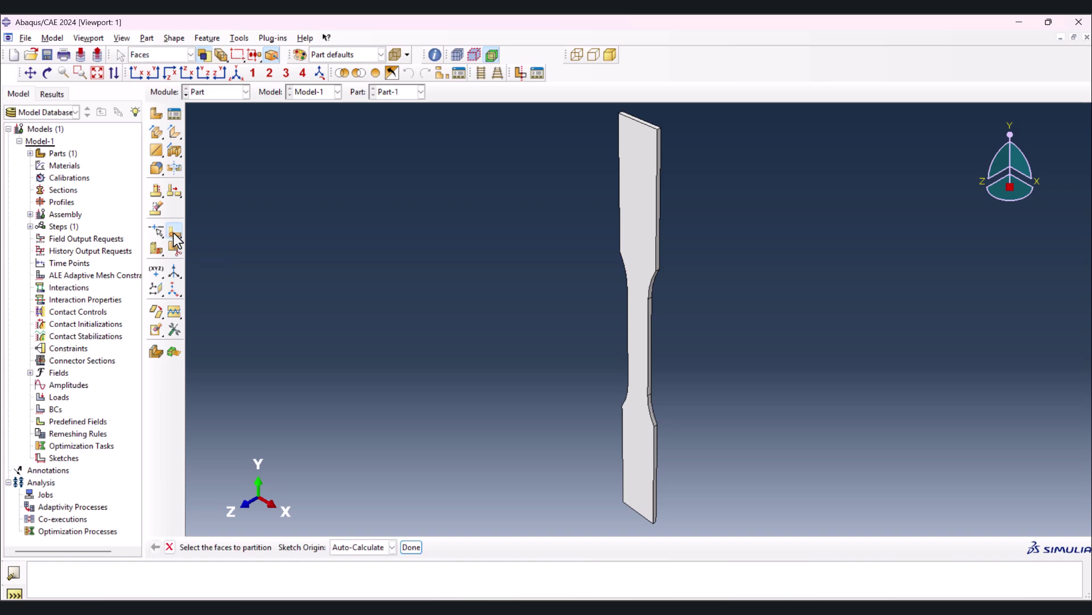
{"action": "left_click", "coordinate": [639, 338]}
{"action": "left_click", "coordinate": [411, 547]}
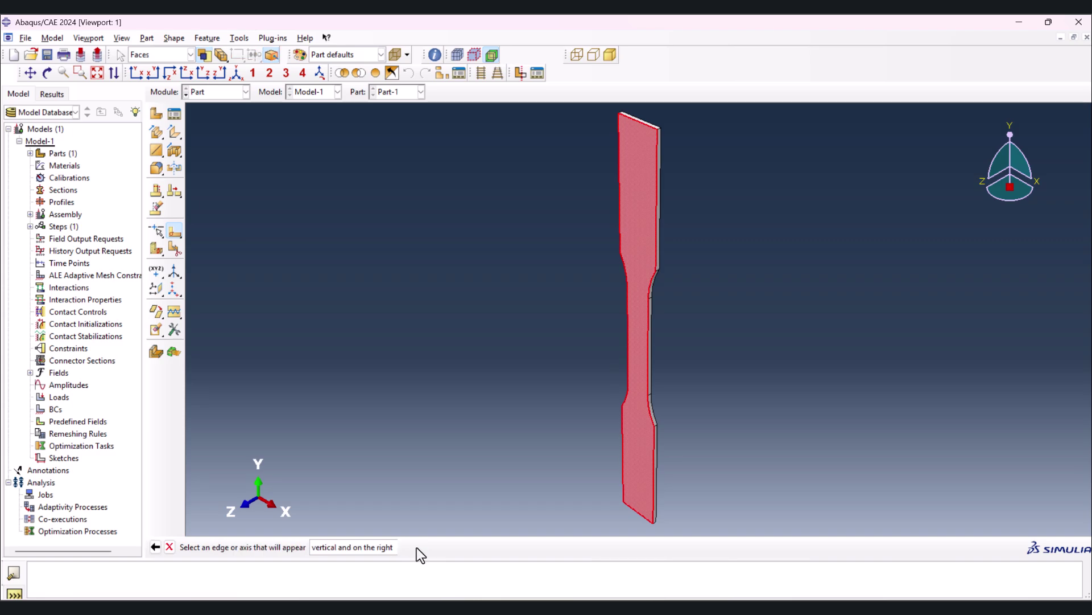
{"action": "left_click", "coordinate": [648, 336]}
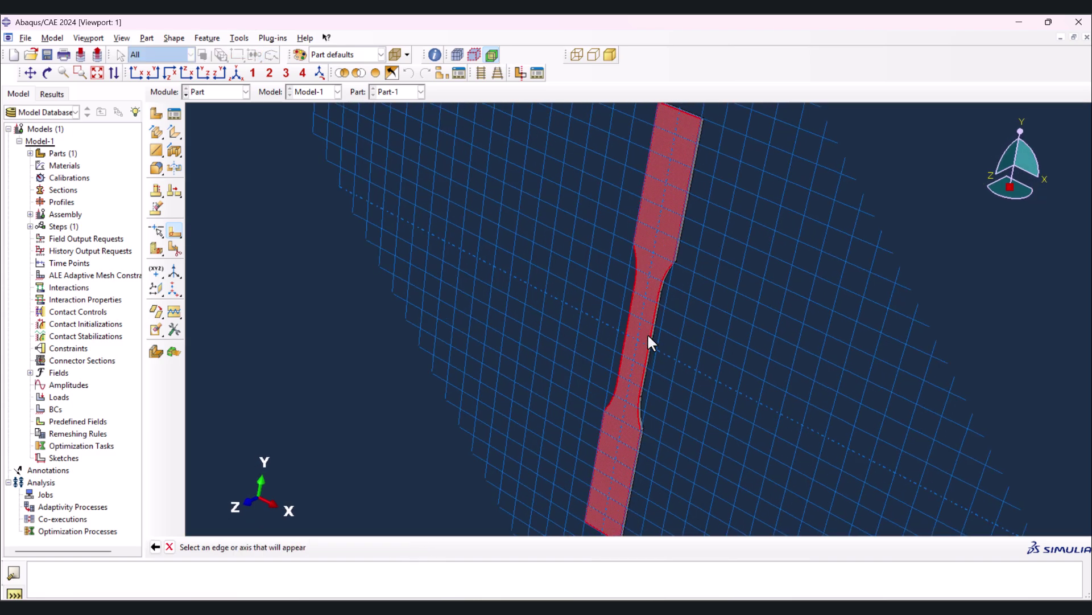
Draw two horizontal lines across the gauge width, about 2.5 above and about 2.5 below the specimen's mid-height.
{"action": "left_click", "coordinate": [175, 115]}
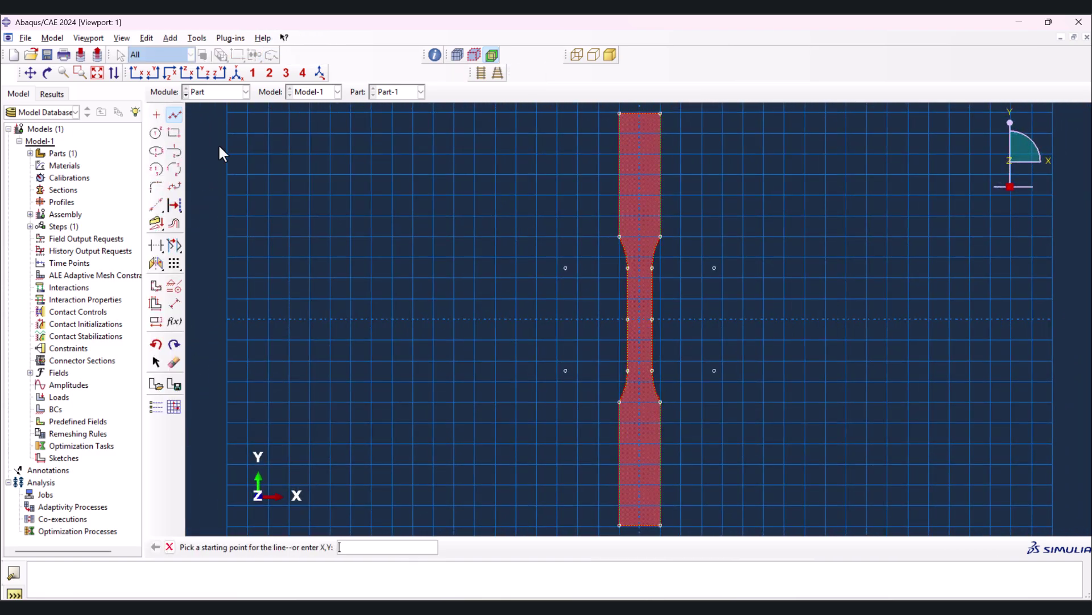
{"action": "scroll", "coordinate": [651, 303], "scroll_direction": "down", "scroll_amount": 1}
{"action": "scroll", "coordinate": [652, 312], "scroll_direction": "down", "scroll_amount": 3}
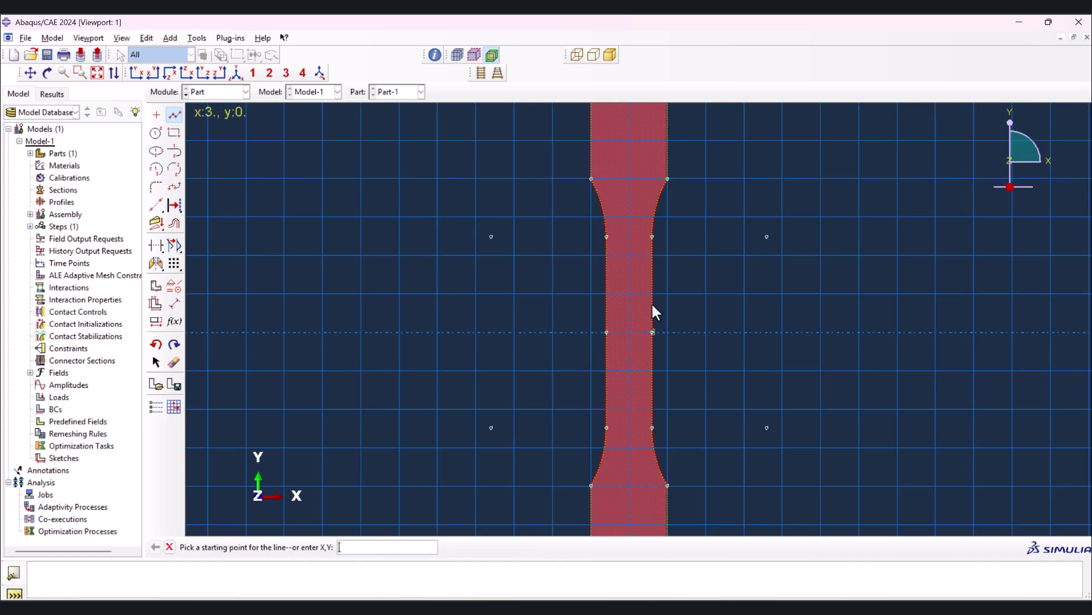
{"action": "left_click", "coordinate": [652, 314]}
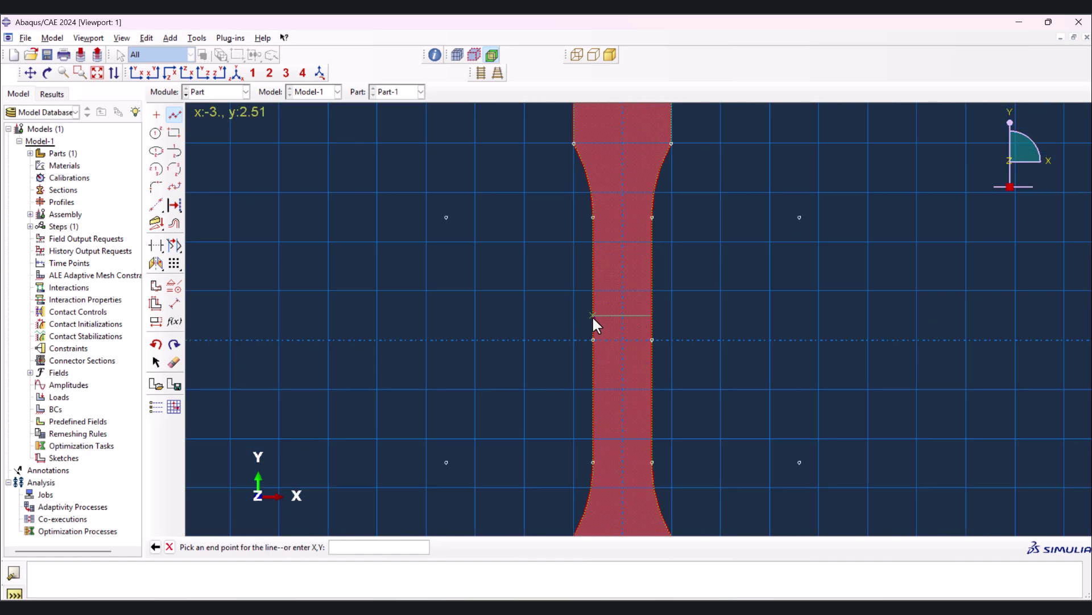
{"action": "left_click", "coordinate": [593, 315]}
{"action": "middle_click", "coordinate": [596, 348]}
{"action": "left_click", "coordinate": [593, 366]}
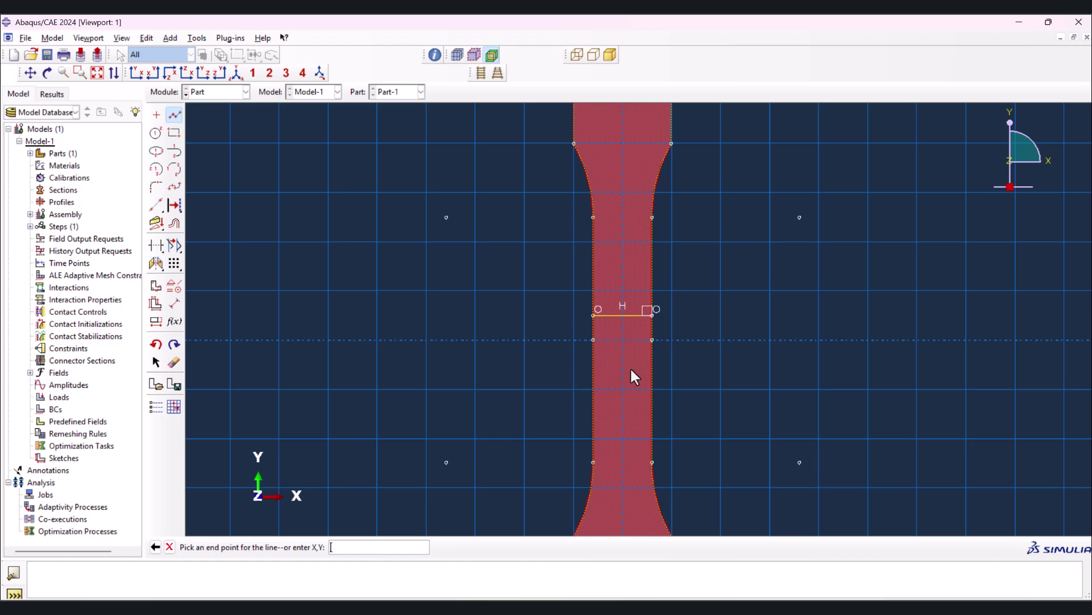
{"action": "left_click", "coordinate": [651, 366]}
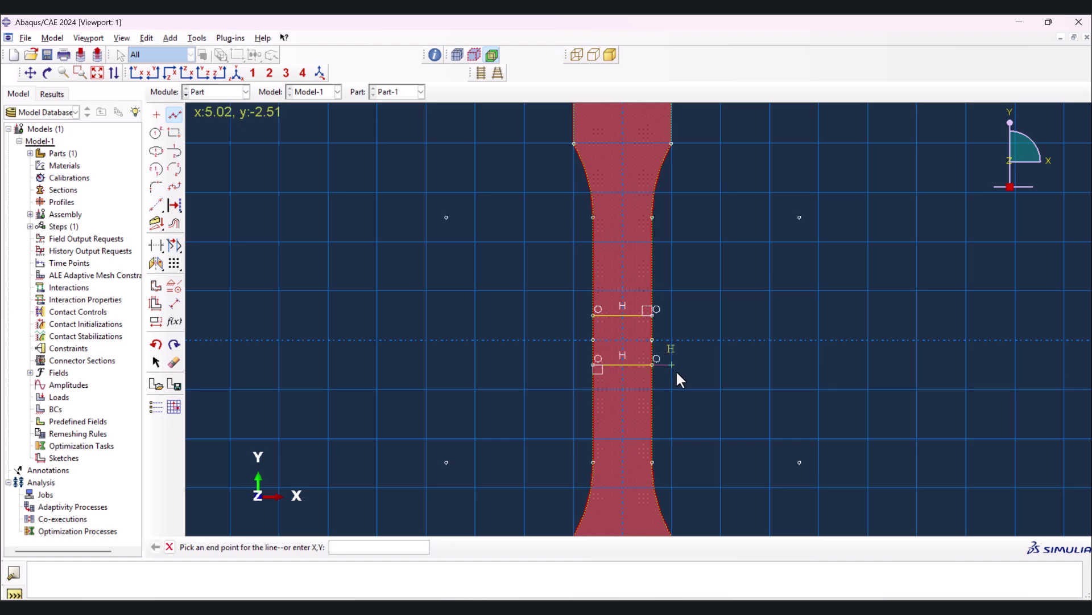
{"action": "middle_click", "coordinate": [676, 370]}
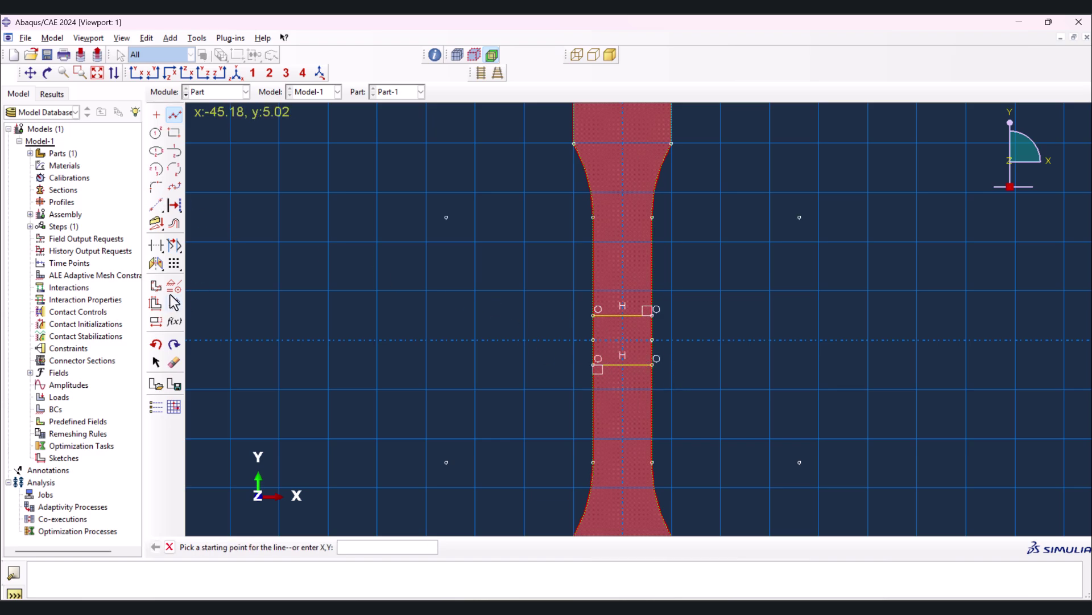
Draw a horizontal construction line through the mid-height points of the gauge section's two edges.
{"action": "left_click", "coordinate": [156, 206]}
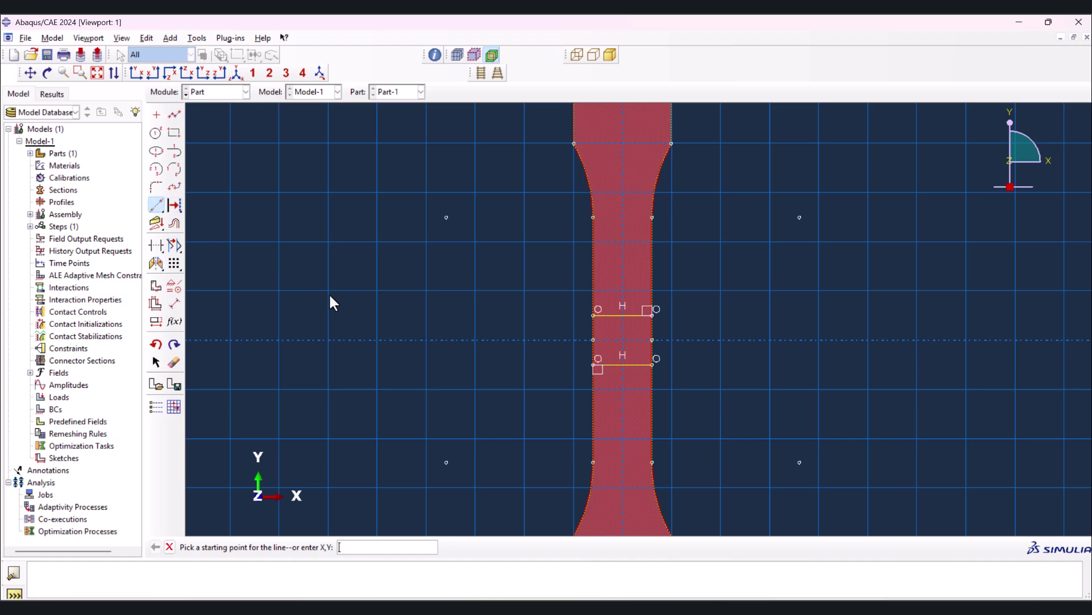
{"action": "left_click", "coordinate": [593, 339]}
{"action": "left_click", "coordinate": [652, 339]}
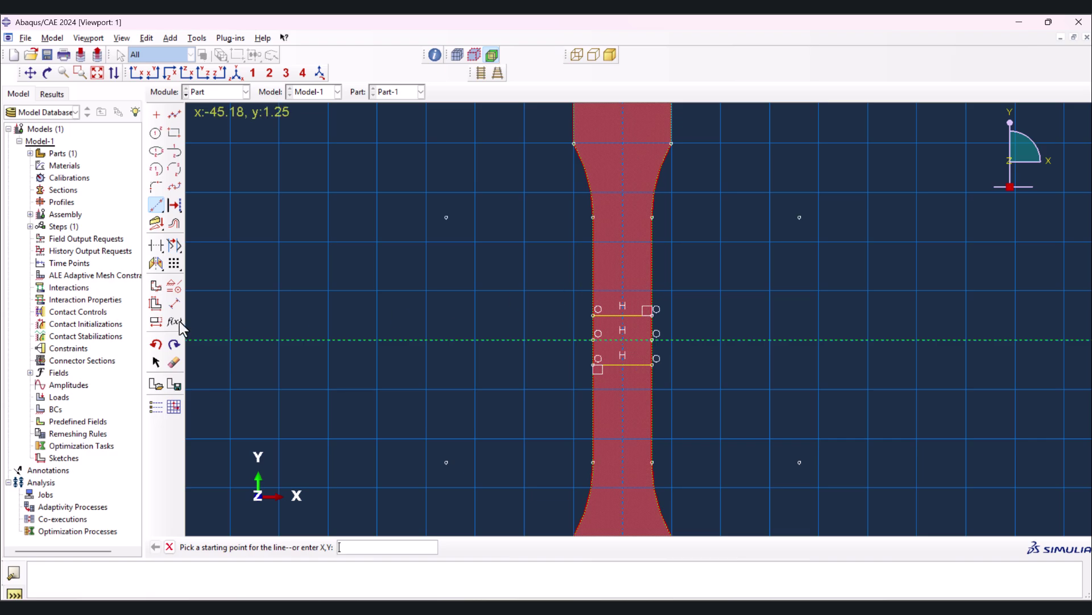
Dimension the distance from the upper partition line to the horizontal construction line to 1.5.
{"action": "left_click", "coordinate": [175, 303]}
{"action": "left_click", "coordinate": [609, 316]}
{"action": "left_click", "coordinate": [606, 334]}
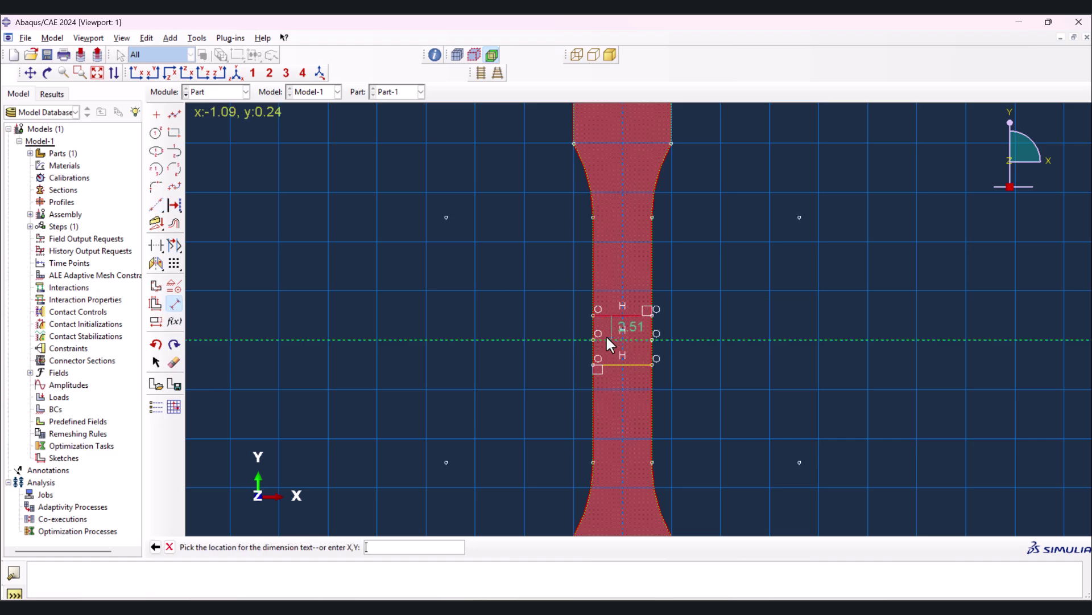
{"action": "left_click", "coordinate": [476, 321]}
{"action": "type", "text": "1.5"}
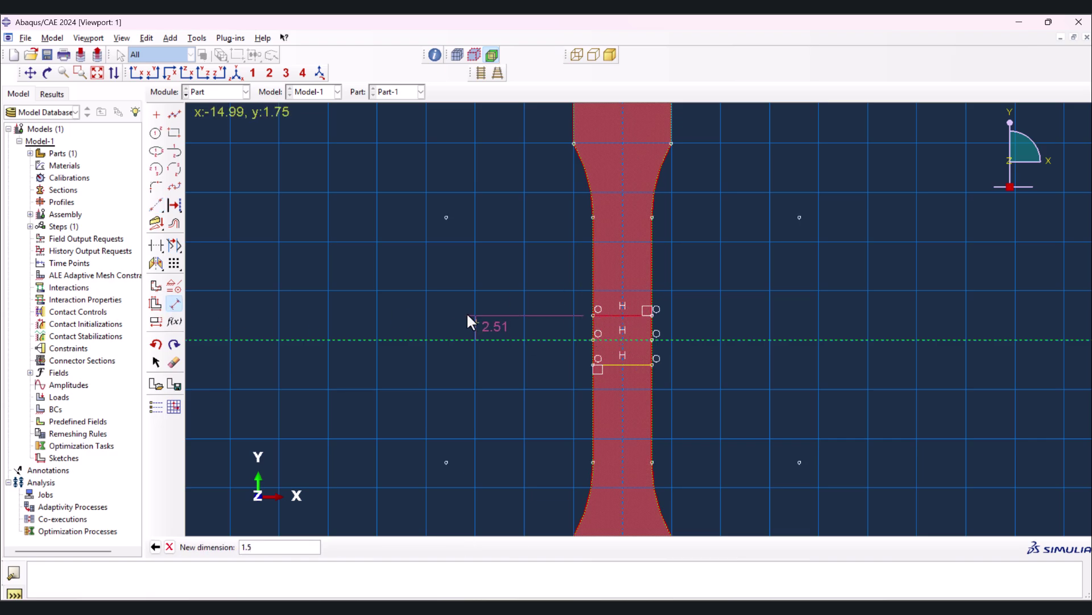
{"action": "key", "text": "Return"}
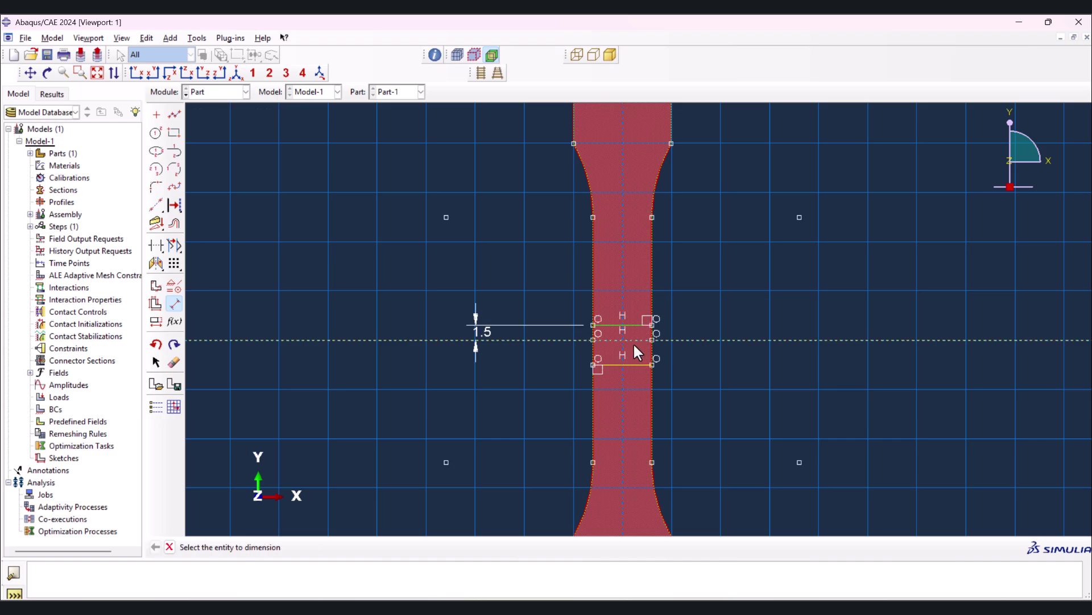
Dimension the lower partition line to 1.5 from the horizontal construction line and finish the face partition sketch.
{"action": "left_click", "coordinate": [627, 340]}
{"action": "left_click", "coordinate": [627, 364]}
{"action": "left_click", "coordinate": [763, 369]}
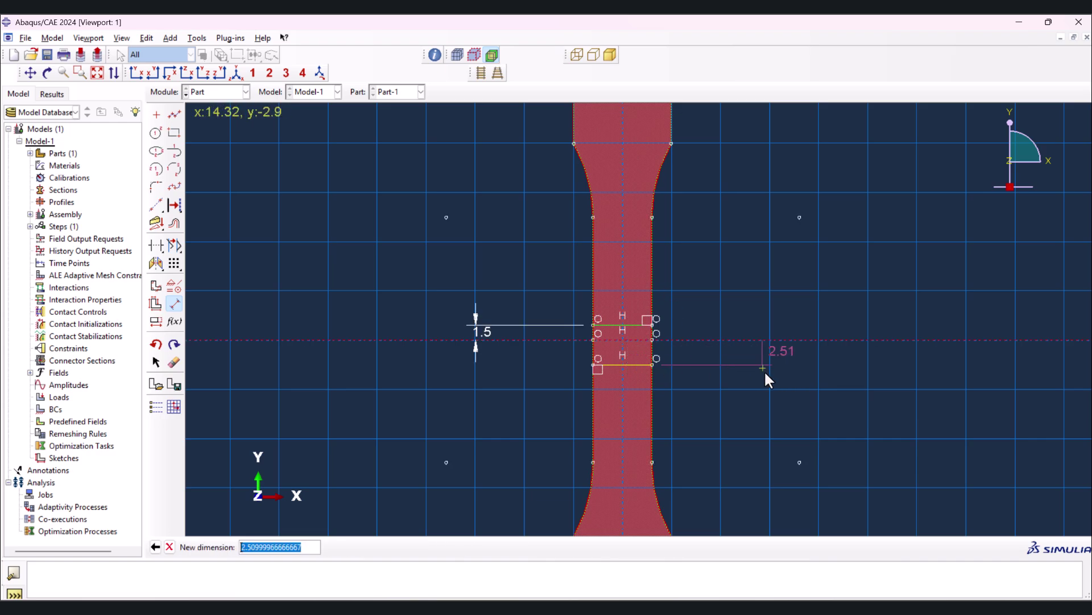
{"action": "type", "text": "1.5"}
{"action": "key", "text": "Return"}
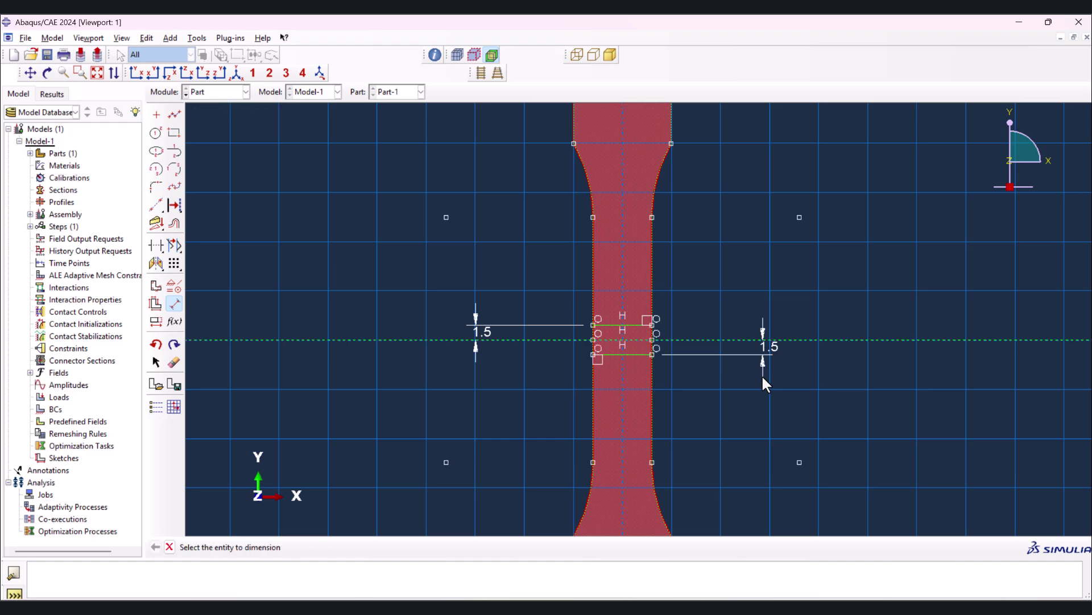
{"action": "middle_click", "coordinate": [464, 435]}
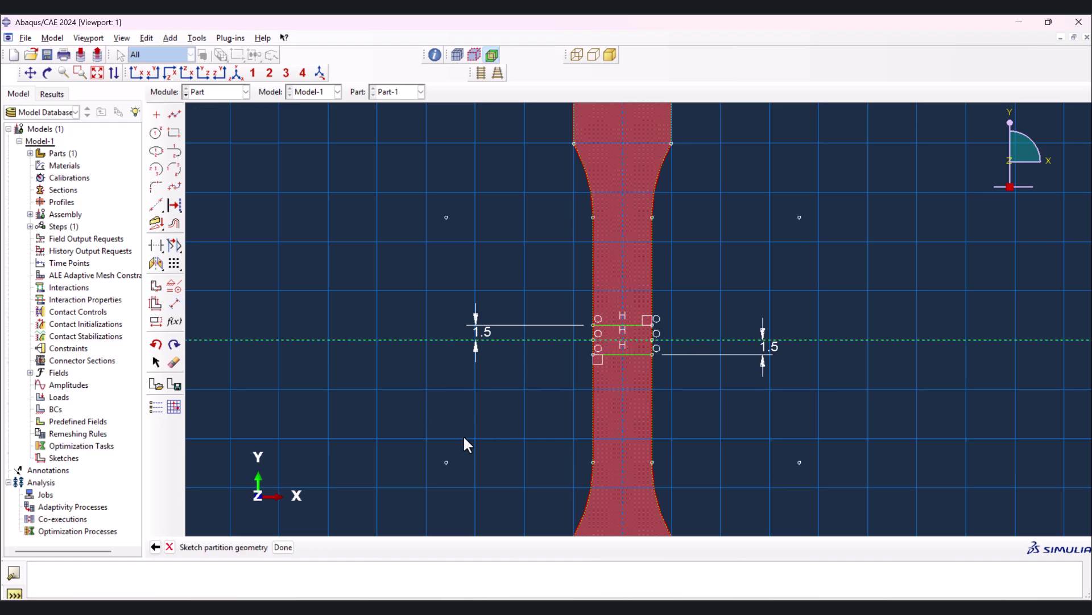
{"action": "middle_click", "coordinate": [460, 420]}
{"action": "scroll", "coordinate": [651, 341], "scroll_direction": "up", "scroll_amount": 2}
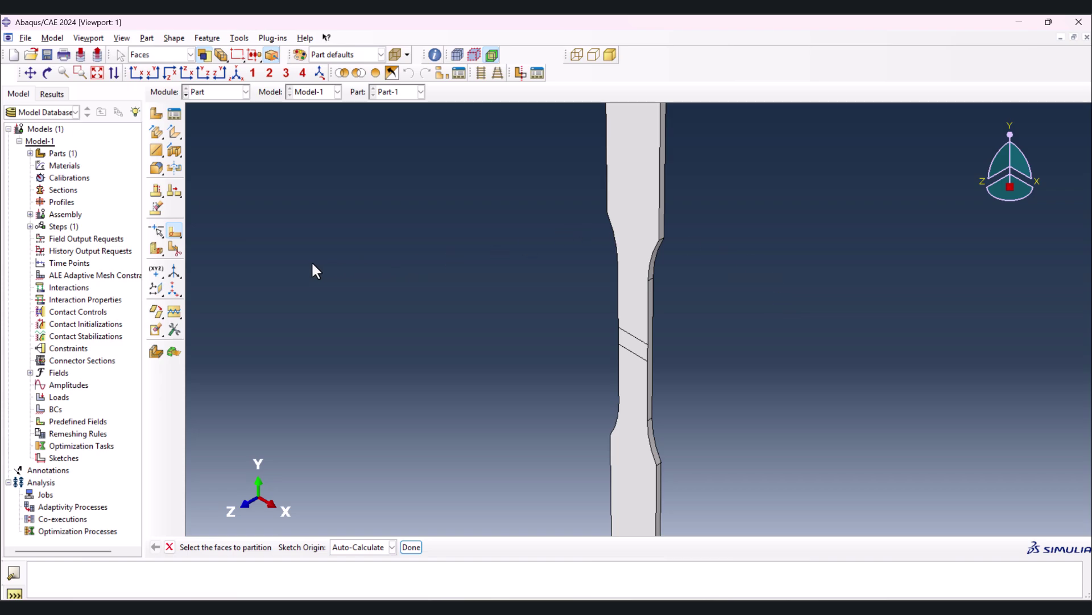
Partition the specimen cell at the upper grip shoulder by sweeping its short thickness edge along the specimen's top width edge.
{"action": "left_click", "coordinate": [175, 236]}
{"action": "left_click", "coordinate": [158, 253]}
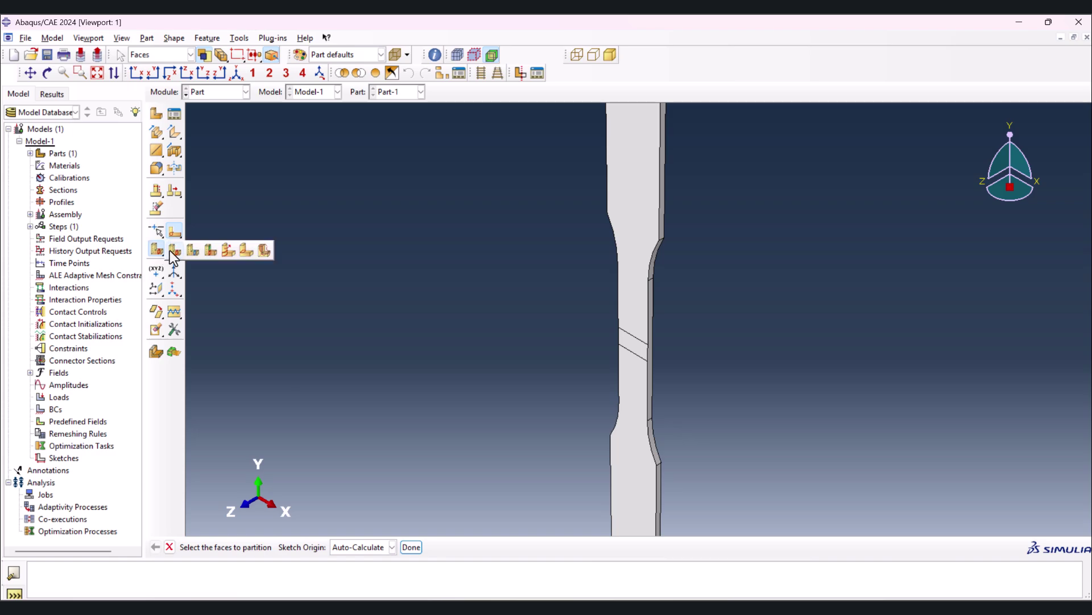
{"action": "left_click", "coordinate": [227, 251]}
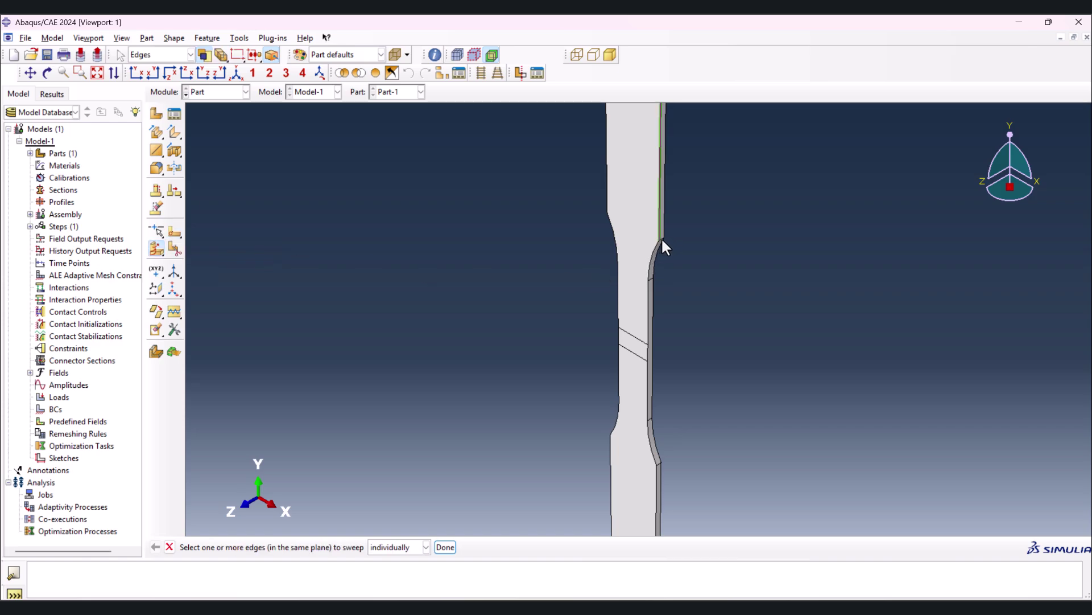
{"action": "scroll", "coordinate": [661, 239], "scroll_direction": "up", "scroll_amount": 3}
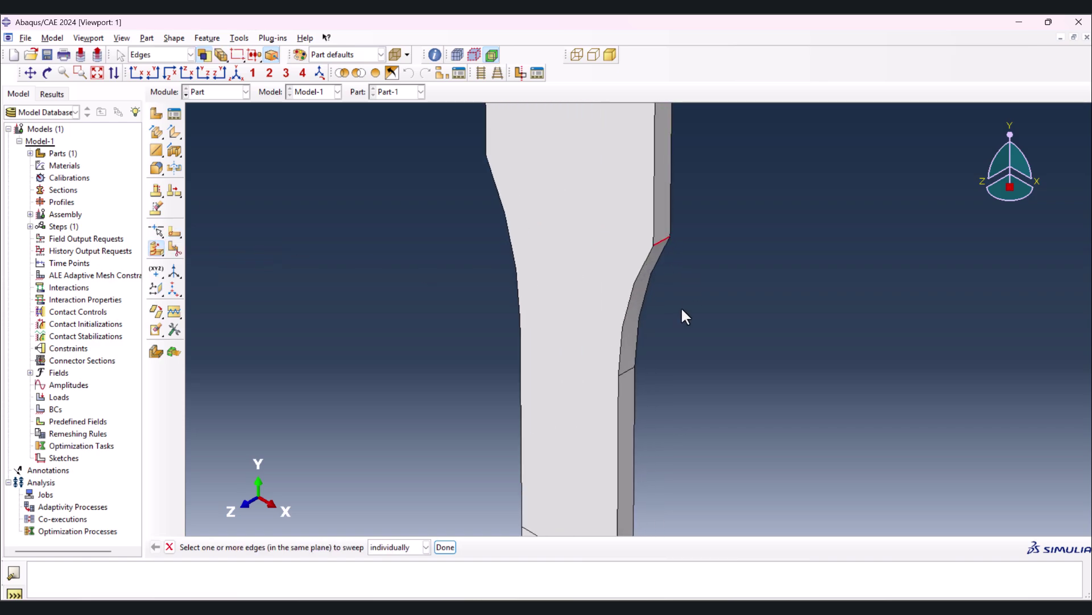
{"action": "left_click", "coordinate": [445, 547]}
{"action": "scroll", "coordinate": [482, 345], "scroll_direction": "down", "scroll_amount": 3}
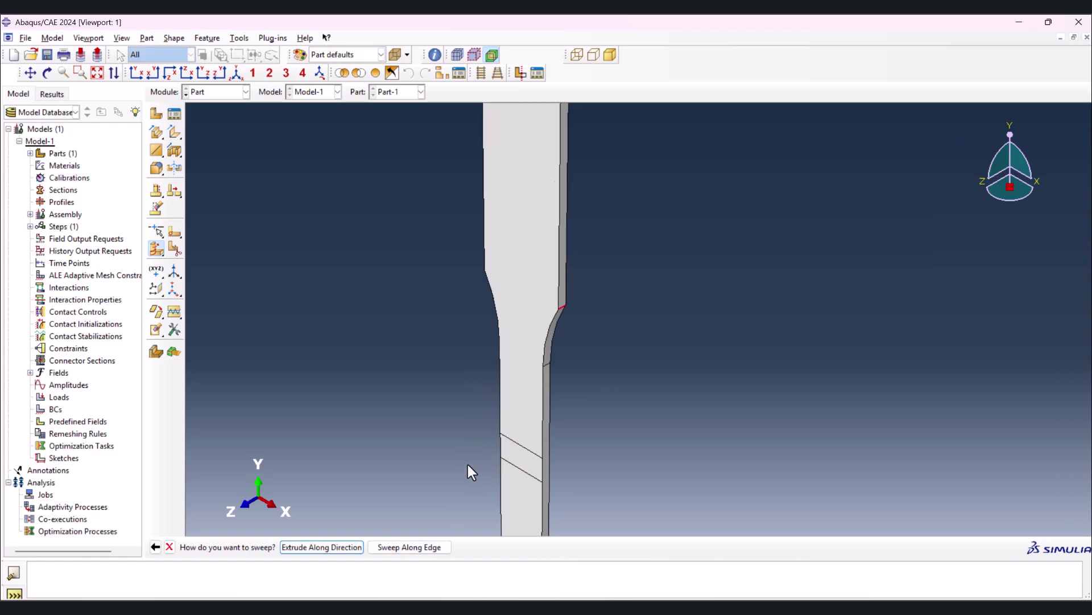
{"action": "left_click", "coordinate": [410, 547]}
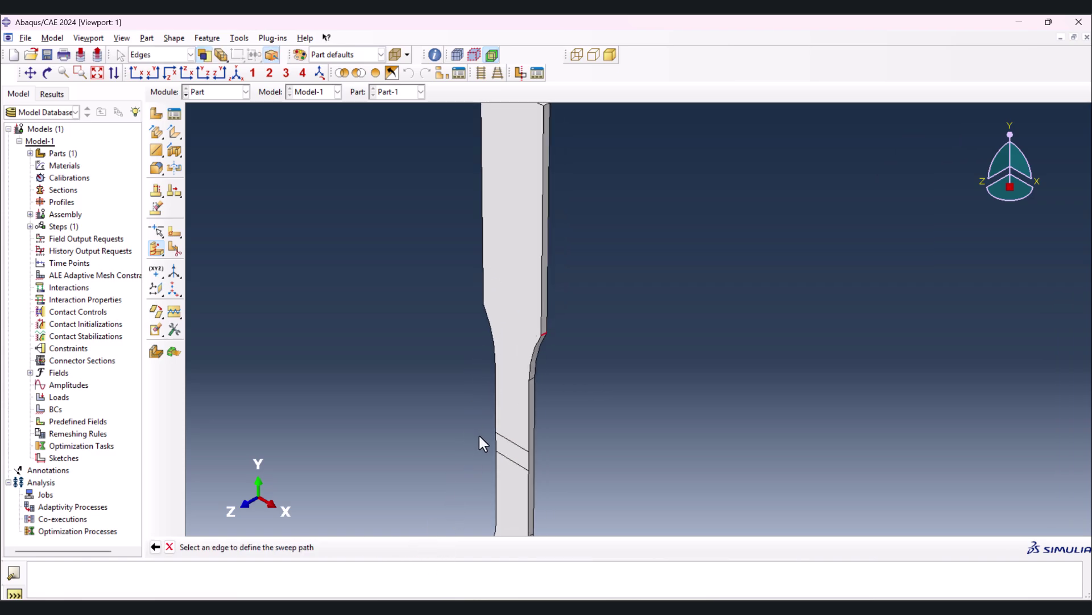
{"action": "left_click", "coordinate": [519, 116]}
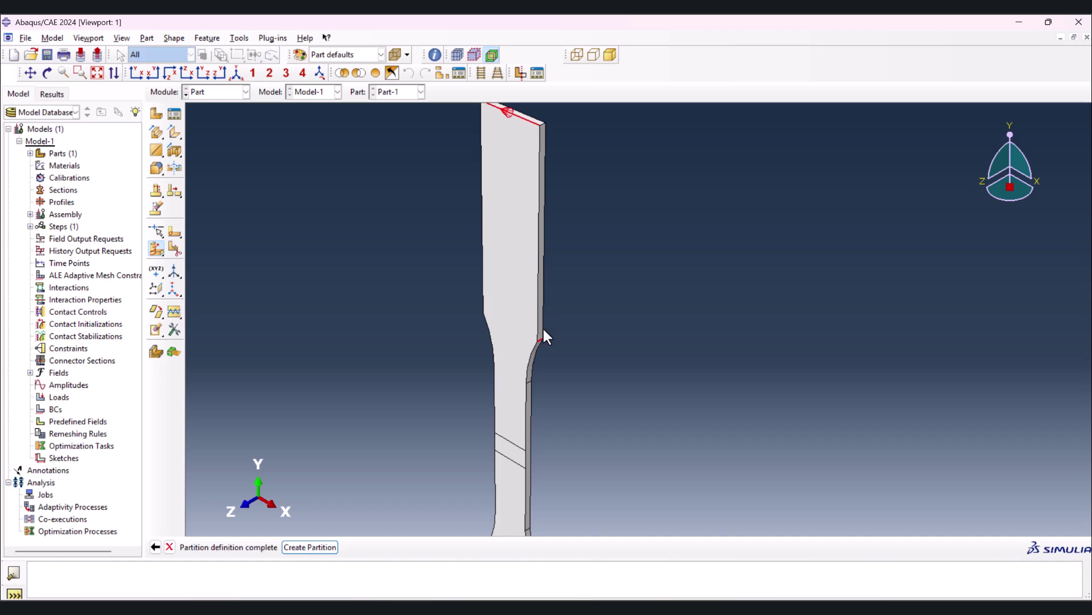
{"action": "left_click", "coordinate": [310, 547]}
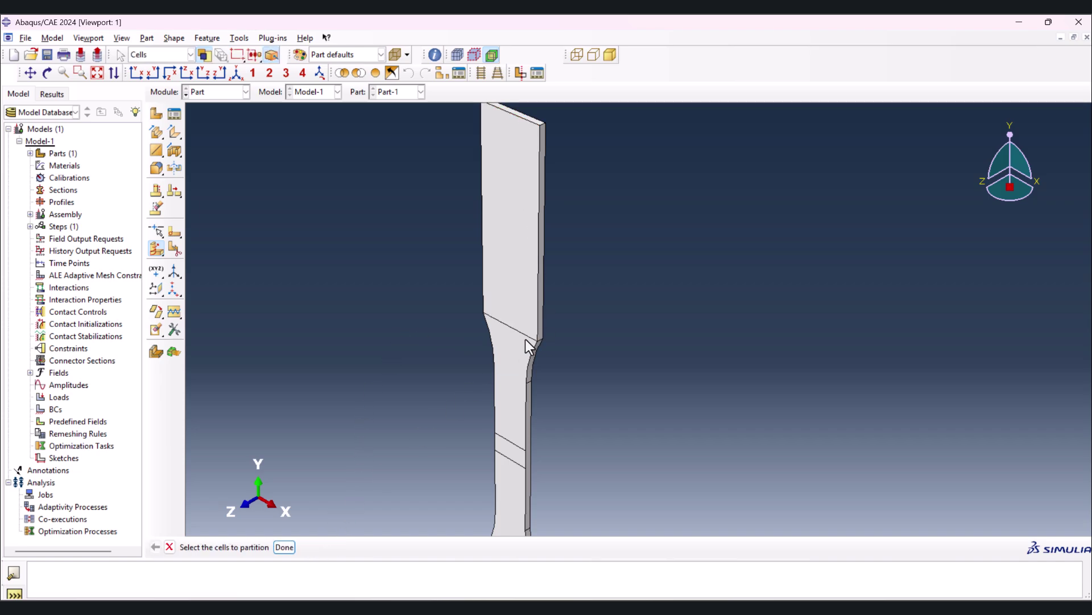
Partition the cell at the gauge section's upper end by sweeping its thickness edge along the upper shoulder's width edge.
{"action": "scroll", "coordinate": [545, 431], "scroll_direction": "down", "scroll_amount": 2}
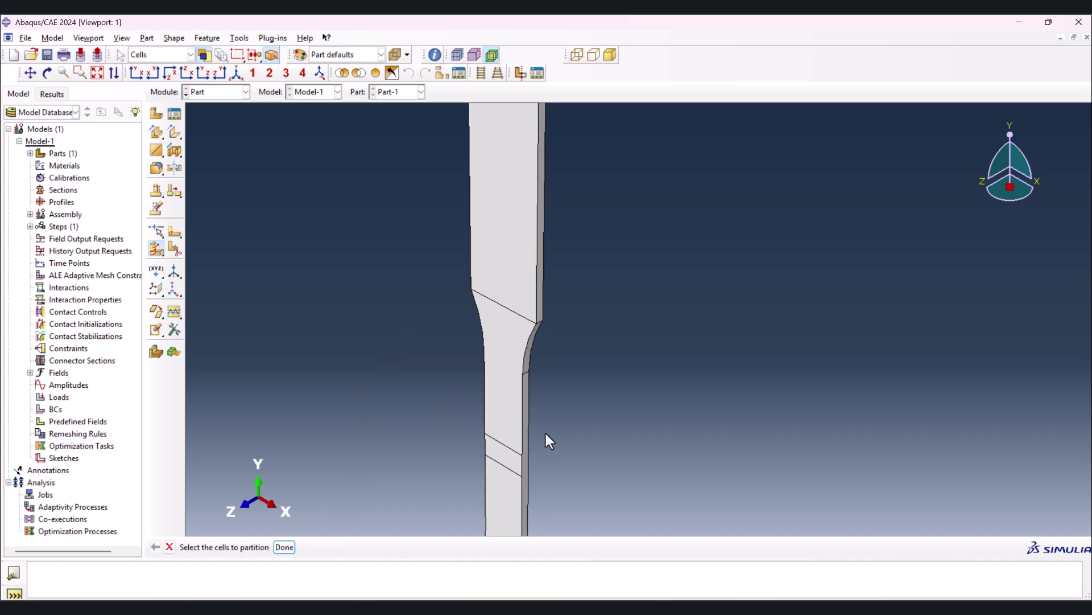
{"action": "left_click", "coordinate": [519, 357]}
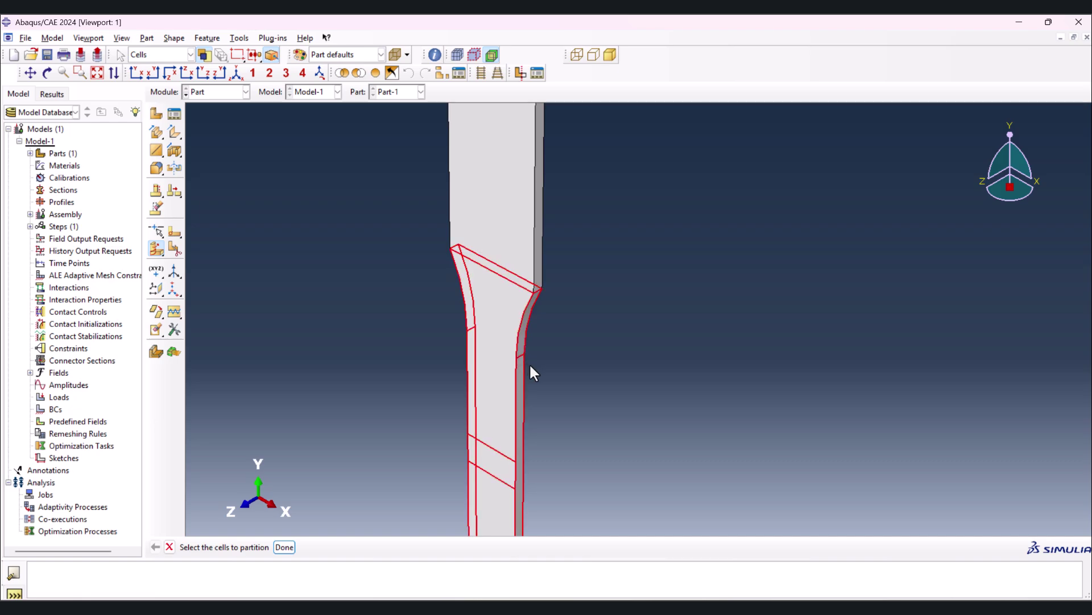
{"action": "left_click", "coordinate": [285, 547]}
{"action": "scroll", "coordinate": [517, 379], "scroll_direction": "down", "scroll_amount": 2}
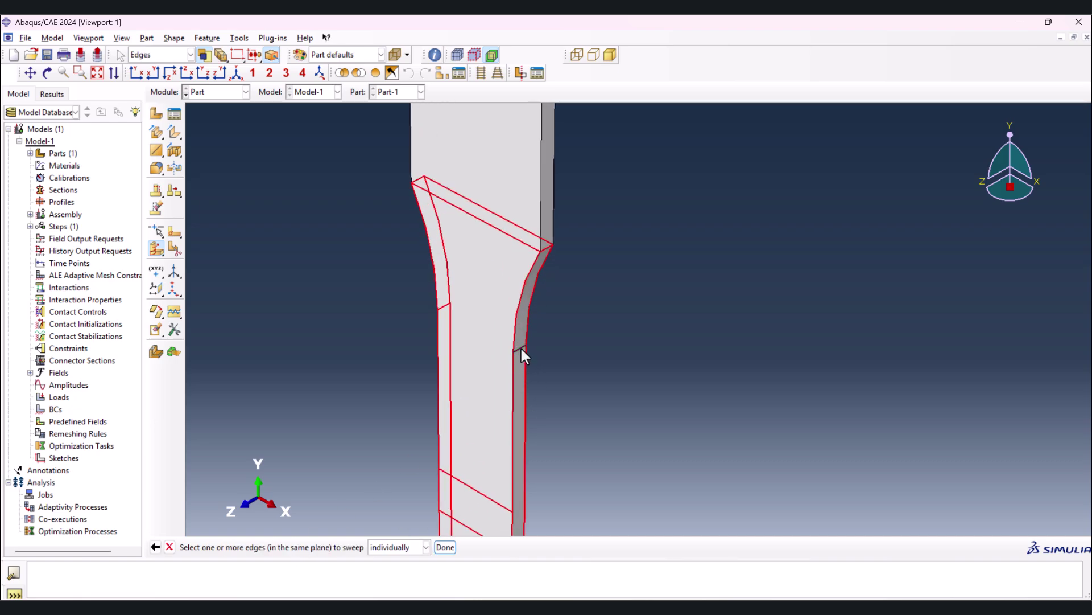
{"action": "left_click", "coordinate": [445, 547]}
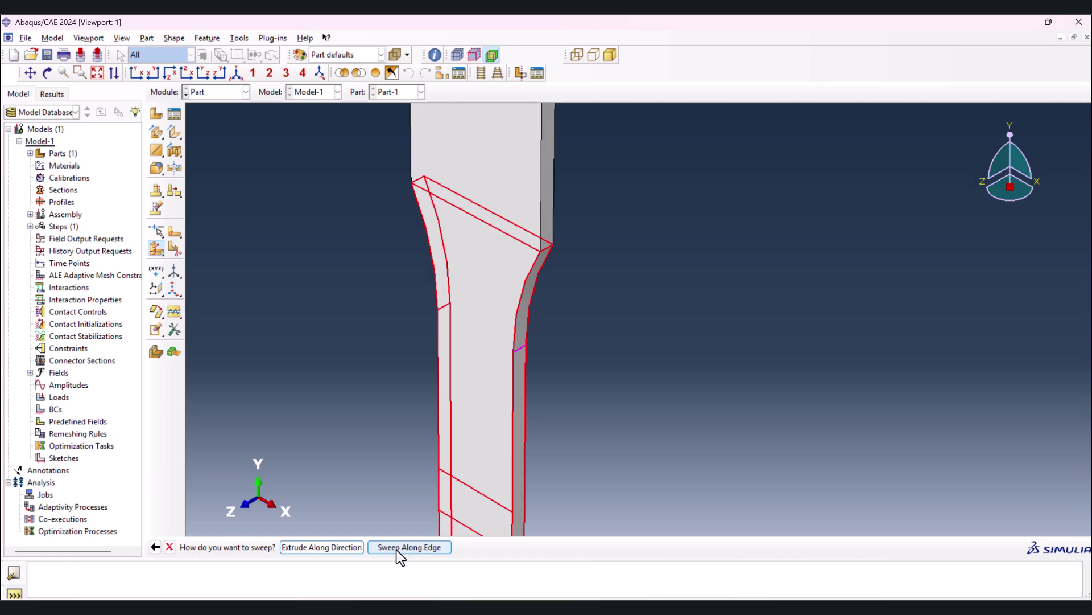
{"action": "left_click", "coordinate": [398, 547]}
{"action": "left_click", "coordinate": [497, 230]}
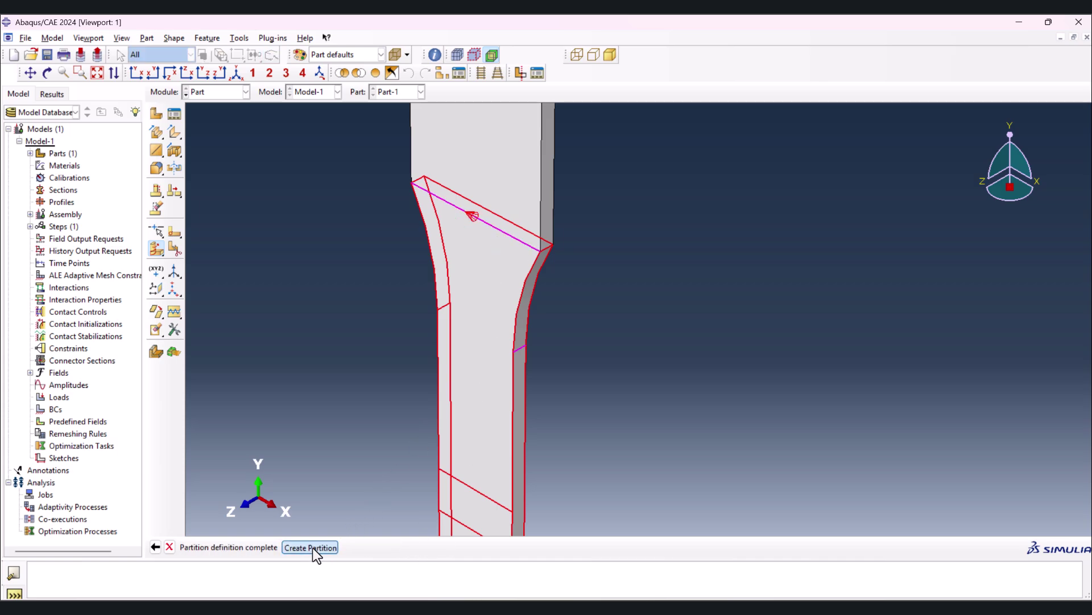
{"action": "left_click", "coordinate": [312, 547]}
Partition the cell at the gauge section's lower end by sweeping its thickness edge along the lower weld-zone line.
{"action": "scroll", "coordinate": [447, 250], "scroll_direction": "up", "scroll_amount": 3}
{"action": "scroll", "coordinate": [458, 399], "scroll_direction": "up", "scroll_amount": 3}
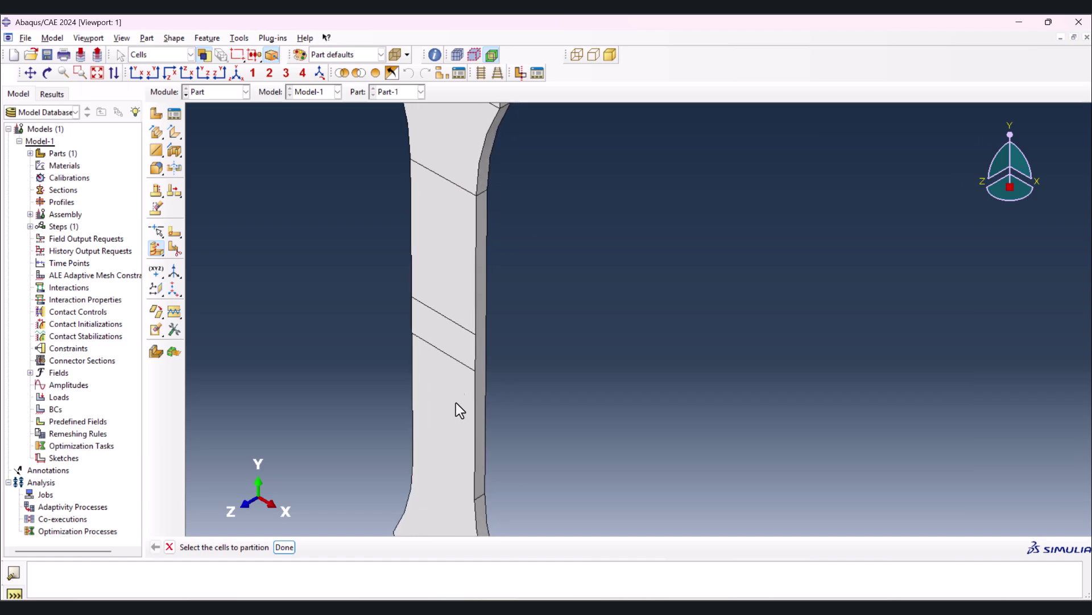
{"action": "scroll", "coordinate": [472, 470], "scroll_direction": "down", "scroll_amount": 3}
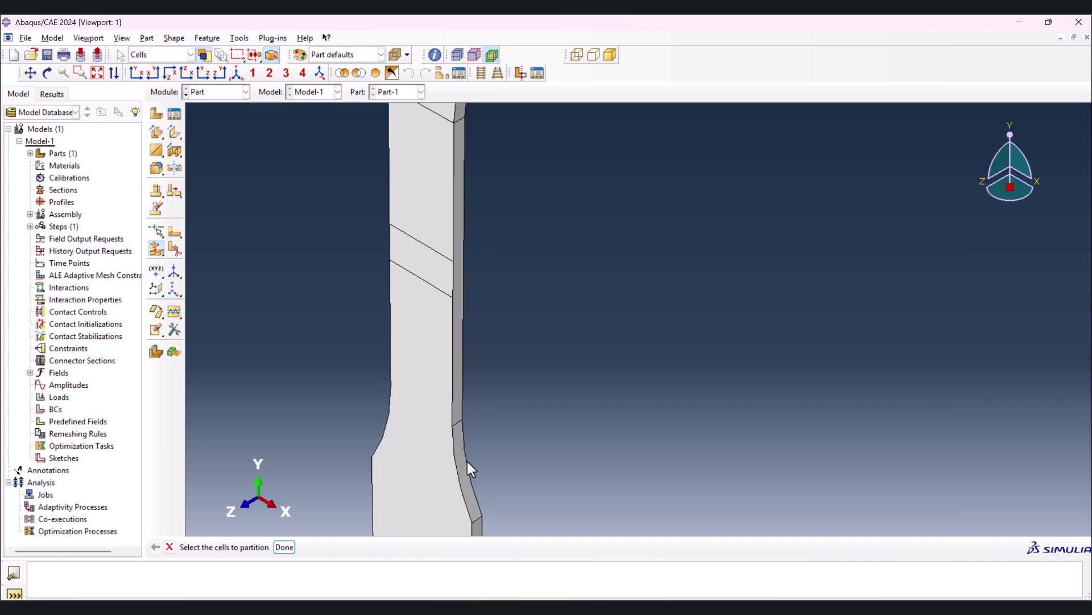
{"action": "left_click", "coordinate": [456, 424]}
{"action": "scroll", "coordinate": [452, 444], "scroll_direction": "down", "scroll_amount": 2}
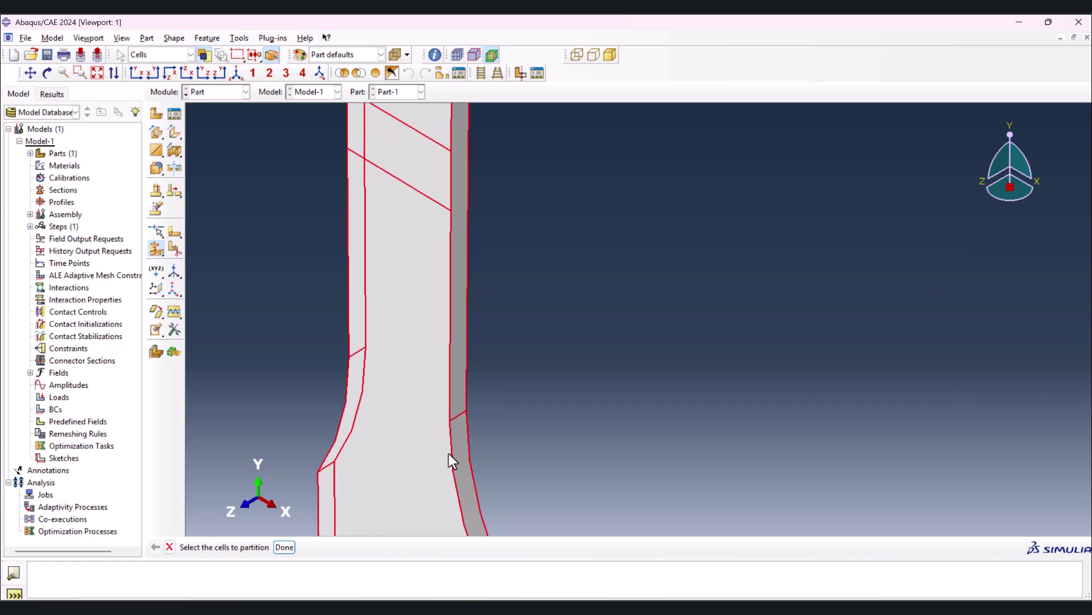
{"action": "left_click", "coordinate": [285, 547]}
{"action": "left_click", "coordinate": [458, 418]}
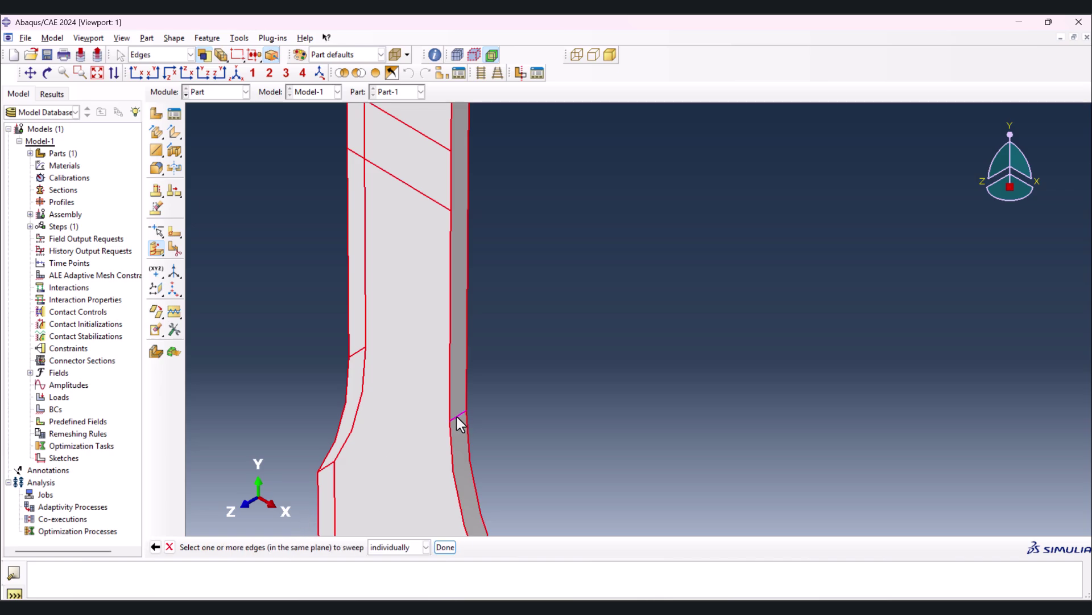
{"action": "left_click", "coordinate": [445, 547]}
{"action": "left_click", "coordinate": [390, 549]}
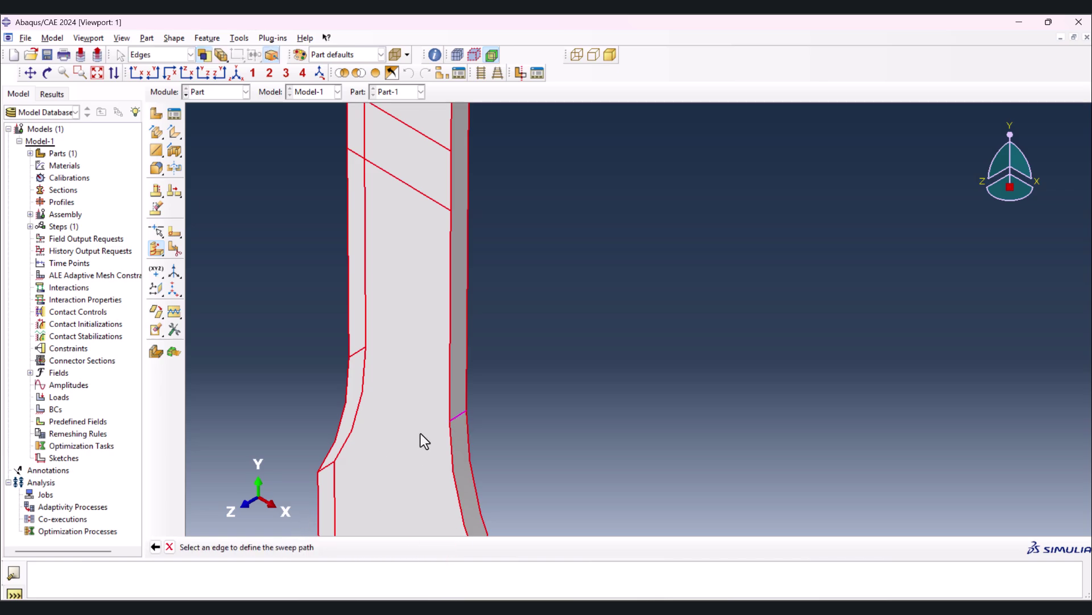
{"action": "scroll", "coordinate": [452, 367], "scroll_direction": "up", "scroll_amount": 3}
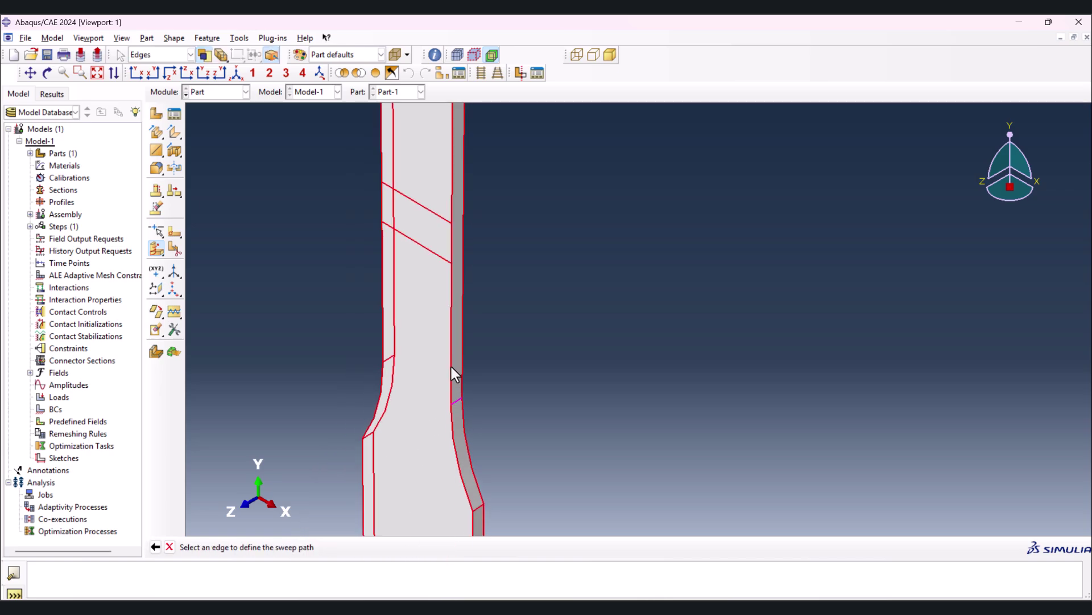
{"action": "left_click", "coordinate": [429, 265]}
{"action": "left_click", "coordinate": [321, 550]}
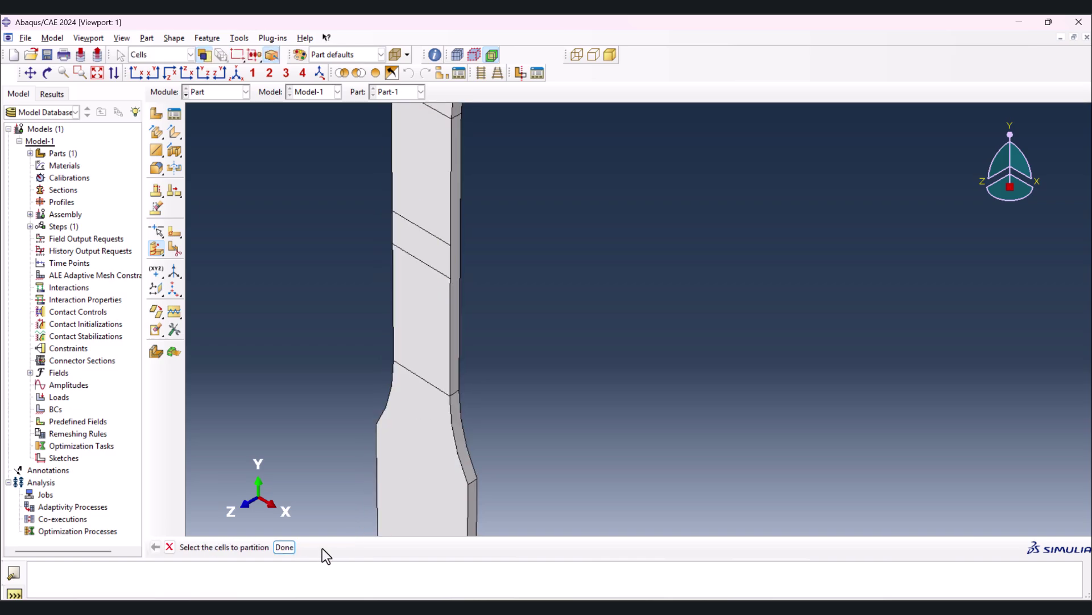
Partition the bottom cell at the lower grip shoulder by sweeping its thickness edge along the upper shoulder's width edge.
{"action": "left_click", "coordinate": [470, 482]}
{"action": "scroll", "coordinate": [262, 333], "scroll_direction": "up", "scroll_amount": 2}
{"action": "middle_click", "coordinate": [429, 439]}
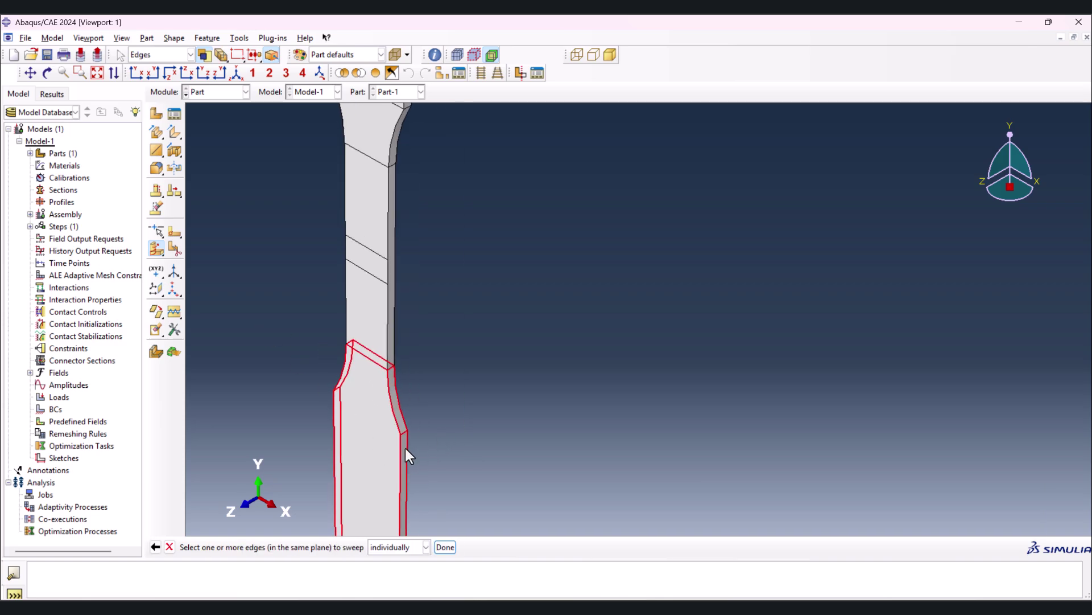
{"action": "left_click", "coordinate": [405, 432]}
{"action": "left_click", "coordinate": [445, 547]}
{"action": "left_click", "coordinate": [403, 548]}
{"action": "scroll", "coordinate": [407, 364], "scroll_direction": "up", "scroll_amount": 2}
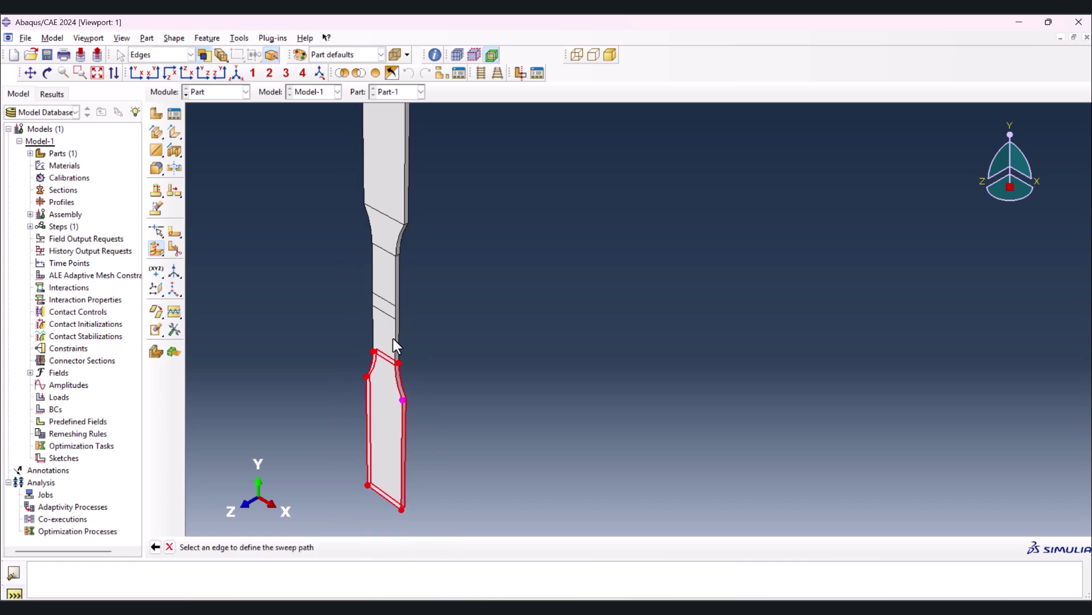
{"action": "left_click", "coordinate": [386, 216]}
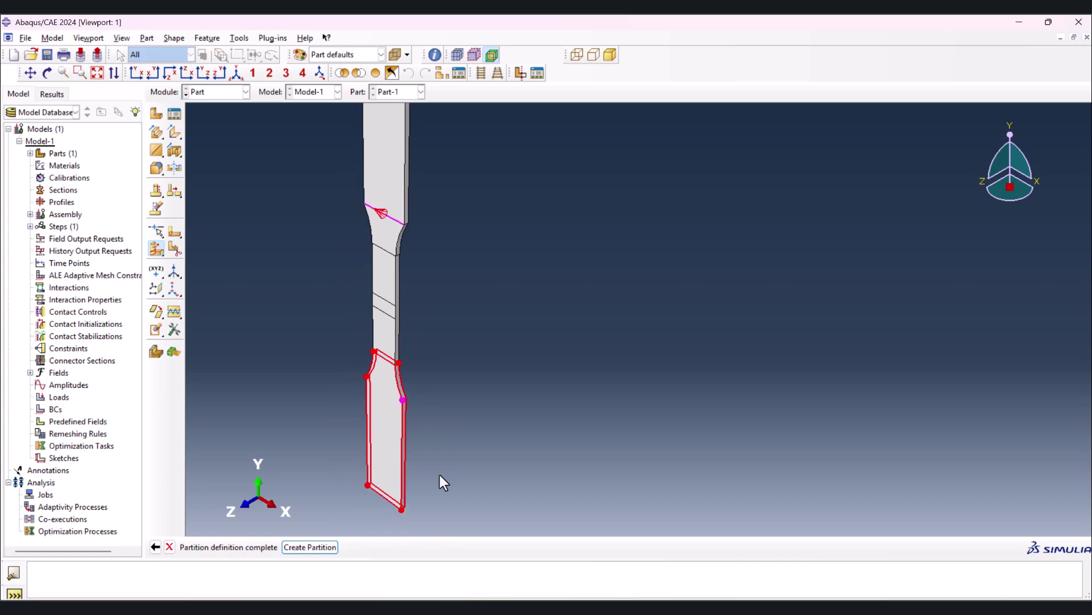
{"action": "left_click", "coordinate": [328, 546]}
Partition the gauge cell at the upper weld-zone line by sweeping that line along the short thickness edge at the gauge's lower end.
{"action": "scroll", "coordinate": [390, 397], "scroll_direction": "down", "scroll_amount": 2}
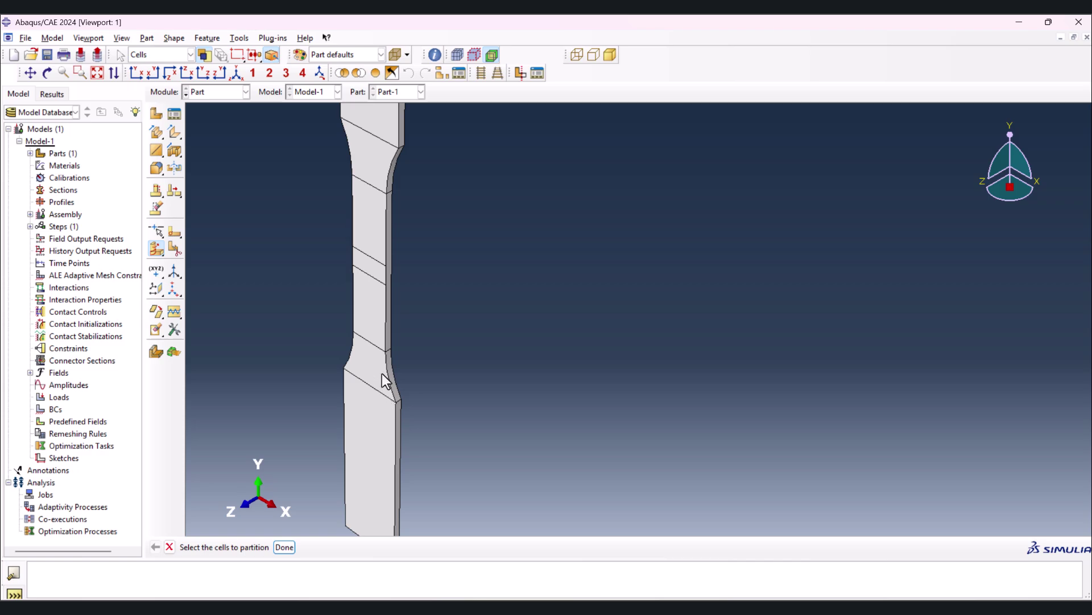
{"action": "scroll", "coordinate": [361, 279], "scroll_direction": "down", "scroll_amount": 2}
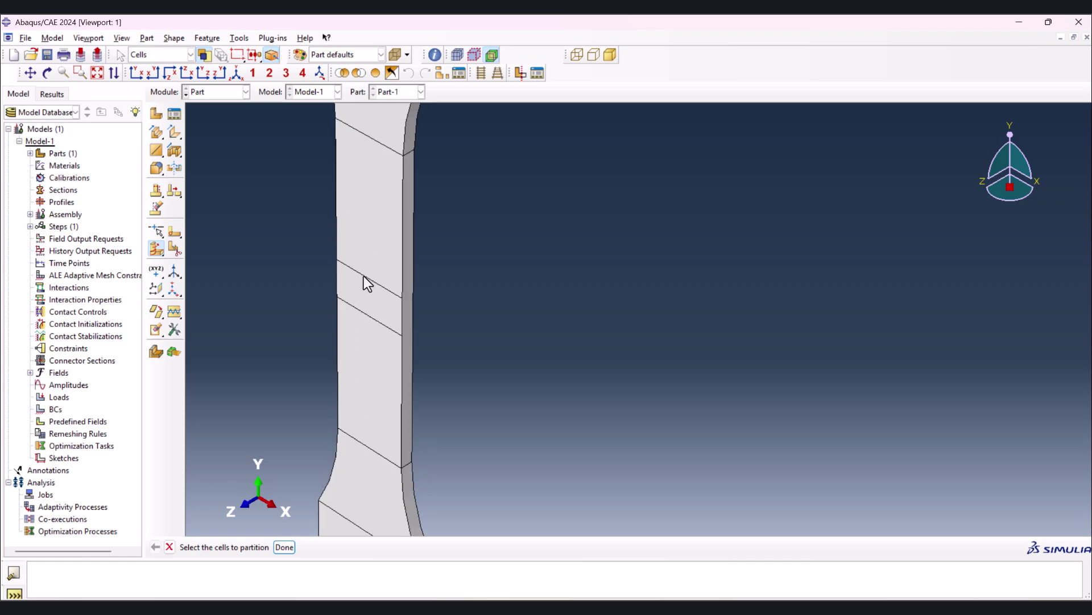
{"action": "left_click", "coordinate": [365, 278]}
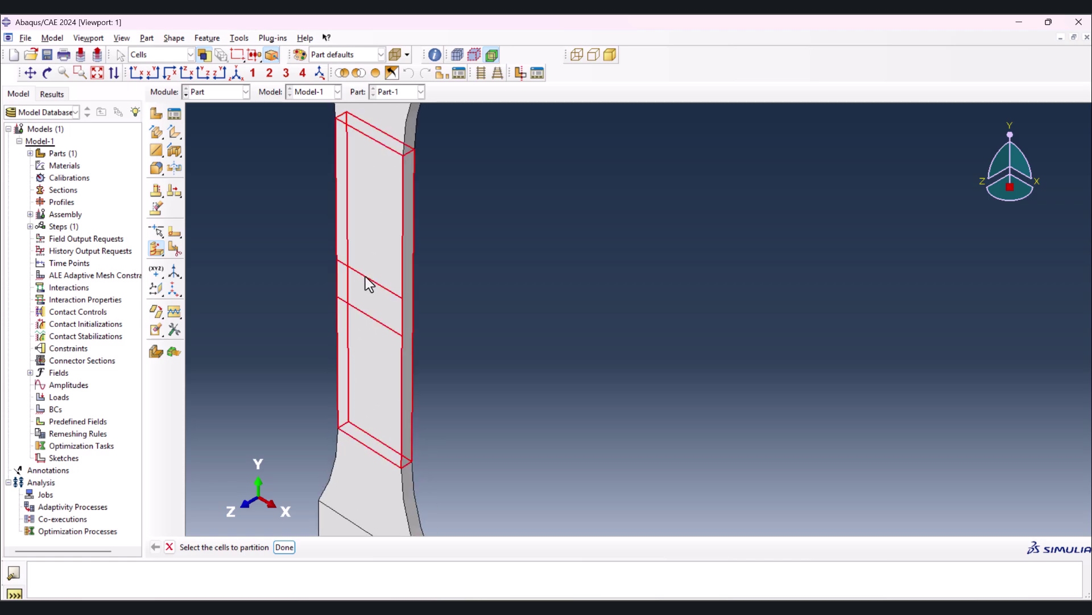
{"action": "left_click", "coordinate": [284, 547]}
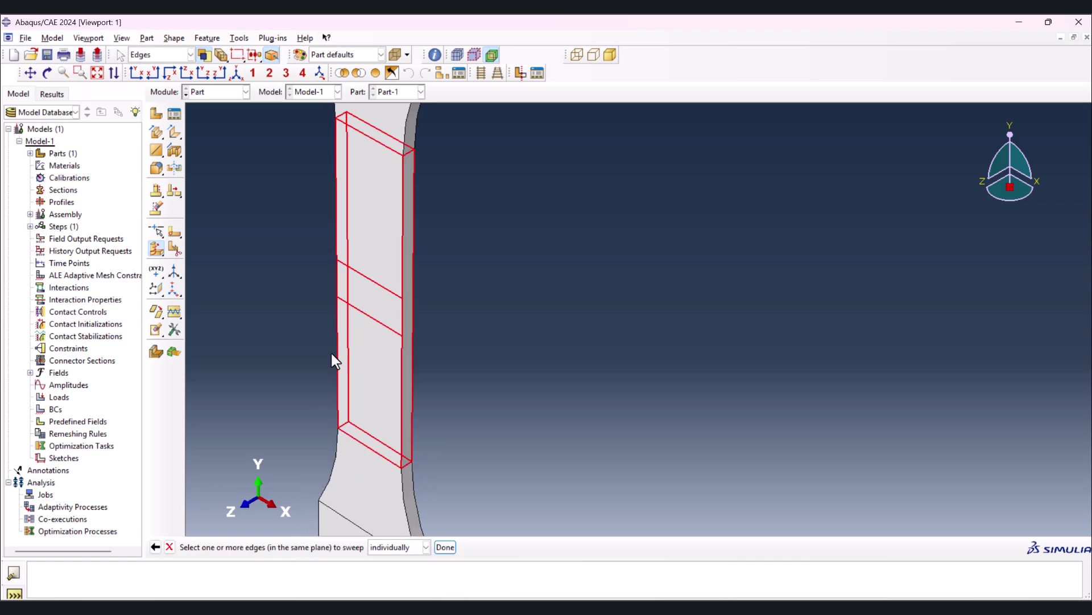
{"action": "left_click", "coordinate": [382, 289]}
{"action": "left_click", "coordinate": [445, 547]}
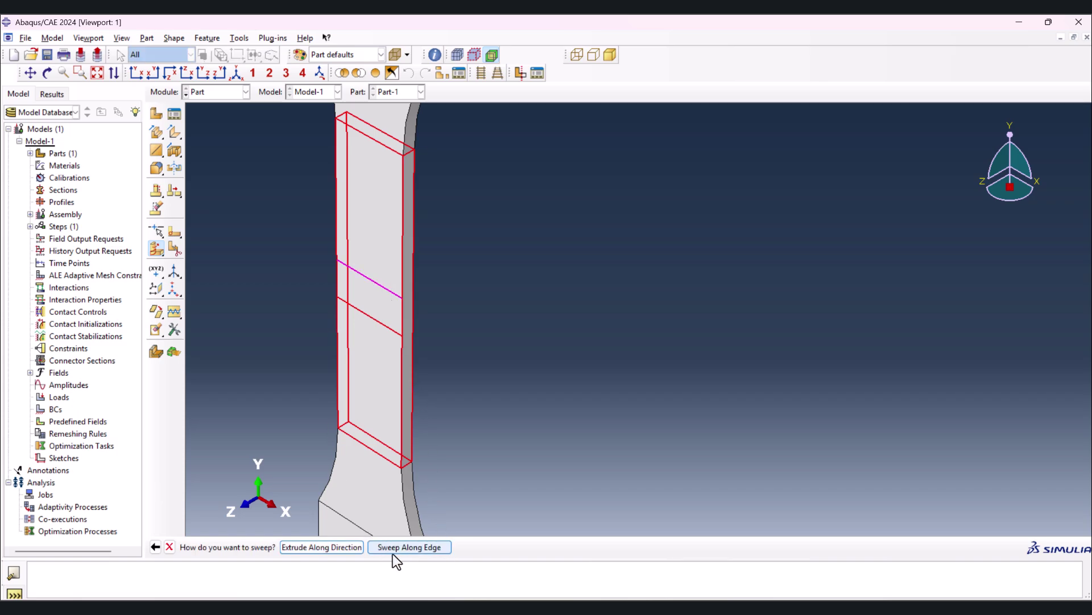
{"action": "left_click", "coordinate": [407, 548]}
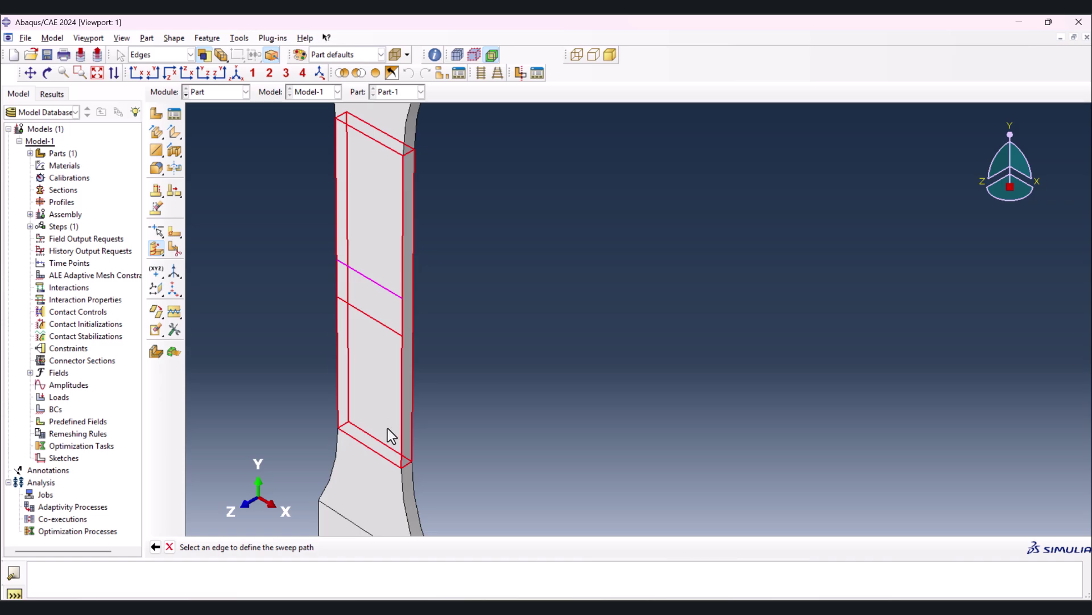
{"action": "left_click", "coordinate": [379, 450]}
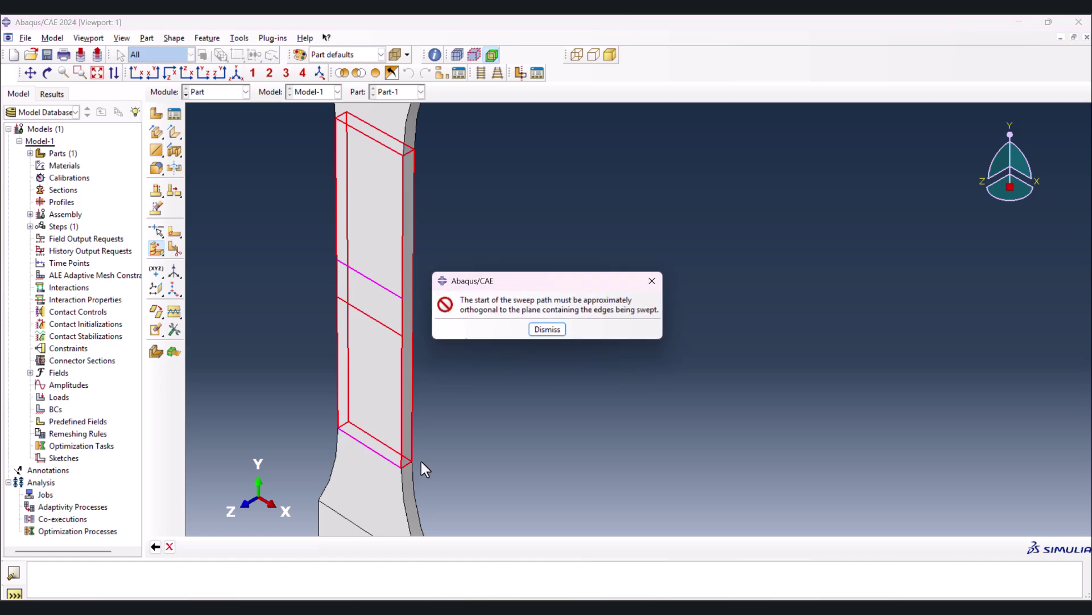
{"action": "left_click", "coordinate": [547, 329]}
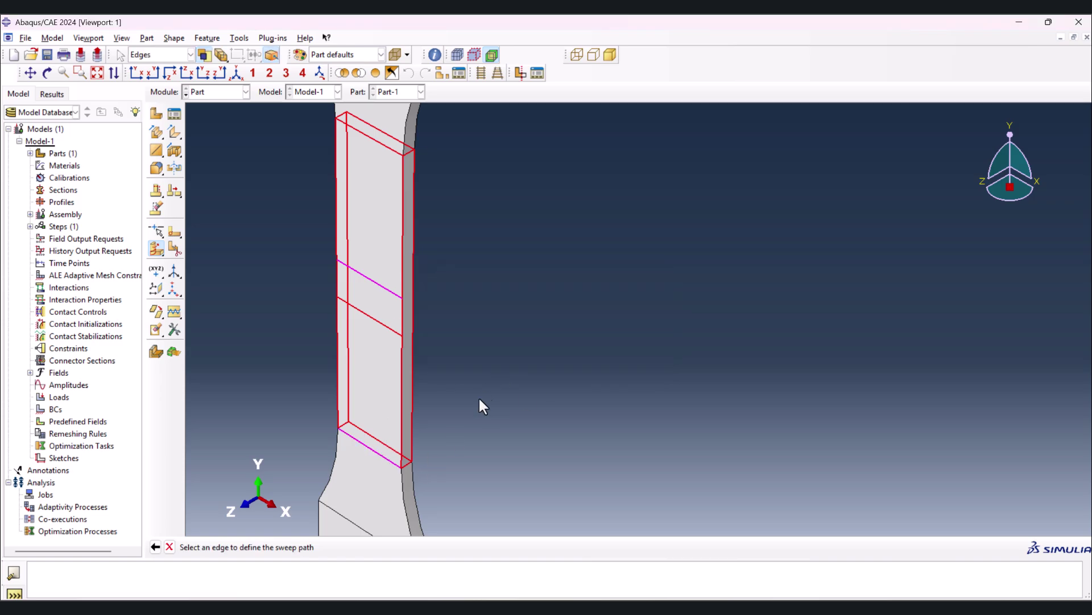
{"action": "left_click", "coordinate": [408, 463]}
{"action": "left_click", "coordinate": [318, 545]}
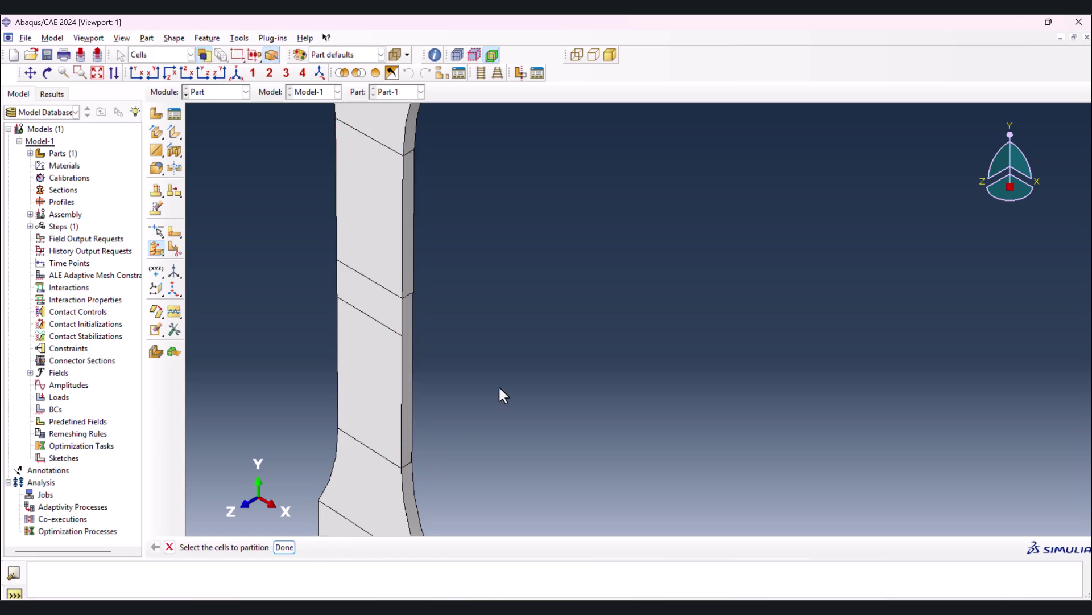
Partition the lower gauge cell at the lower weld-zone line by sweeping that line along the short thickness edge at the gauge's lower end.
{"action": "left_click", "coordinate": [396, 335]}
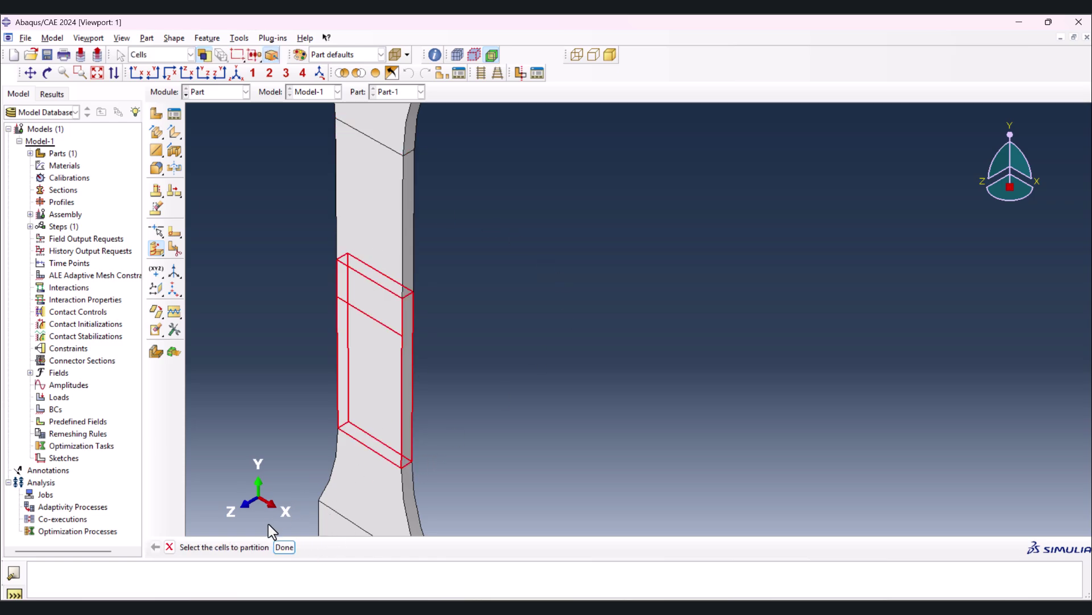
{"action": "left_click", "coordinate": [284, 547]}
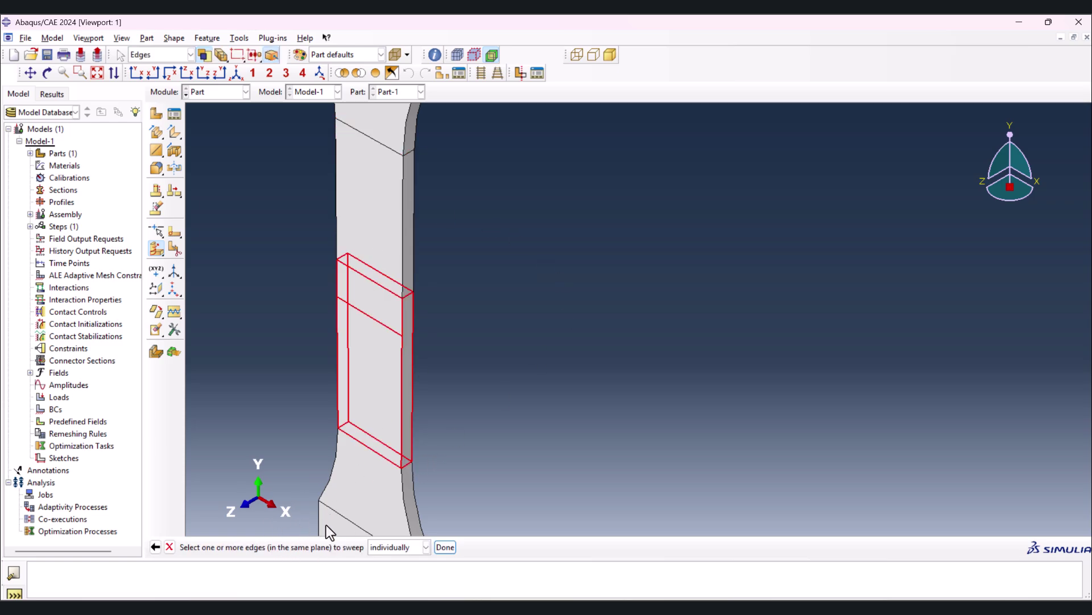
{"action": "left_click", "coordinate": [394, 328]}
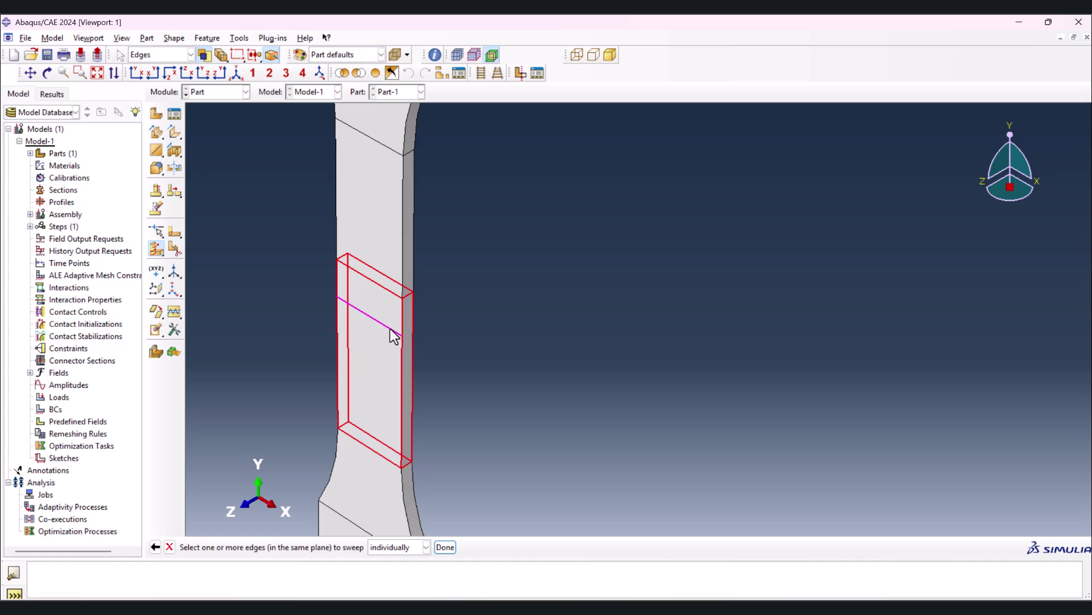
{"action": "left_click", "coordinate": [444, 547]}
{"action": "left_click", "coordinate": [411, 548]}
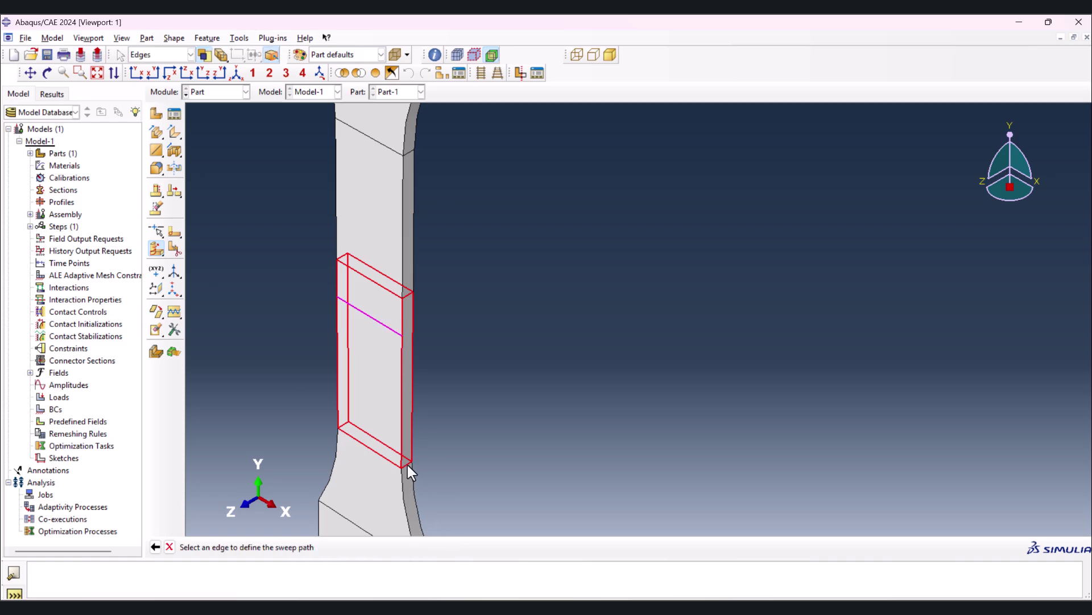
{"action": "left_click", "coordinate": [408, 466]}
{"action": "left_click", "coordinate": [312, 547]}
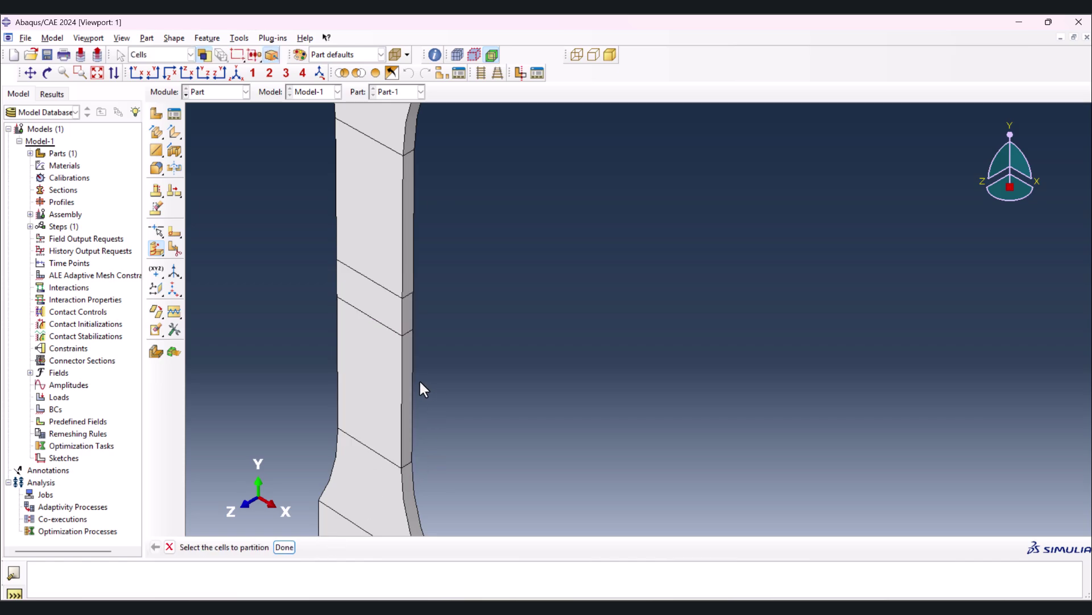
Set the partitioned specimen to the front XY view and switch to the Property module.
{"action": "scroll", "coordinate": [420, 383], "scroll_direction": "down", "scroll_amount": 5}
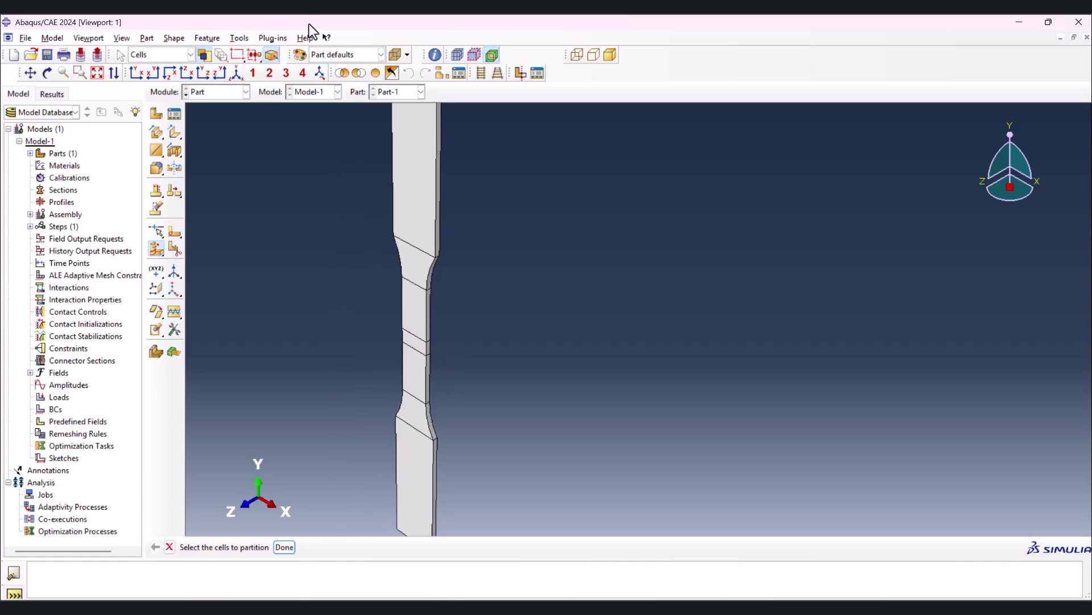
{"action": "left_click", "coordinate": [48, 73]}
{"action": "left_click_drag", "start_coordinate": [505, 310], "coordinate": [622, 390]}
{"action": "left_click_drag", "start_coordinate": [488, 314], "coordinate": [522, 310]}
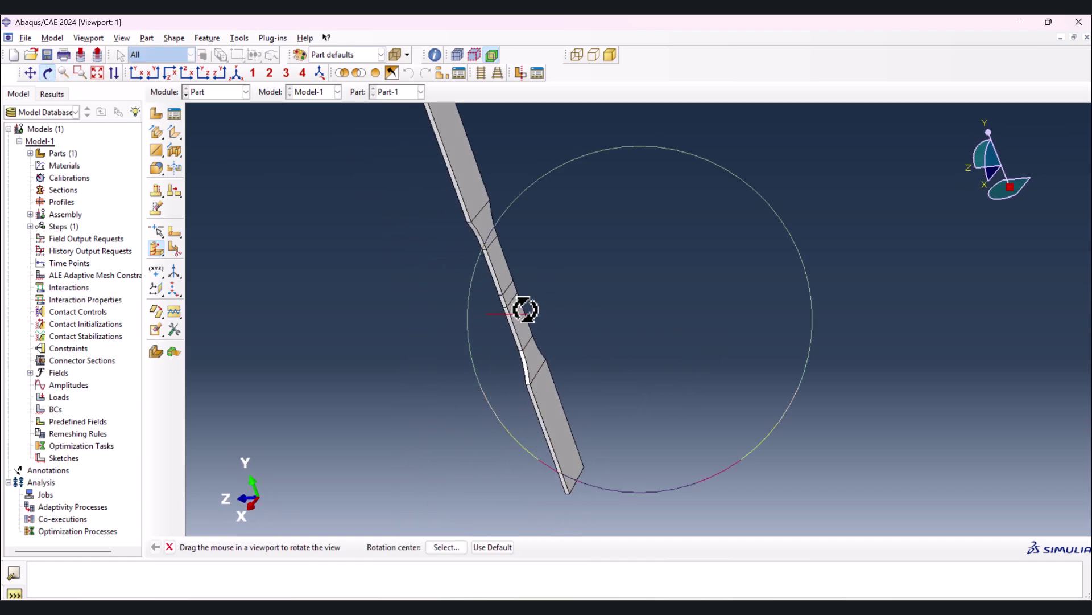
{"action": "left_click_drag", "start_coordinate": [490, 219], "coordinate": [623, 380]}
{"action": "left_click", "coordinate": [136, 73]}
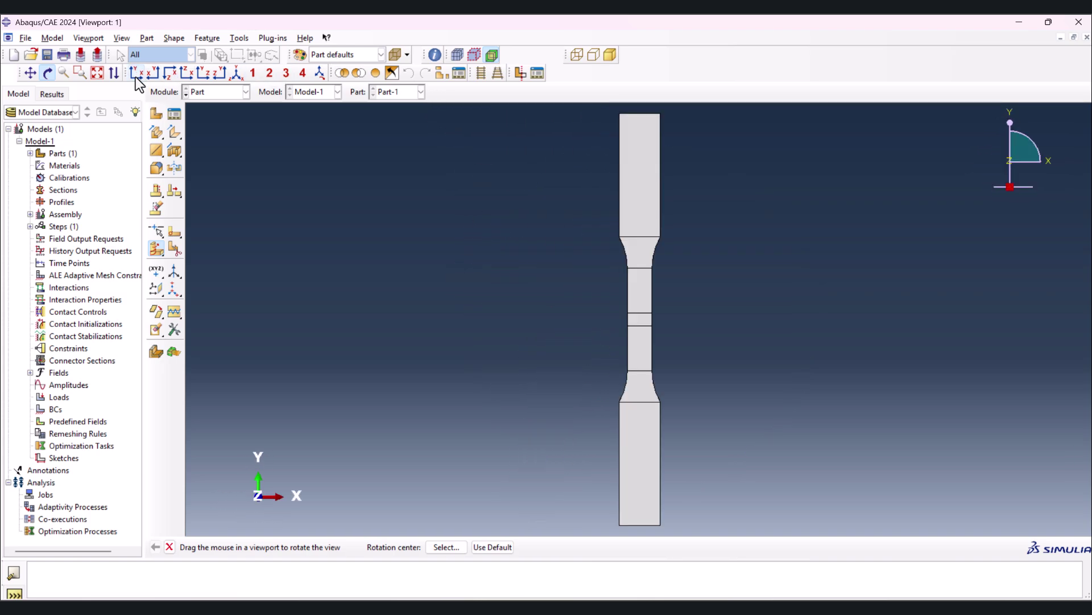
{"action": "left_click", "coordinate": [217, 94]}
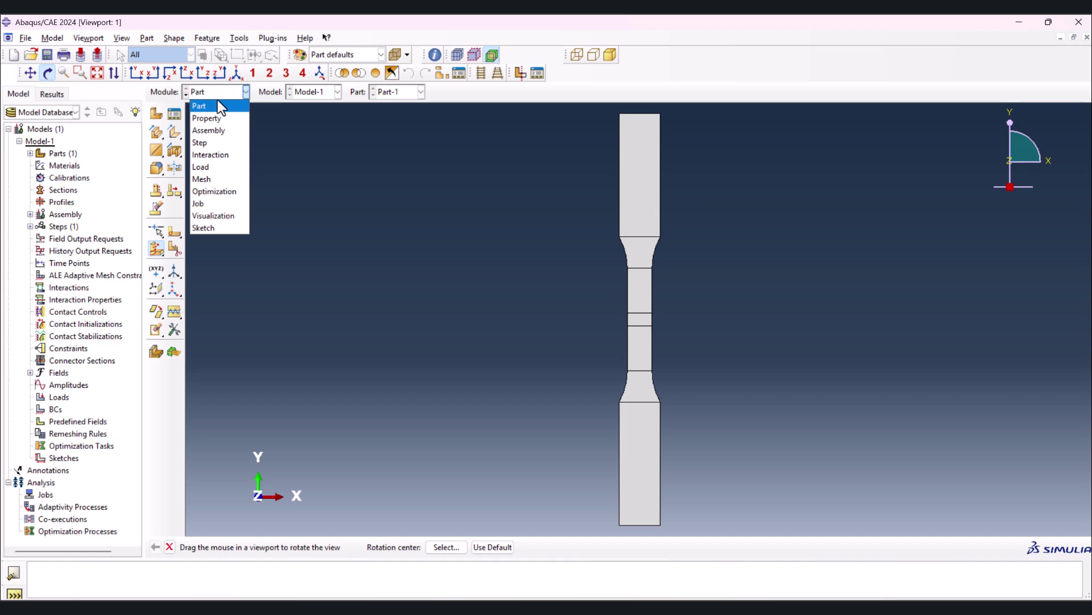
{"action": "left_click", "coordinate": [220, 118]}
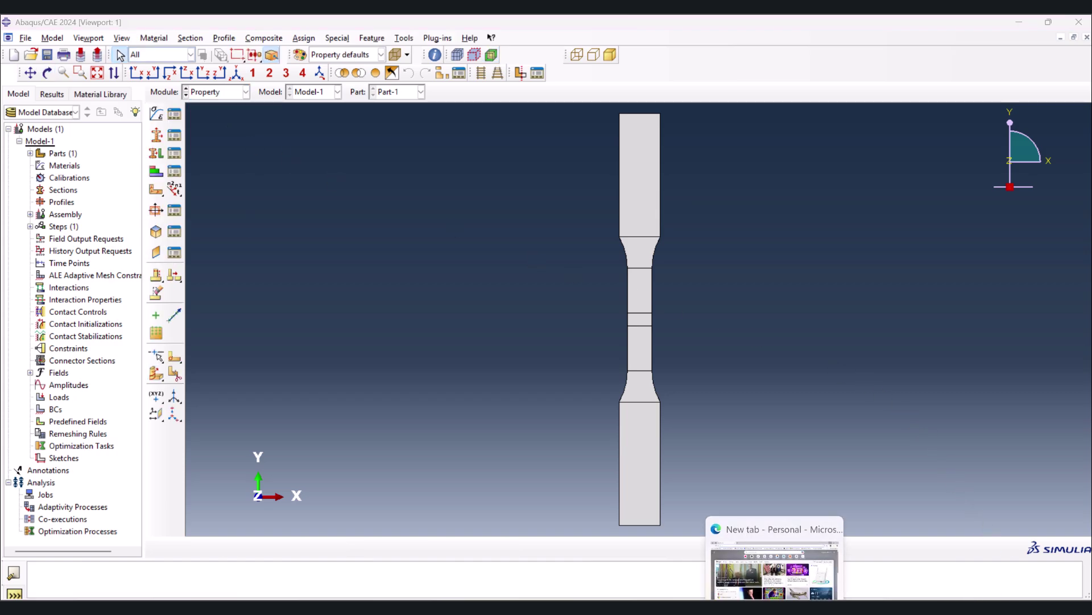
Switch to the Edge browser, go to feamaster.com and open the shop's Material Property Packs category.
{"action": "left_click", "coordinate": [774, 560]}
{"action": "type", "text": "fea"}
{"action": "key", "text": "Return"}
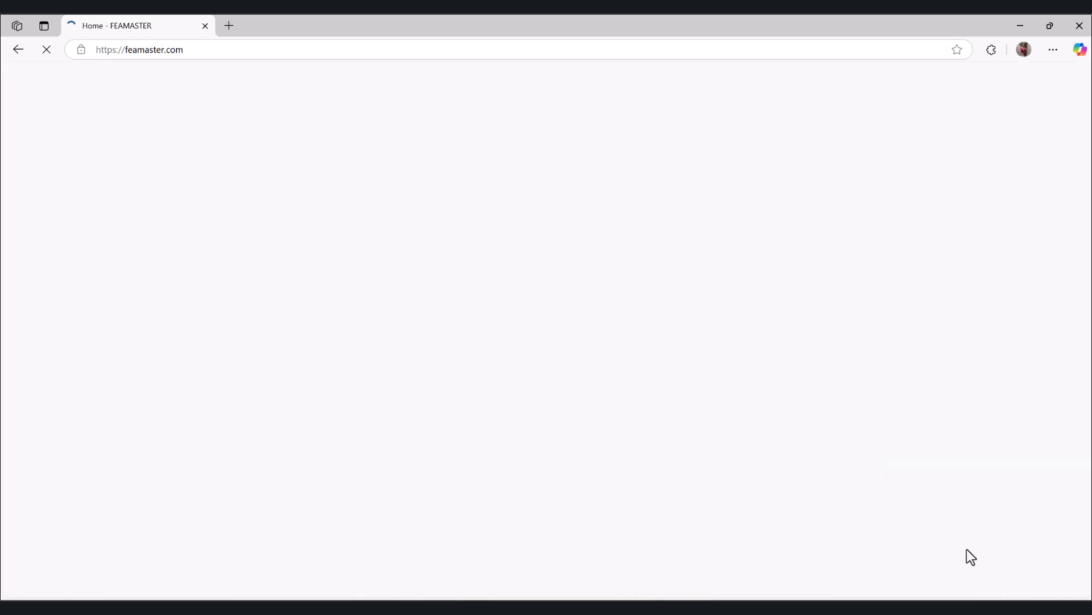
{"action": "mouse_move", "coordinate": [130, 95]}
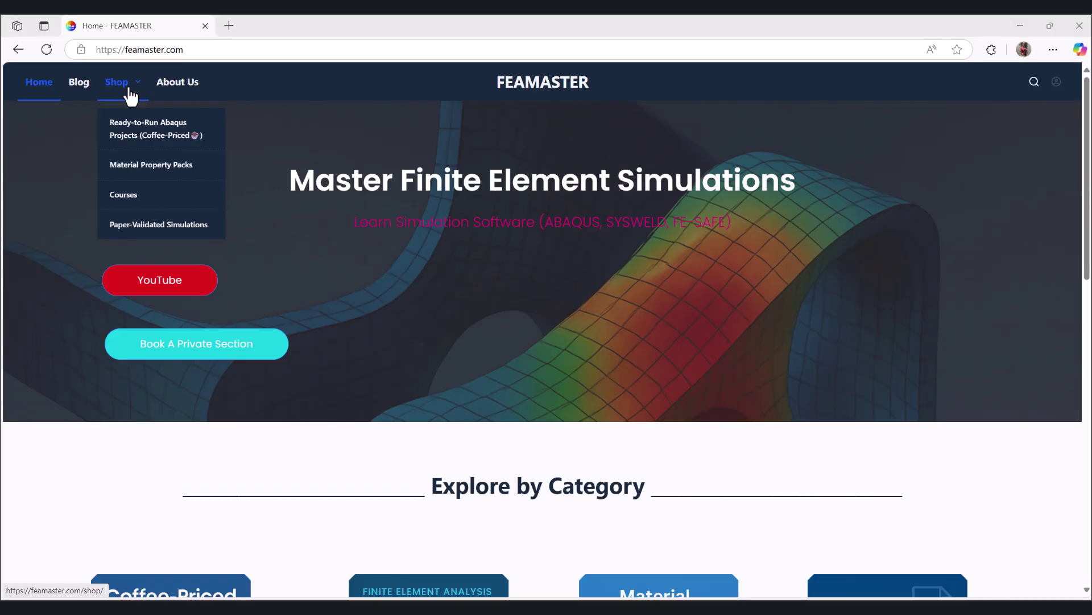
{"action": "left_click", "coordinate": [141, 171]}
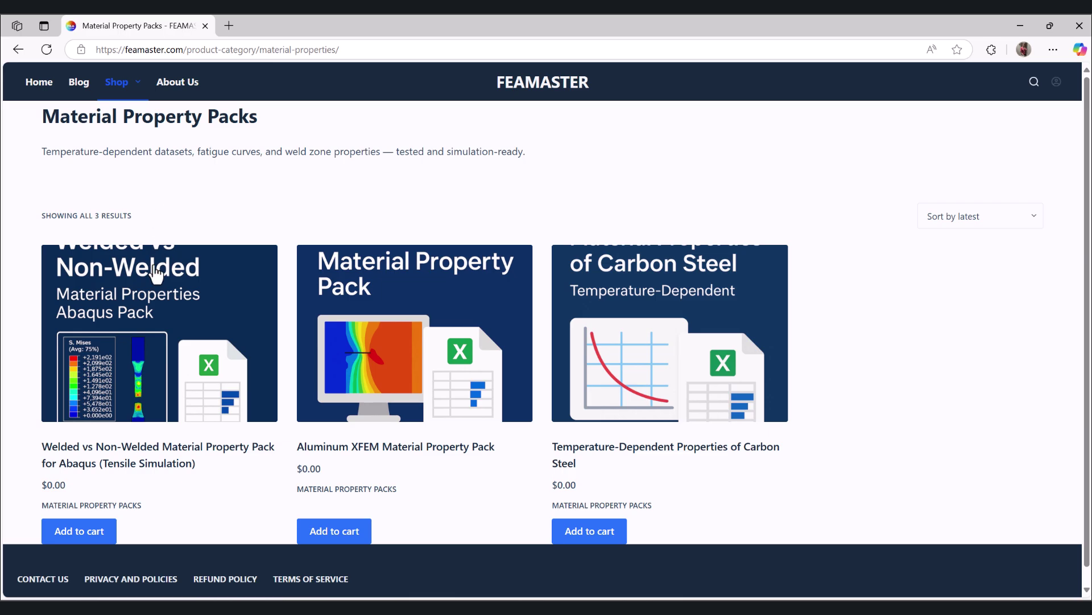
Add the Welded vs Non-Welded Material Property Pack for Abaqus (Tensile Simulation) to the cart and proceed to checkout.
{"action": "scroll", "coordinate": [78, 466], "scroll_direction": "down", "scroll_amount": 1}
{"action": "left_click", "coordinate": [80, 518]}
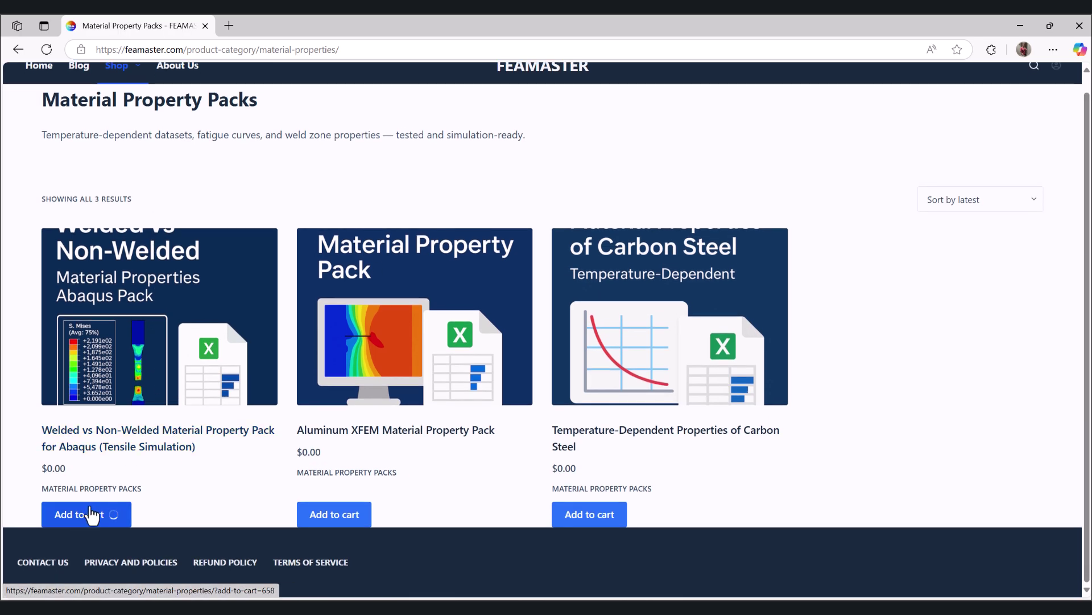
{"action": "scroll", "coordinate": [1030, 88], "scroll_direction": "up", "scroll_amount": 1}
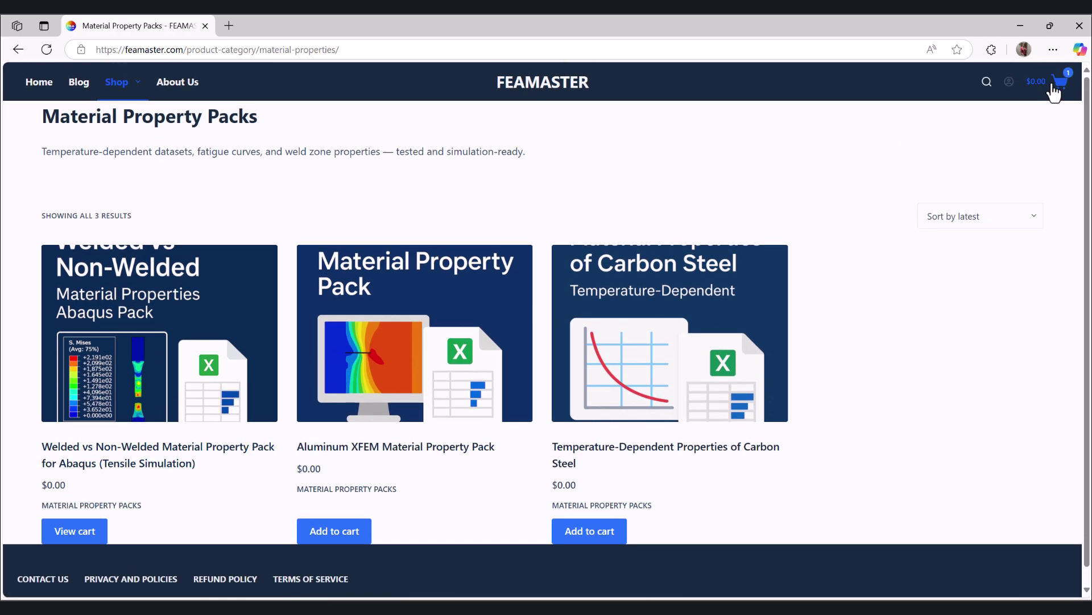
{"action": "mouse_move", "coordinate": [1061, 84]}
{"action": "left_click", "coordinate": [990, 251]}
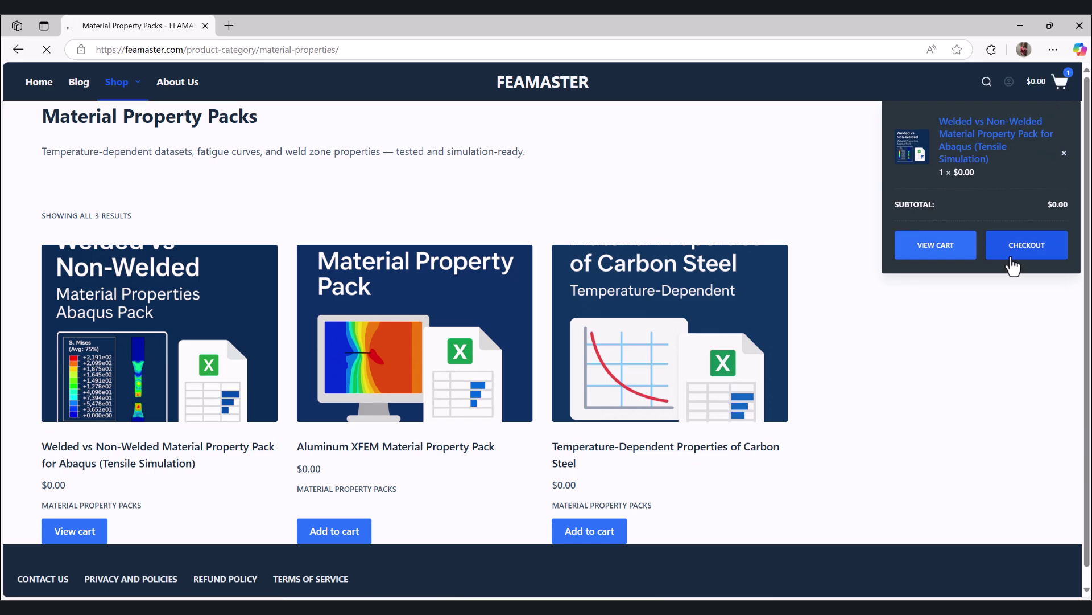
Complete the free order, then download and open the Welded_Material_Tensile_Properties-w6tt5l.xlsx workbook.
{"action": "scroll", "coordinate": [624, 411], "scroll_direction": "down", "scroll_amount": 5}
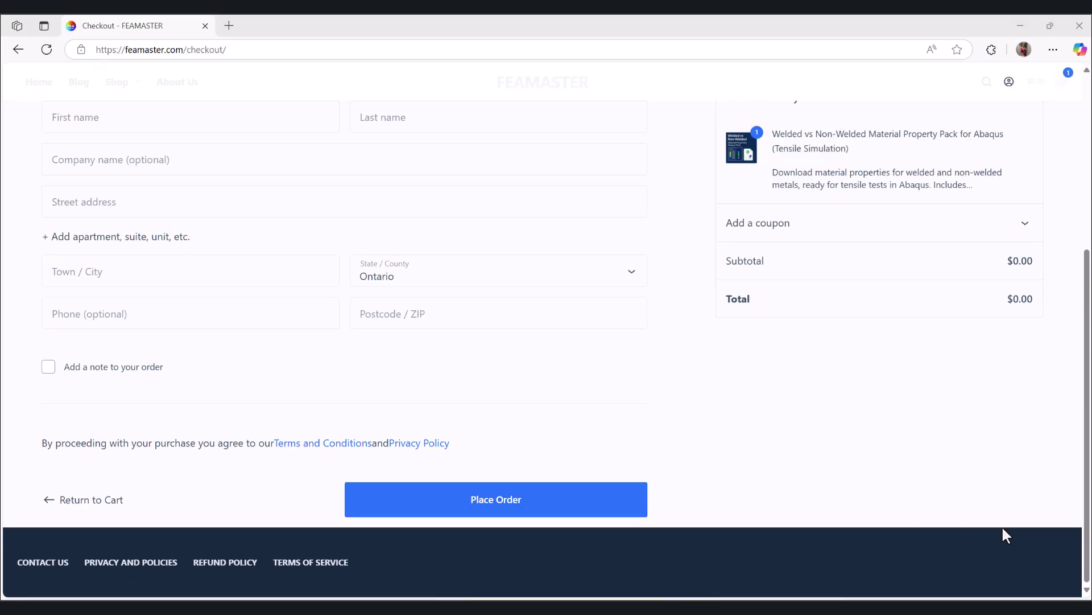
{"action": "scroll", "coordinate": [1018, 569], "scroll_direction": "up", "scroll_amount": 1}
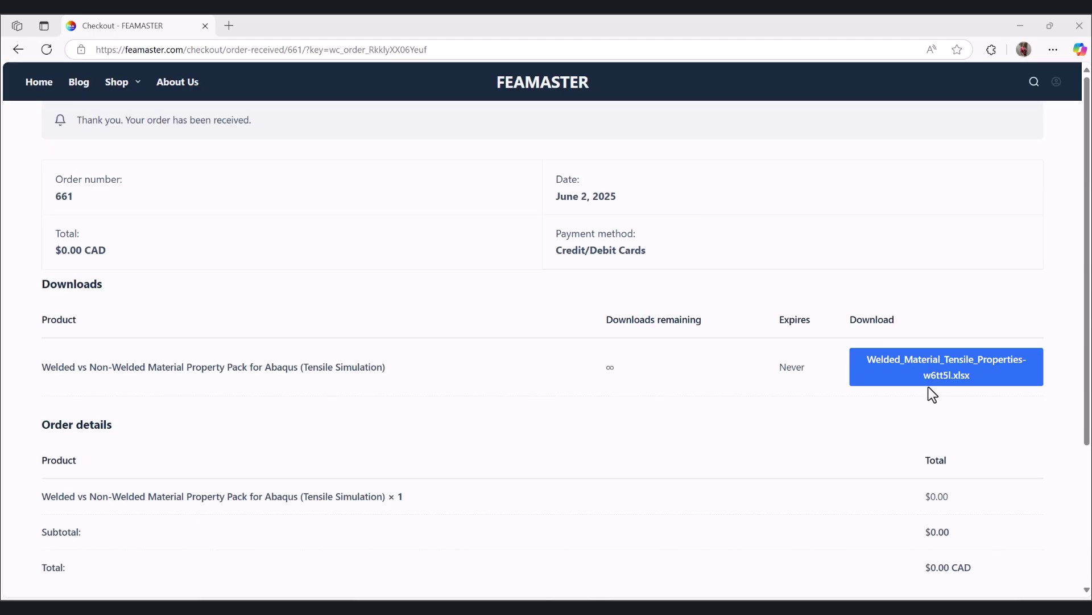
{"action": "left_click", "coordinate": [946, 369]}
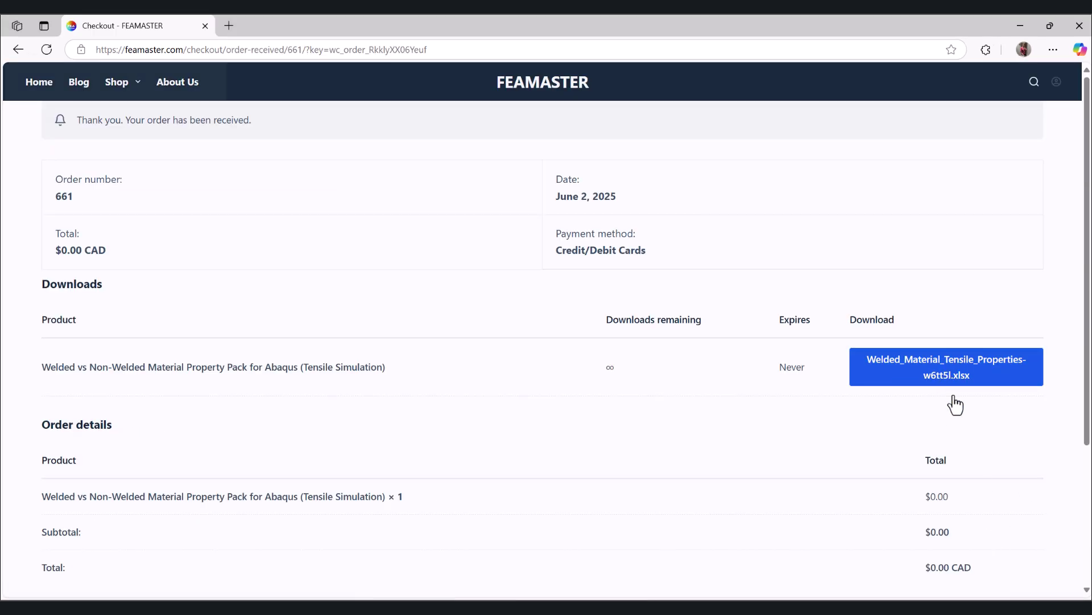
{"action": "left_click", "coordinate": [854, 106]}
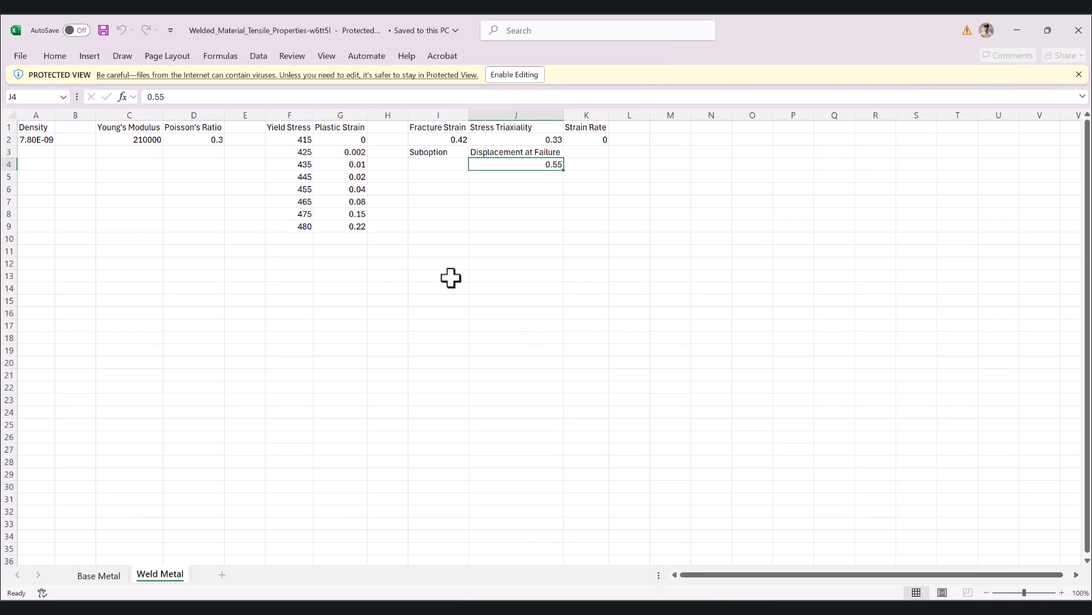
Enable editing of the workbook with the Base Metal sheet active, and switch back to Abaqus/CAE.
{"action": "left_click", "coordinate": [100, 575]}
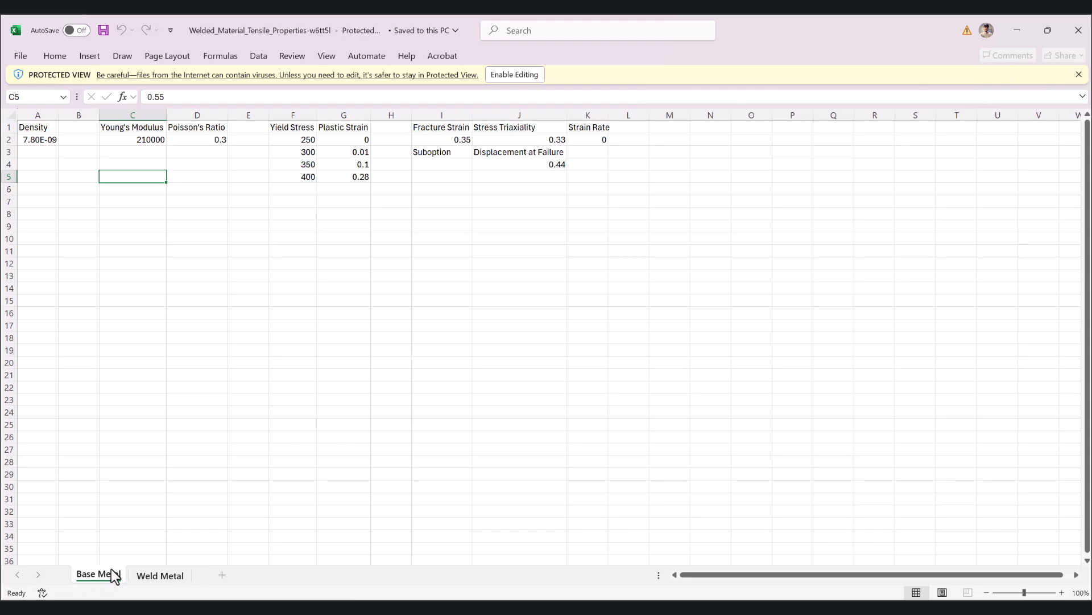
{"action": "left_click", "coordinate": [149, 577]}
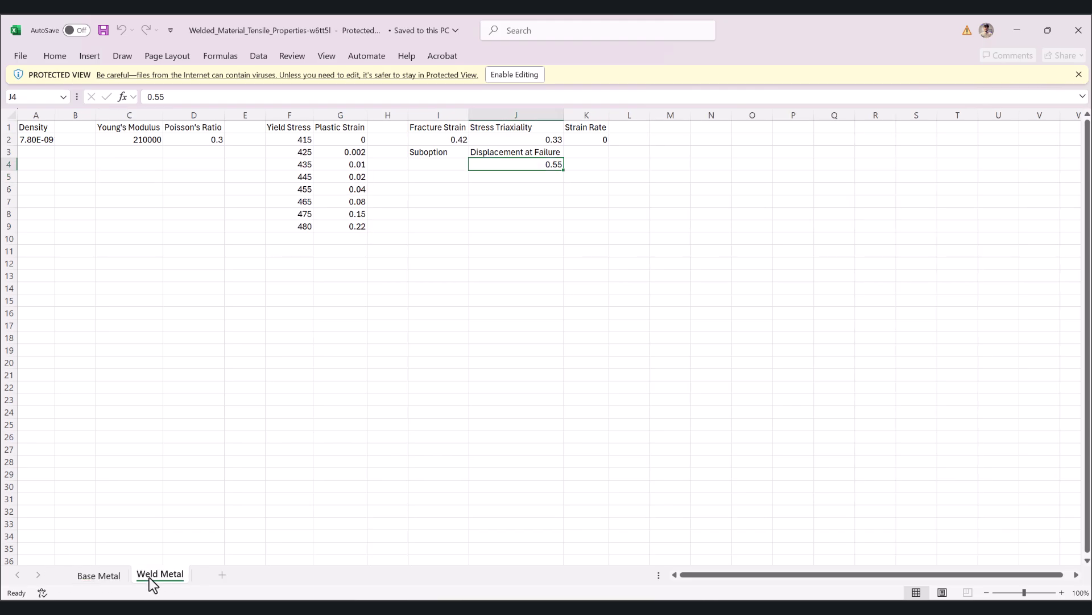
{"action": "left_click", "coordinate": [108, 575]}
{"action": "left_click", "coordinate": [514, 75]}
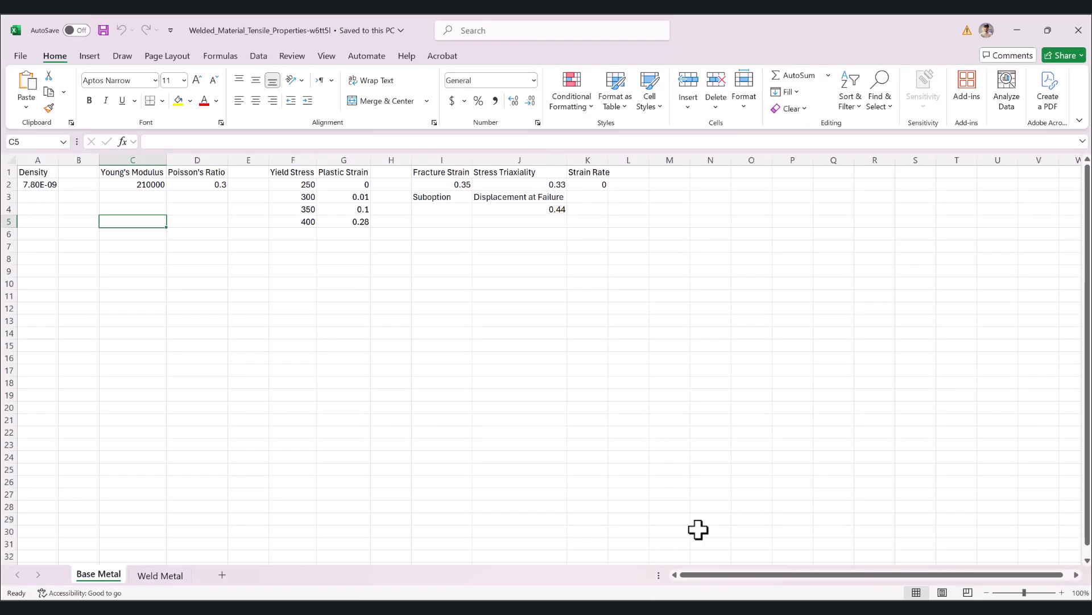
{"action": "left_click", "coordinate": [637, 555]}
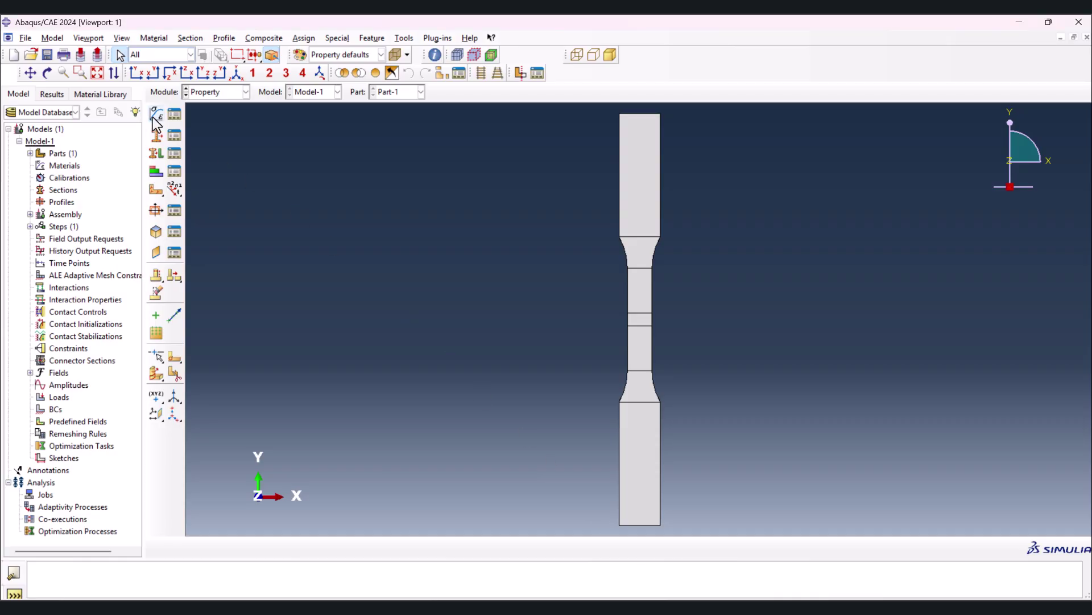
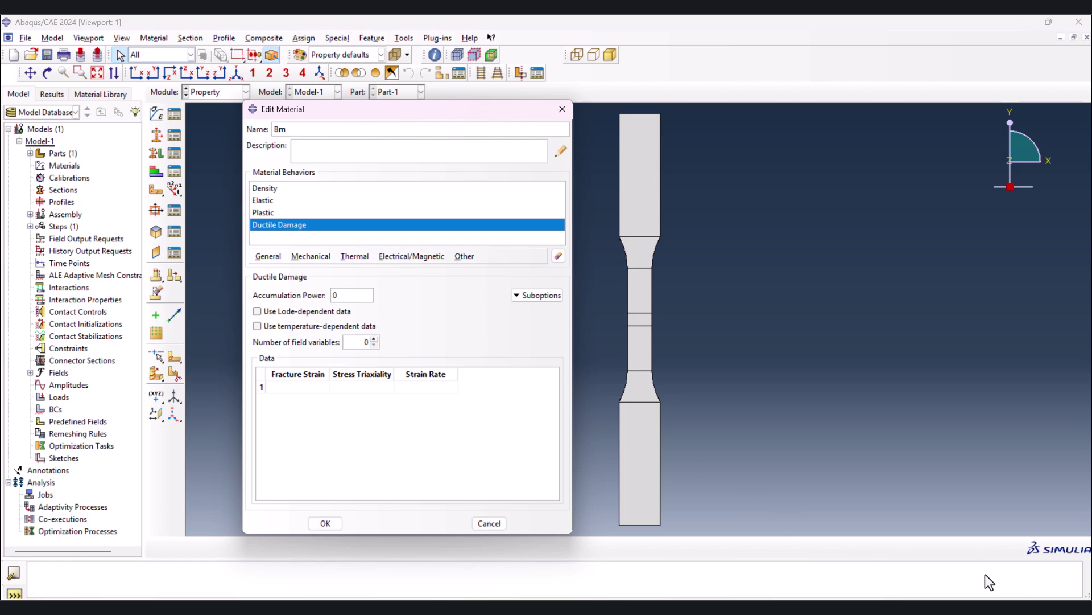
Copy the density 7.80E-09 from the Excel Base Metal sheet into the Density data of the Abaqus material Bm.
{"action": "key", "text": "alt+Tab"}
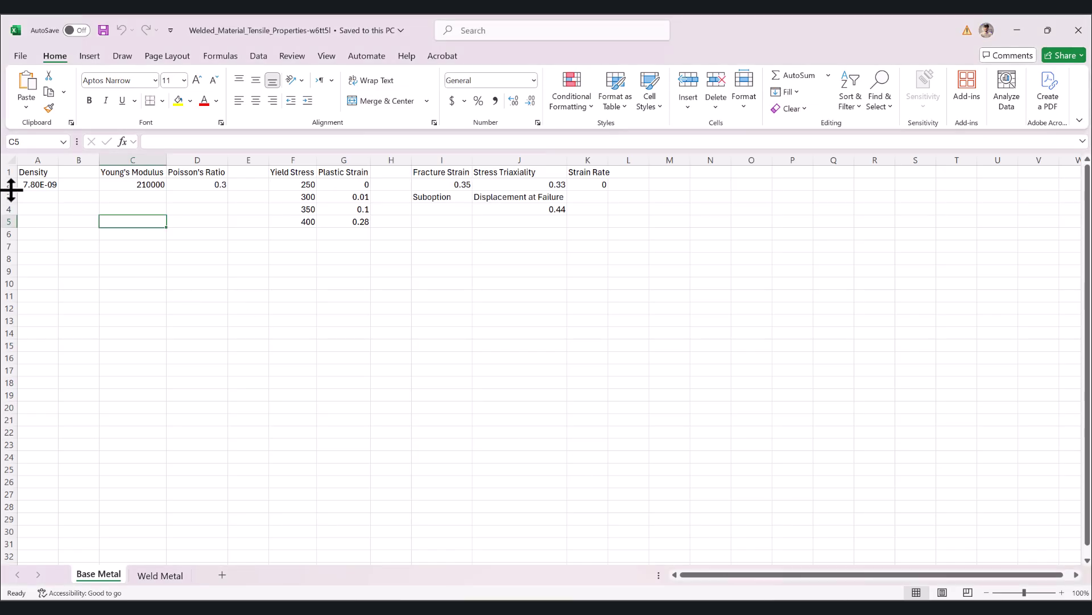
{"action": "left_click", "coordinate": [35, 184]}
{"action": "key", "text": "ctrl+c"}
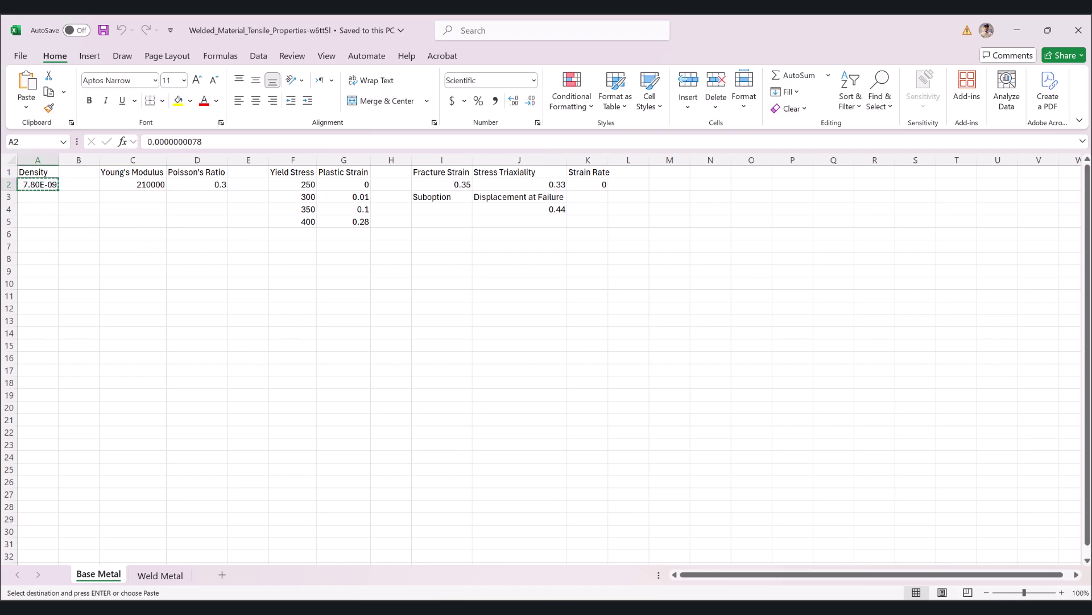
{"action": "key", "text": "alt+Tab"}
{"action": "left_click", "coordinate": [315, 188]}
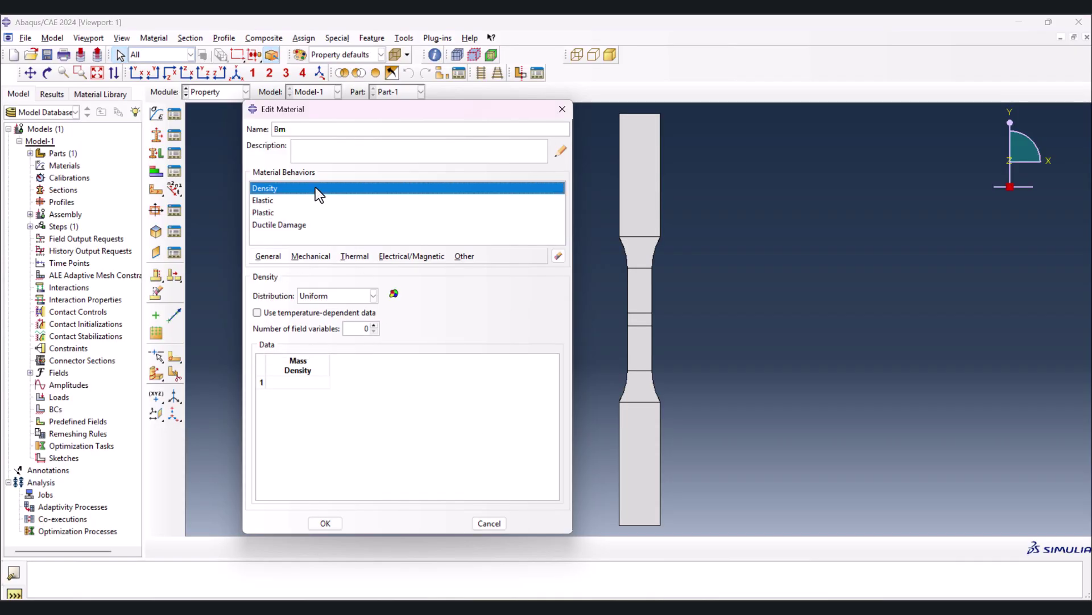
{"action": "left_click", "coordinate": [296, 383]}
{"action": "key", "text": "ctrl+v"}
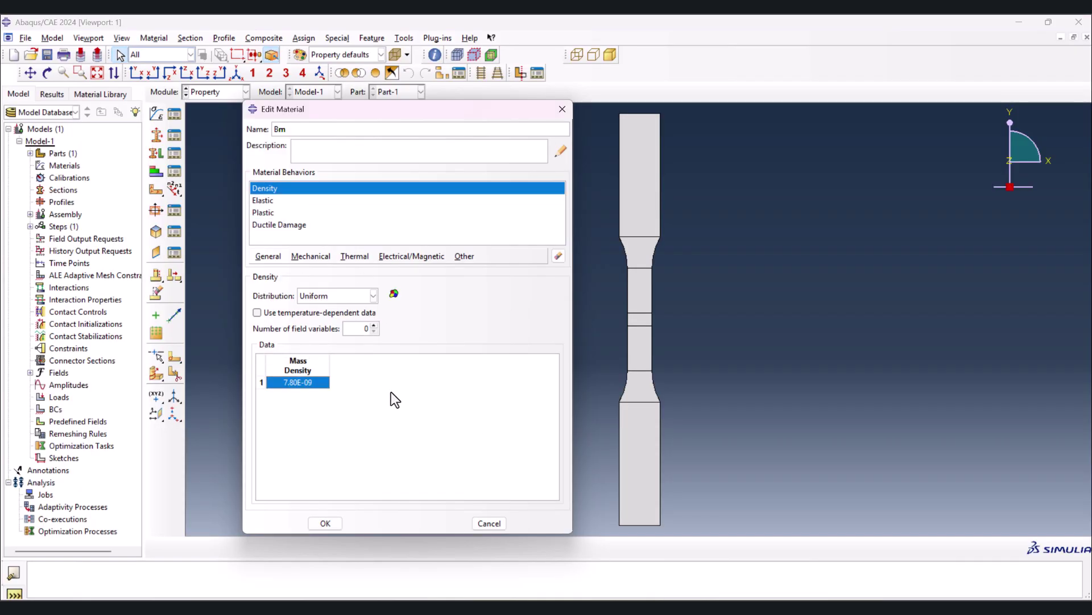
Copy Young's modulus 210000 and Poisson's ratio 0.3 from the Excel Base Metal sheet into Bm's Elastic data in Abaqus.
{"action": "left_click", "coordinate": [290, 201]}
{"action": "key", "text": "alt+Tab"}
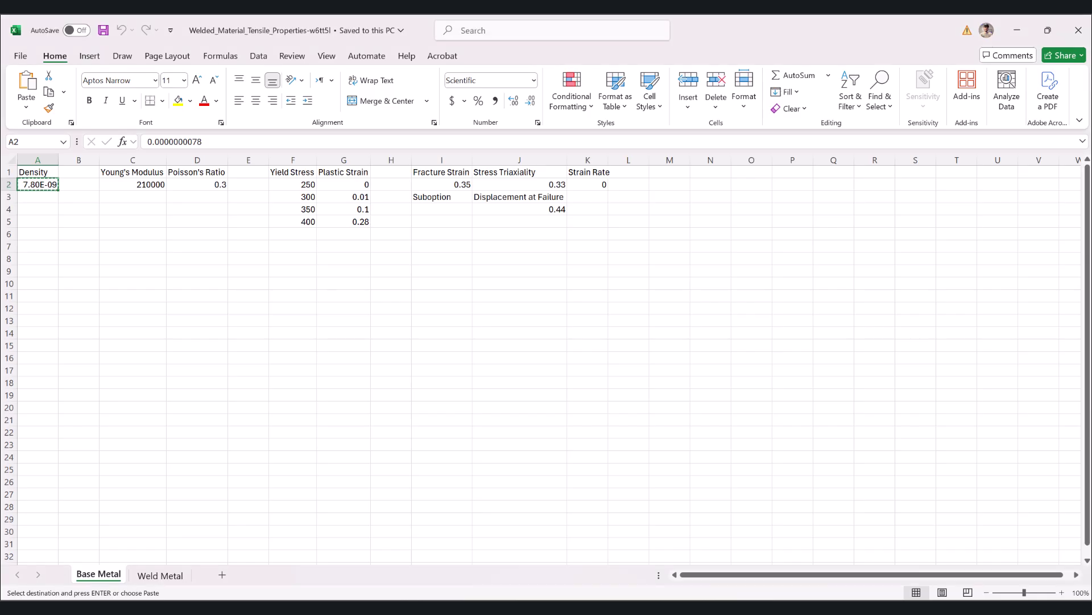
{"action": "left_click_drag", "start_coordinate": [152, 184], "coordinate": [177, 188]}
{"action": "key", "text": "ctrl+c"}
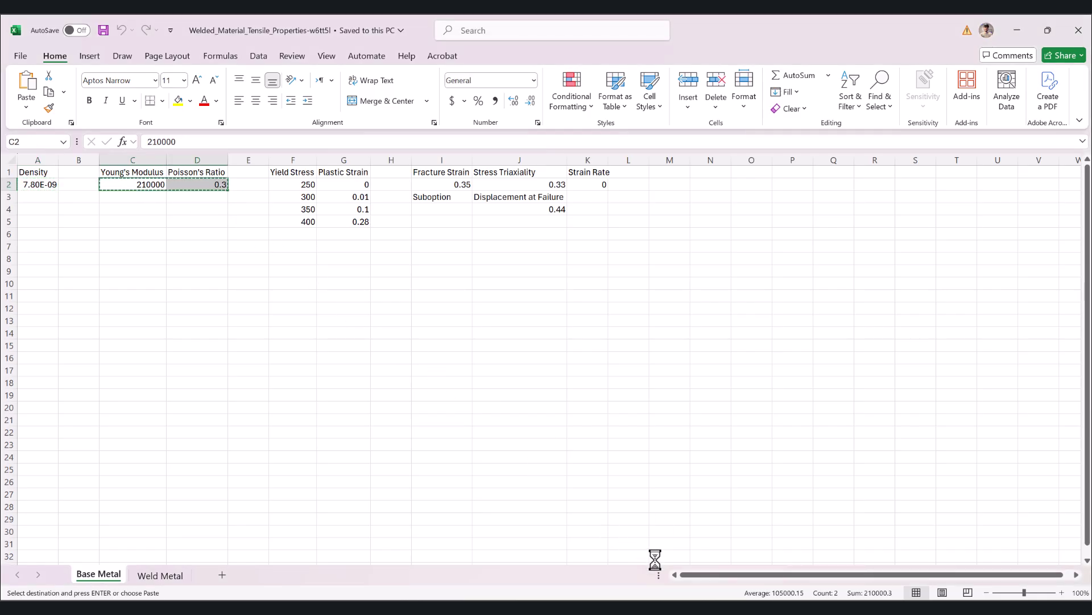
{"action": "key", "text": "alt+Tab"}
{"action": "key", "text": "ctrl+v"}
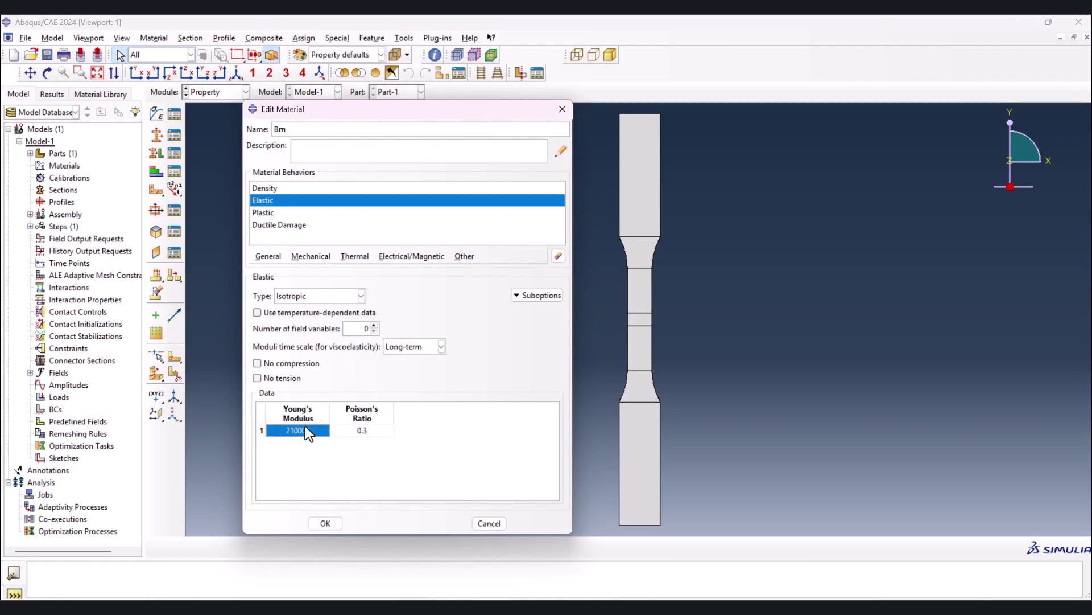
Copy the yield stresses 250, 300, 350, 400 with plastic strains 0, 0.01, 0.1, 0.28 from Excel's Base Metal sheet into Bm's Plastic data.
{"action": "left_click", "coordinate": [282, 213]}
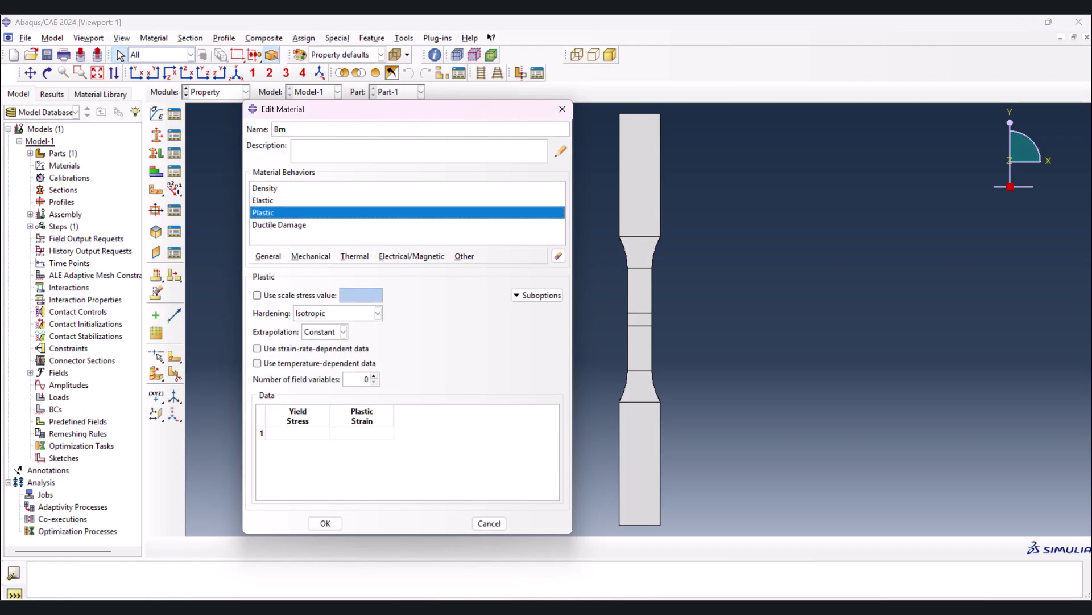
{"action": "key", "text": "alt+Tab"}
{"action": "left_click_drag", "start_coordinate": [307, 186], "coordinate": [343, 231]}
{"action": "key", "text": "ctrl+c"}
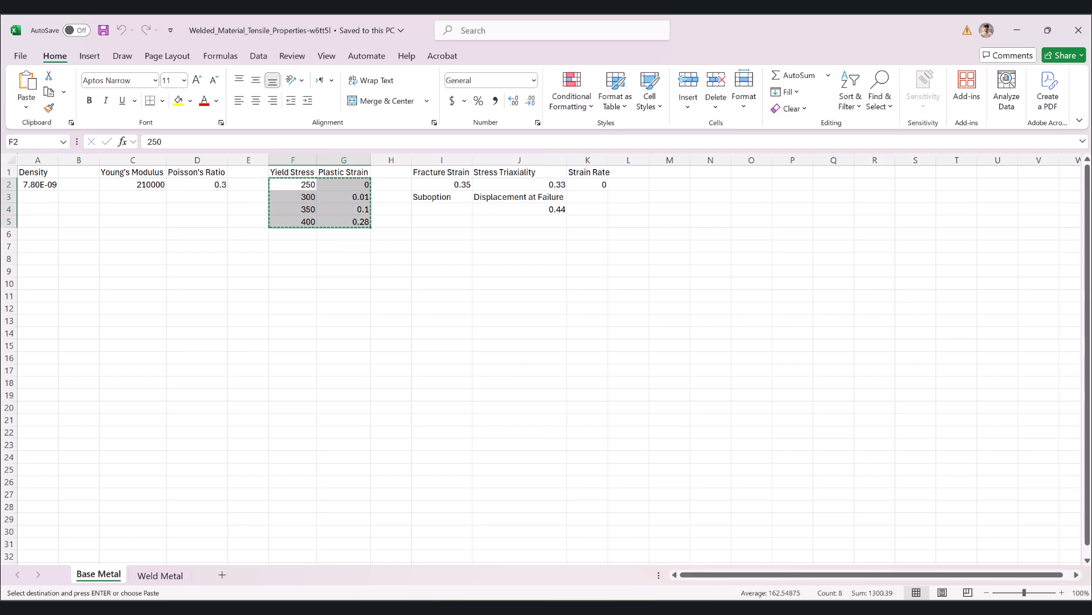
{"action": "key", "text": "alt+Tab"}
{"action": "left_click", "coordinate": [313, 433]}
{"action": "key", "text": "ctrl+v"}
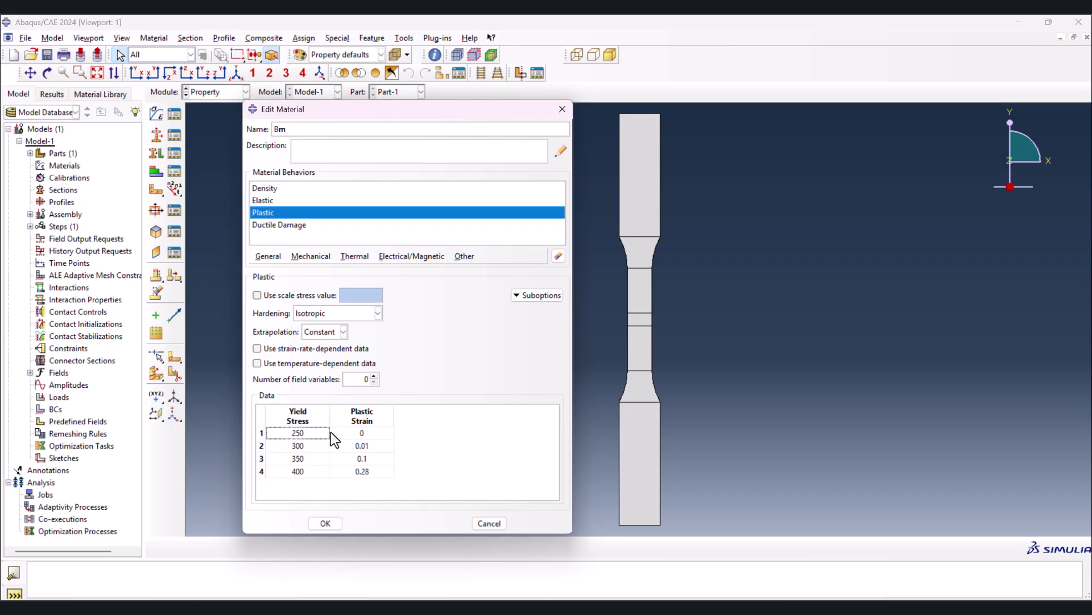
Copy fracture strain 0.35, stress triaxiality 0.33 and strain rate 0 from Excel's Base Metal sheet into Bm's Ductile Damage data in Abaqus.
{"action": "left_click", "coordinate": [288, 224]}
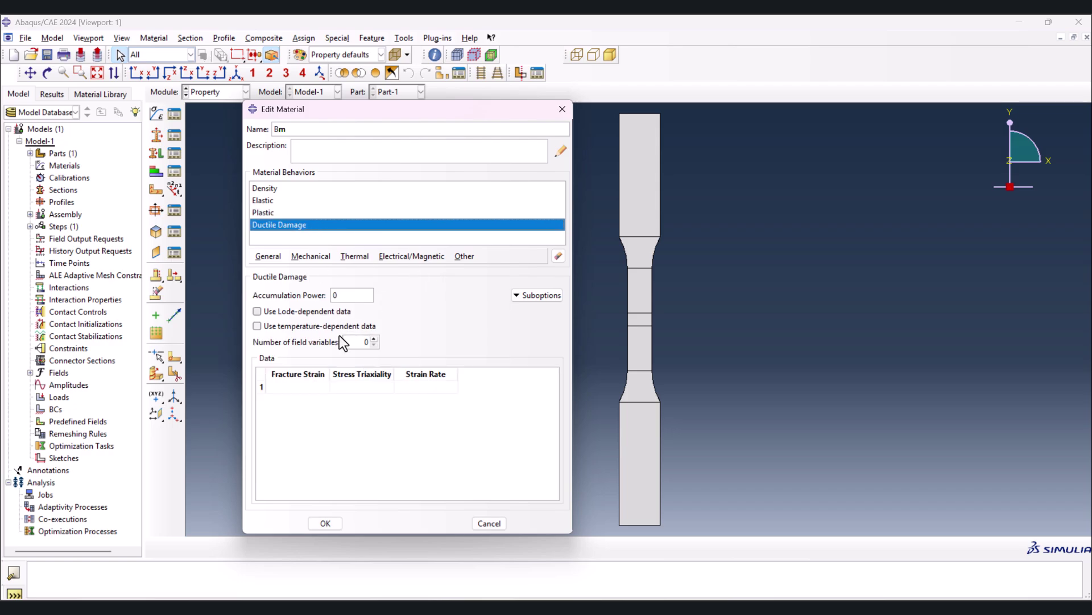
{"action": "key", "text": "alt+Tab"}
{"action": "left_click_drag", "start_coordinate": [444, 186], "coordinate": [579, 186]}
{"action": "key", "text": "ctrl+c"}
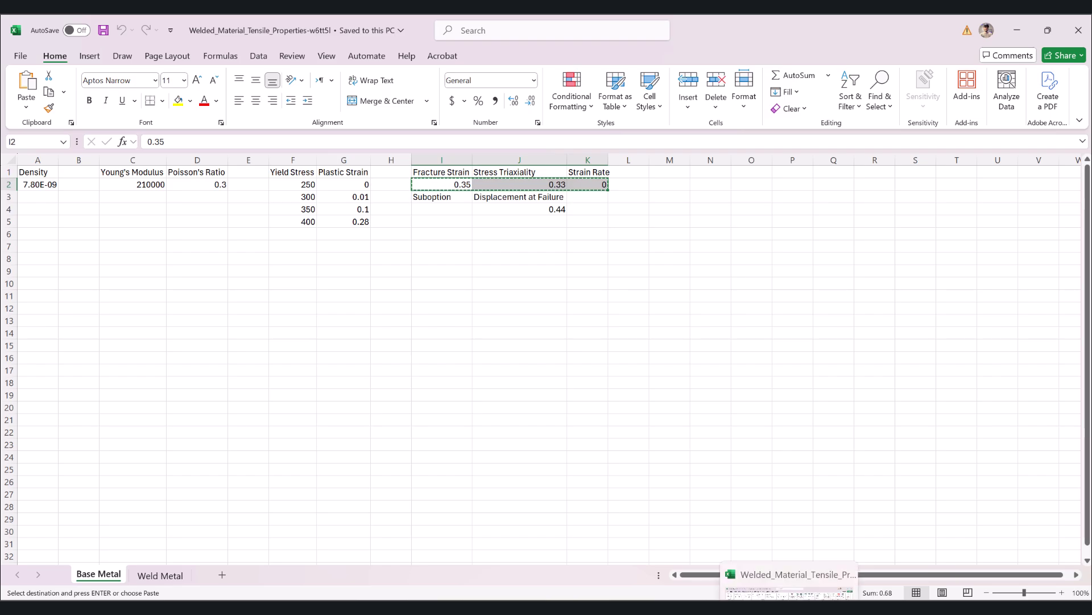
{"action": "key", "text": "alt+Tab"}
{"action": "left_click", "coordinate": [316, 385]}
{"action": "key", "text": "ctrl+v"}
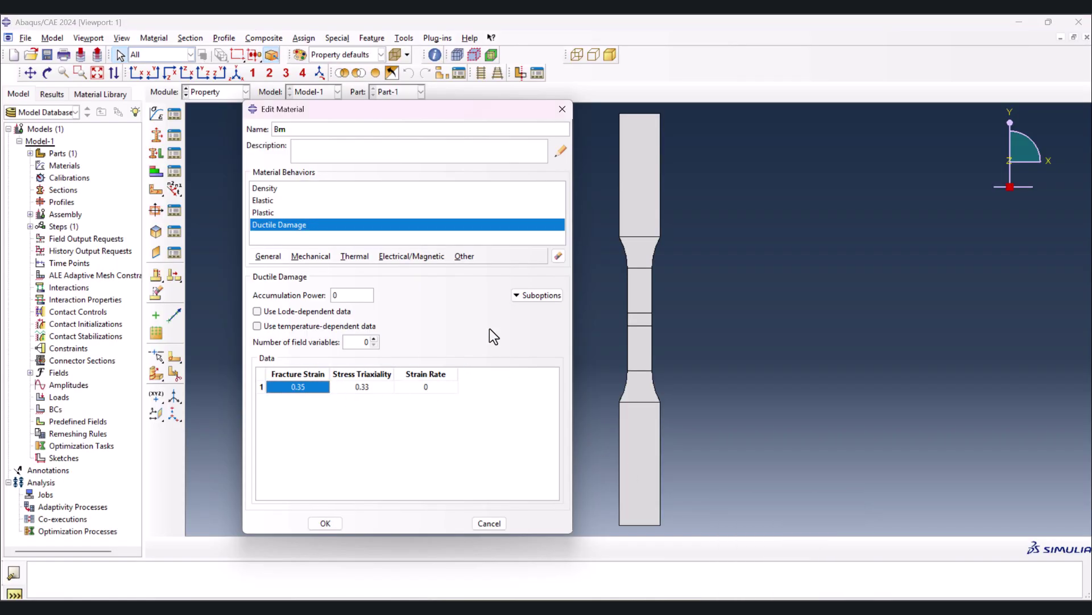
Add displacement-type Damage Evolution to Bm with displacement at failure 0.44 copied from Excel's Base Metal sheet, and save the material.
{"action": "left_click", "coordinate": [521, 295]}
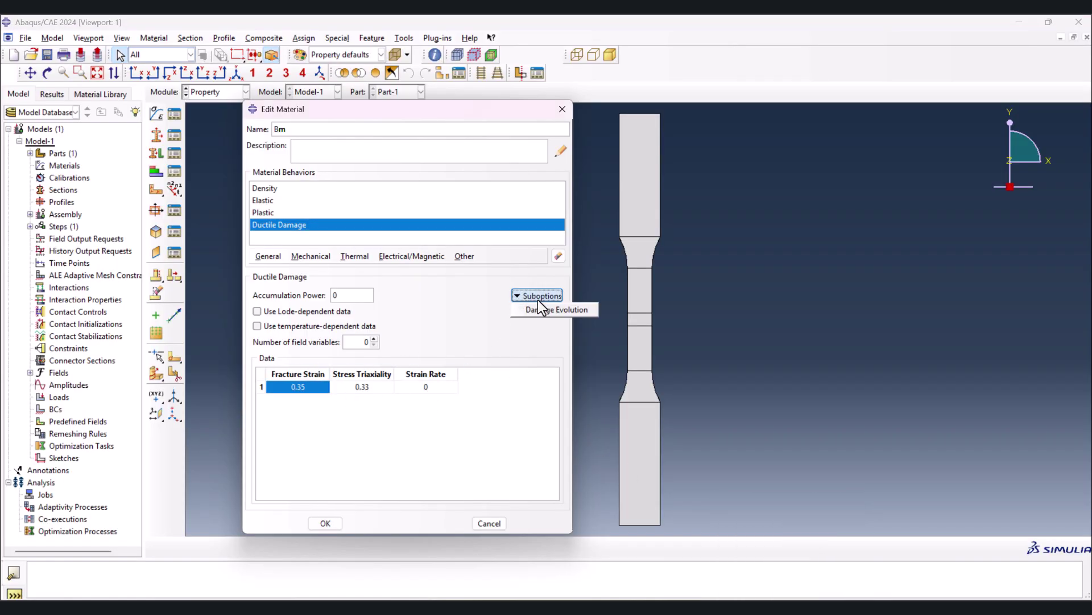
{"action": "left_click", "coordinate": [541, 310]}
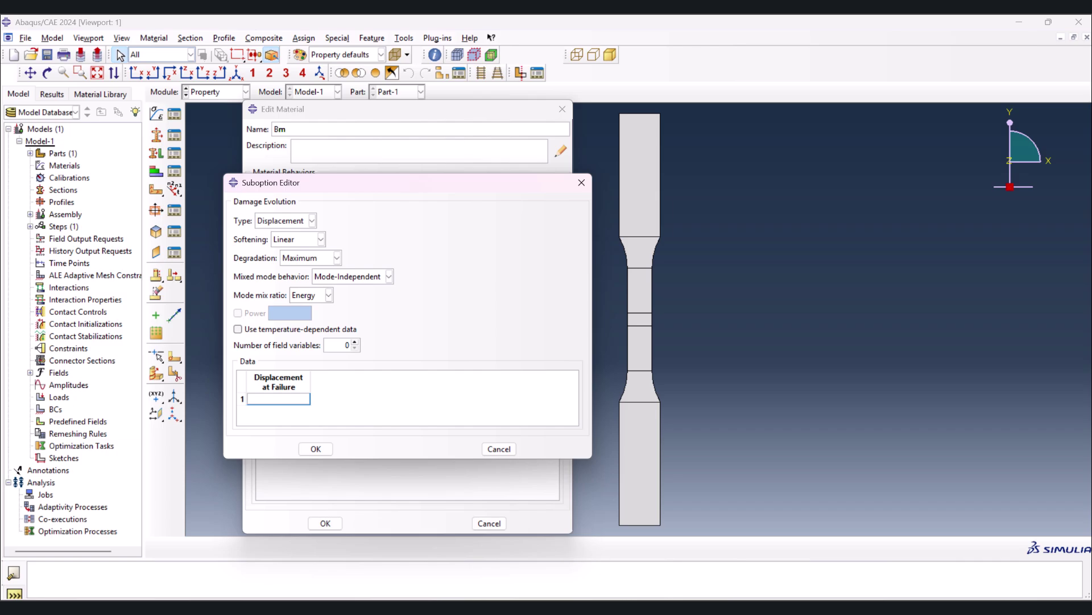
{"action": "left_click", "coordinate": [788, 541]}
{"action": "left_click", "coordinate": [555, 210]}
{"action": "key", "text": "ctrl+c"}
{"action": "key", "text": "alt+Tab"}
{"action": "left_click", "coordinate": [278, 398]}
{"action": "key", "text": "ctrl+v"}
{"action": "left_click", "coordinate": [317, 448]}
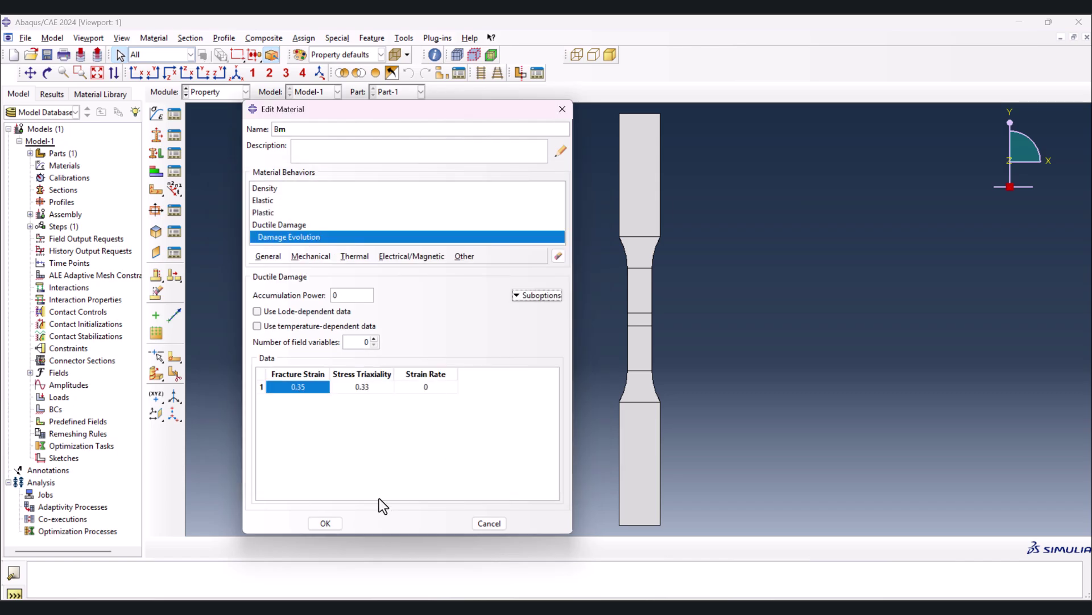
{"action": "left_click", "coordinate": [325, 523]}
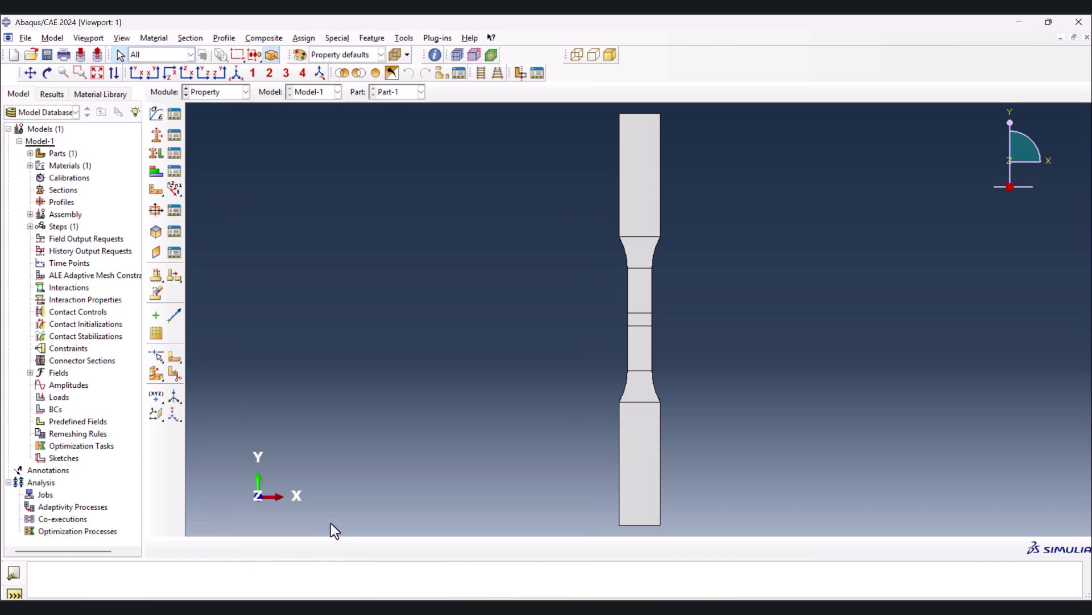
Duplicate the material Bm under the name Weld.
{"action": "left_click", "coordinate": [177, 116]}
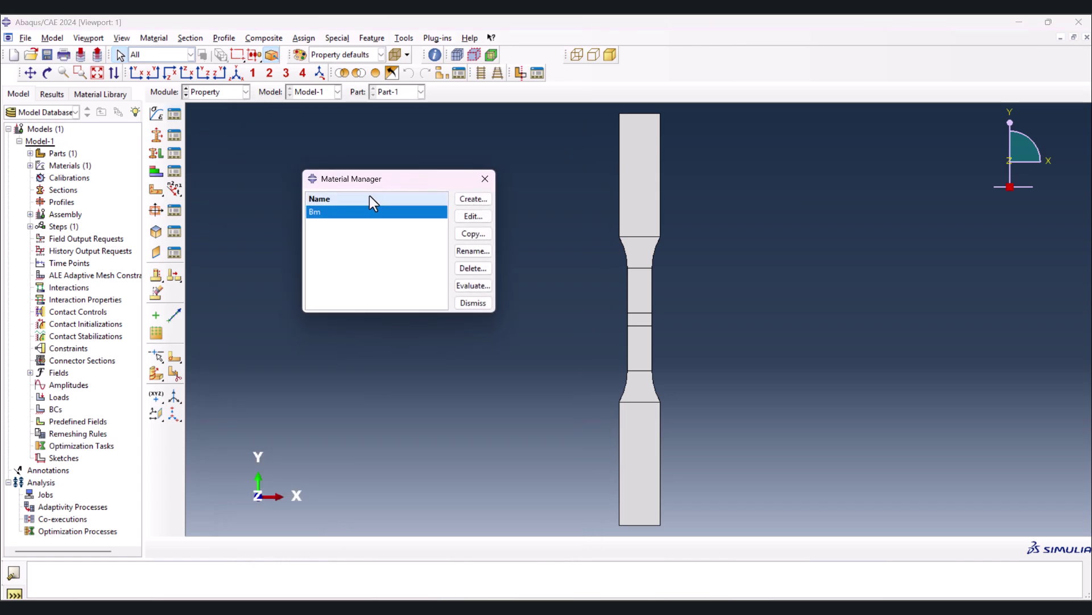
{"action": "left_click", "coordinate": [473, 234]}
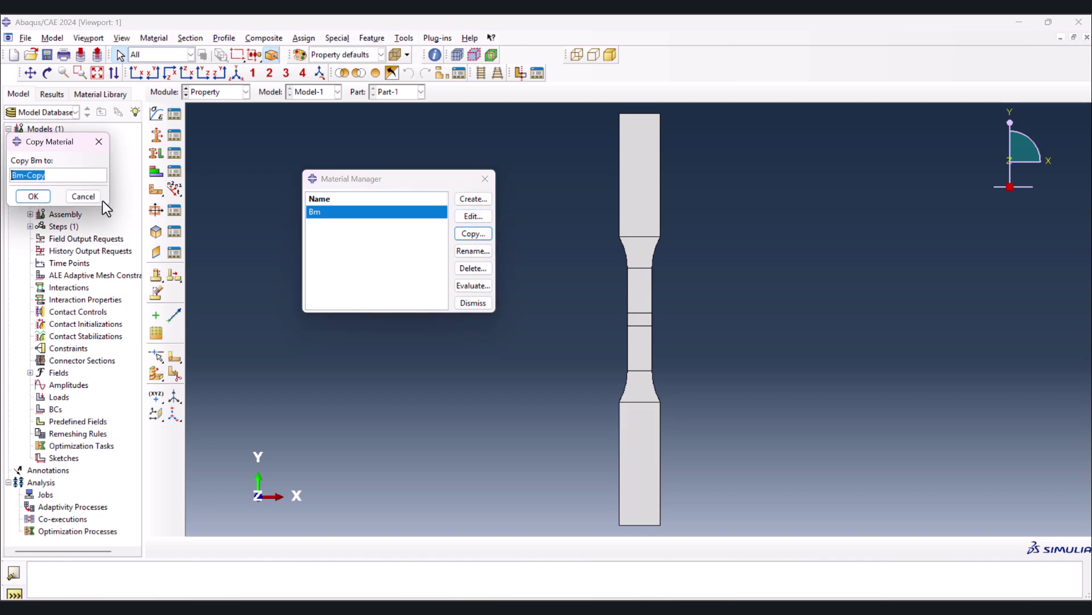
{"action": "type", "text": "Weld"}
{"action": "key", "text": "Return"}
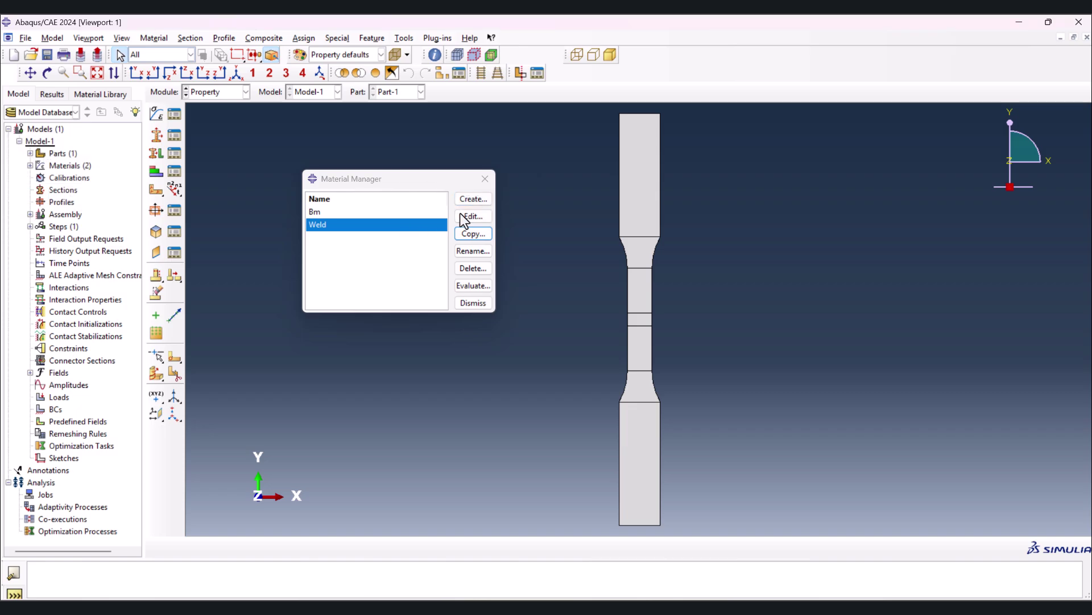
Open the Weld material for editing, review its inherited behaviors, and delete all rows of its Plastic data.
{"action": "left_click", "coordinate": [465, 216]}
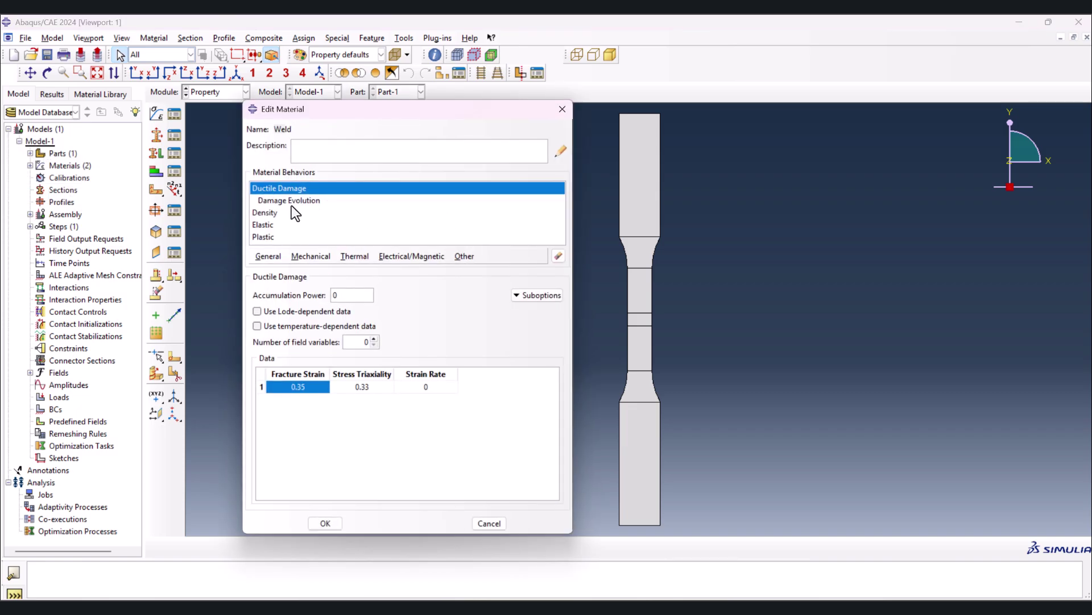
{"action": "left_click", "coordinate": [295, 203]}
{"action": "left_click", "coordinate": [269, 213]}
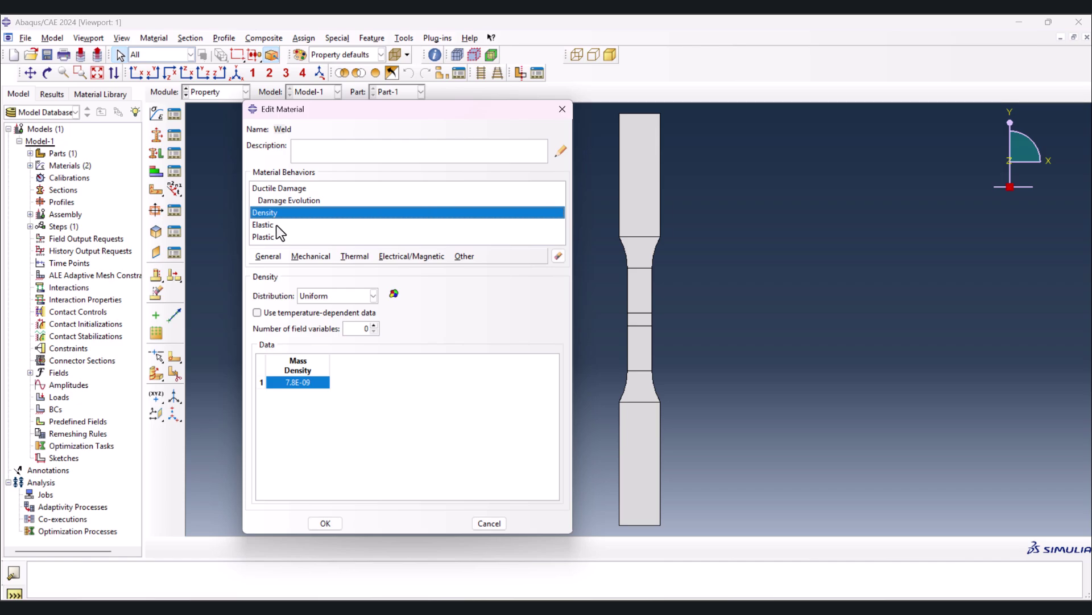
{"action": "left_click", "coordinate": [278, 225]}
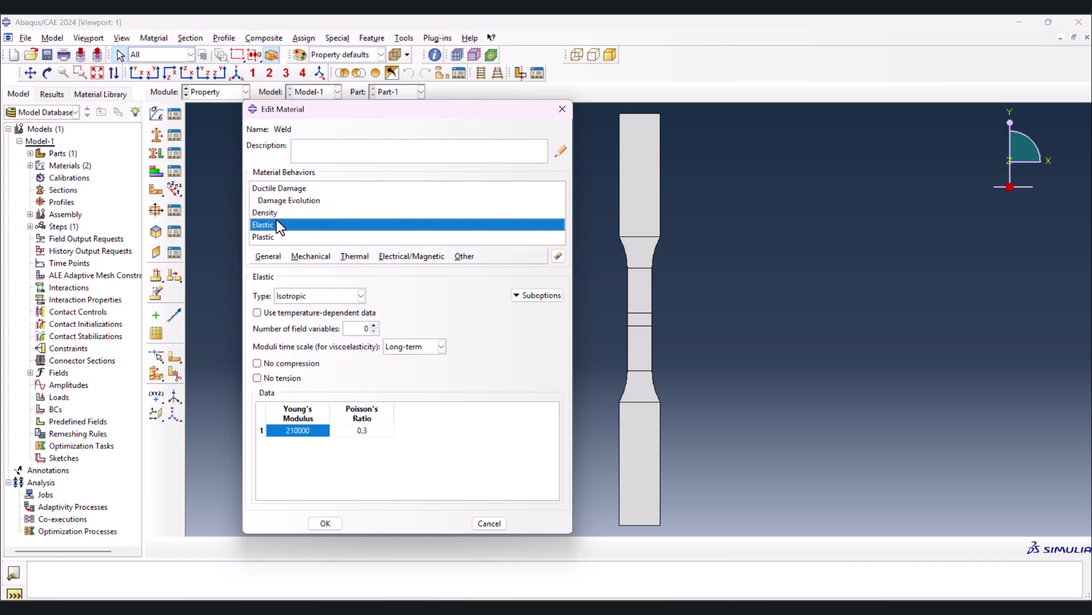
{"action": "left_click", "coordinate": [283, 203]}
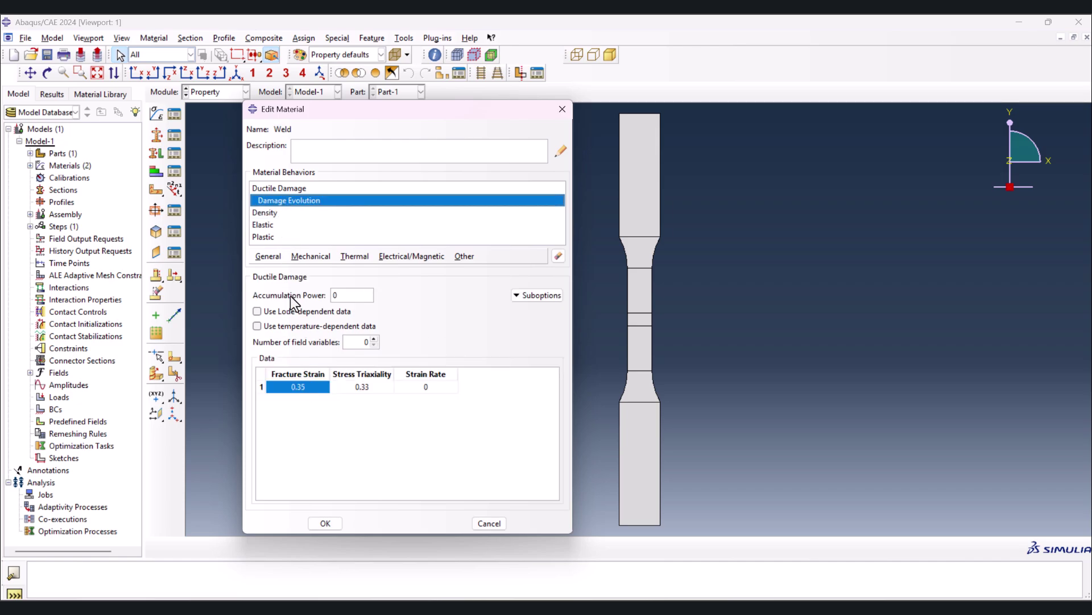
{"action": "left_click", "coordinate": [263, 237]}
{"action": "right_click", "coordinate": [304, 437]}
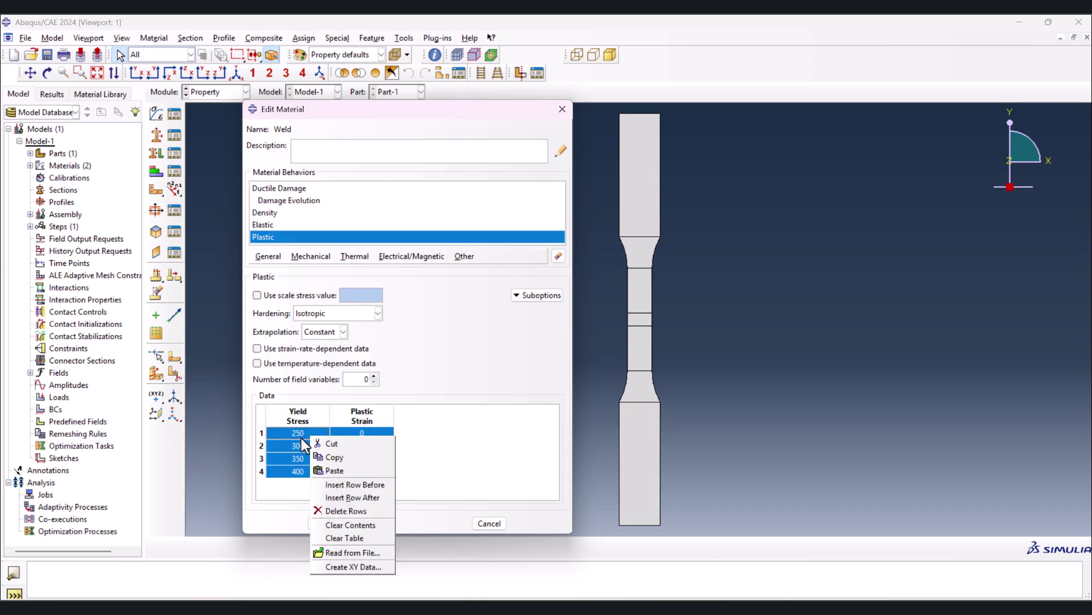
{"action": "left_click", "coordinate": [357, 512]}
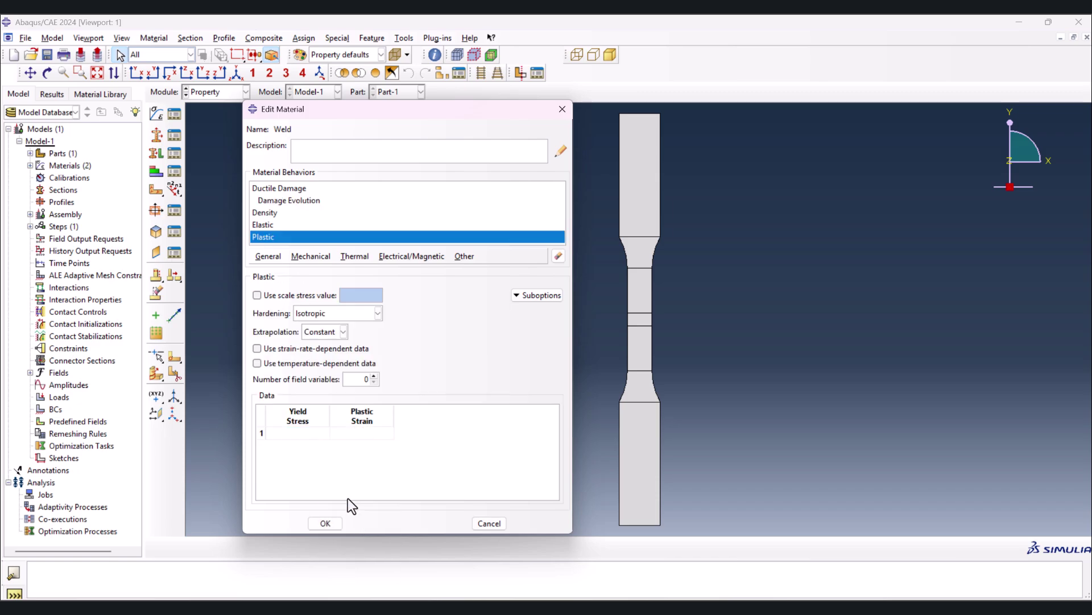
Copy the yield stress and plastic strain rows, 415 at 0 through 480 at 0.22, from Excel's Weld Metal sheet into Weld's Plastic data.
{"action": "key", "text": "alt+Tab"}
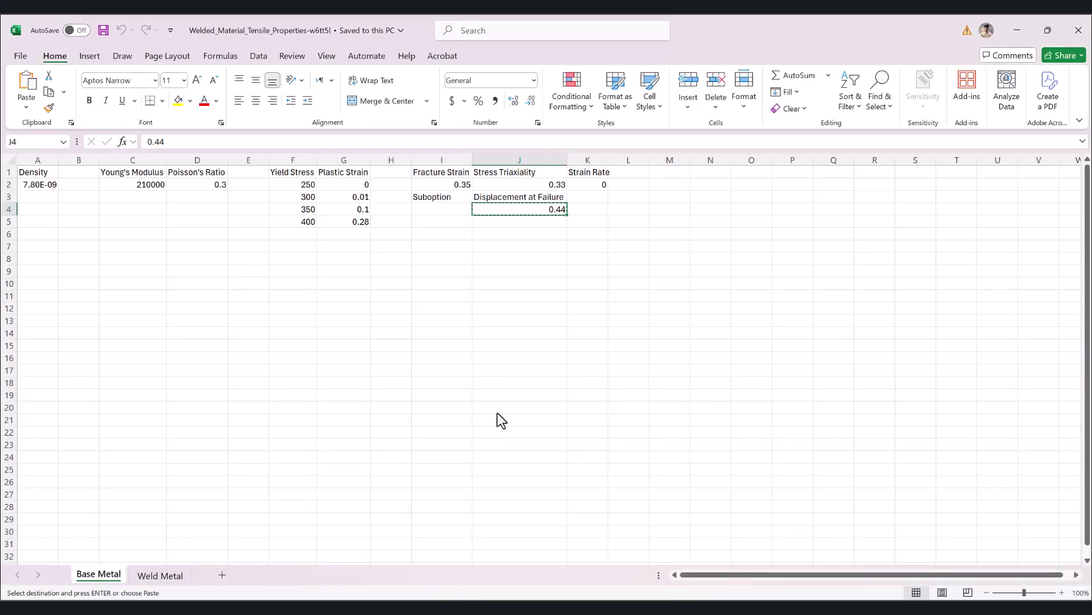
{"action": "left_click", "coordinate": [157, 575]}
{"action": "left_click_drag", "start_coordinate": [292, 188], "coordinate": [349, 260]}
{"action": "right_click", "coordinate": [349, 260]}
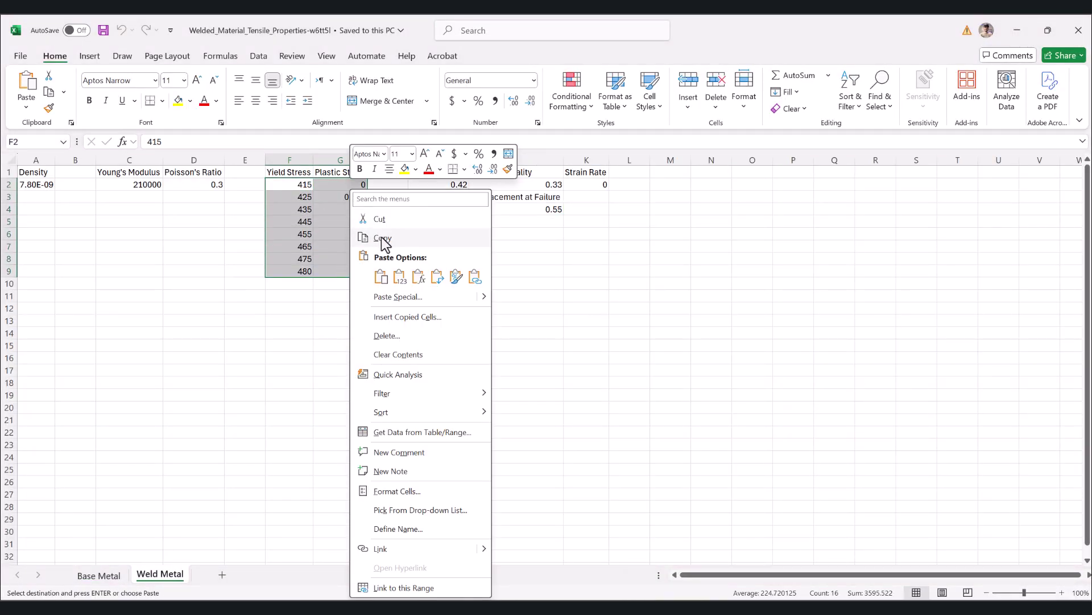
{"action": "left_click", "coordinate": [382, 238]}
{"action": "key", "text": "alt+Tab"}
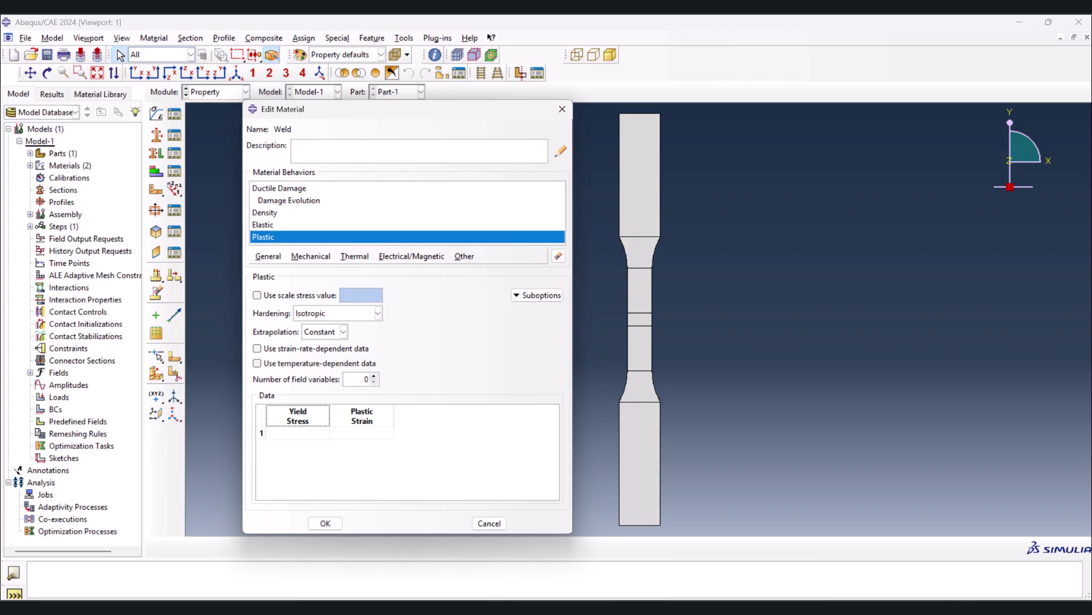
{"action": "left_click", "coordinate": [302, 432]}
{"action": "right_click", "coordinate": [303, 431]}
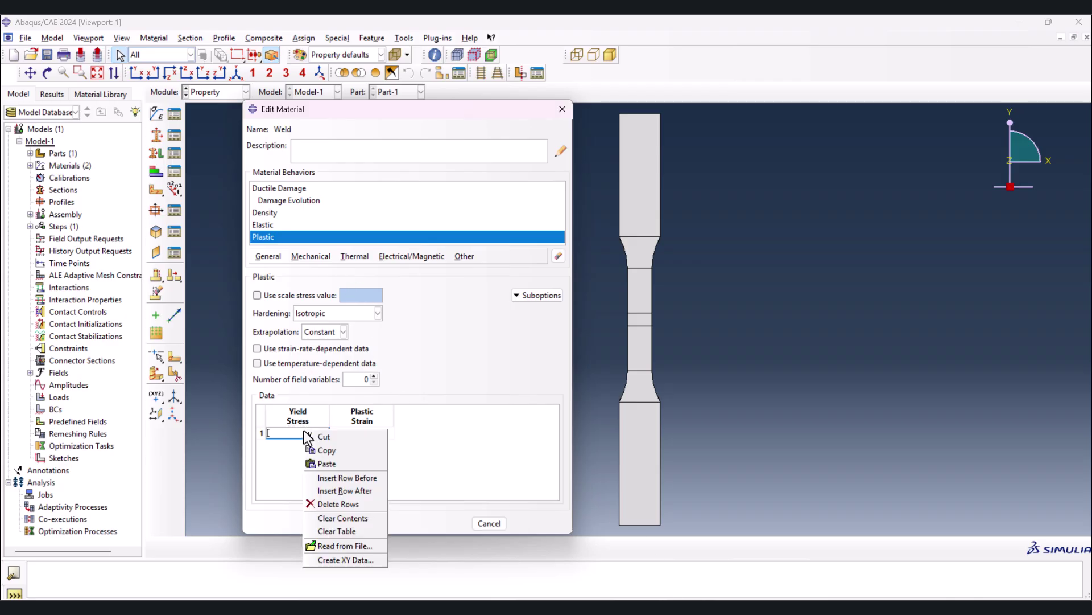
{"action": "left_click", "coordinate": [336, 464]}
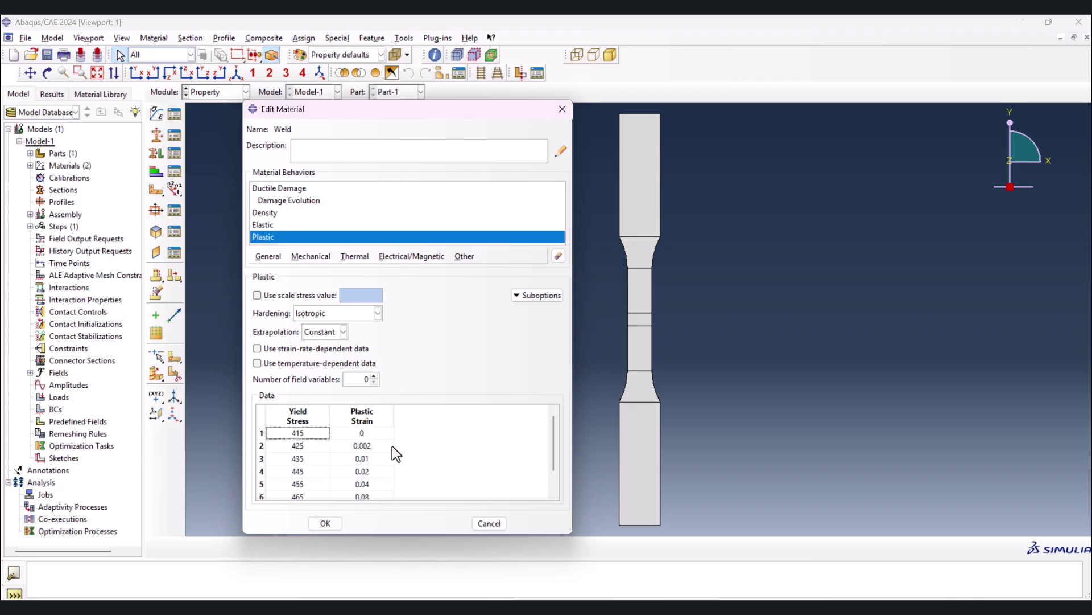
Copy the fracture strain 0.42 from Excel's Weld Metal sheet into Weld's Ductile Damage data in Abaqus.
{"action": "left_click", "coordinate": [291, 215]}
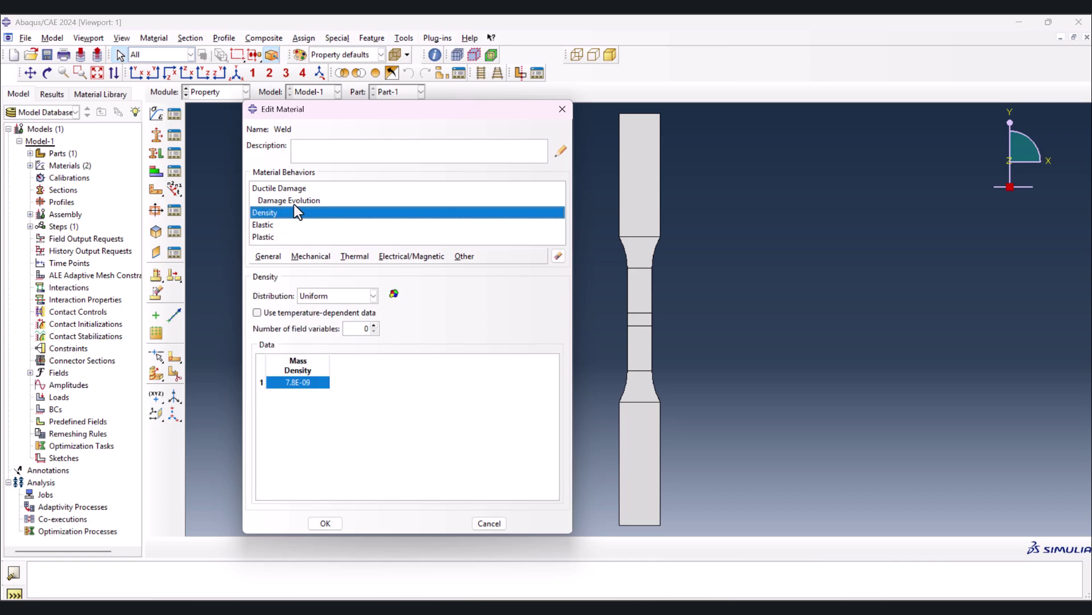
{"action": "left_click", "coordinate": [293, 201]}
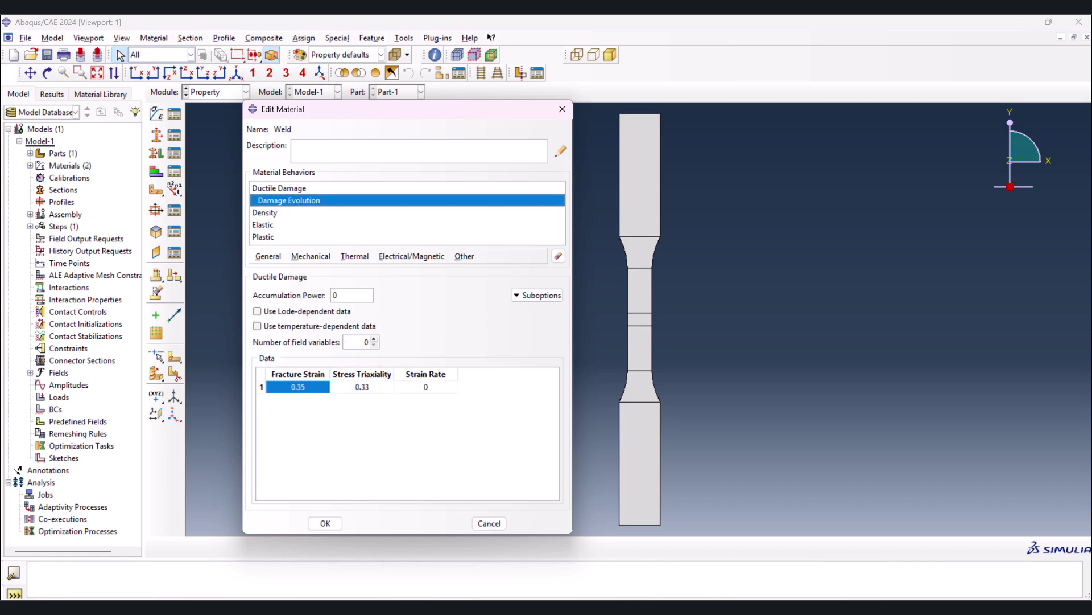
{"action": "left_click", "coordinate": [796, 546]}
{"action": "left_click", "coordinate": [448, 183]}
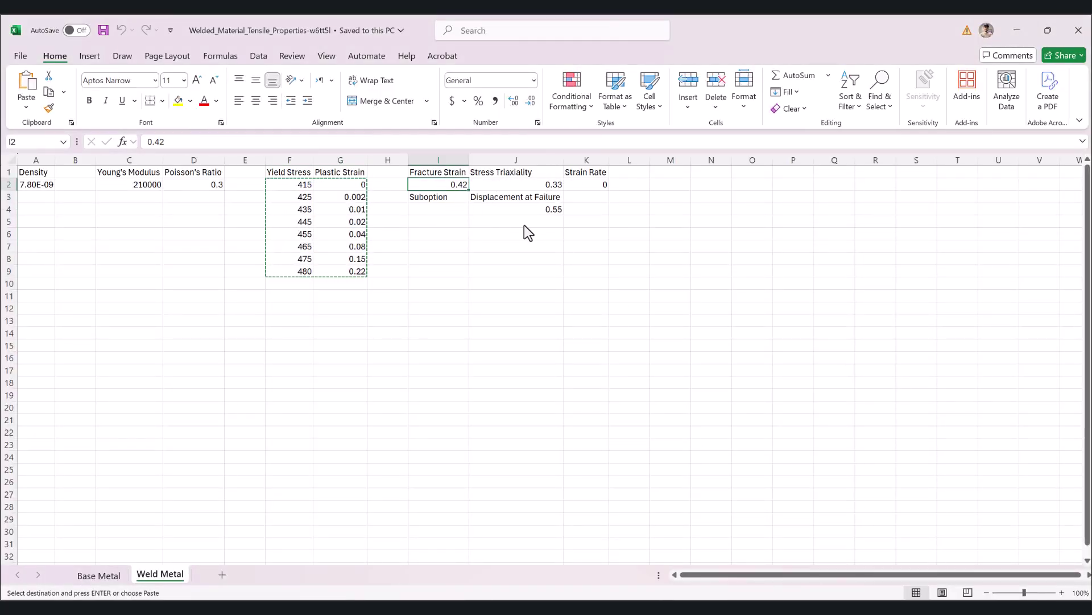
{"action": "right_click", "coordinate": [458, 187]}
{"action": "left_click", "coordinate": [490, 215]}
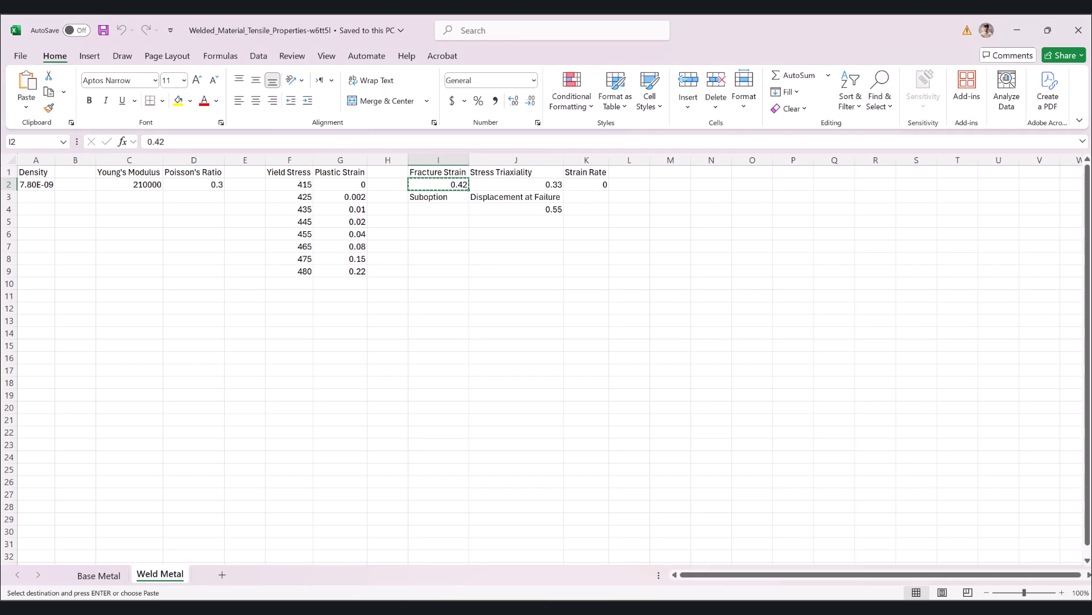
{"action": "left_click", "coordinate": [797, 546]}
{"action": "right_click", "coordinate": [309, 387]}
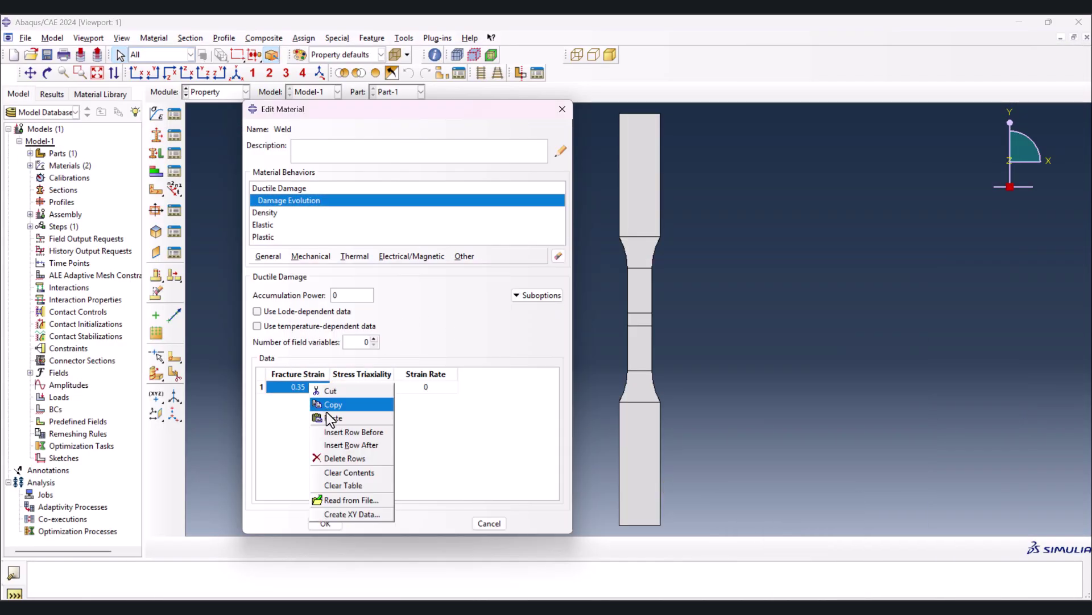
{"action": "left_click", "coordinate": [330, 419]}
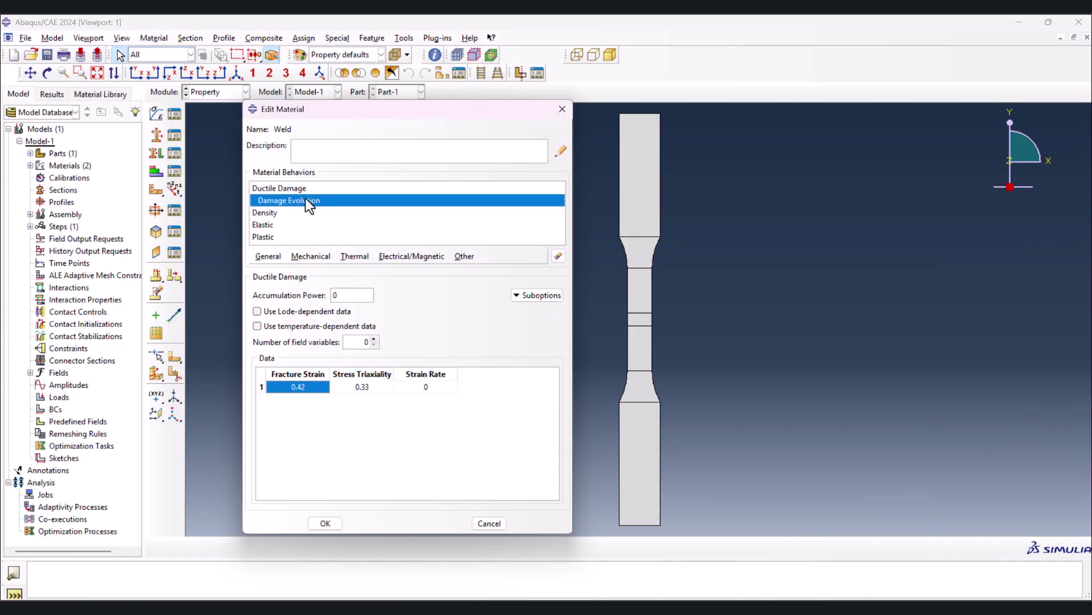
Set the displacement at failure in Weld's Damage Evolution to 0.55.
{"action": "left_click", "coordinate": [540, 296]}
{"action": "left_click", "coordinate": [555, 309]}
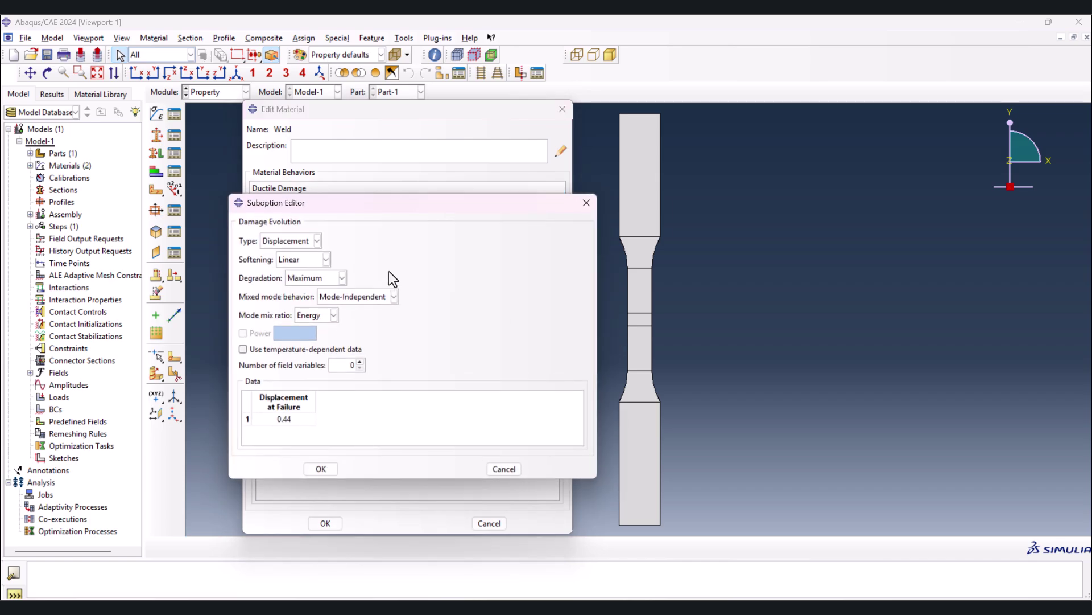
{"action": "double_click", "coordinate": [295, 418]}
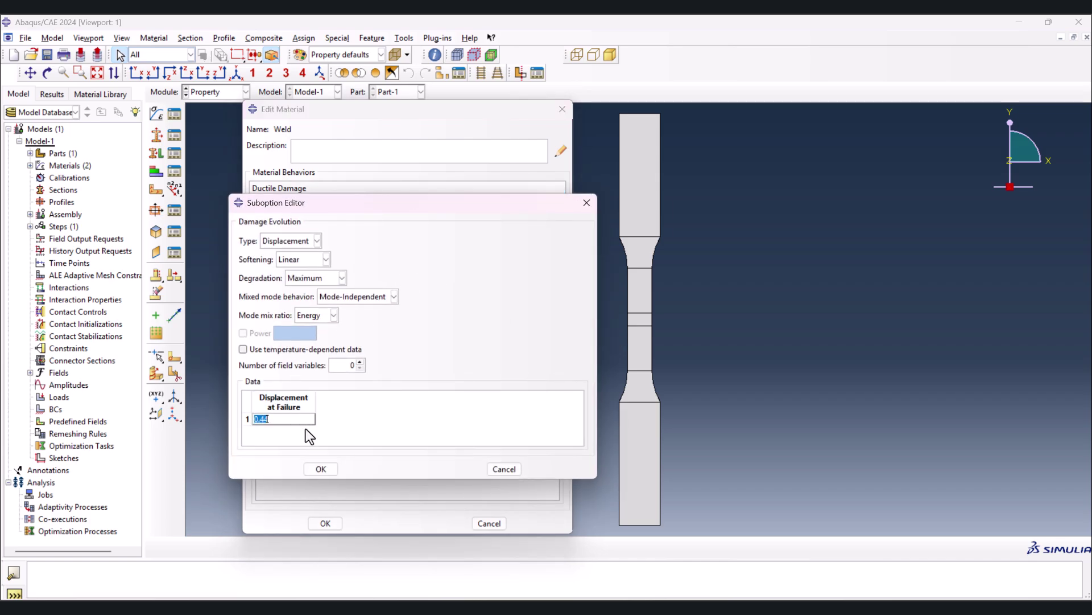
{"action": "type", "text": ".55"}
{"action": "left_click", "coordinate": [333, 468]}
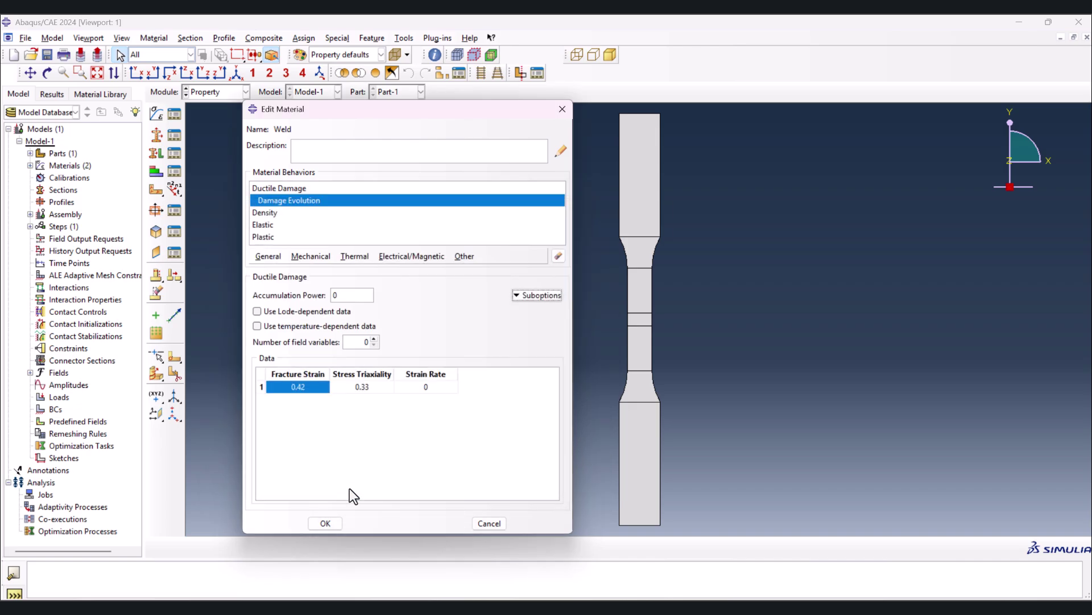
Review Weld's damage, density, elastic and plastic data, then save the material and close the Material Manager.
{"action": "left_click", "coordinate": [285, 186]}
{"action": "left_click", "coordinate": [283, 200]}
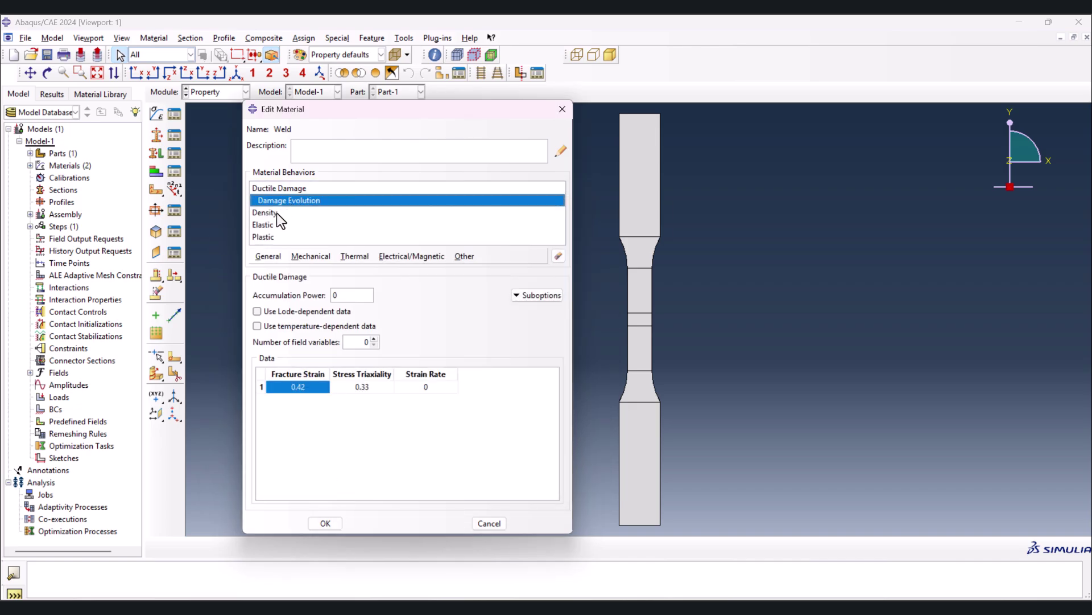
{"action": "left_click", "coordinate": [276, 213]}
{"action": "left_click", "coordinate": [279, 225]}
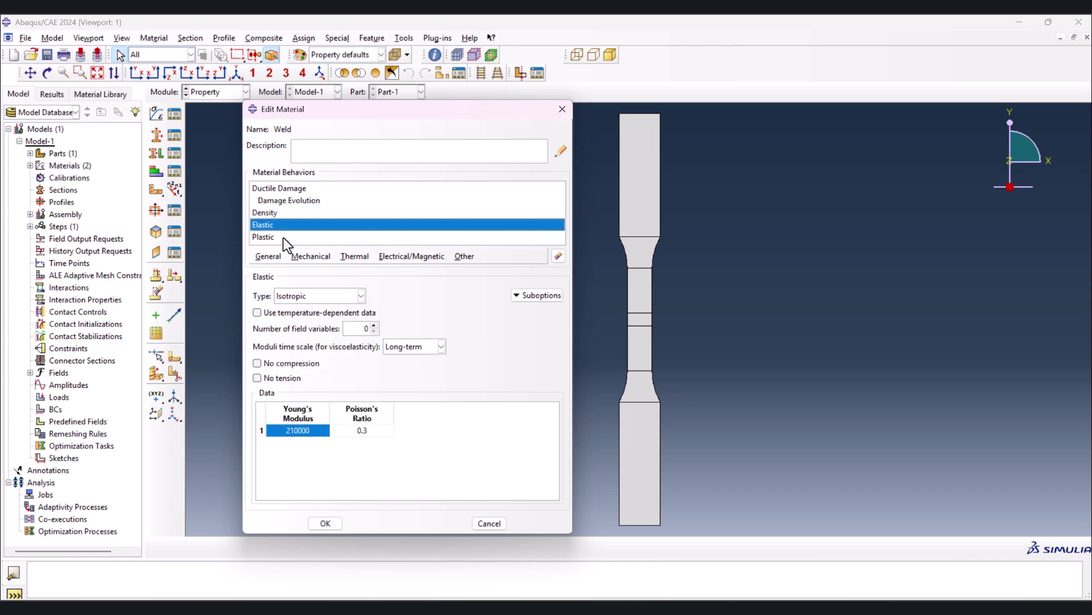
{"action": "left_click", "coordinate": [283, 238]}
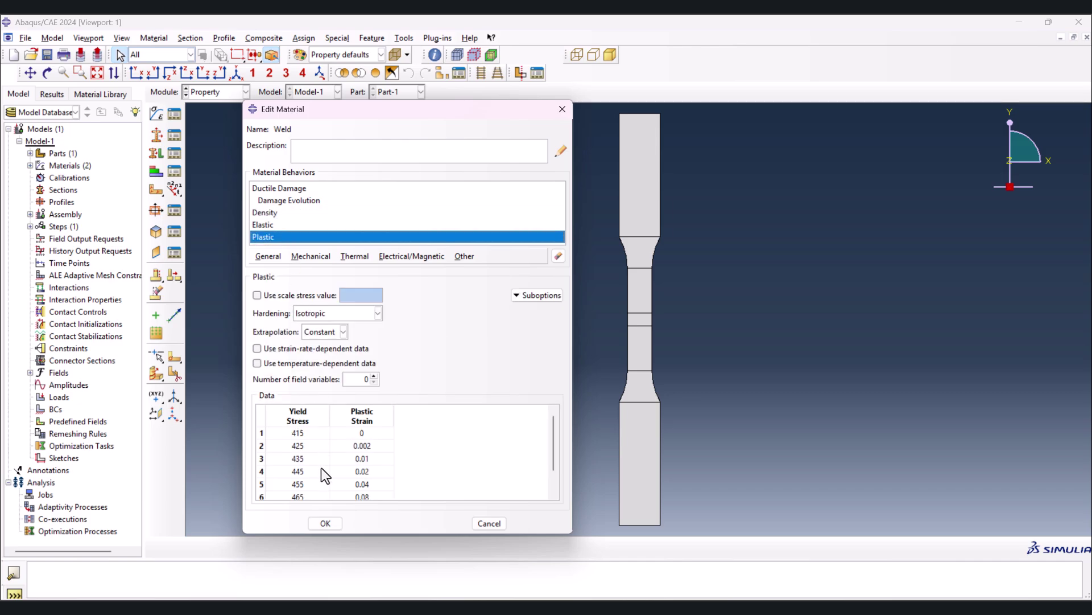
{"action": "left_click", "coordinate": [326, 523]}
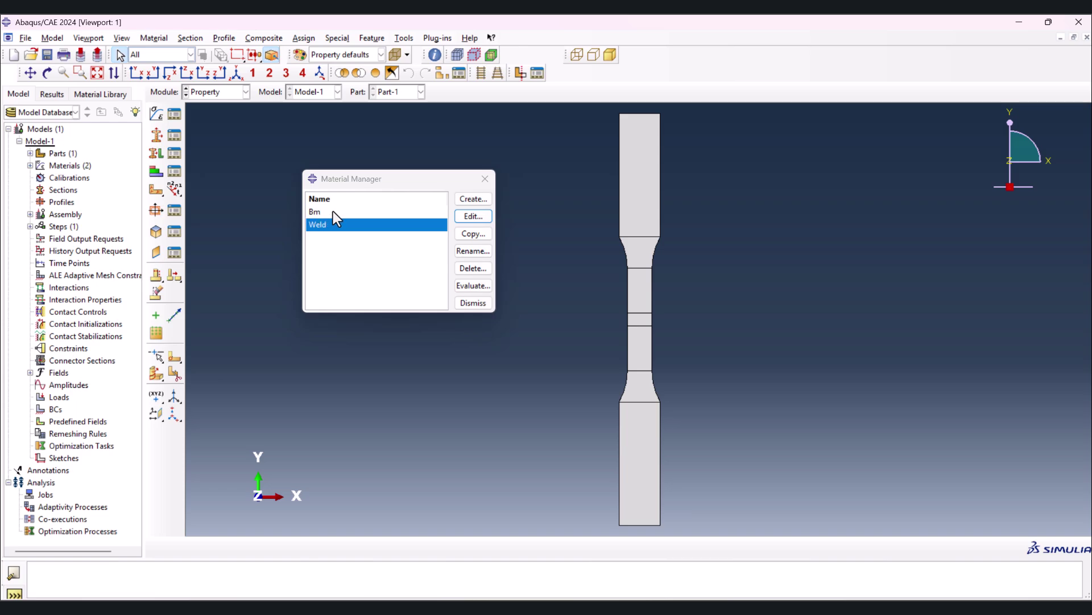
{"action": "left_click", "coordinate": [485, 178]}
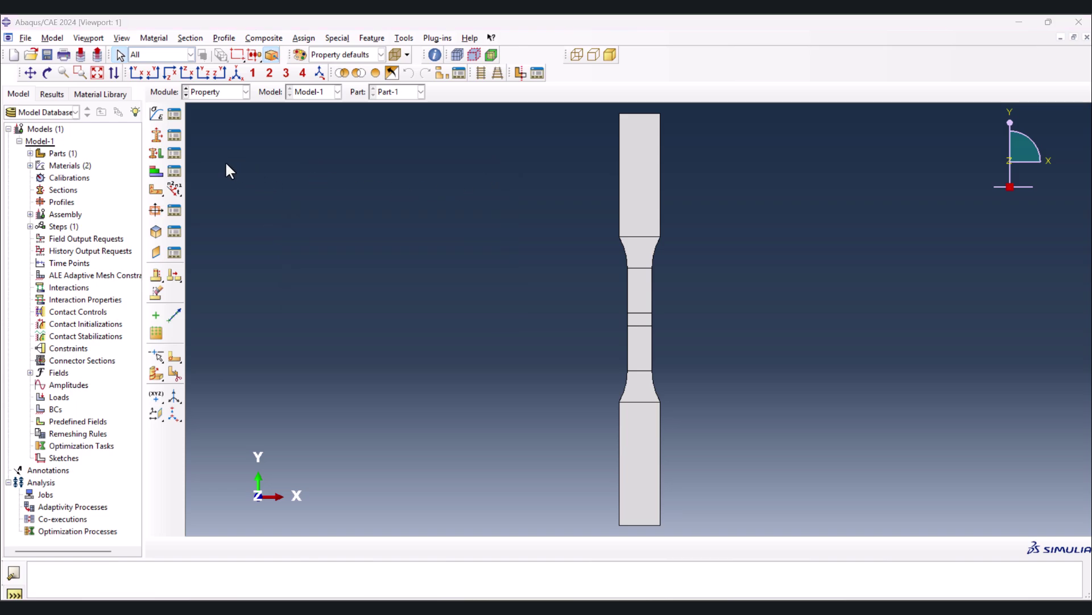
Create a solid homogeneous section named BM that uses the Bm material.
{"action": "left_click", "coordinate": [157, 135]}
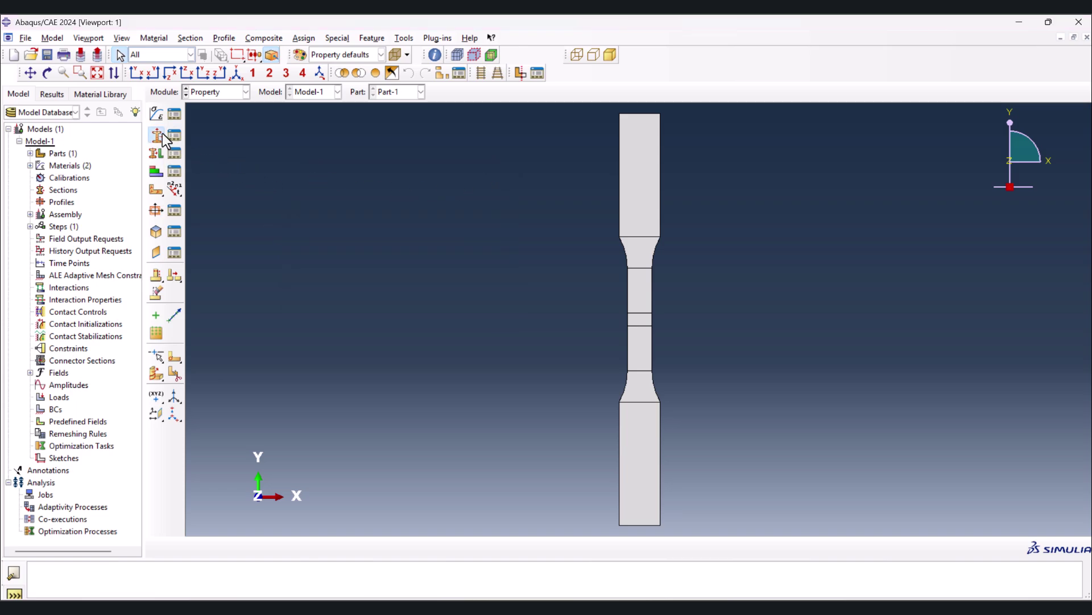
{"action": "type", "text": "BM"}
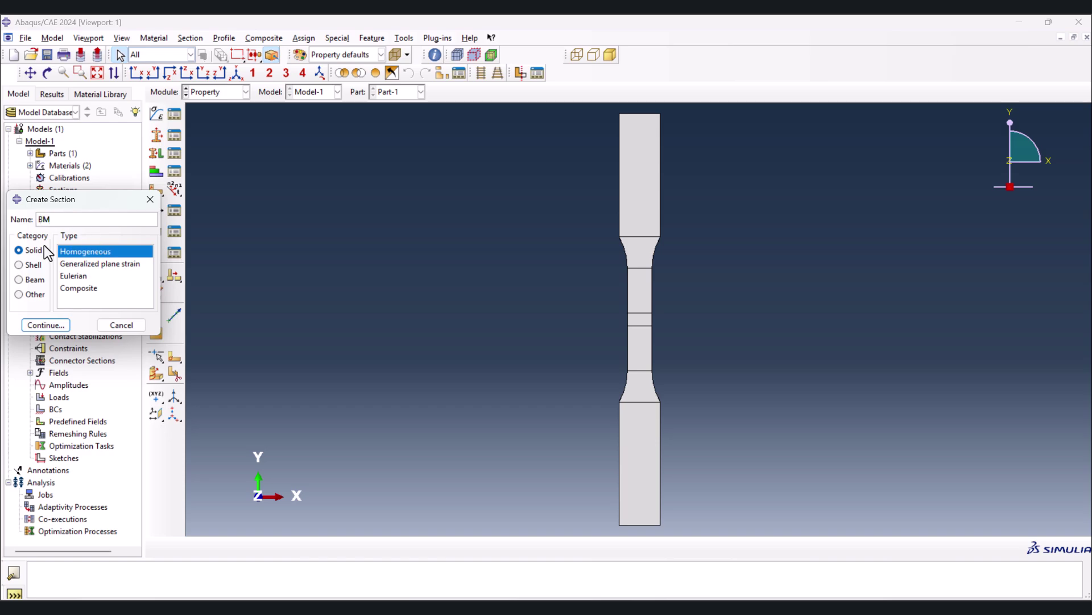
{"action": "left_click", "coordinate": [49, 325]}
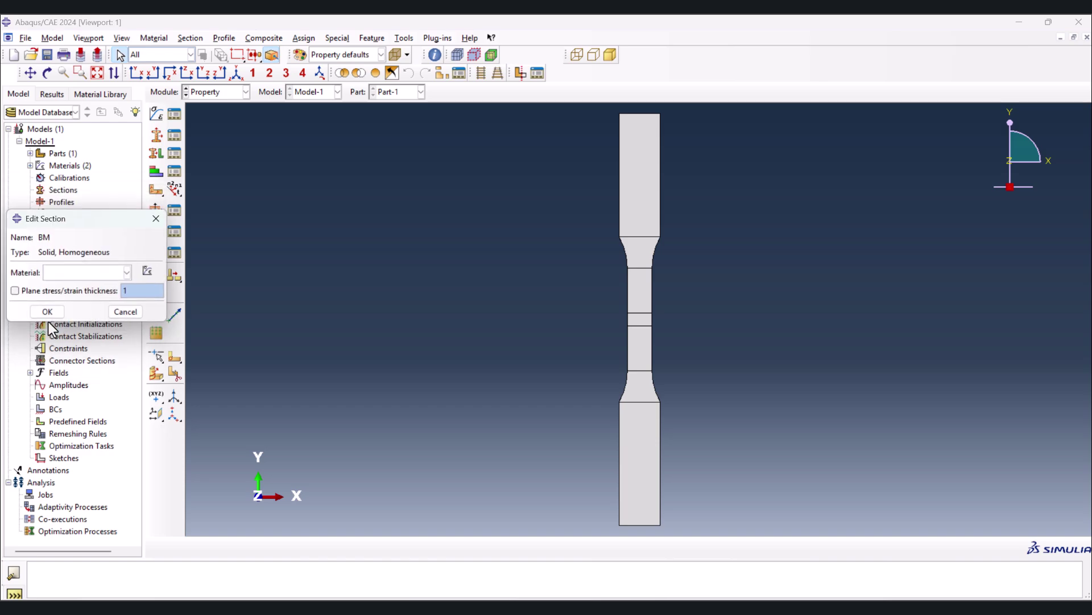
{"action": "left_click", "coordinate": [81, 271]}
{"action": "left_click", "coordinate": [55, 289]}
{"action": "left_click", "coordinate": [48, 313]}
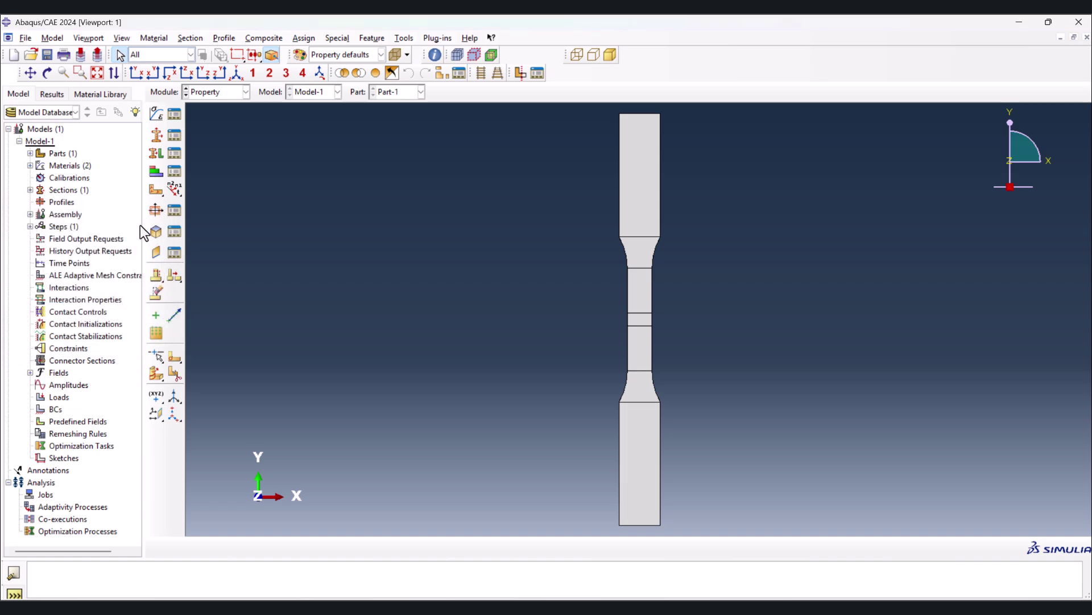
Create a solid homogeneous section named Weld that uses the Weld material.
{"action": "left_click", "coordinate": [157, 135]}
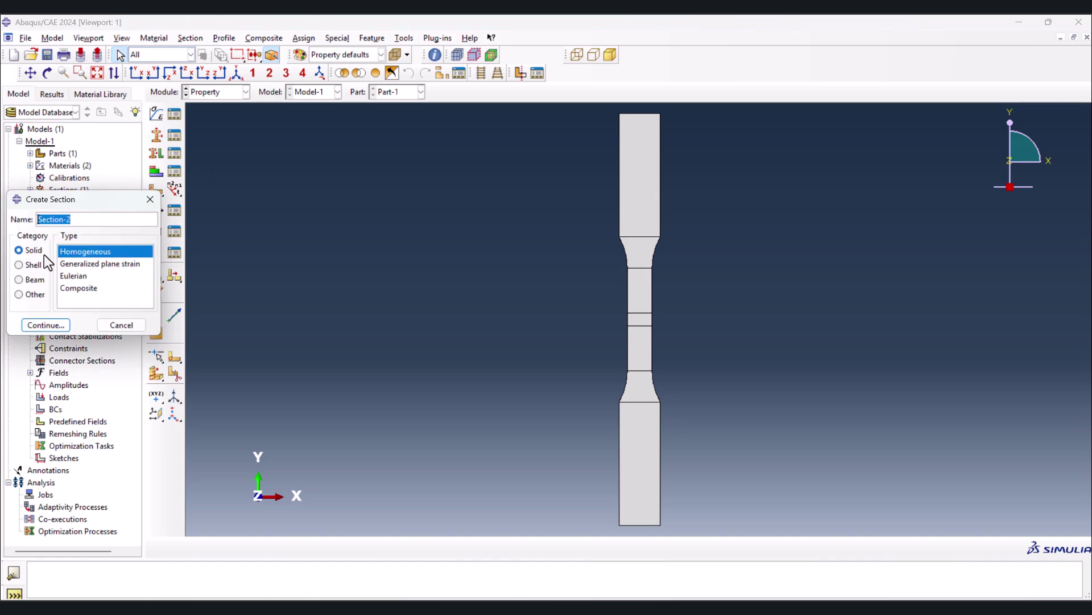
{"action": "type", "text": "Weld"}
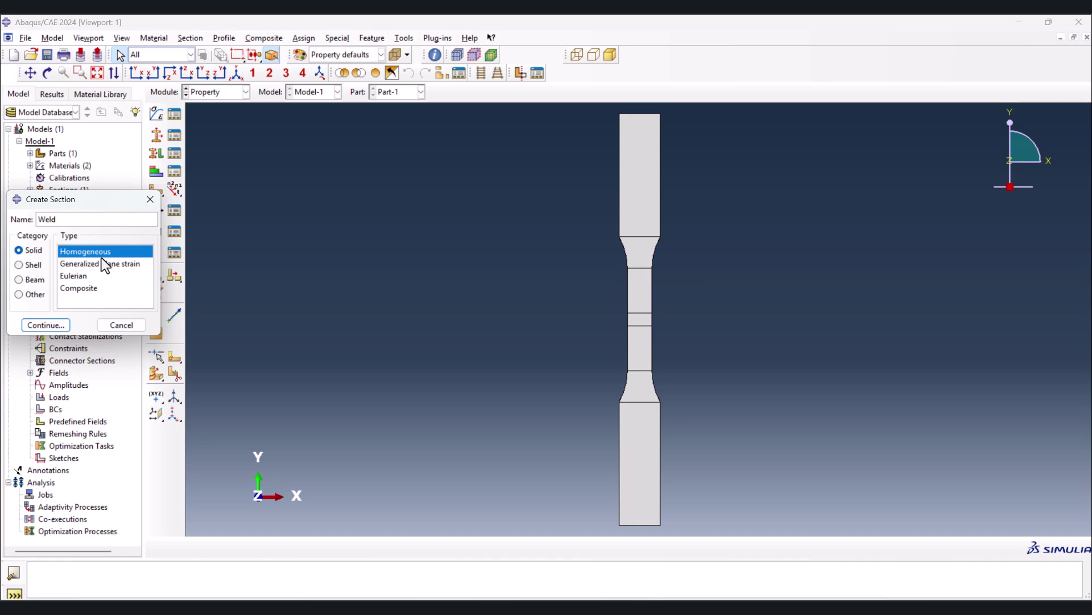
{"action": "left_click", "coordinate": [45, 325]}
{"action": "left_click", "coordinate": [73, 272]}
{"action": "left_click", "coordinate": [67, 300]}
{"action": "left_click", "coordinate": [46, 312]}
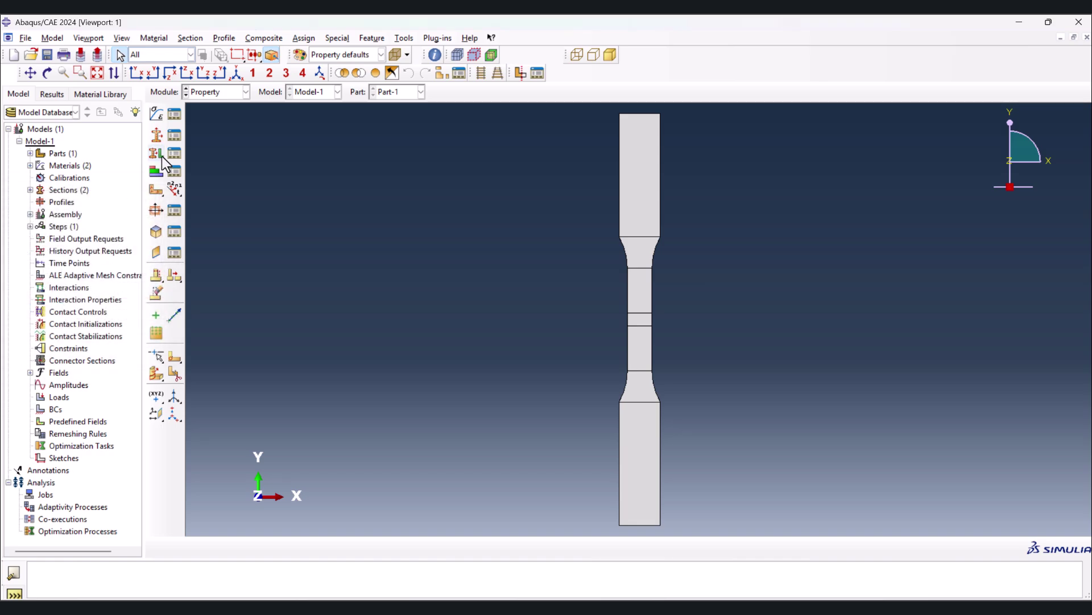
Assign the BM section to all specimen regions above and below the central weld strip, without creating a set.
{"action": "left_click", "coordinate": [161, 155]}
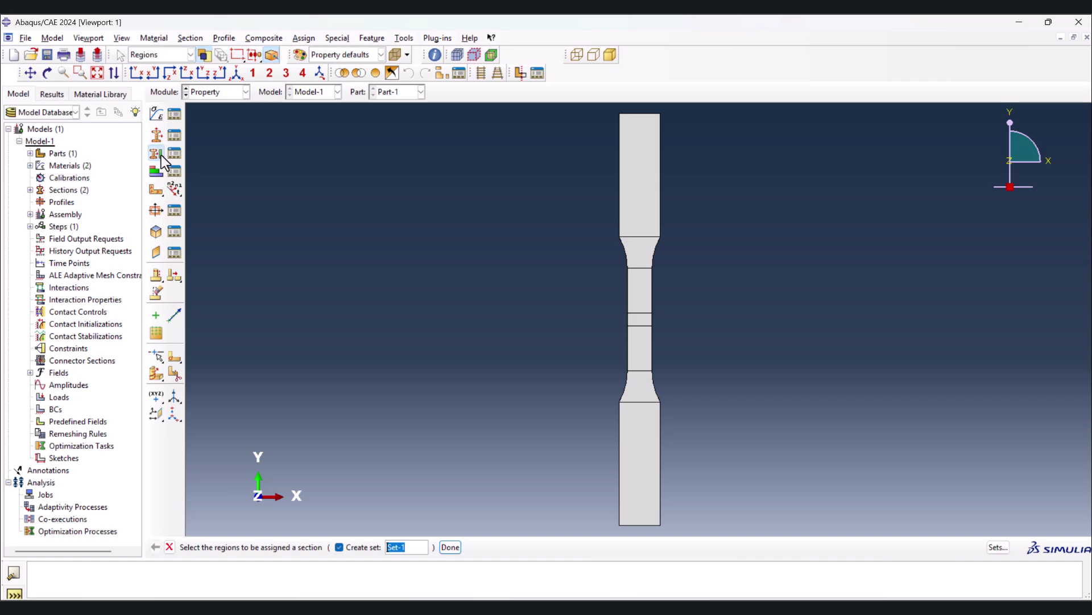
{"action": "left_click", "coordinate": [357, 545]}
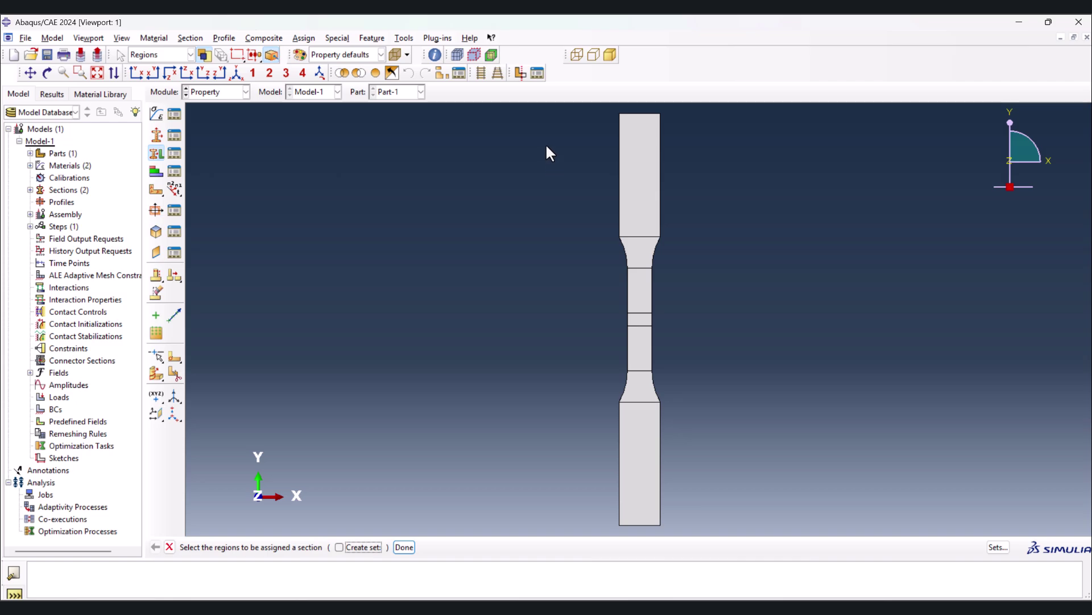
{"action": "left_click_drag", "start_coordinate": [546, 144], "coordinate": [708, 289]}
{"action": "left_click_drag", "start_coordinate": [606, 358], "coordinate": [696, 467], "text": "shift"}
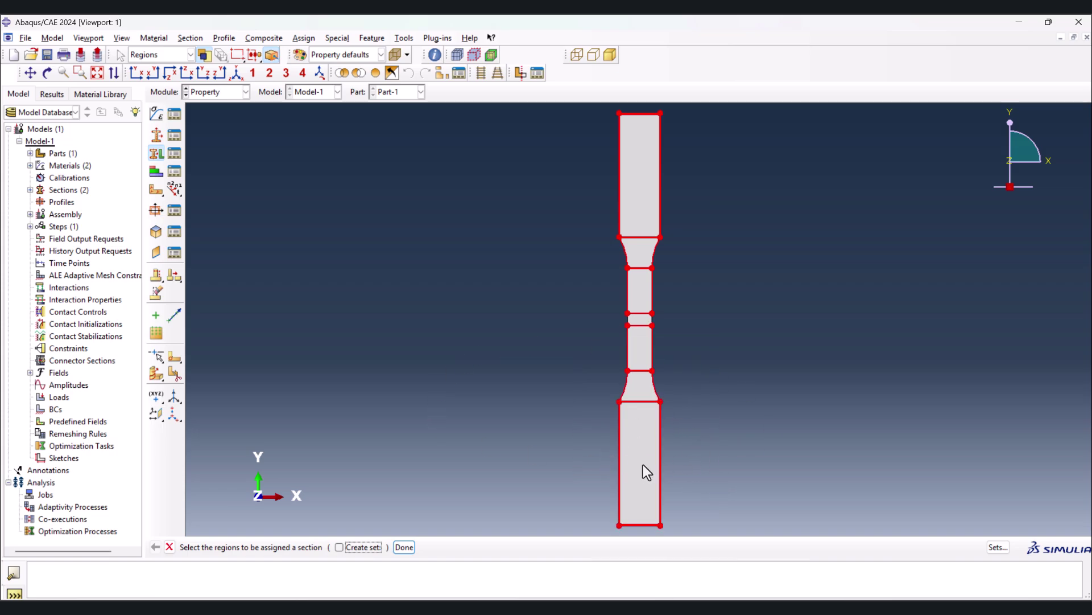
{"action": "left_click", "coordinate": [404, 546]}
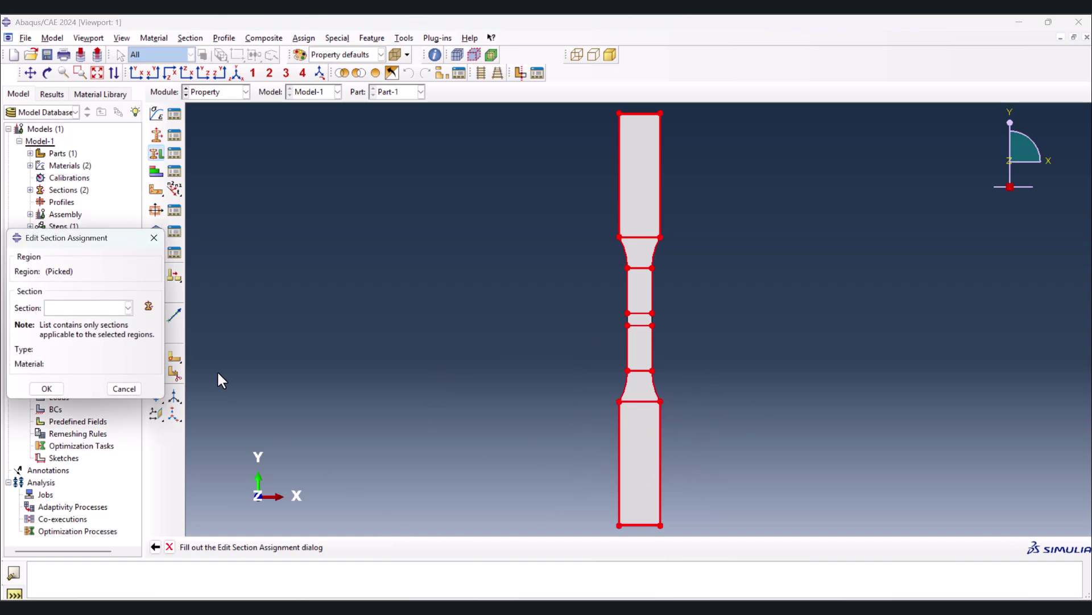
{"action": "left_click", "coordinate": [87, 307]}
{"action": "left_click", "coordinate": [70, 322]}
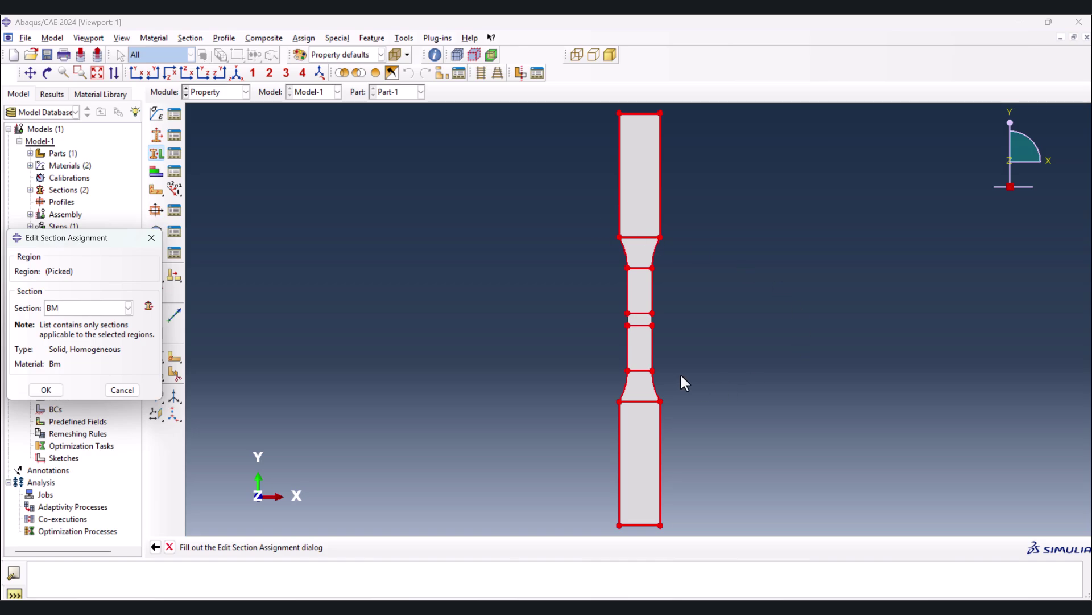
{"action": "left_click", "coordinate": [46, 389]}
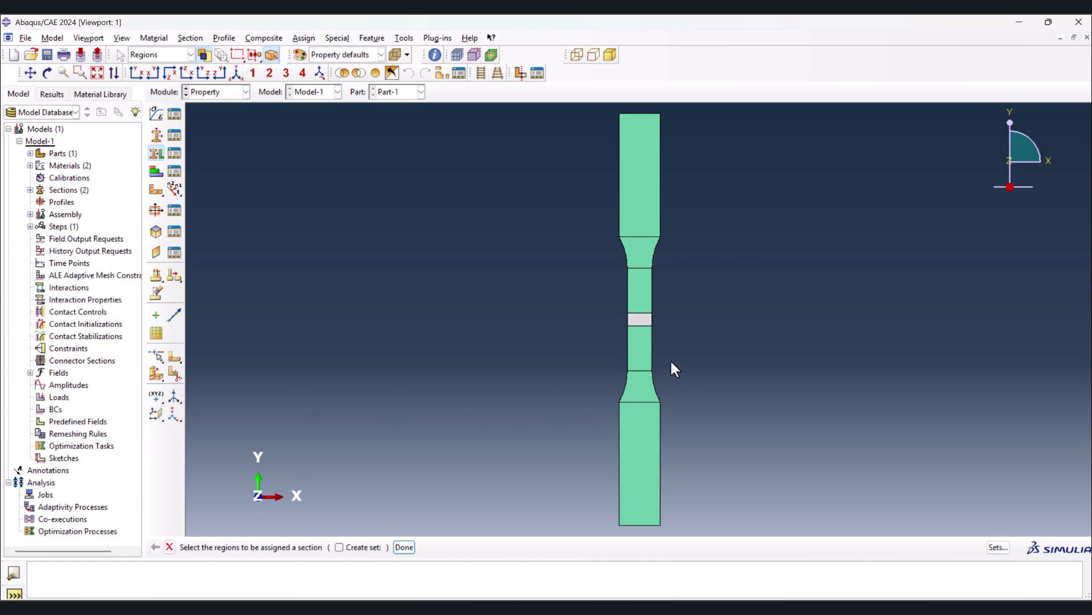
Assign the Weld section to the narrow strip at the middle of the gauge length.
{"action": "scroll", "coordinate": [605, 301], "scroll_direction": "up", "scroll_amount": 4}
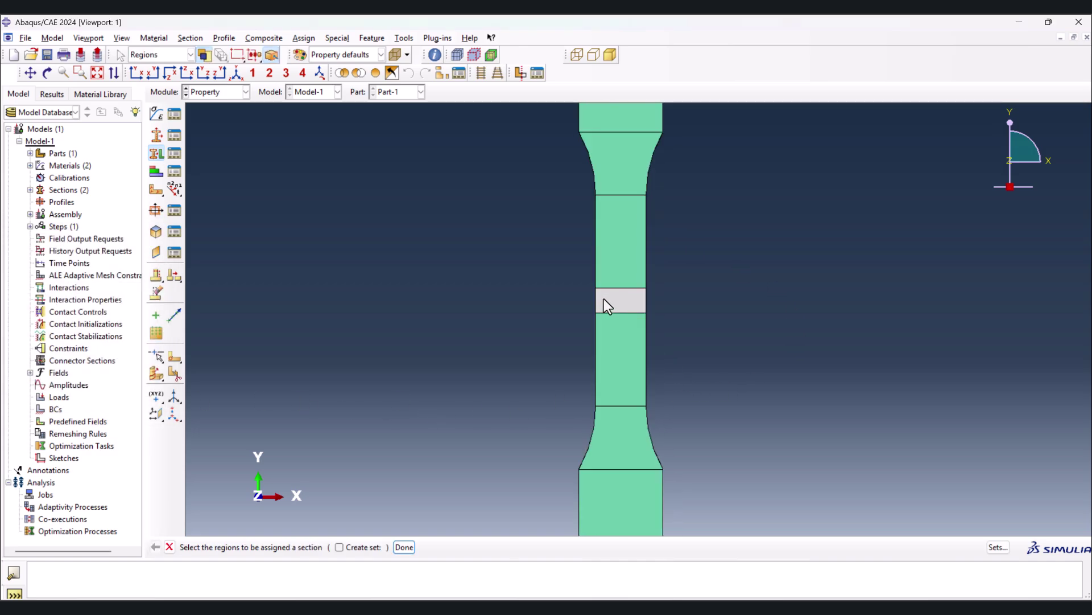
{"action": "left_click_drag", "start_coordinate": [671, 308], "coordinate": [654, 303]}
{"action": "left_click", "coordinate": [404, 547]}
{"action": "left_click", "coordinate": [75, 308]}
{"action": "left_click", "coordinate": [61, 334]}
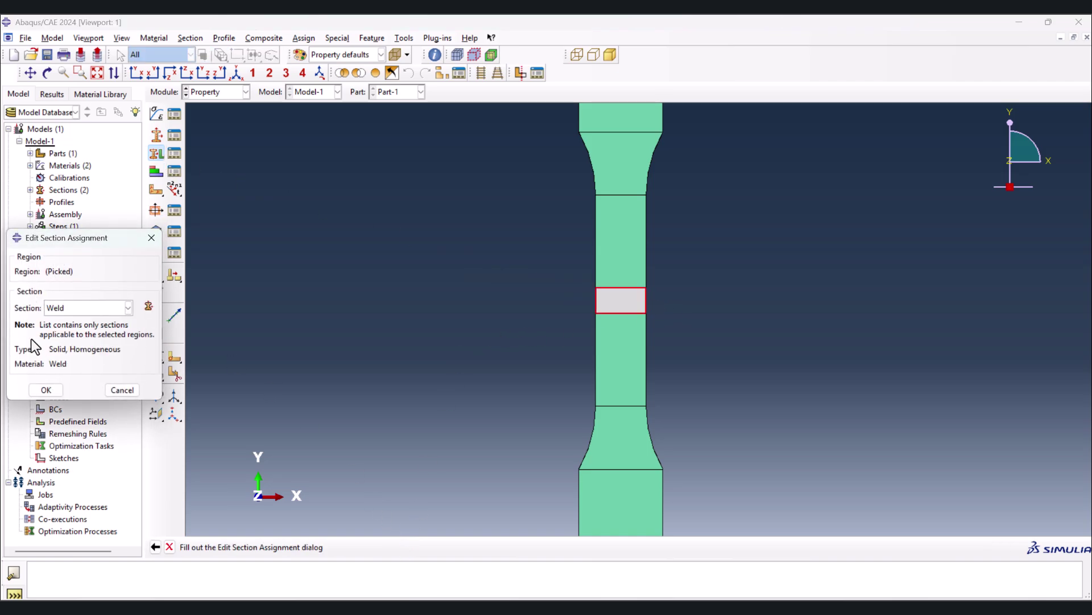
{"action": "left_click", "coordinate": [46, 390]}
{"action": "scroll", "coordinate": [589, 311], "scroll_direction": "up", "scroll_amount": 3}
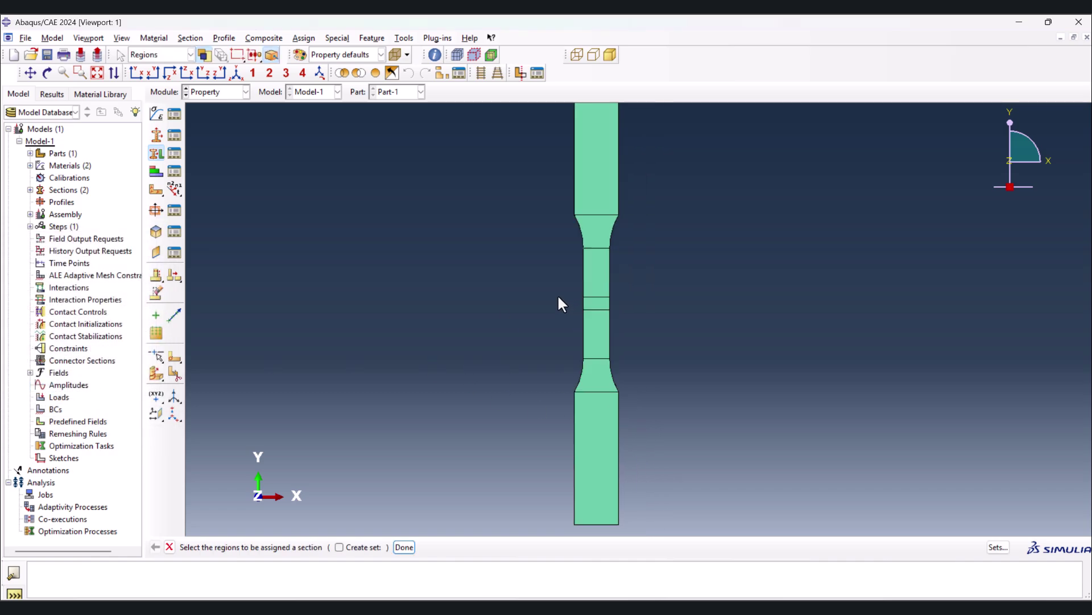
{"action": "scroll", "coordinate": [531, 264], "scroll_direction": "up", "scroll_amount": 1}
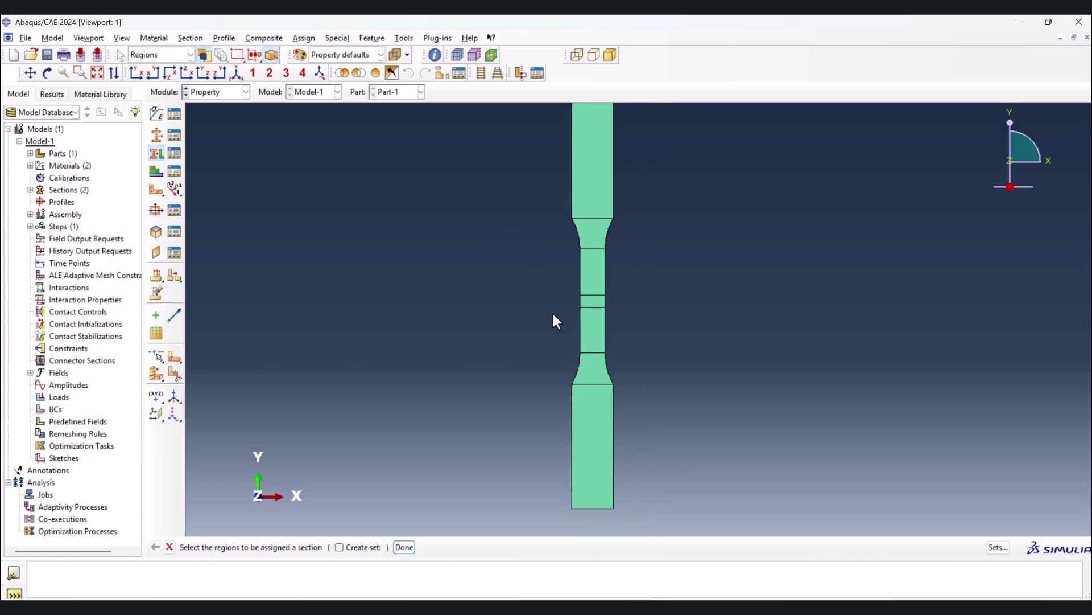
{"action": "scroll", "coordinate": [553, 321], "scroll_direction": "up", "scroll_amount": 1}
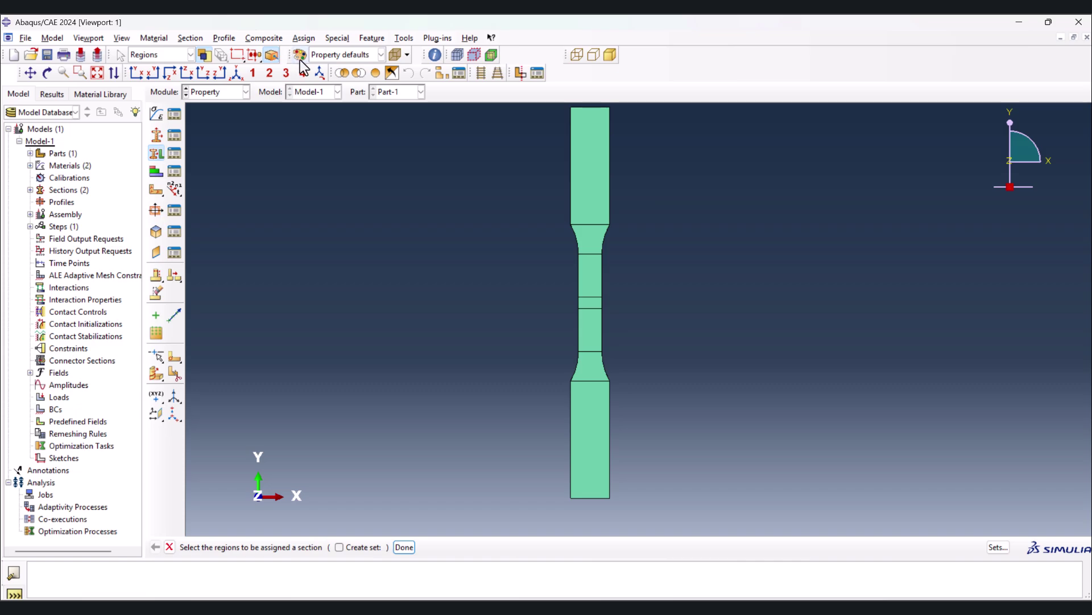
Check the assignments by color-coding the specimen by Materials with Weld in red, and restore the Property defaults coloring.
{"action": "left_click", "coordinate": [342, 54]}
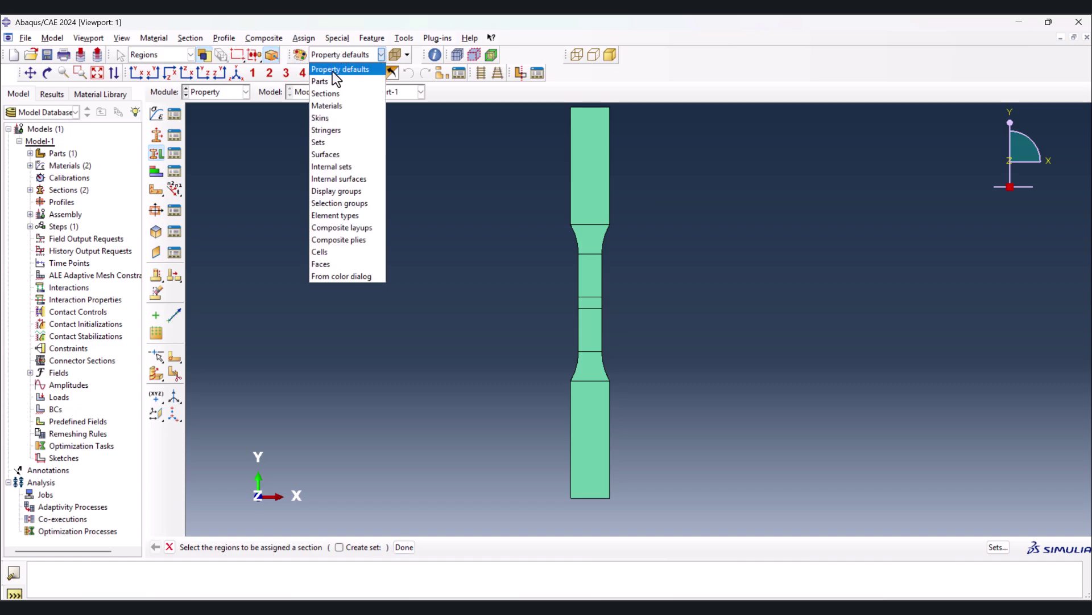
{"action": "left_click", "coordinate": [338, 105]}
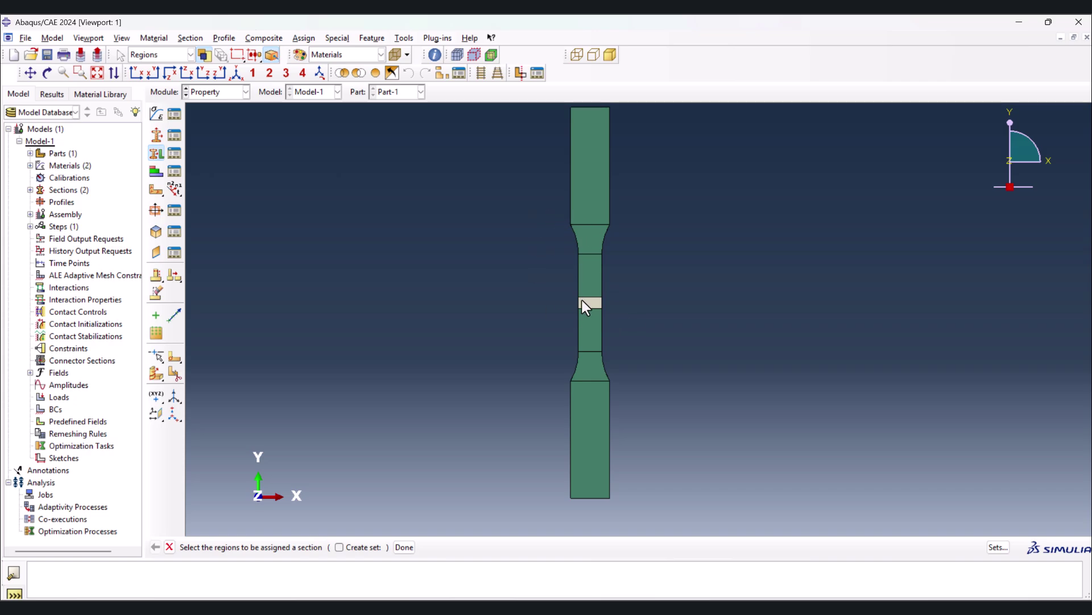
{"action": "left_click", "coordinate": [300, 54]}
{"action": "left_click", "coordinate": [203, 226]}
{"action": "left_click", "coordinate": [204, 226]}
{"action": "left_click", "coordinate": [139, 363]}
{"action": "left_click", "coordinate": [182, 382]}
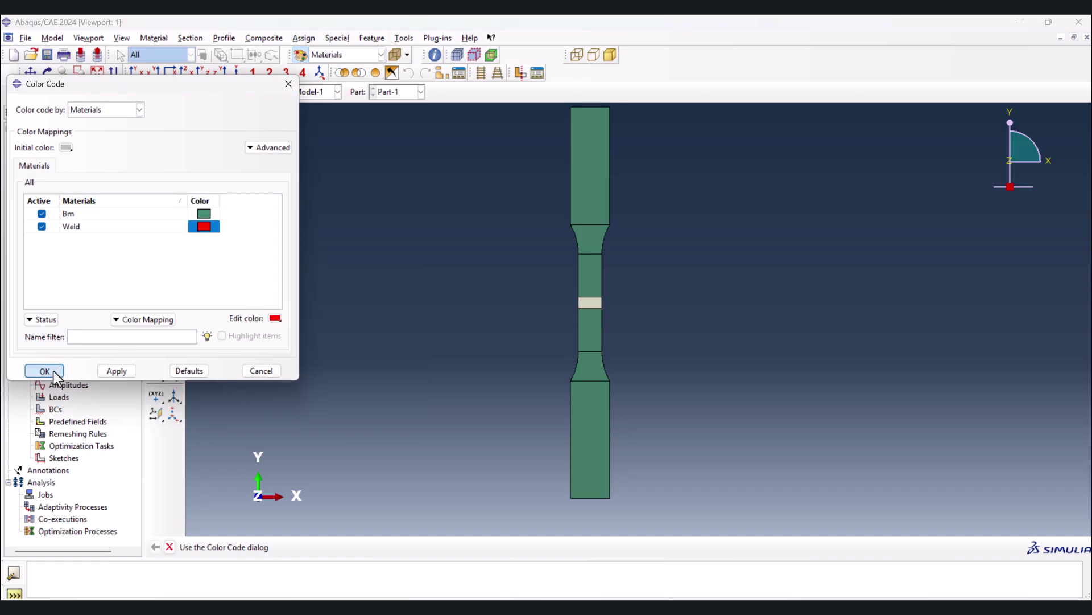
{"action": "left_click", "coordinate": [44, 371]}
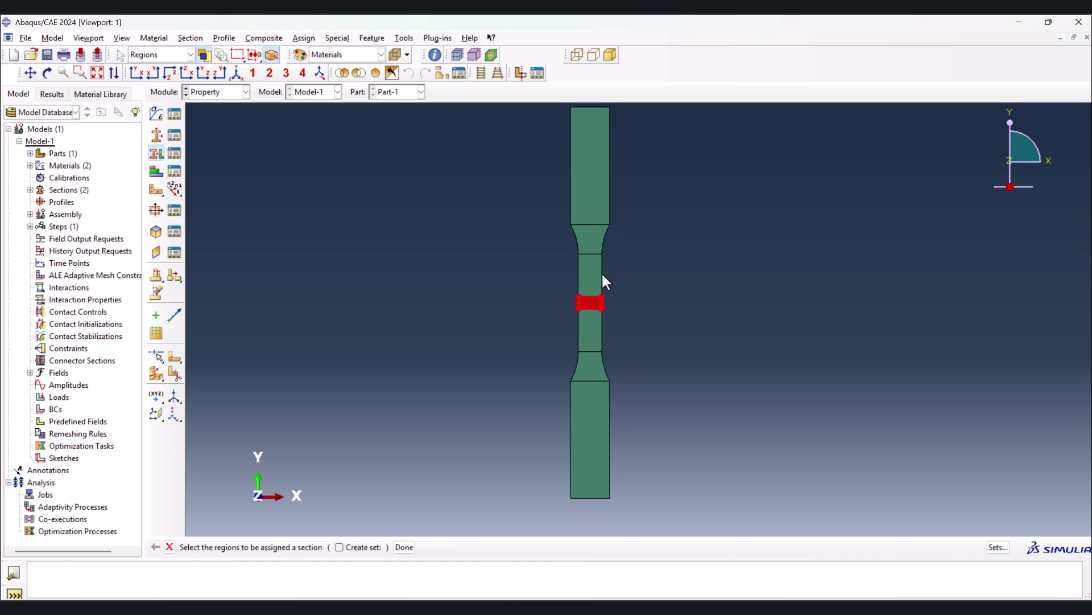
{"action": "left_click", "coordinate": [342, 55]}
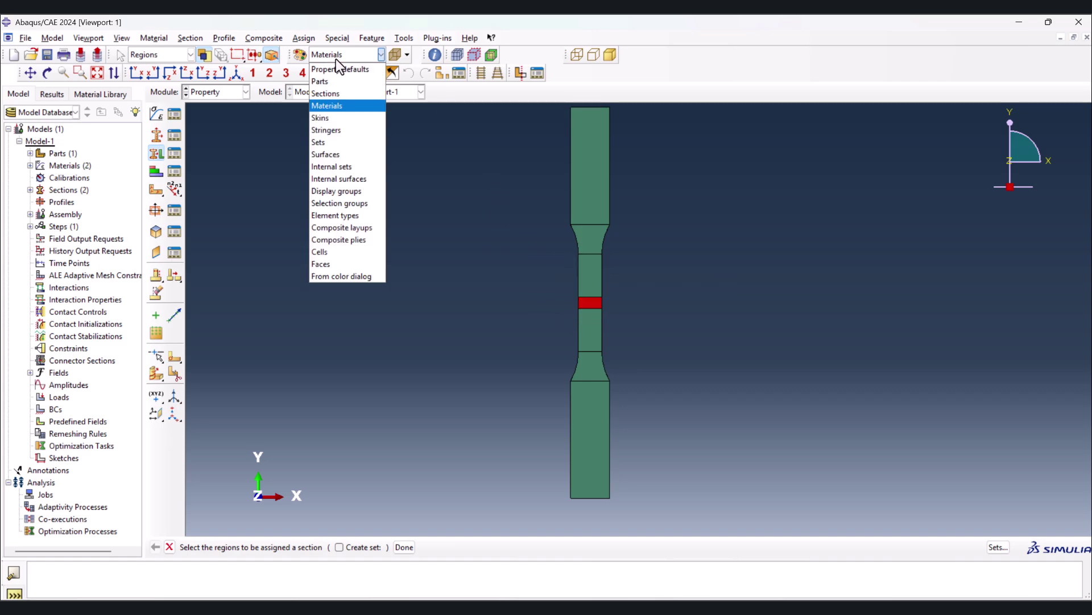
{"action": "left_click", "coordinate": [339, 69]}
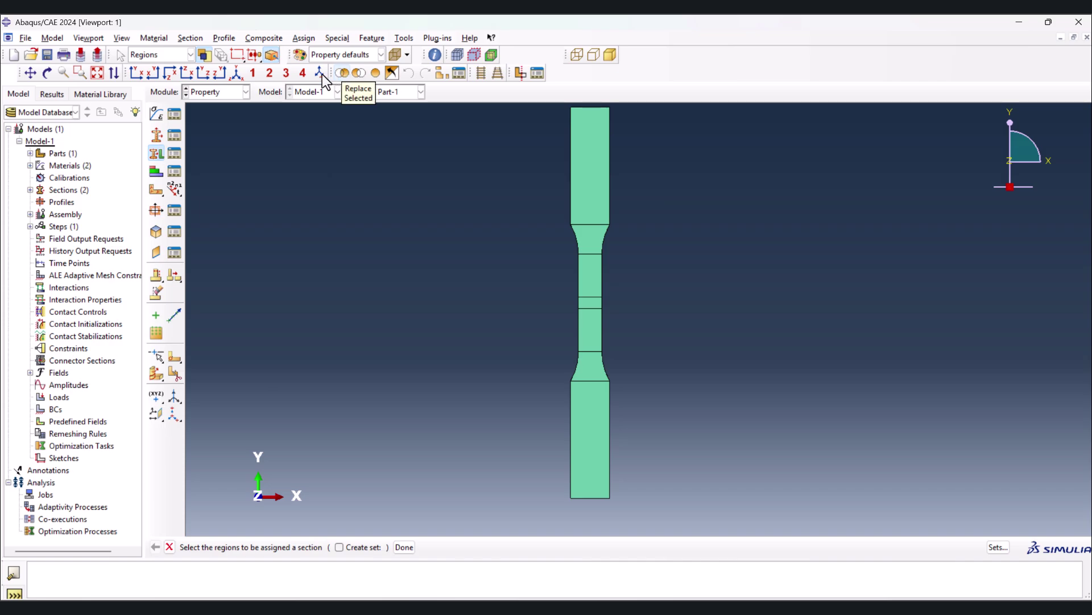
Create a dependent instance of Part-1 in the Assembly module.
{"action": "left_click", "coordinate": [218, 92]}
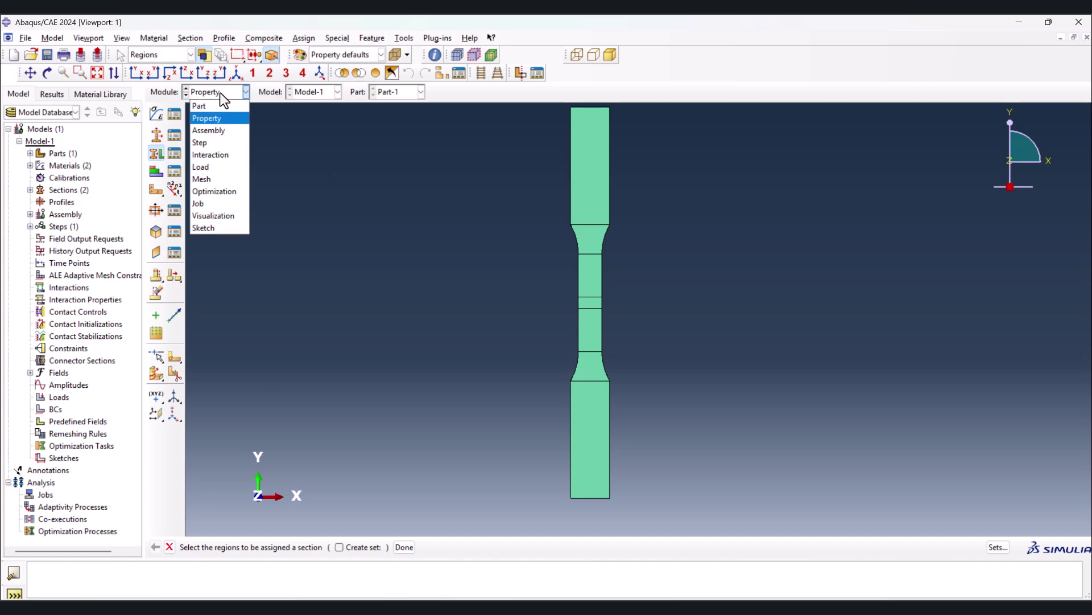
{"action": "left_click", "coordinate": [220, 130]}
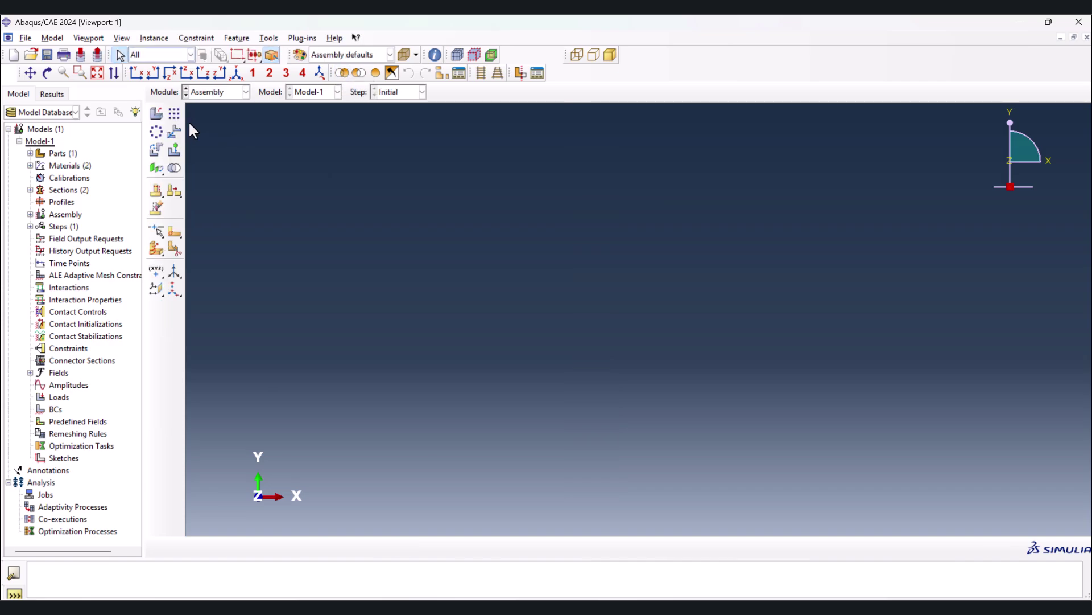
{"action": "left_click", "coordinate": [156, 113]}
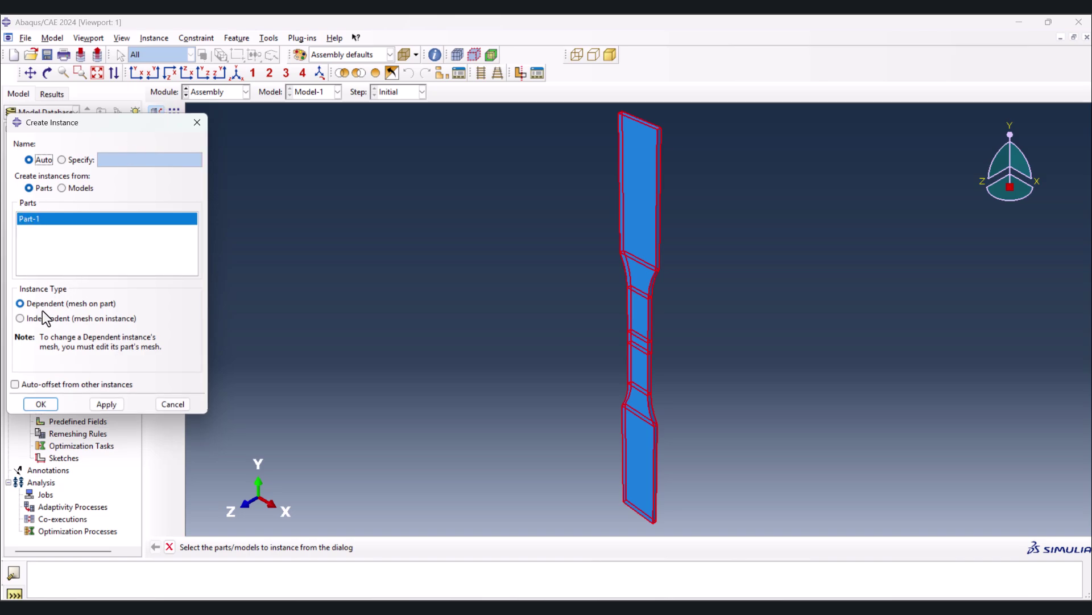
{"action": "left_click", "coordinate": [39, 405]}
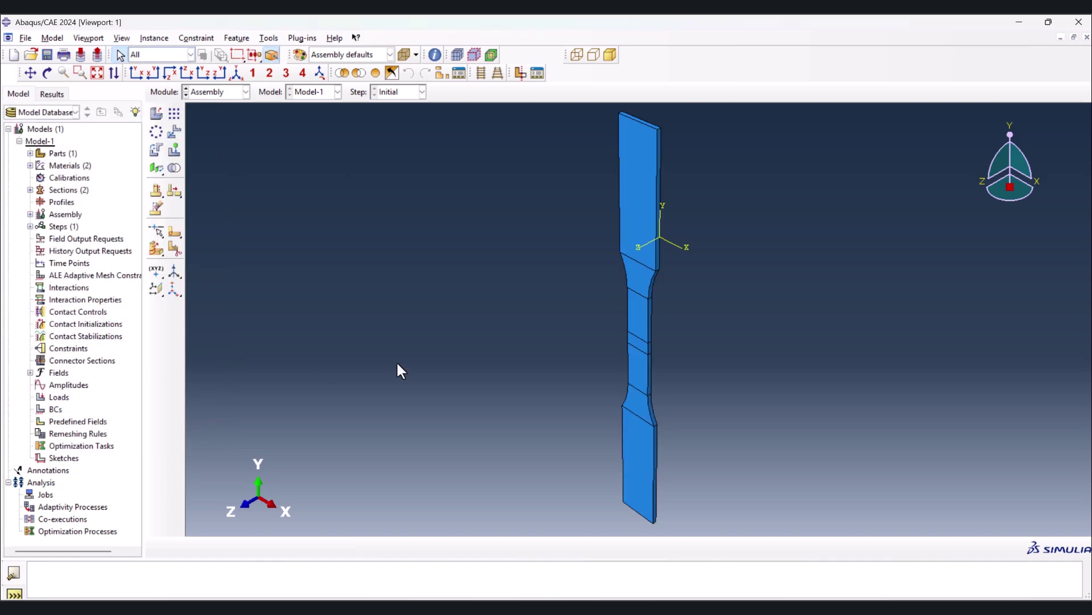
Translate the specimen instance from the midpoint of its bottom edge to the global origin.
{"action": "left_click", "coordinate": [175, 134]}
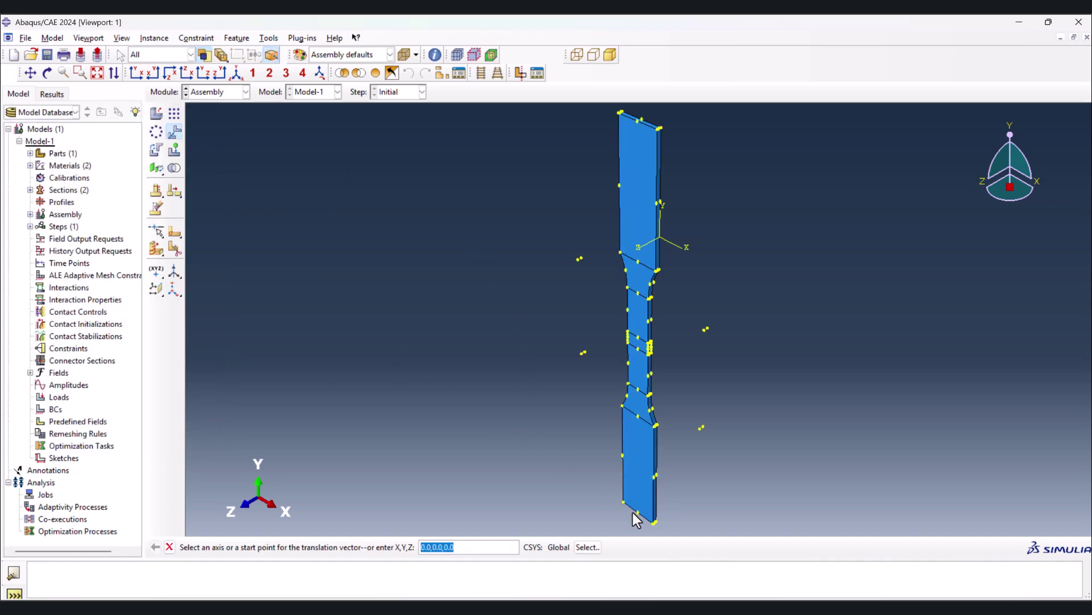
{"action": "left_click", "coordinate": [638, 512]}
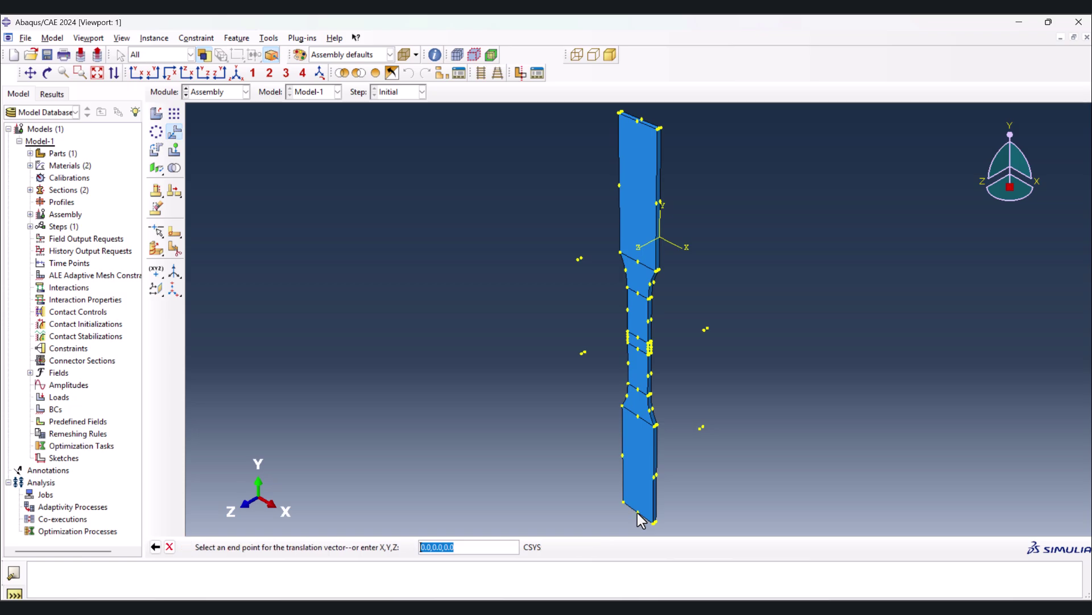
{"action": "left_click", "coordinate": [660, 238]}
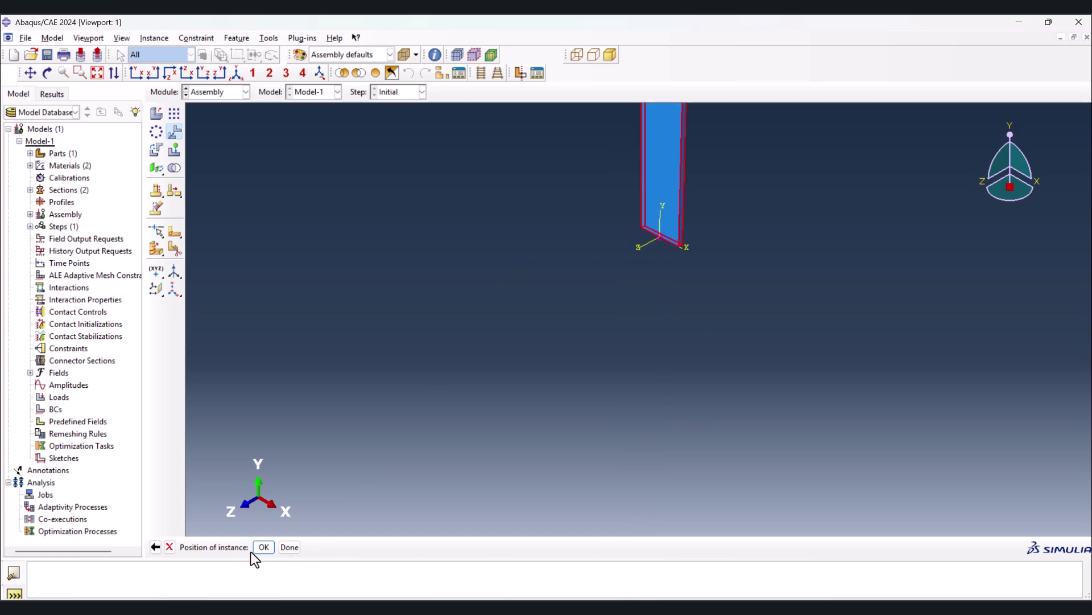
{"action": "left_click", "coordinate": [273, 545]}
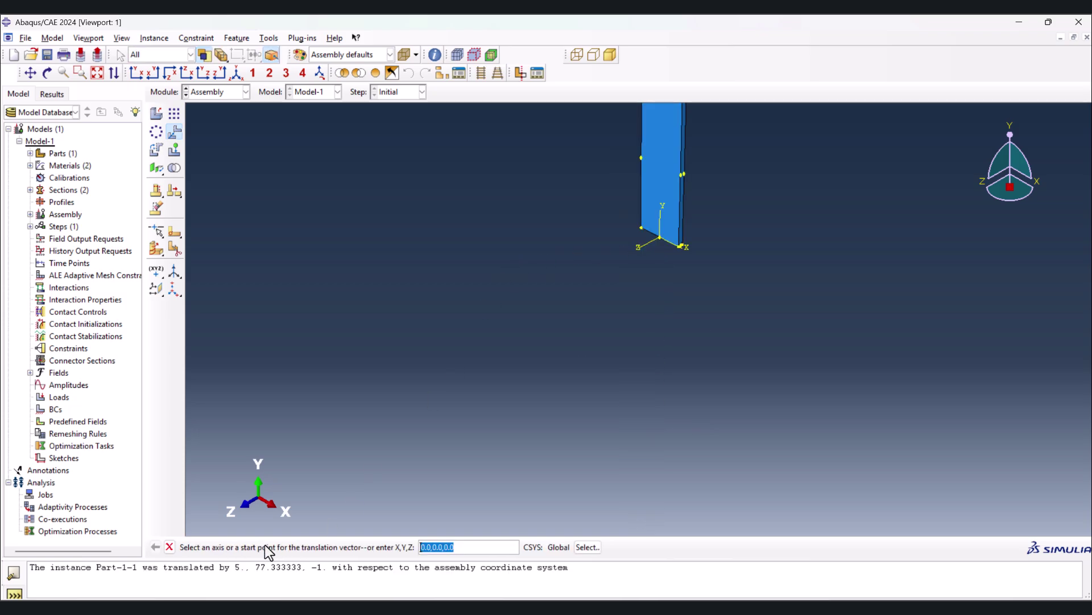
{"action": "left_click", "coordinate": [97, 72]}
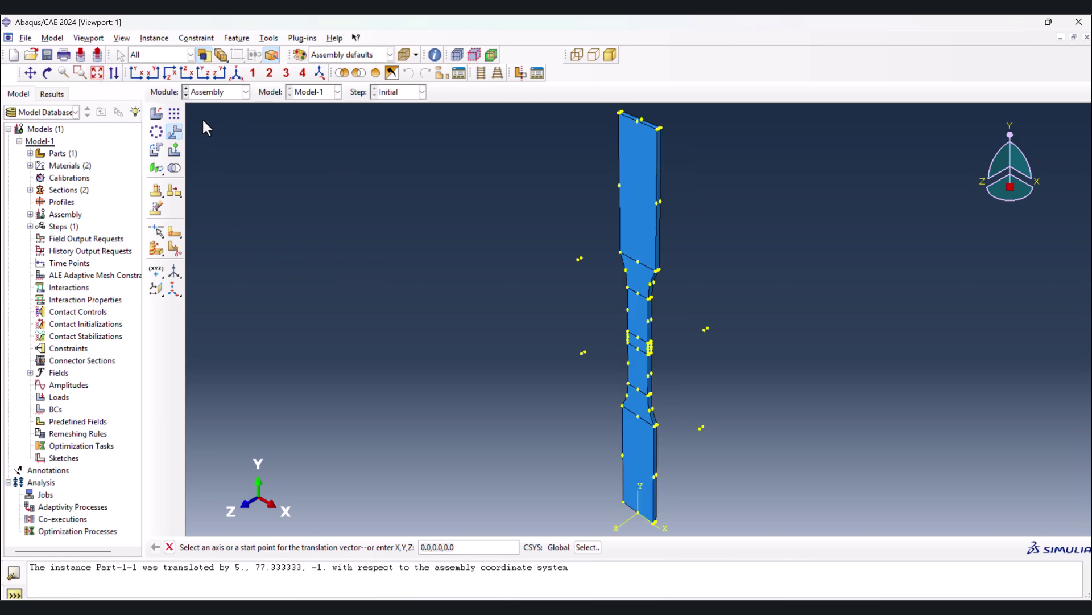
Create a Dynamic, Explicit analysis step after the Initial step in the Step module.
{"action": "left_click", "coordinate": [216, 92]}
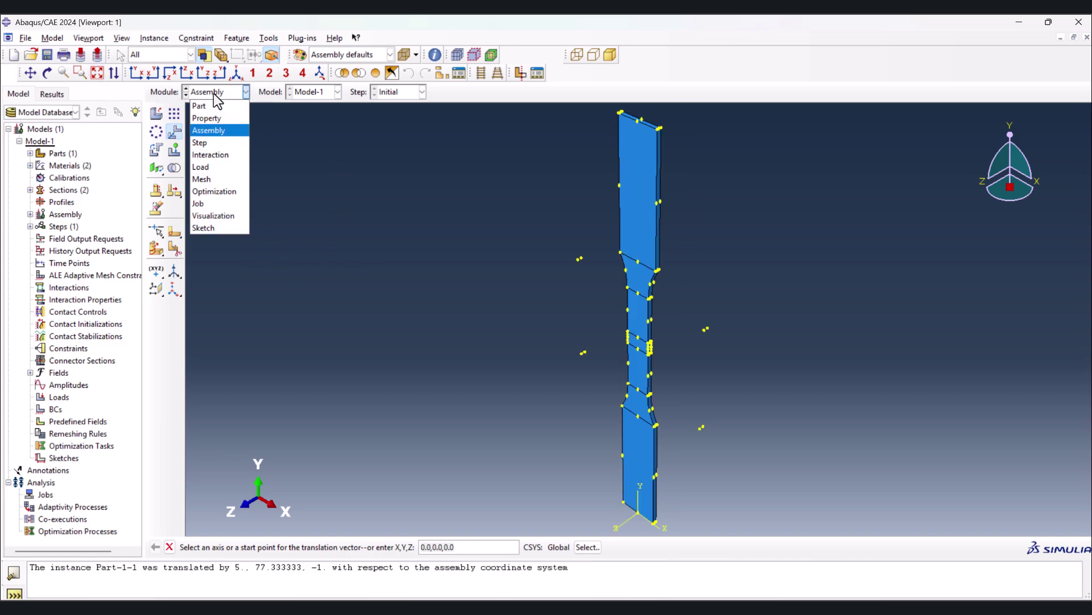
{"action": "left_click", "coordinate": [211, 144]}
{"action": "left_click", "coordinate": [173, 116]}
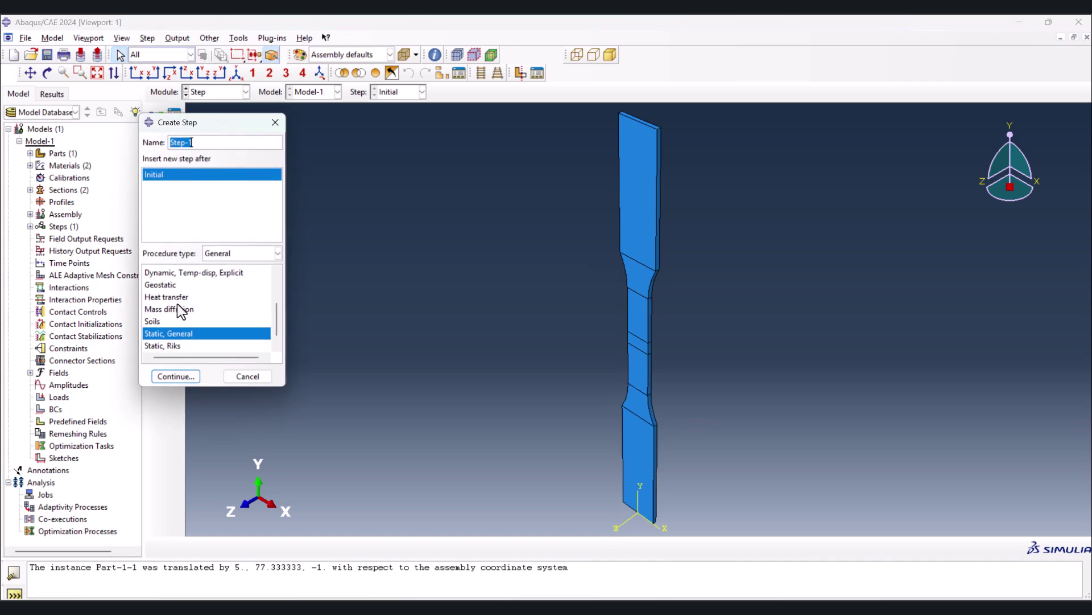
{"action": "scroll", "coordinate": [160, 340], "scroll_direction": "up", "scroll_amount": 2}
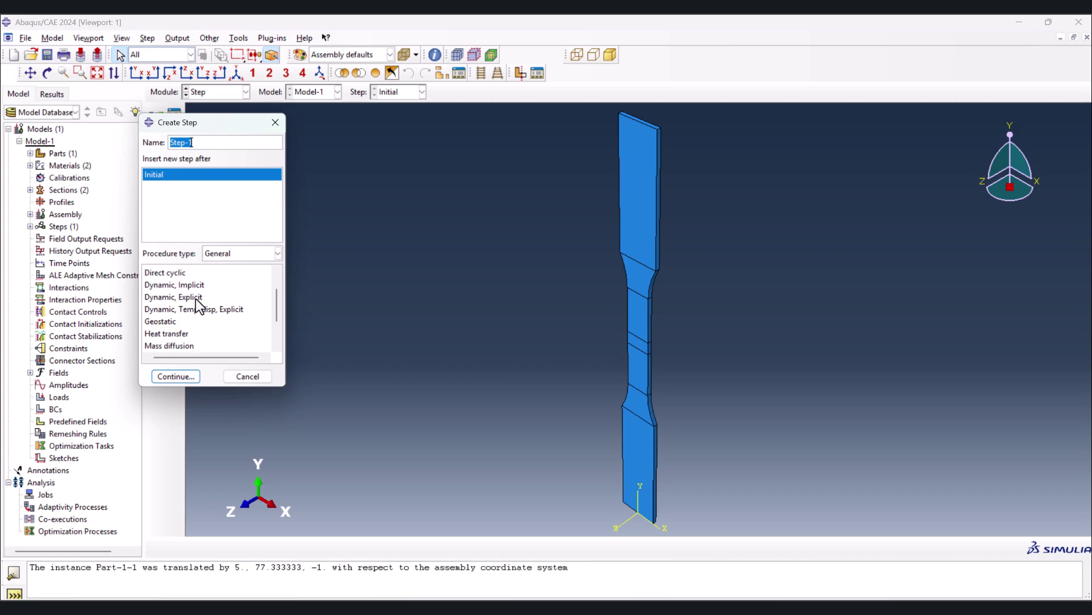
{"action": "left_click", "coordinate": [196, 297]}
{"action": "left_click", "coordinate": [176, 378]}
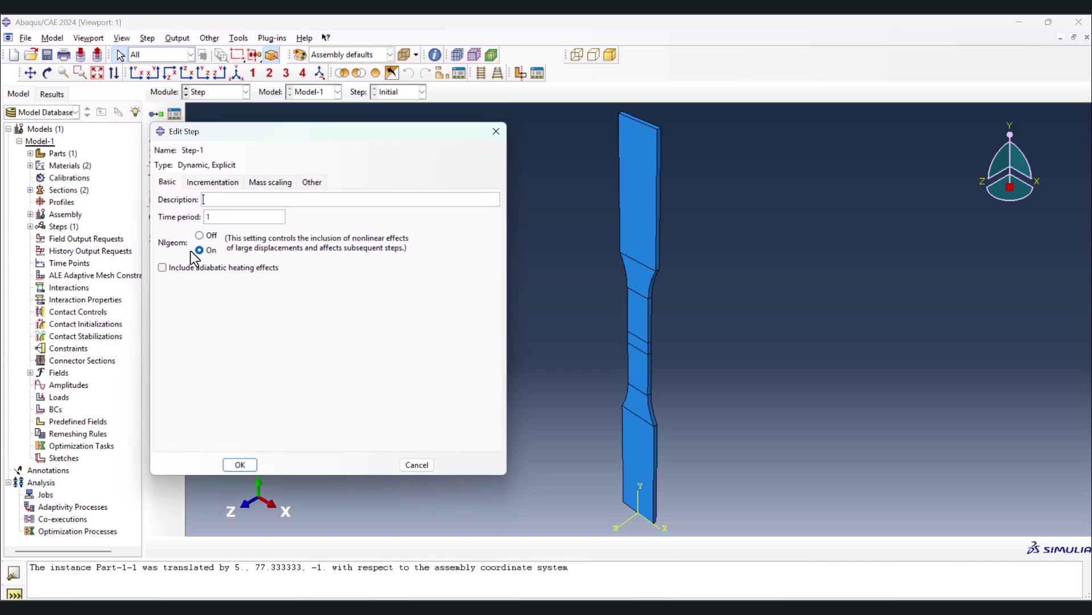
Add semi-automatic mass scaling for the whole model at the beginning of the step, with only a target time increment of 1e-4.
{"action": "left_click", "coordinate": [265, 182]}
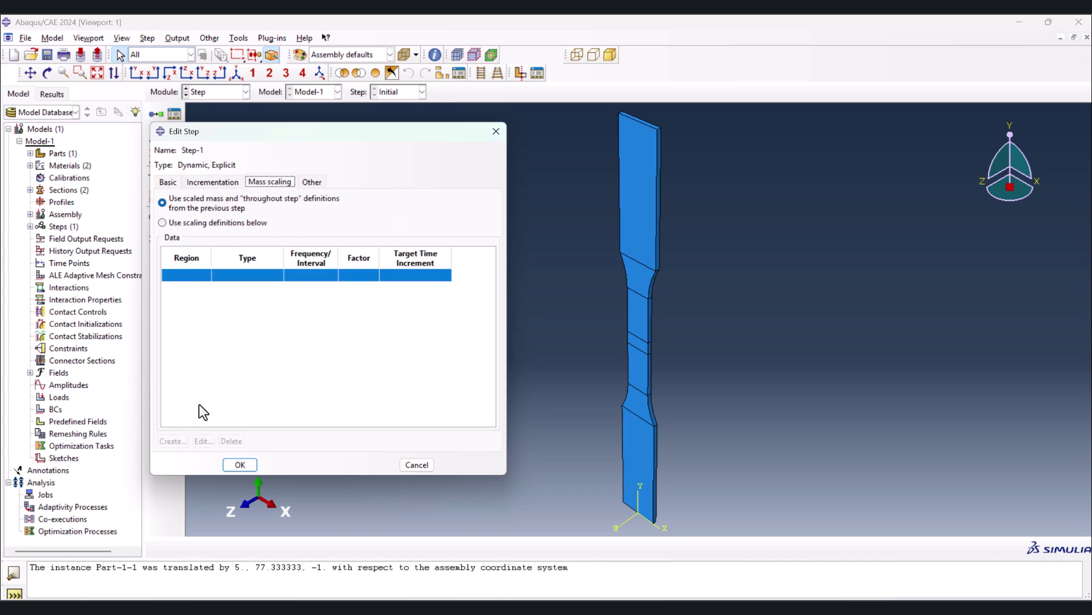
{"action": "left_click", "coordinate": [188, 222]}
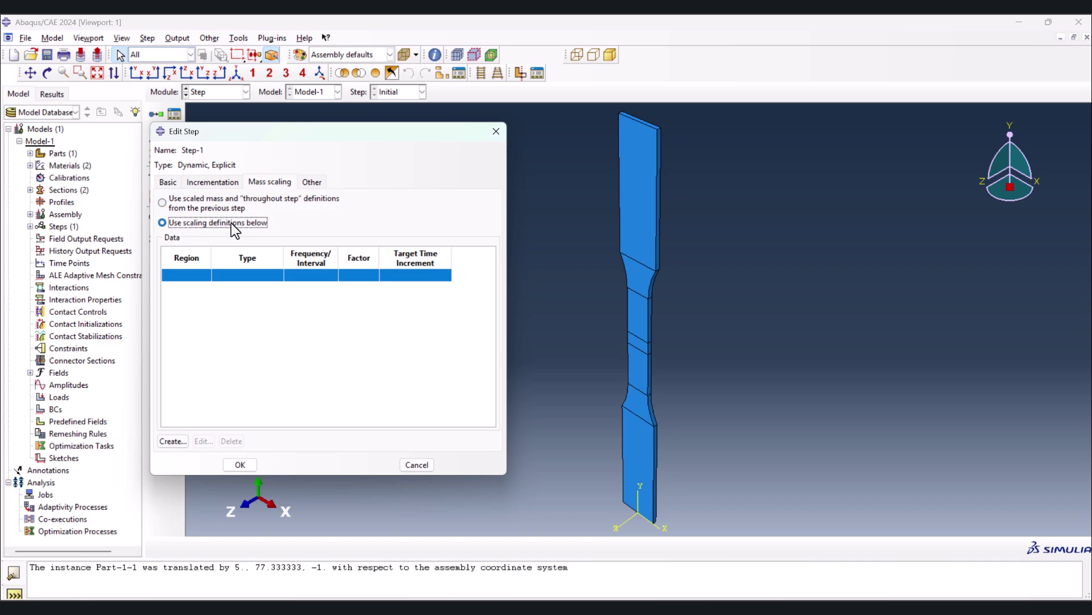
{"action": "left_click", "coordinate": [176, 440]}
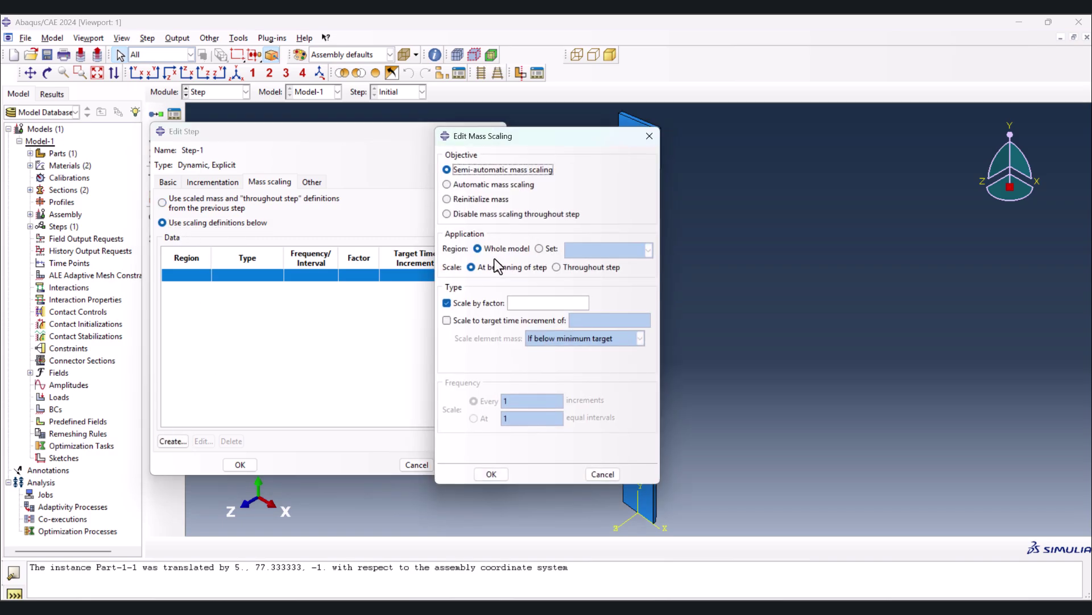
{"action": "left_click", "coordinate": [465, 320]}
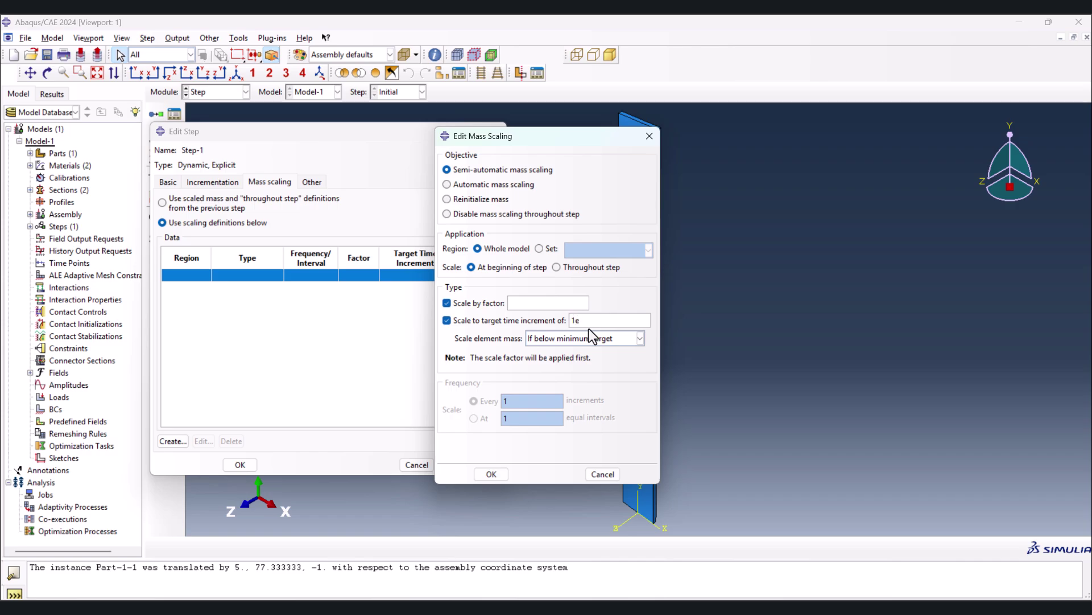
{"action": "left_click", "coordinate": [447, 302]}
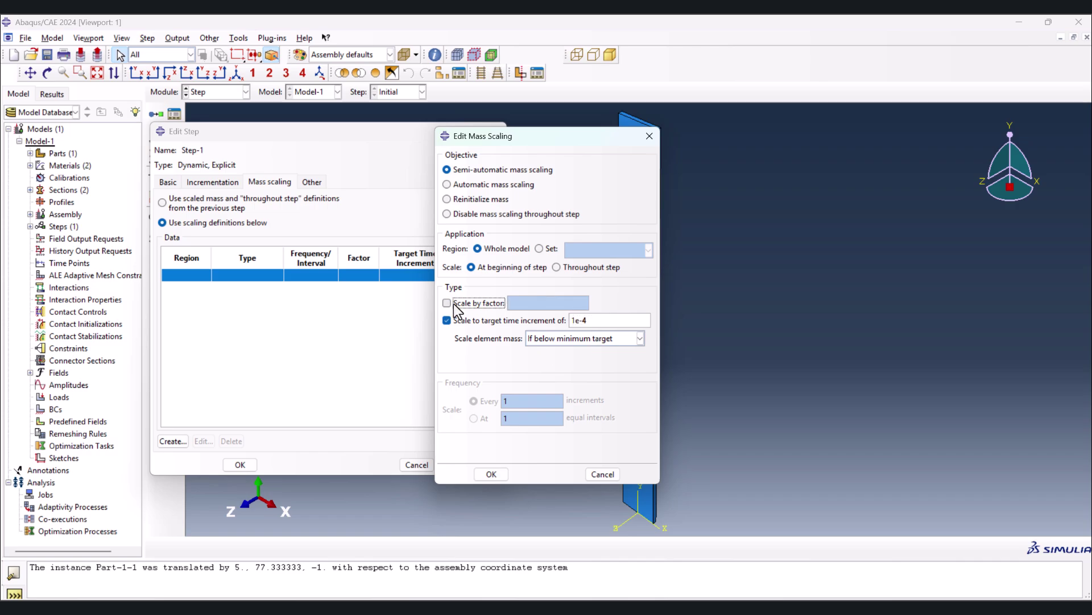
{"action": "left_click", "coordinate": [491, 474]}
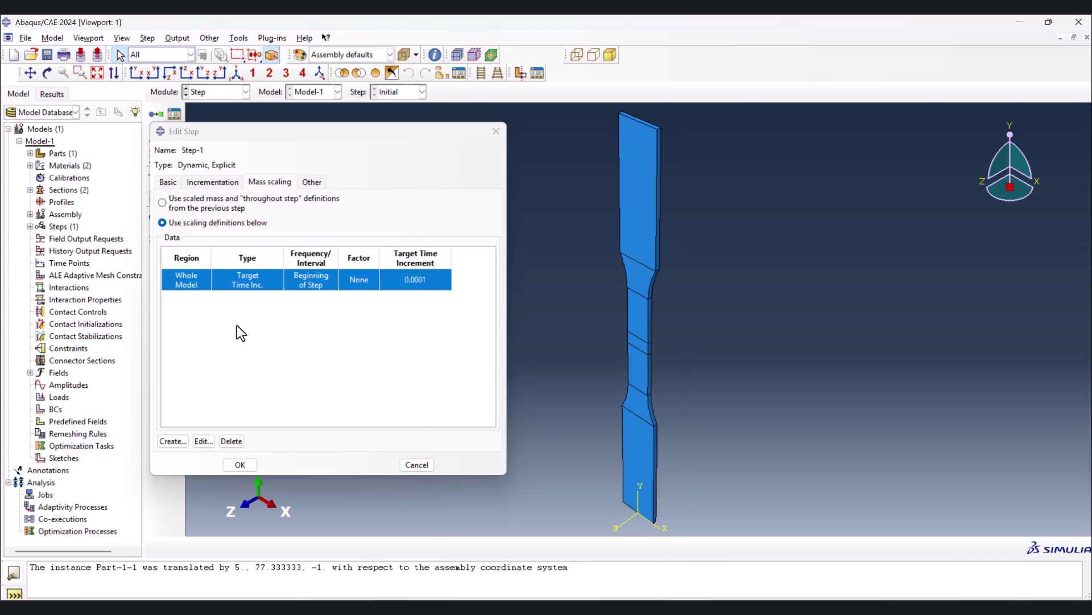
{"action": "left_click", "coordinate": [240, 464]}
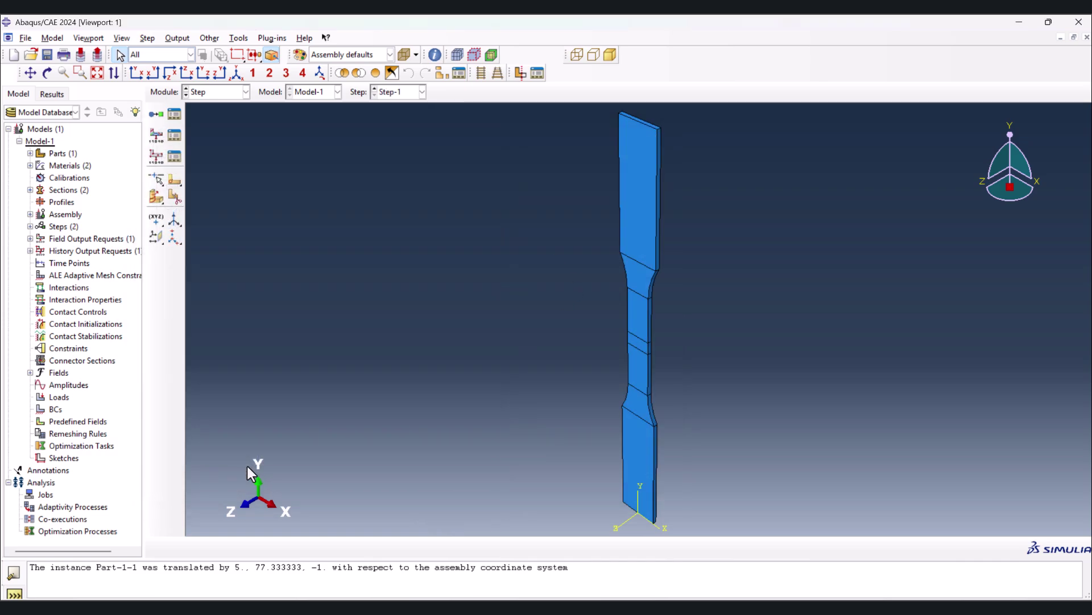
Add the STATUS variable from State/Field/User/Time to the existing field output request F-Output-1.
{"action": "left_click", "coordinate": [180, 135]}
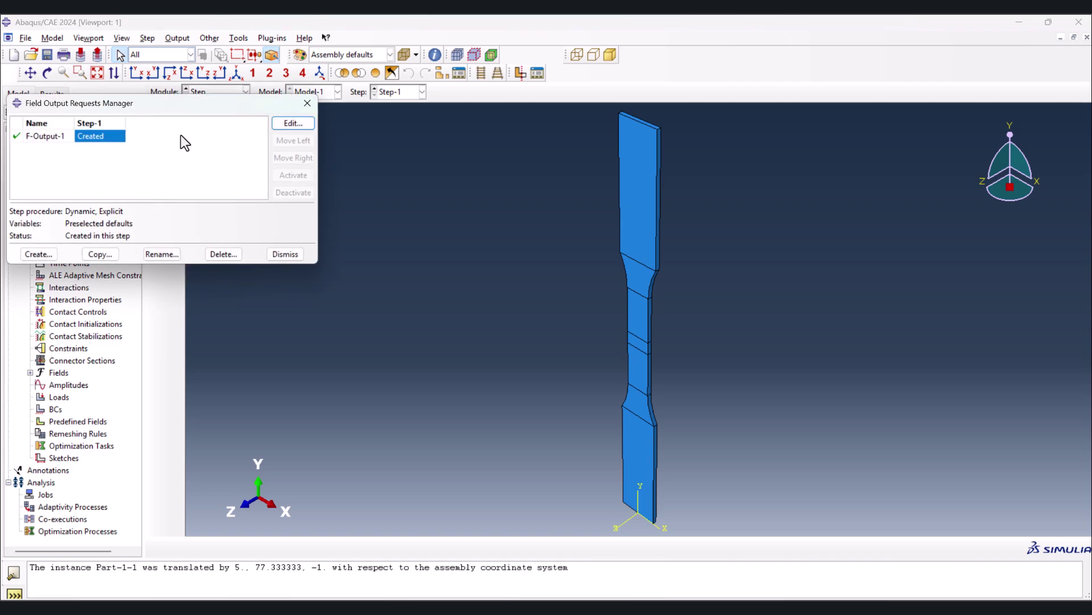
{"action": "double_click", "coordinate": [101, 139]}
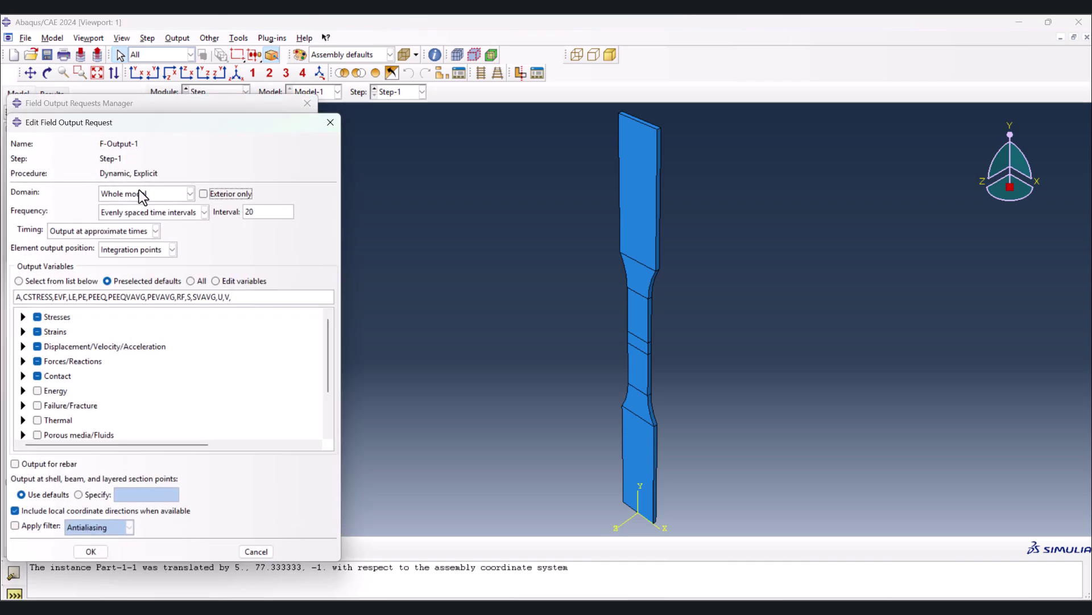
{"action": "scroll", "coordinate": [51, 369], "scroll_direction": "down", "scroll_amount": 1}
{"action": "scroll", "coordinate": [56, 373], "scroll_direction": "down", "scroll_amount": 1}
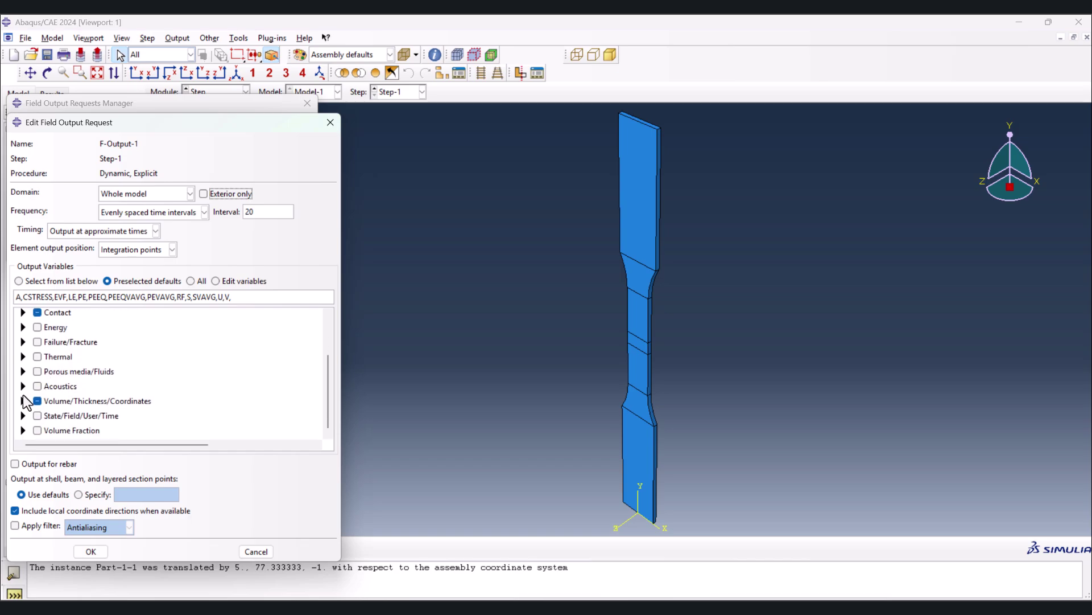
{"action": "left_click", "coordinate": [23, 417]}
{"action": "scroll", "coordinate": [84, 382], "scroll_direction": "down", "scroll_amount": 3}
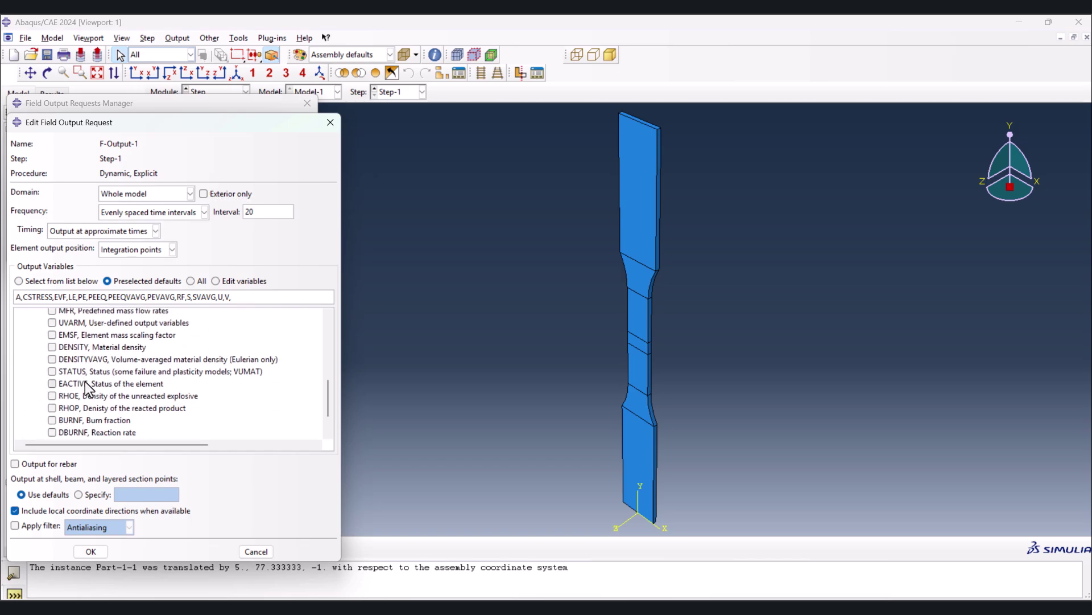
{"action": "left_click", "coordinate": [53, 371]}
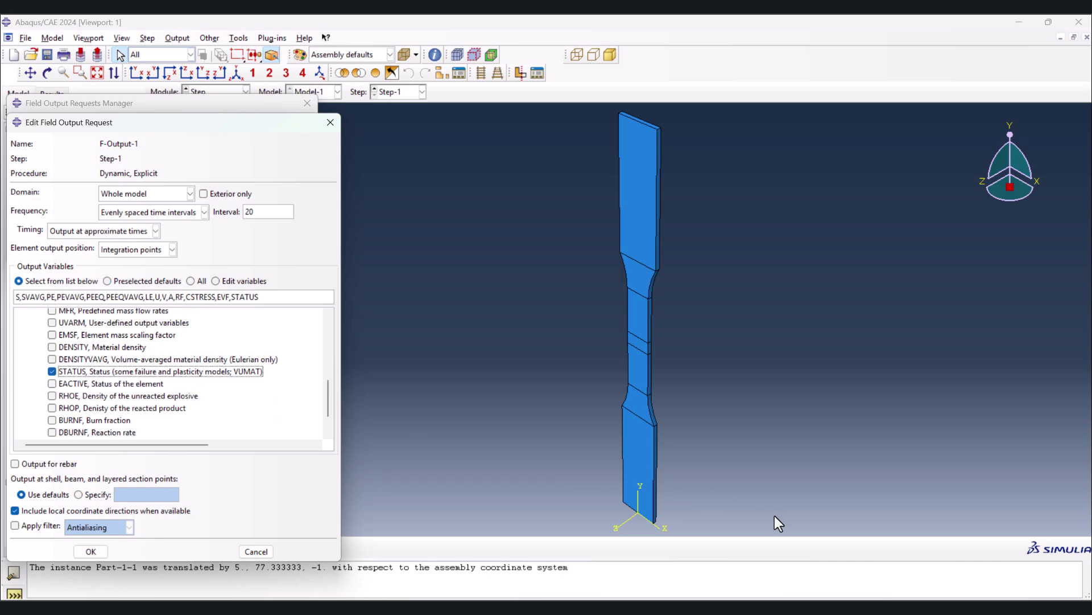
{"action": "left_click", "coordinate": [891, 554]}
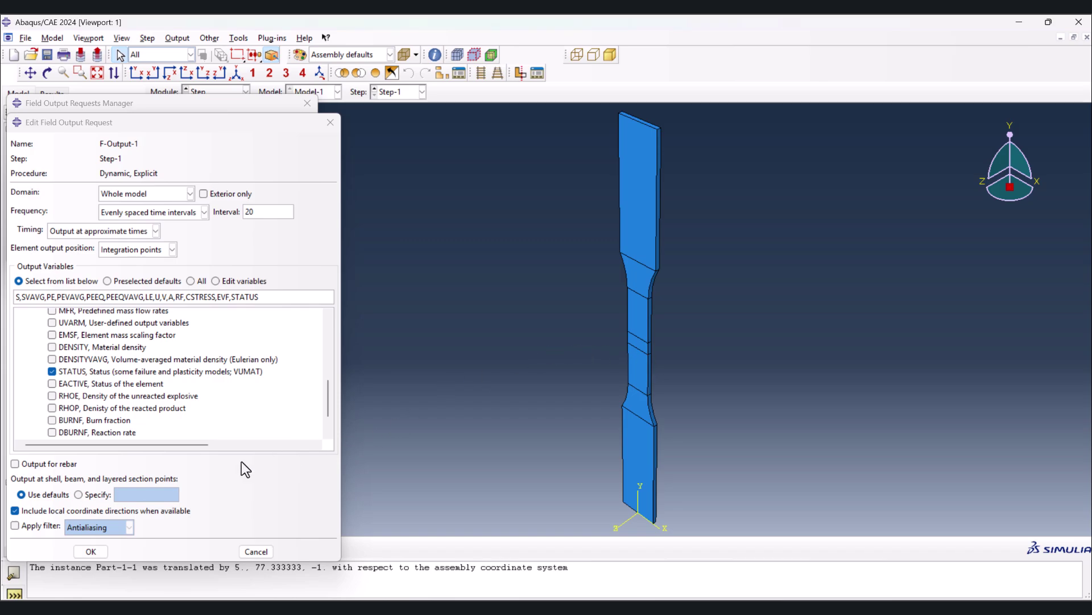
{"action": "left_click", "coordinate": [89, 549]}
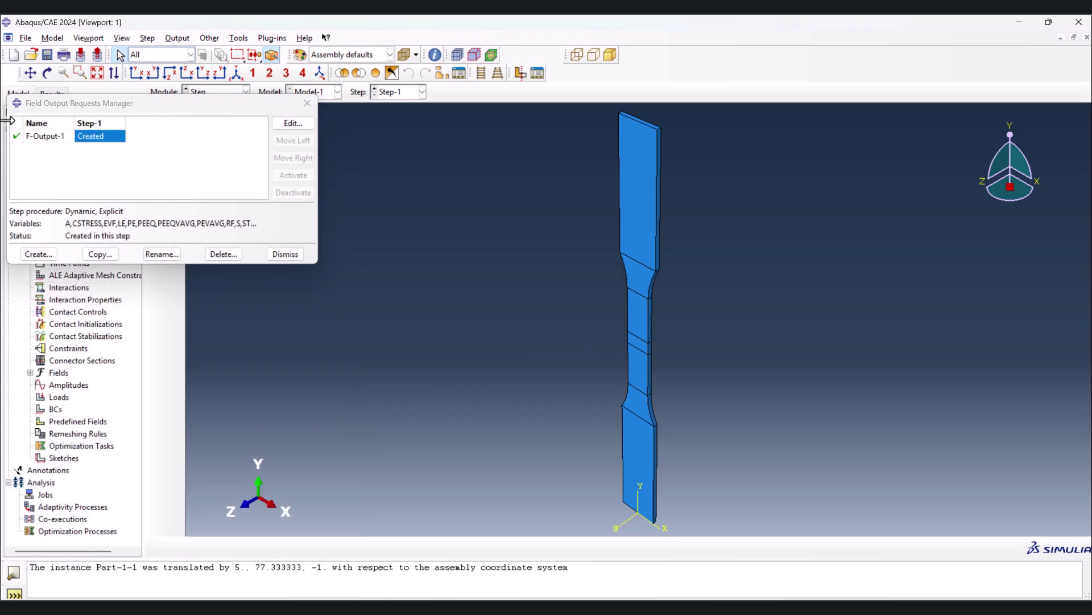
{"action": "left_click", "coordinate": [291, 252]}
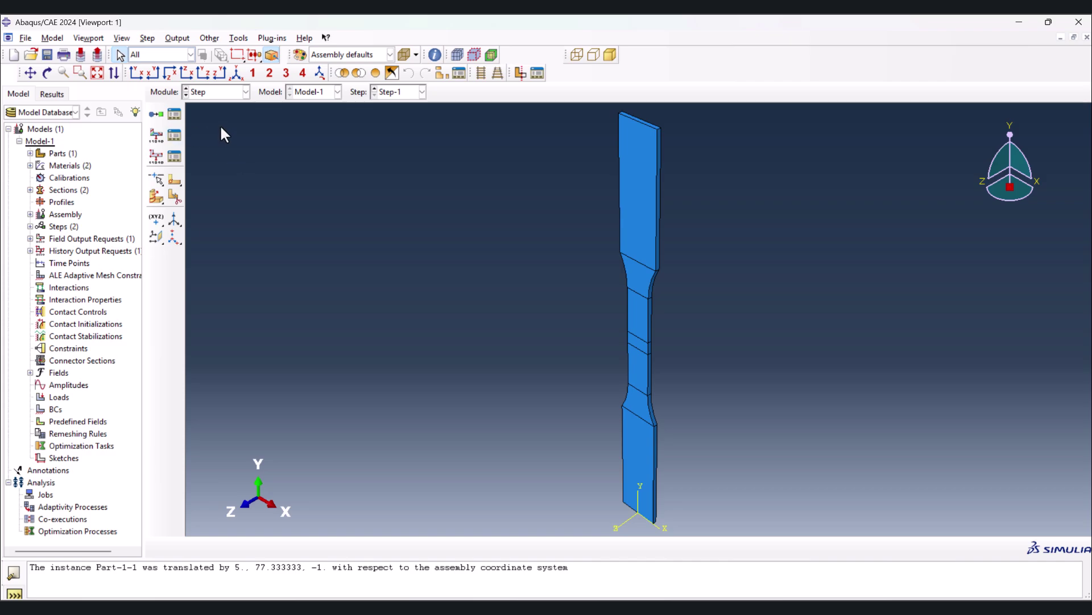
Create a reference point at the midpoint of the specimen's top edge in the Interaction module.
{"action": "left_click", "coordinate": [218, 93]}
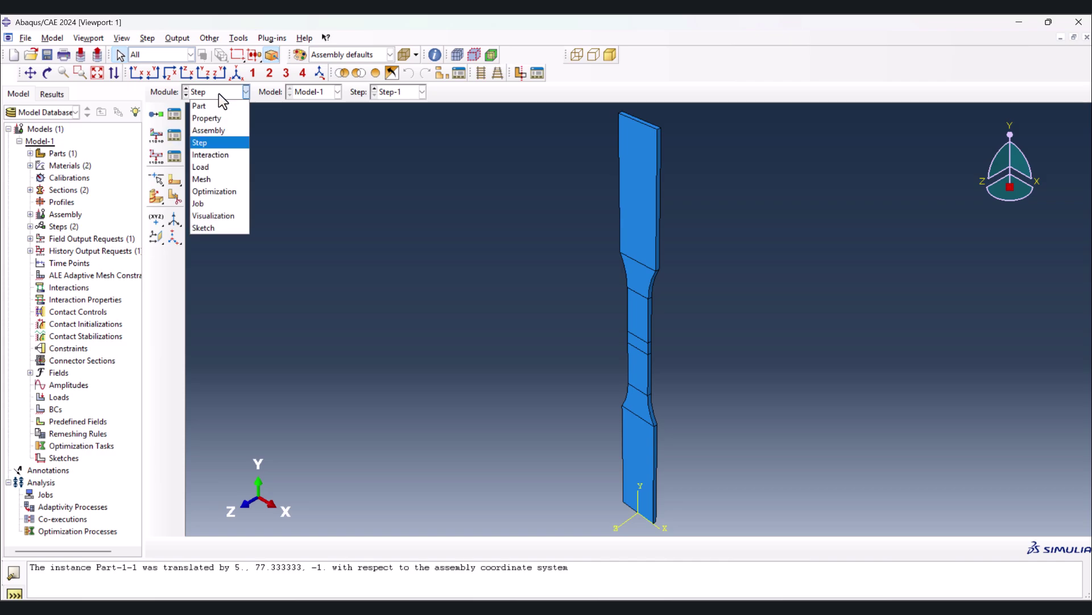
{"action": "left_click", "coordinate": [224, 154]}
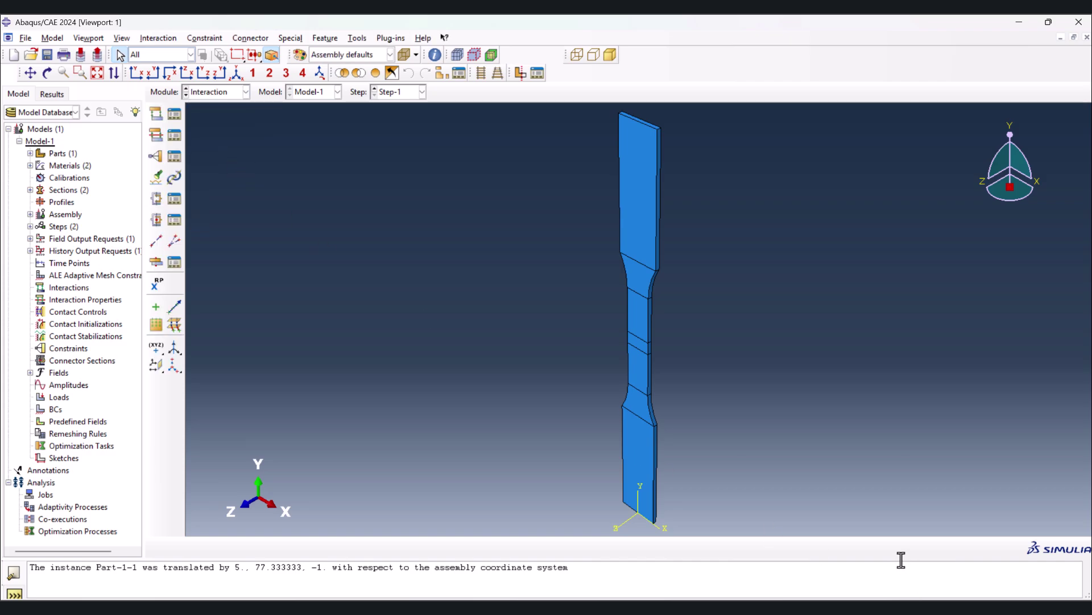
{"action": "left_click", "coordinate": [358, 38]}
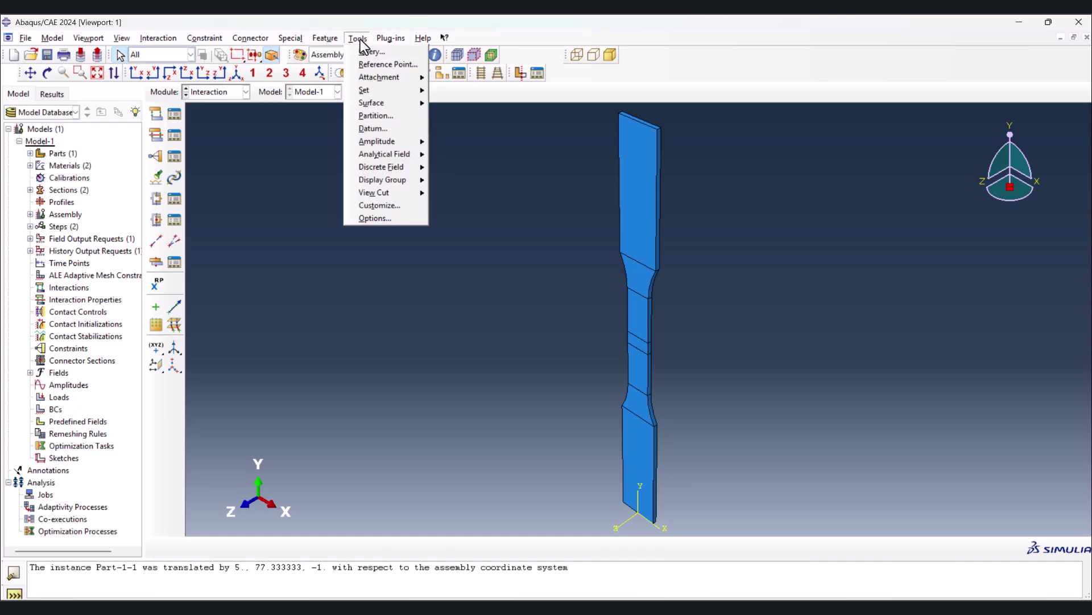
{"action": "left_click", "coordinate": [390, 65]}
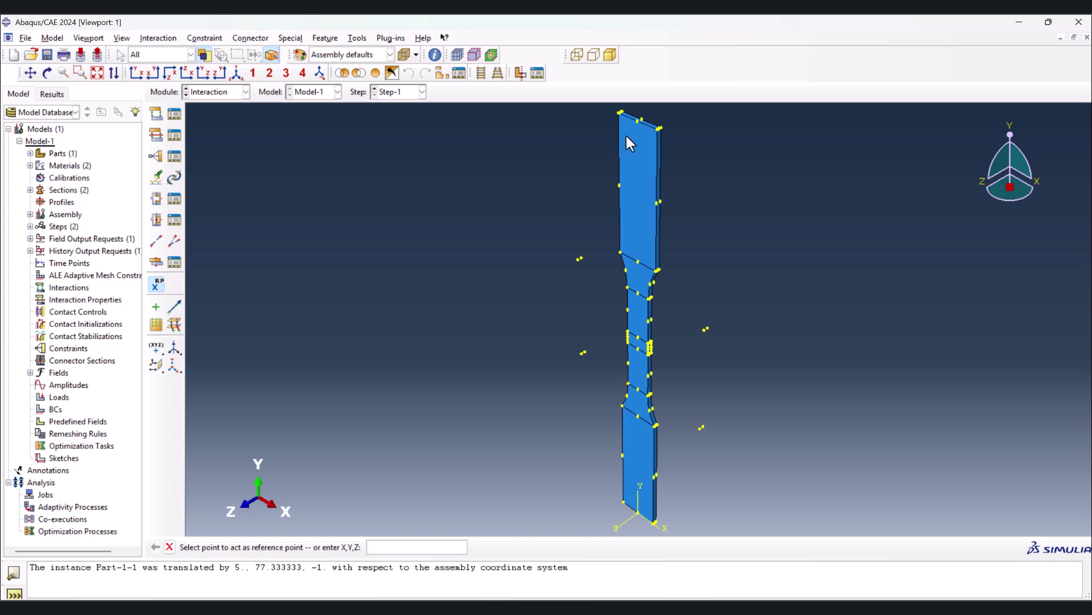
{"action": "left_click", "coordinate": [639, 121]}
Create a kinematic coupling between the reference point and the upper grip's node region, constraining all six degrees of freedom.
{"action": "left_click", "coordinate": [159, 157]}
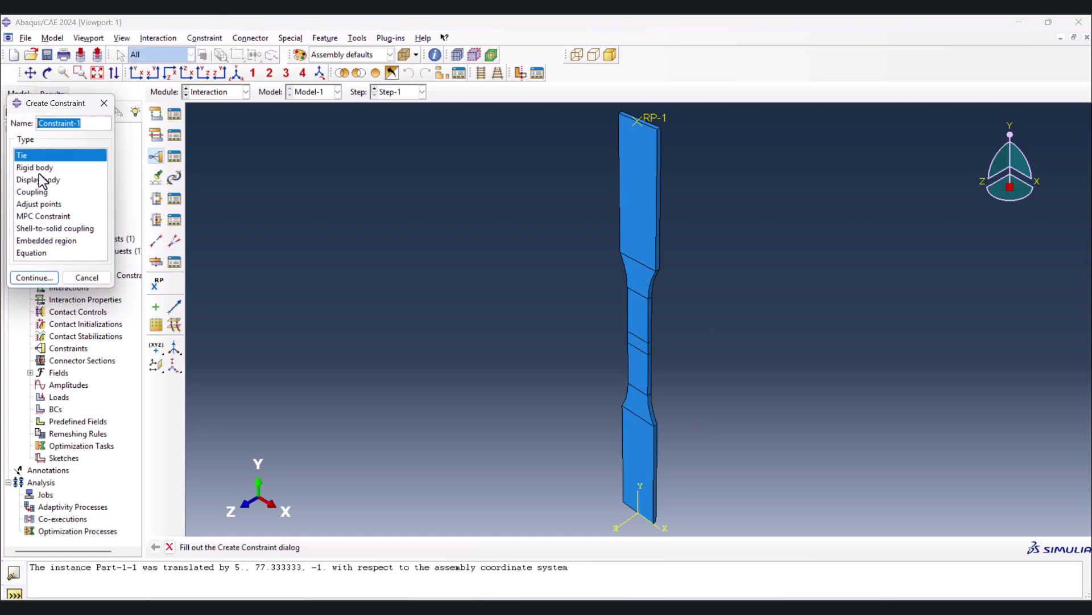
{"action": "left_click", "coordinate": [37, 193]}
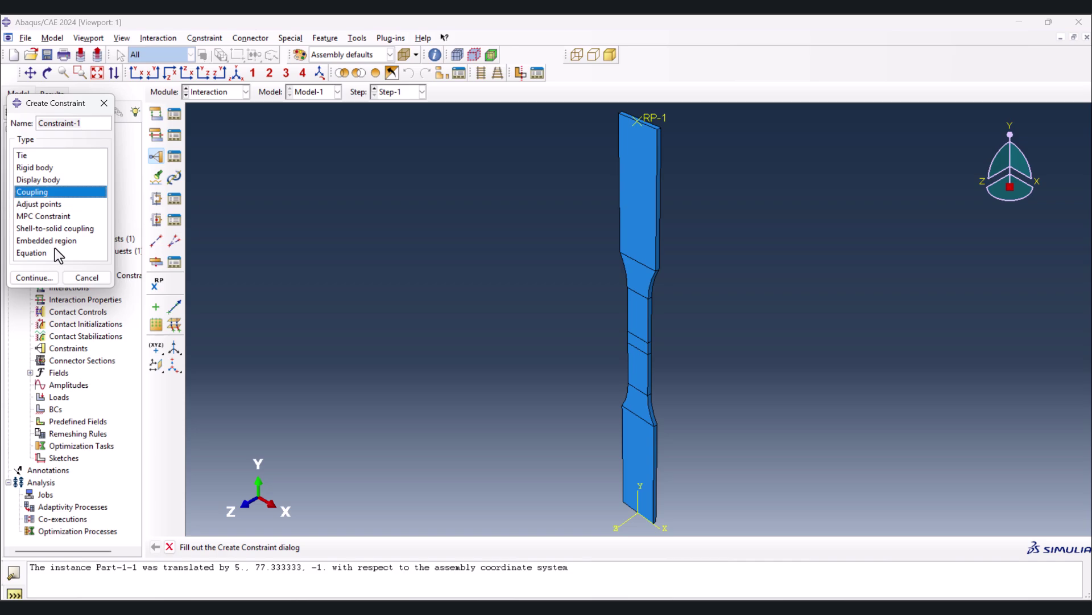
{"action": "left_click", "coordinate": [34, 278]}
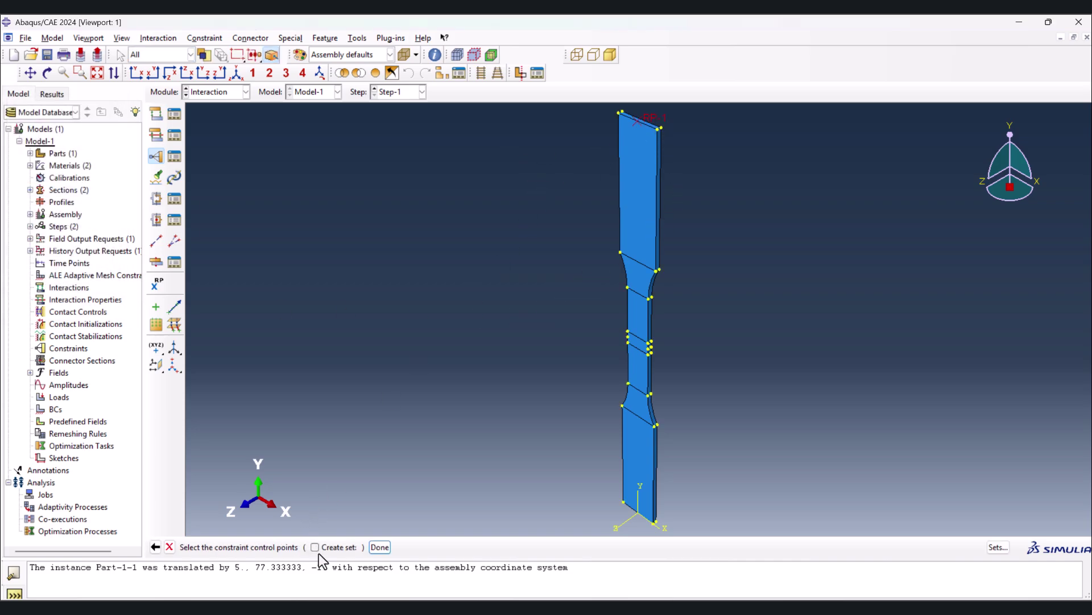
{"action": "left_click", "coordinate": [380, 547]}
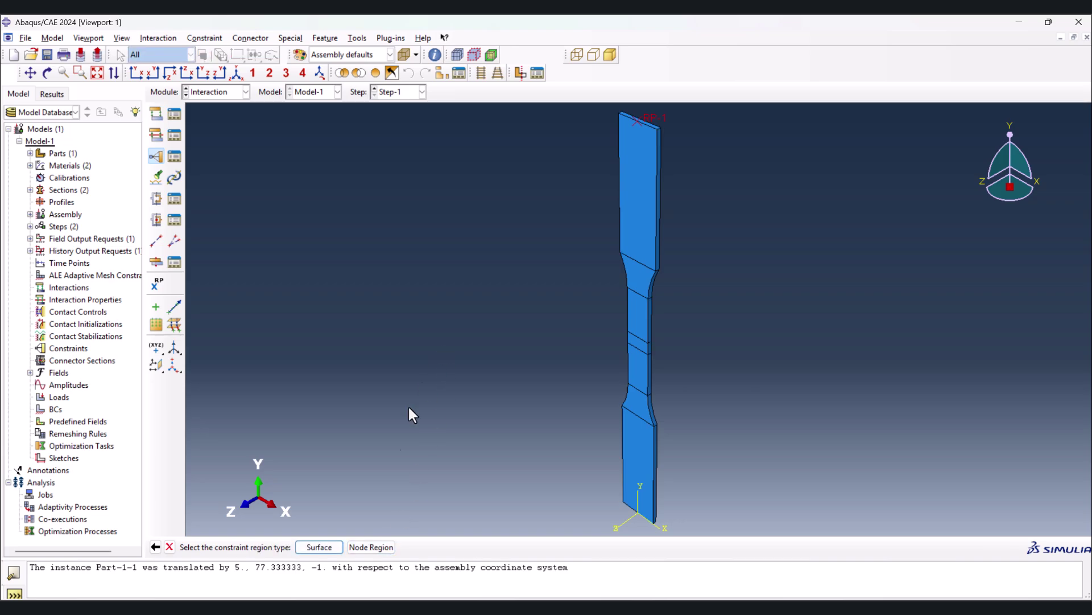
{"action": "left_click", "coordinate": [371, 547]}
{"action": "left_click_drag", "start_coordinate": [531, 151], "coordinate": [722, 211]}
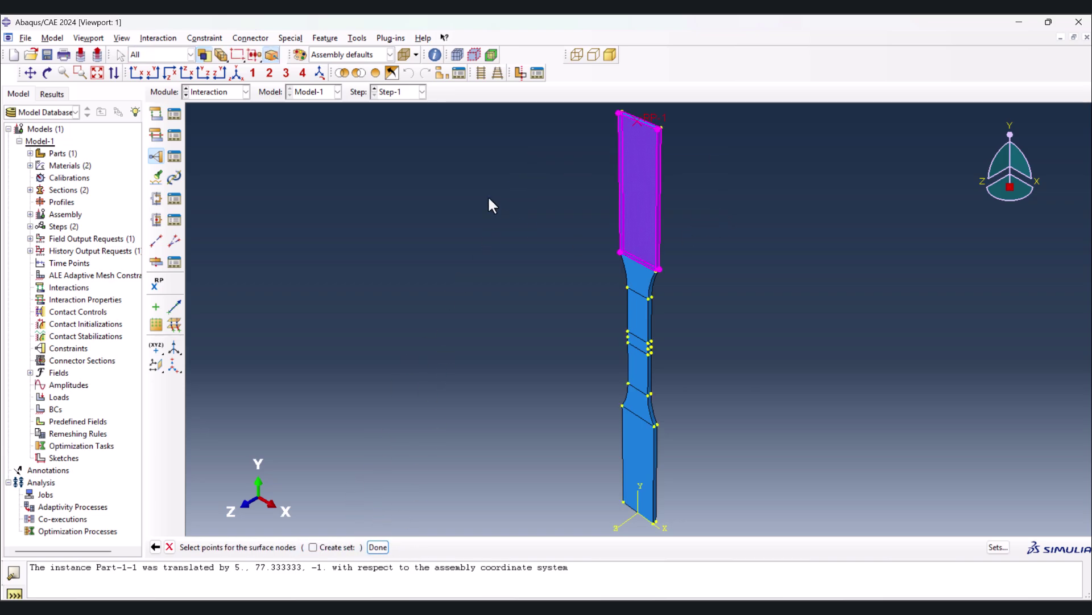
{"action": "left_click", "coordinate": [377, 547]}
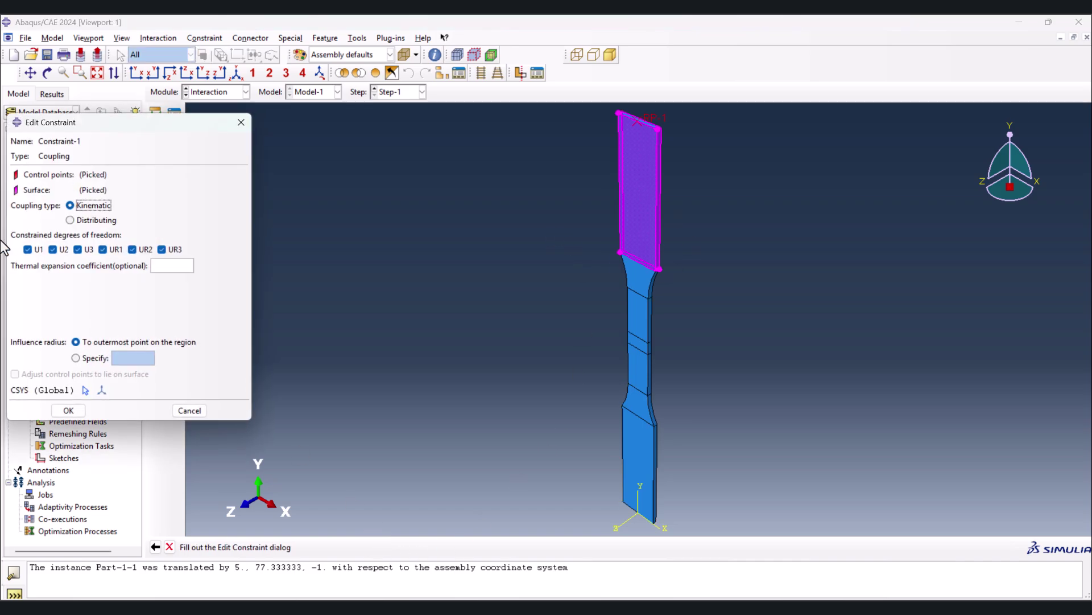
{"action": "left_click", "coordinate": [69, 410]}
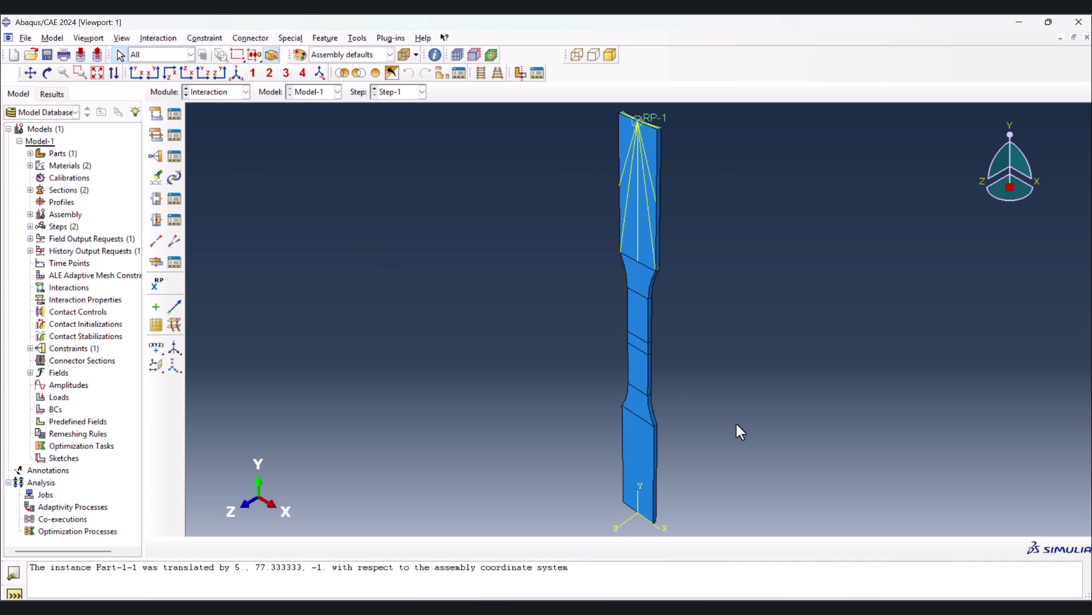
Create an encastre boundary condition in the Initial step on the lower grip section of the specimen, working in the Load module.
{"action": "left_click", "coordinate": [227, 93]}
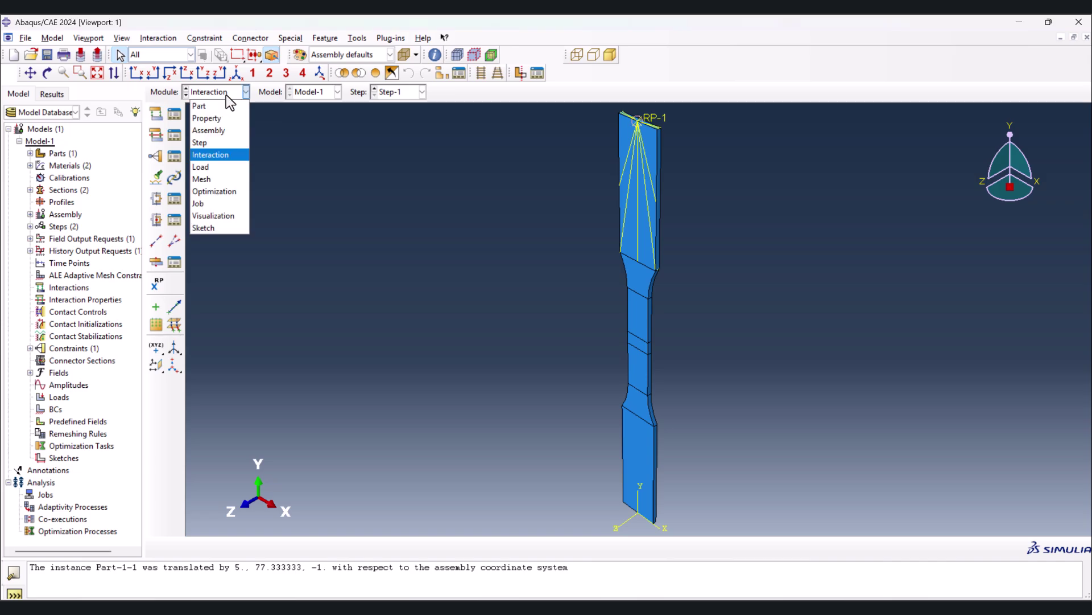
{"action": "left_click", "coordinate": [224, 168]}
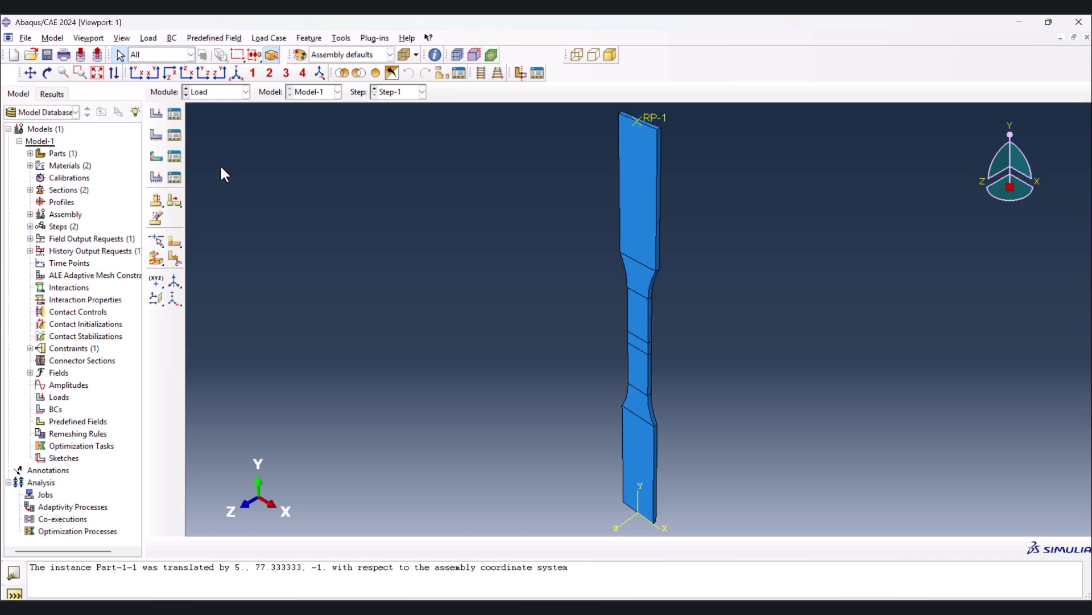
{"action": "left_click", "coordinate": [173, 137]}
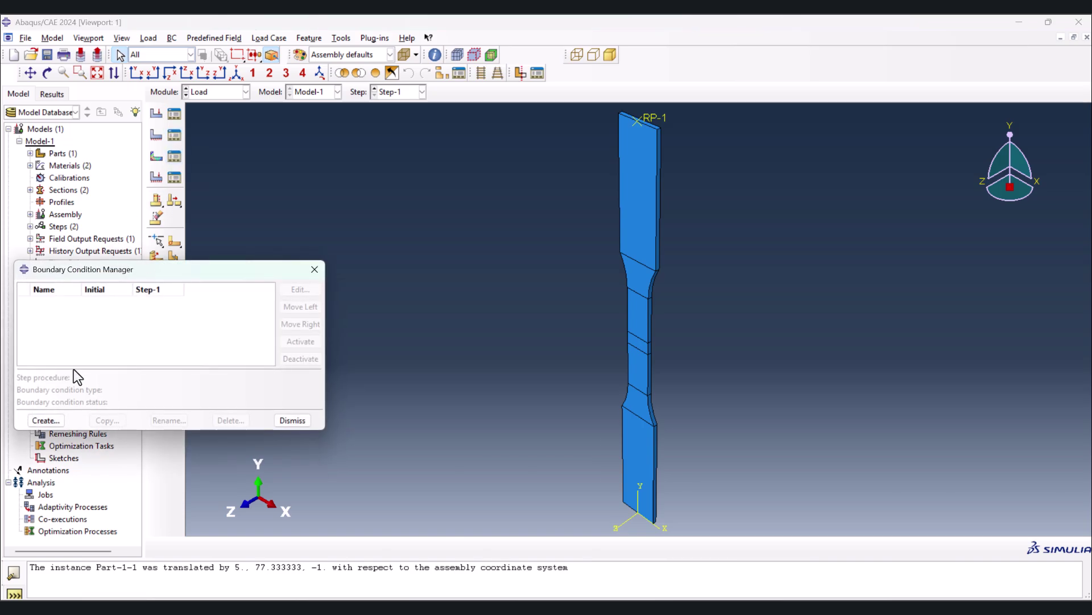
{"action": "left_click", "coordinate": [56, 424]}
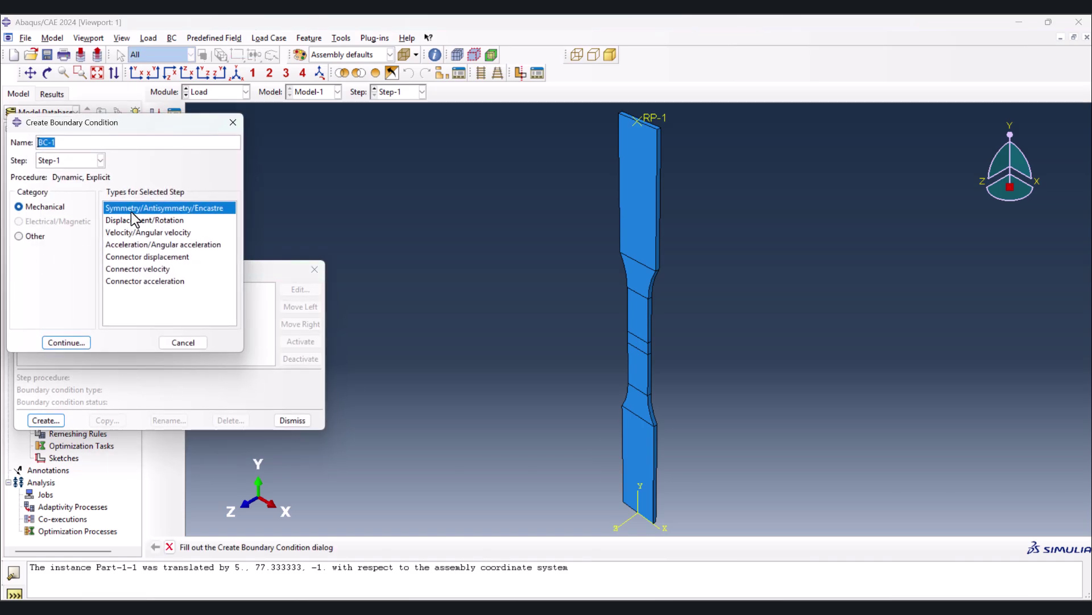
{"action": "left_click", "coordinate": [69, 156]}
{"action": "left_click", "coordinate": [64, 174]}
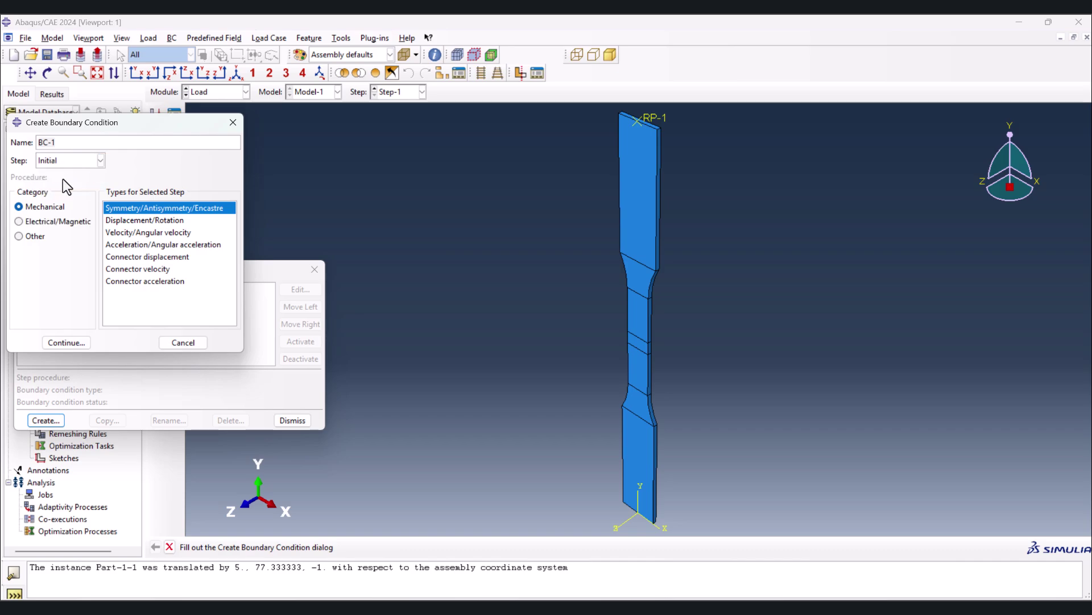
{"action": "left_click", "coordinate": [65, 341]}
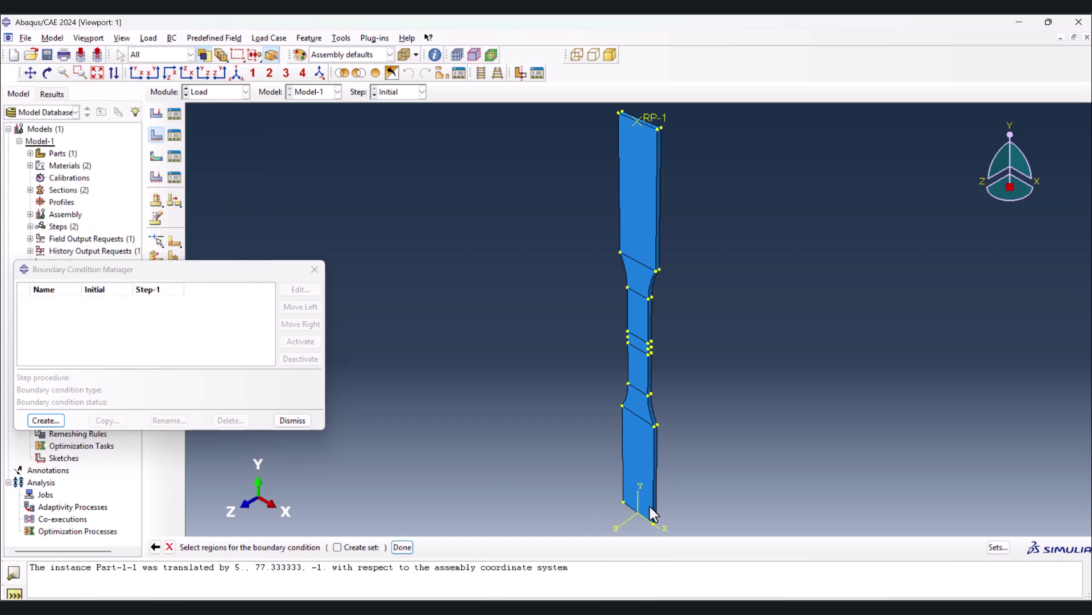
{"action": "left_click_drag", "start_coordinate": [592, 447], "coordinate": [737, 527]}
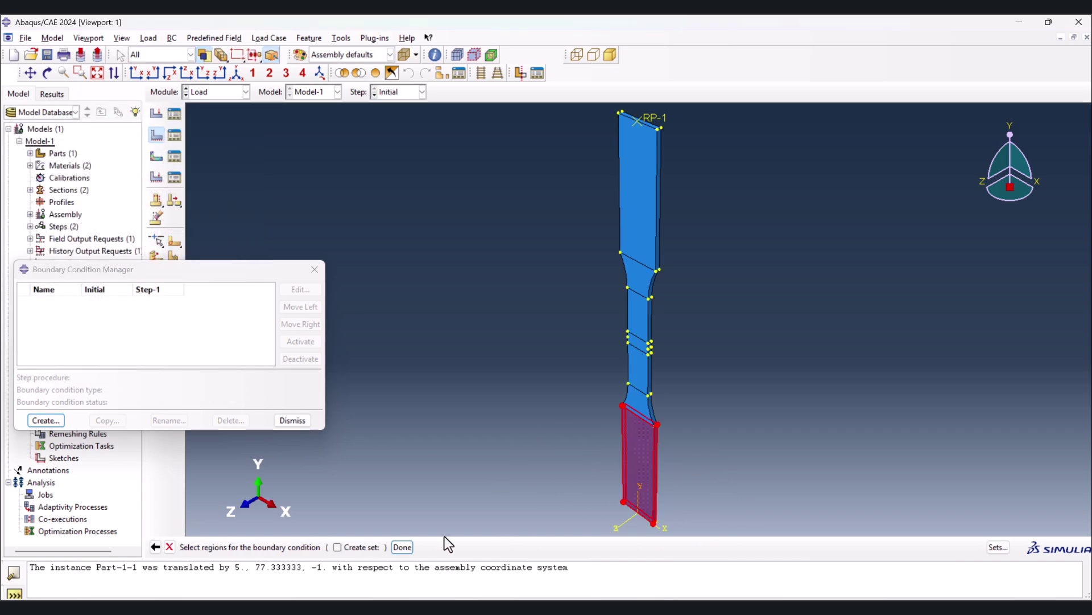
{"action": "left_click", "coordinate": [405, 548]}
{"action": "left_click", "coordinate": [48, 344]}
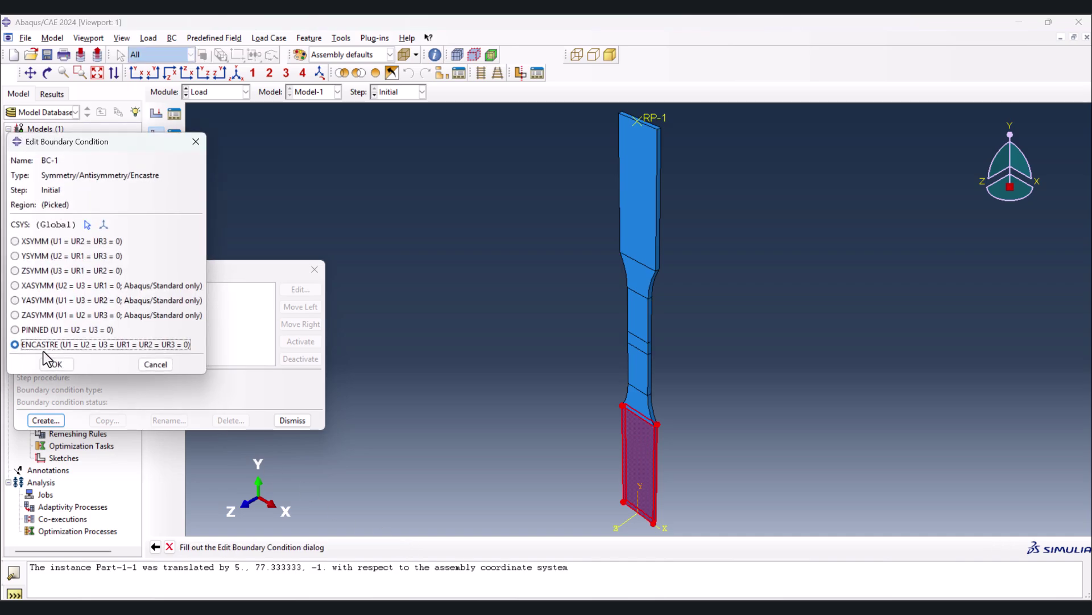
{"action": "left_click", "coordinate": [55, 365]}
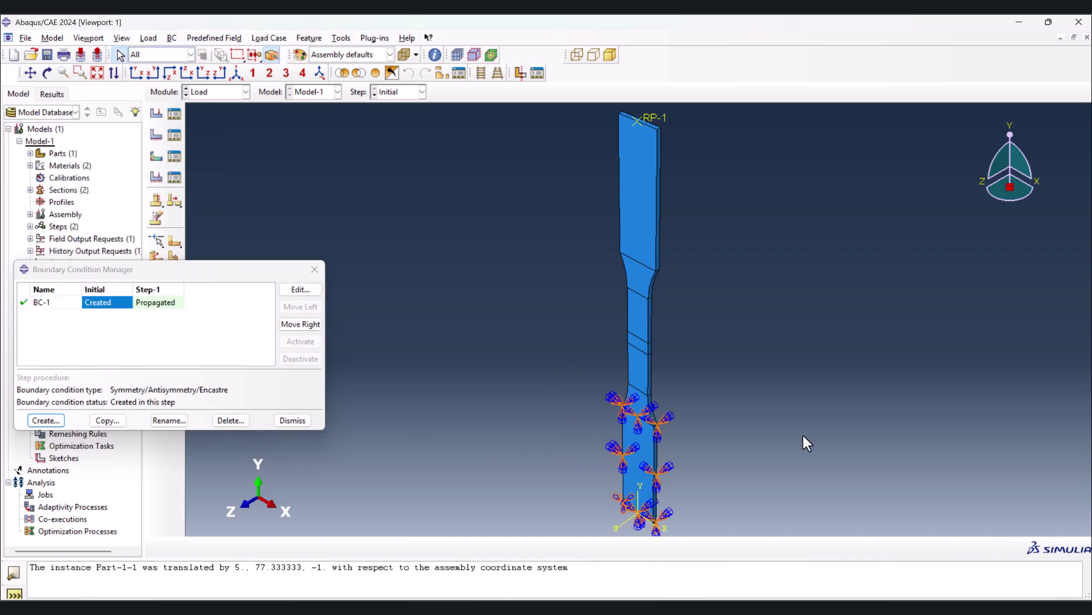
Create a displacement/rotation boundary condition in the Initial step on reference point RP-1, constraining U1, U2, U3, UR1, UR2 and UR3.
{"action": "left_click", "coordinate": [45, 420]}
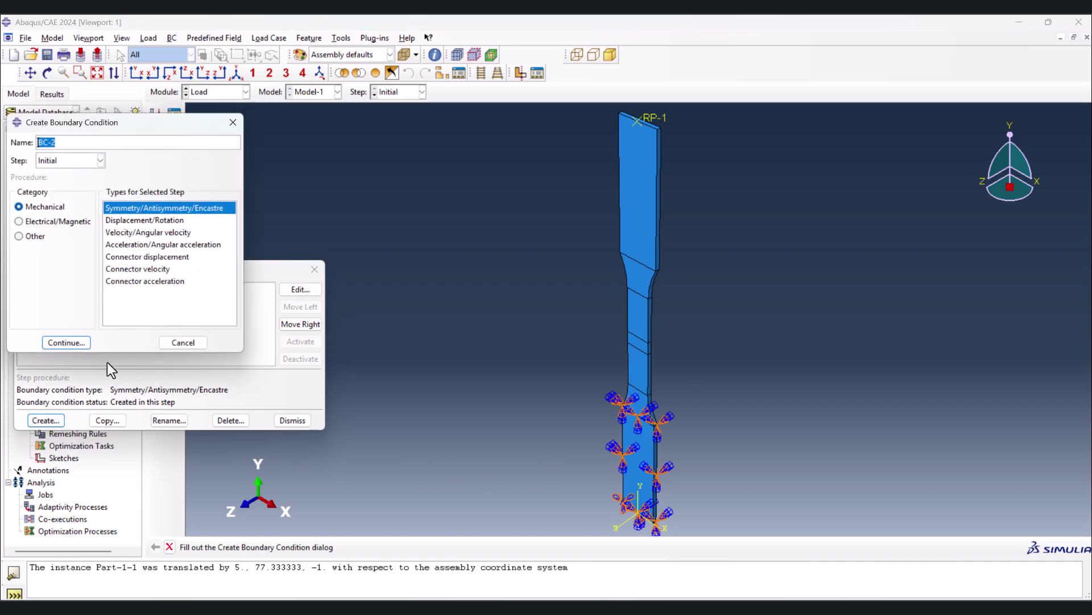
{"action": "left_click", "coordinate": [122, 221]}
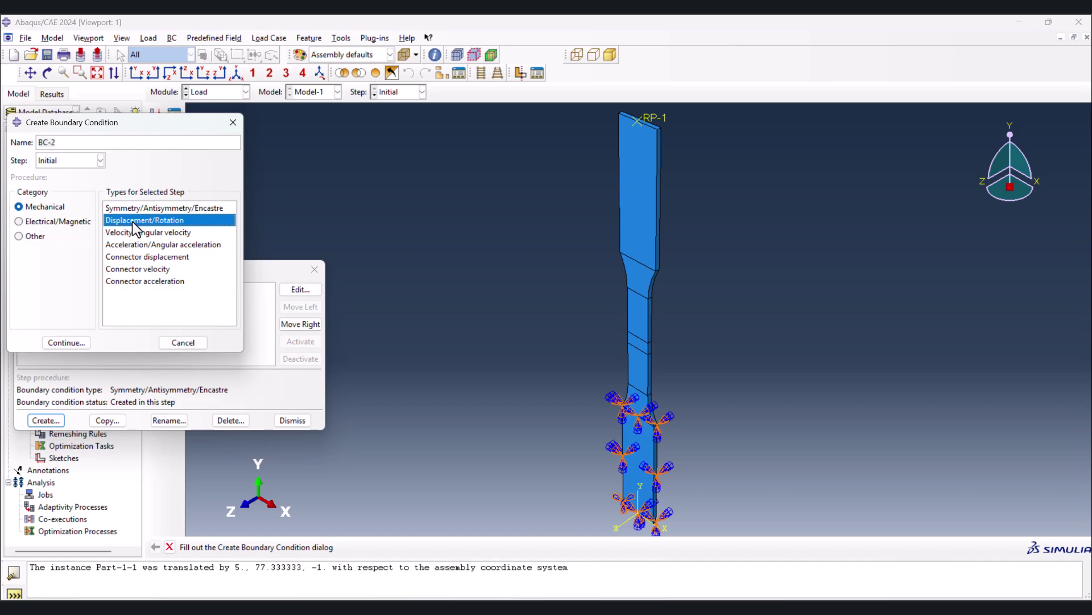
{"action": "left_click", "coordinate": [66, 342]}
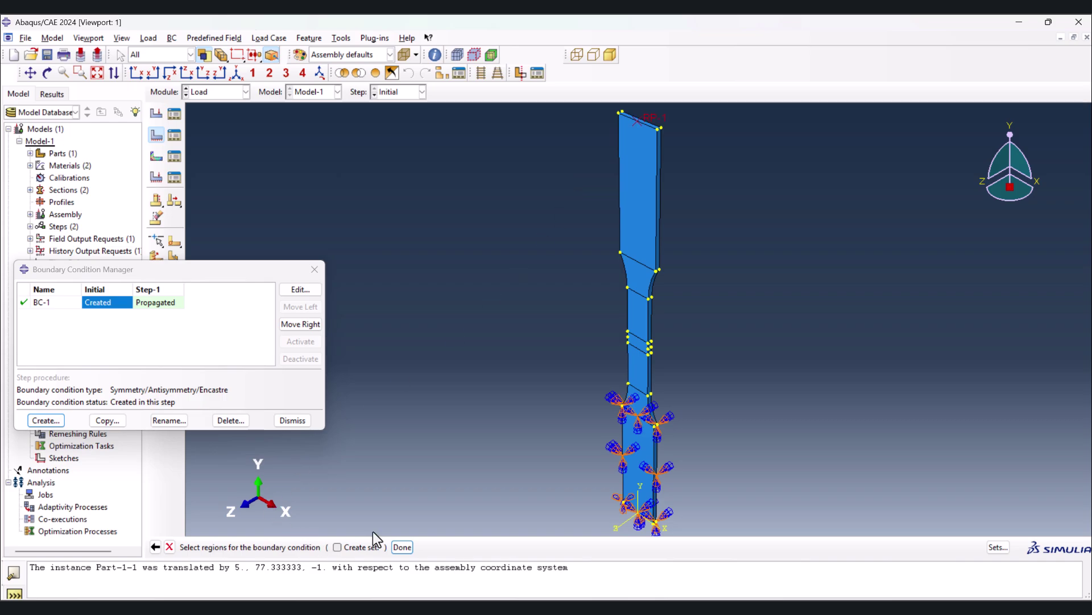
{"action": "left_click", "coordinate": [402, 547]}
{"action": "left_click", "coordinate": [25, 241]}
{"action": "left_click", "coordinate": [25, 255]}
{"action": "left_click", "coordinate": [24, 272]}
{"action": "left_click", "coordinate": [25, 286]}
{"action": "left_click", "coordinate": [25, 300]}
{"action": "left_click", "coordinate": [26, 315]}
{"action": "left_click", "coordinate": [47, 416]}
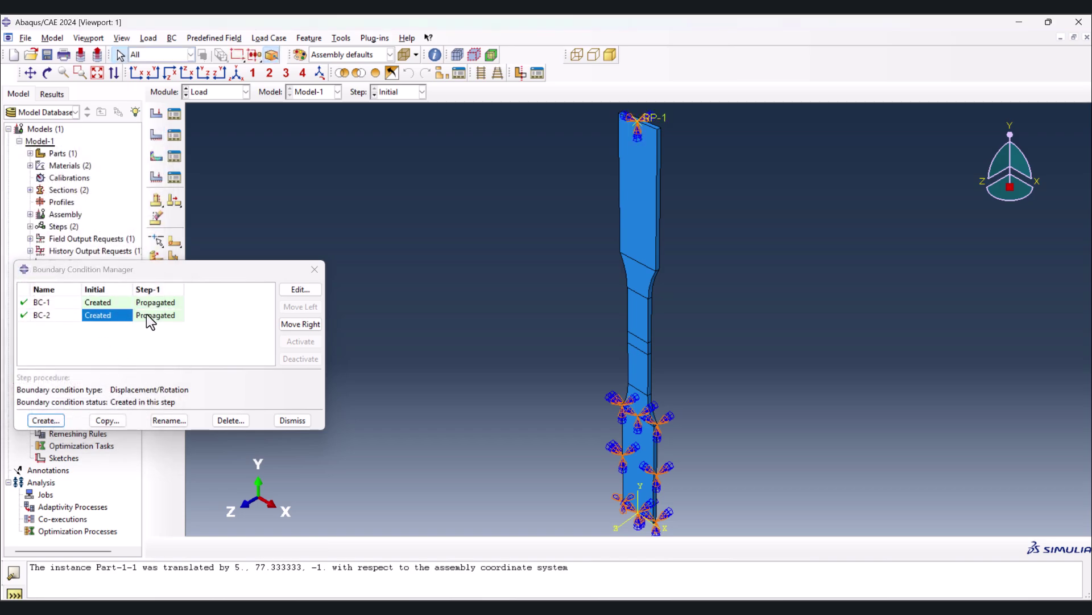
Edit the reference point's boundary condition in Step-1, setting the U2 displacement to 15.
{"action": "double_click", "coordinate": [149, 315]}
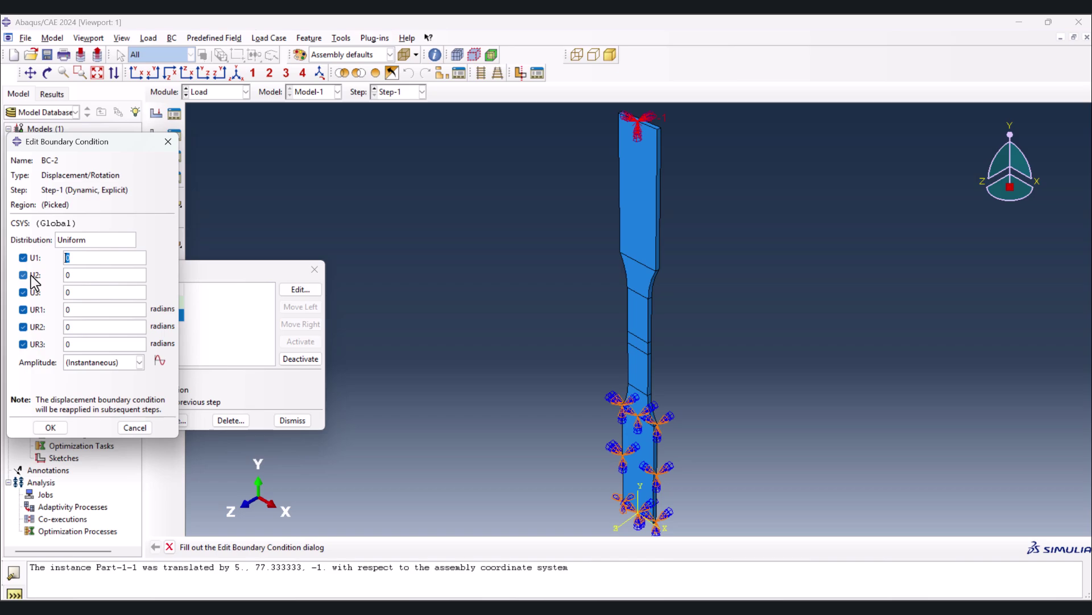
{"action": "double_click", "coordinate": [83, 279]}
{"action": "type", "text": "15"}
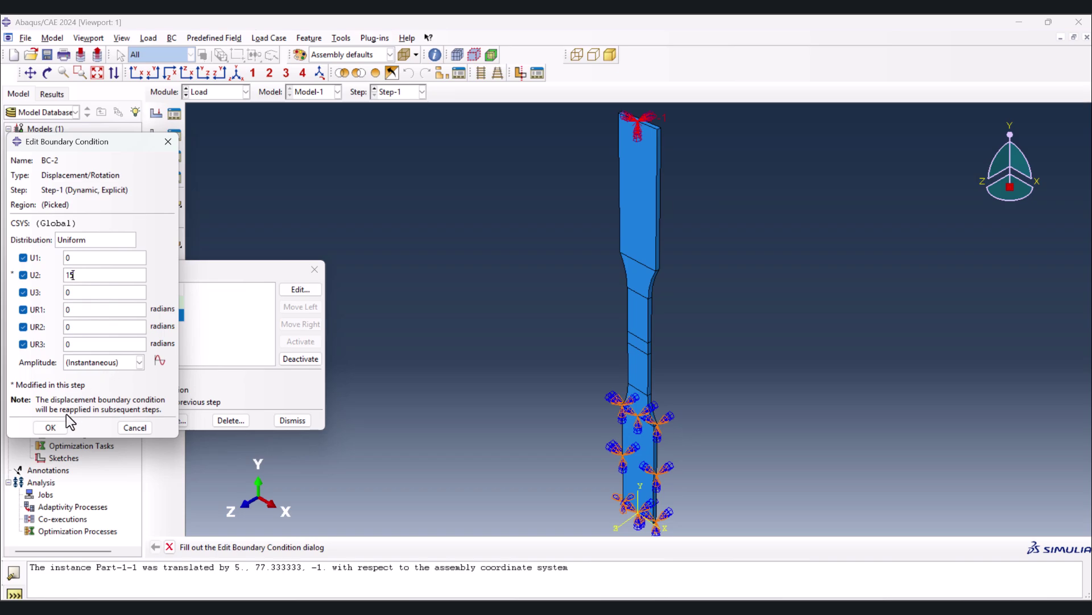
{"action": "left_click", "coordinate": [50, 428]}
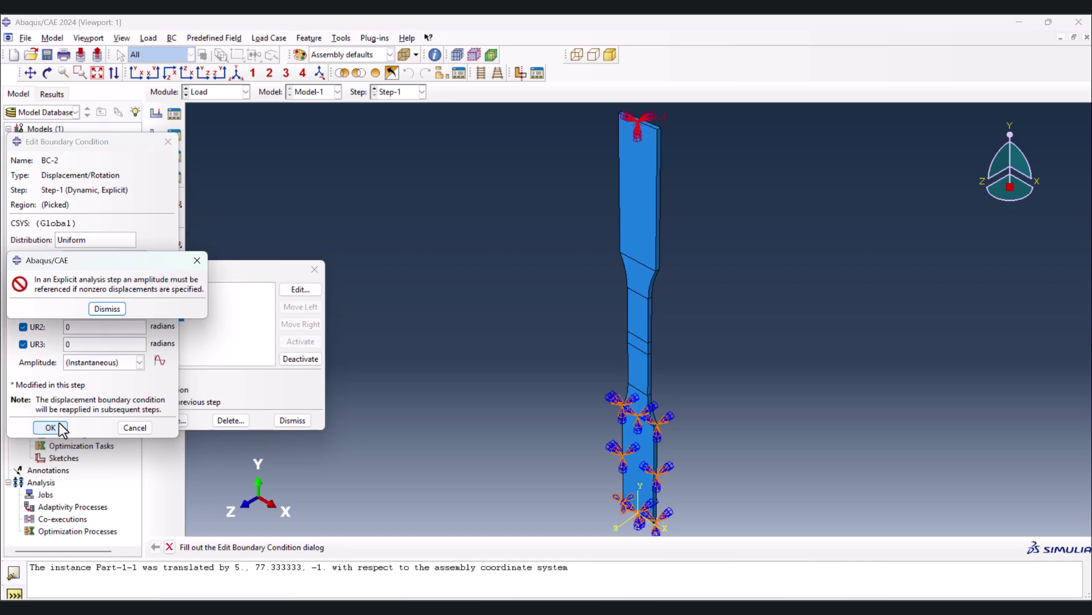
{"action": "left_click", "coordinate": [116, 308]}
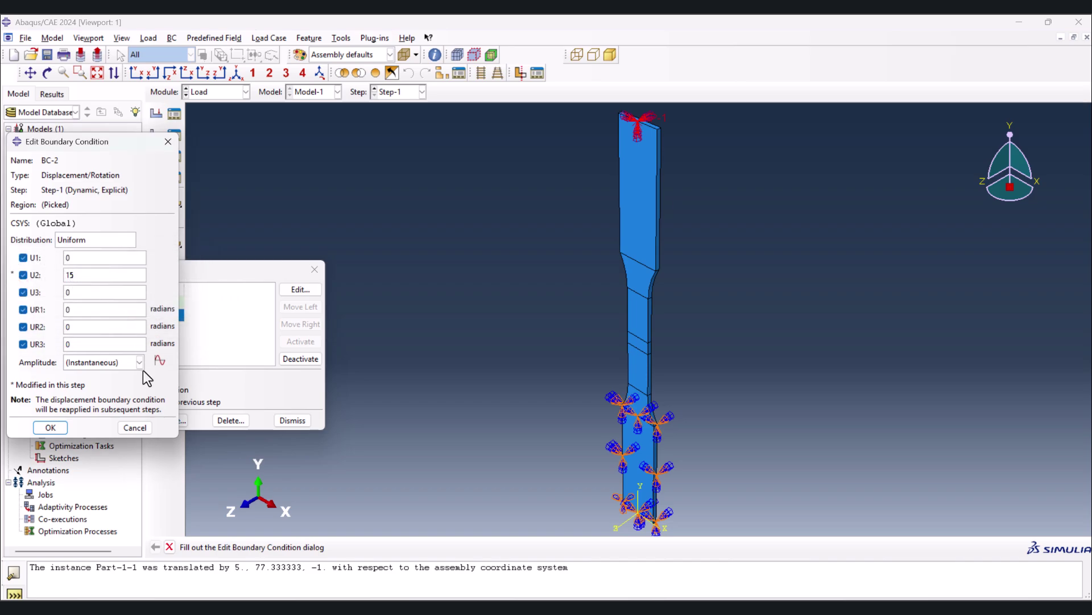
Create a tabular amplitude with matching time and amplitude values from 0 to 1 in increments of 0.1.
{"action": "left_click", "coordinate": [159, 361]}
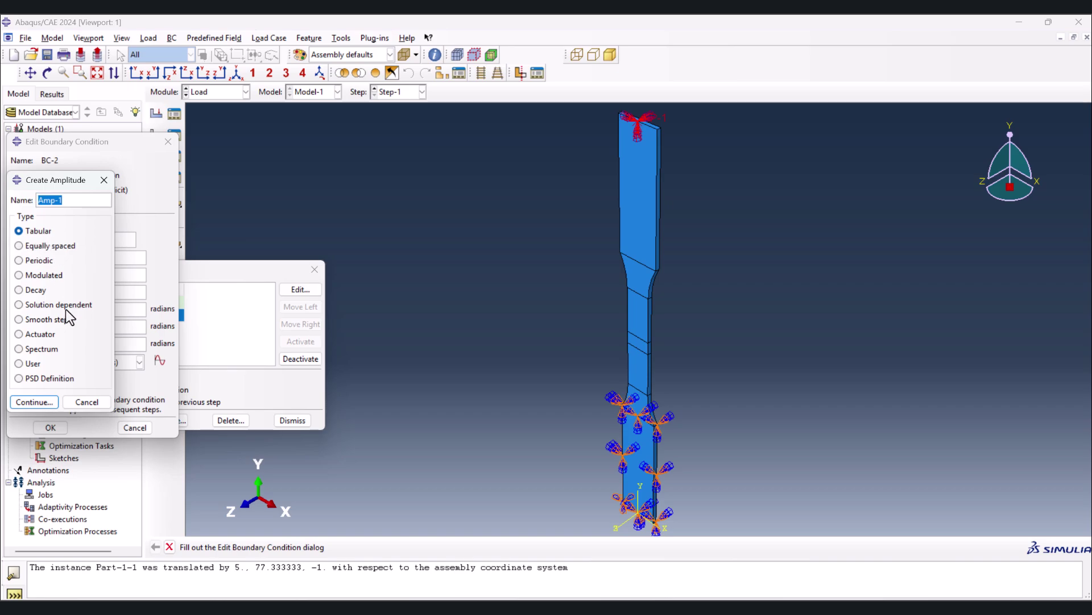
{"action": "left_click", "coordinate": [33, 402]}
{"action": "left_click", "coordinate": [55, 334]}
{"action": "type", "text": "0"}
{"action": "key", "text": "Tab"}
{"action": "type", "text": "0"}
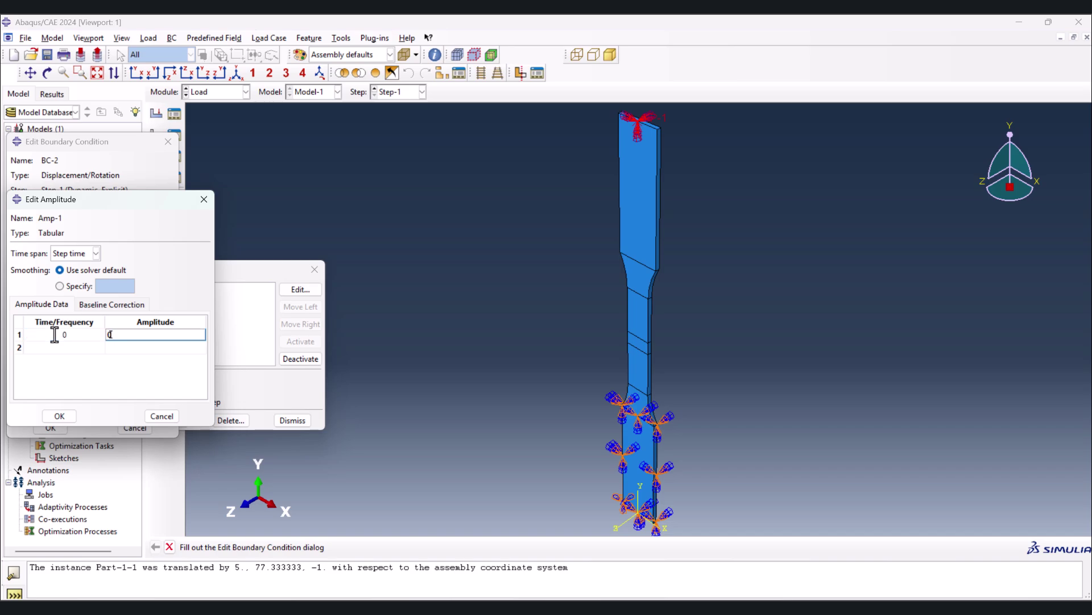
{"action": "key", "text": "Tab"}
{"action": "type", "text": ".1"}
{"action": "key", "text": "Tab"}
{"action": "type", "text": ".1"}
{"action": "key", "text": "Tab"}
{"action": "type", "text": ".2"}
{"action": "key", "text": "Tab"}
{"action": "type", "text": ".2"}
{"action": "key", "text": "Tab"}
{"action": "type", "text": ".3"}
{"action": "key", "text": "Tab"}
{"action": "type", "text": ".3"}
{"action": "key", "text": "Tab"}
{"action": "type", "text": ".4"}
{"action": "key", "text": "Tab"}
{"action": "type", "text": ".4"}
{"action": "key", "text": "Tab"}
{"action": "type", "text": ".5"}
{"action": "key", "text": "Tab"}
{"action": "type", "text": ".5"}
{"action": "key", "text": "Tab"}
{"action": "type", "text": ".6"}
{"action": "key", "text": "Tab"}
{"action": "type", "text": ".6"}
{"action": "key", "text": "Tab"}
{"action": "type", "text": ".7"}
{"action": "key", "text": "Tab"}
{"action": "type", "text": ".7"}
{"action": "key", "text": "Tab"}
{"action": "type", "text": ".8"}
{"action": "key", "text": "Tab"}
{"action": "type", "text": ".8"}
{"action": "key", "text": "Tab"}
{"action": "type", "text": ".9"}
{"action": "key", "text": "Tab"}
{"action": "type", "text": ".9"}
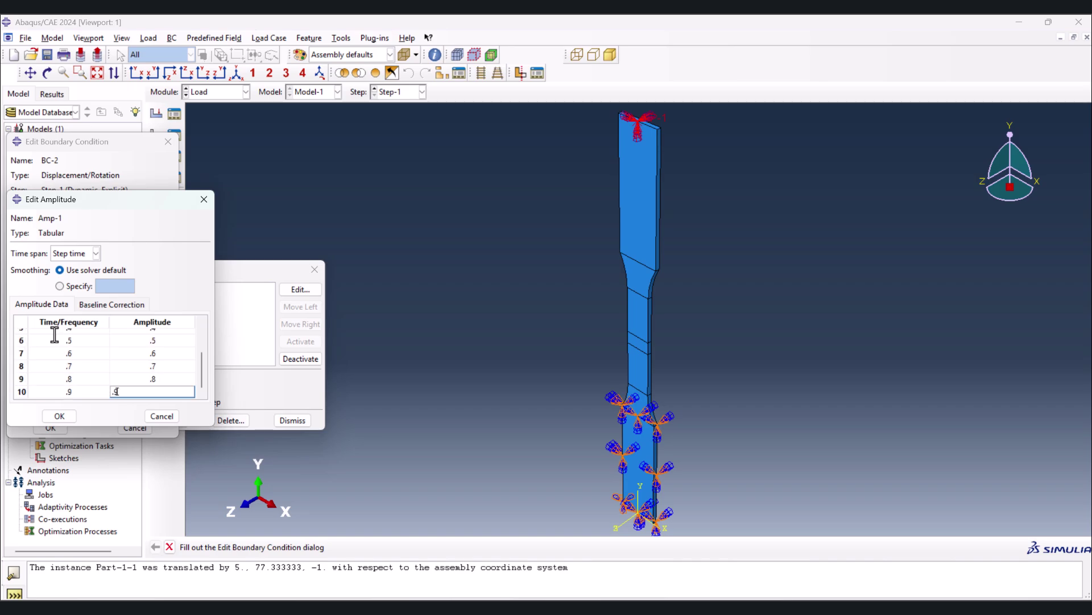
{"action": "key", "text": "Tab"}
{"action": "type", "text": "1"}
{"action": "key", "text": "Tab"}
{"action": "type", "text": "1"}
{"action": "scroll", "coordinate": [64, 340], "scroll_direction": "up", "scroll_amount": 2}
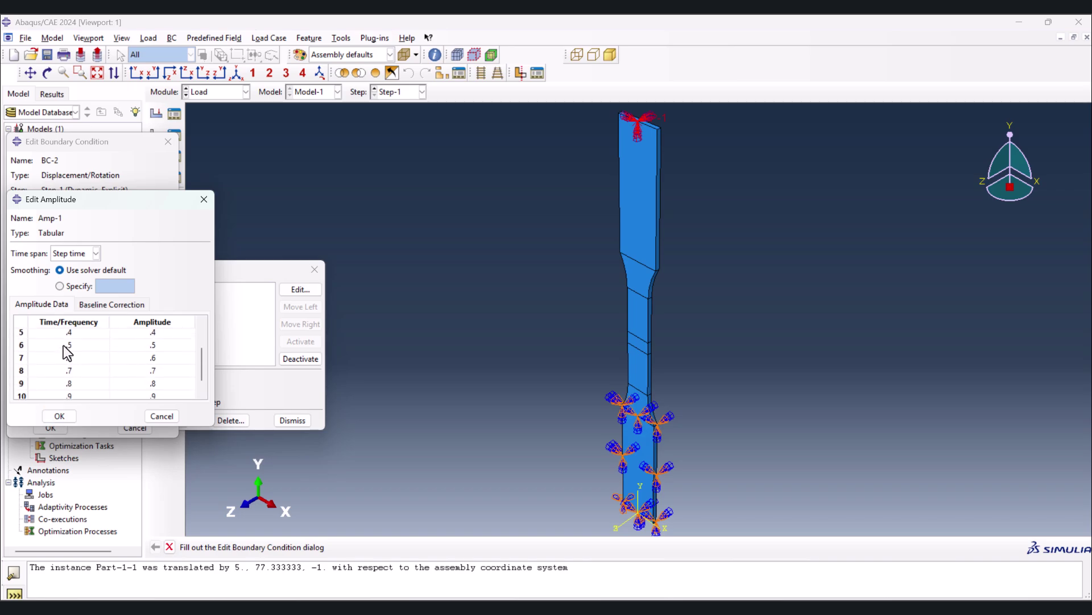
{"action": "left_click", "coordinate": [59, 416]}
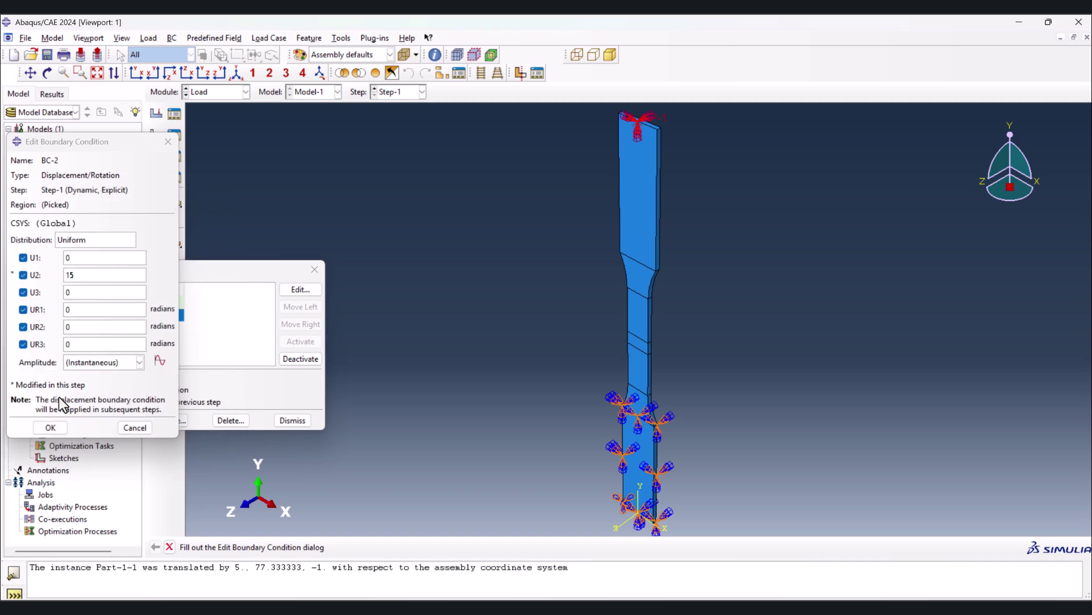
Assign amplitude Amp-1 to the reference point's displacement in Step-1 and close the boundary condition manager.
{"action": "left_click", "coordinate": [108, 364]}
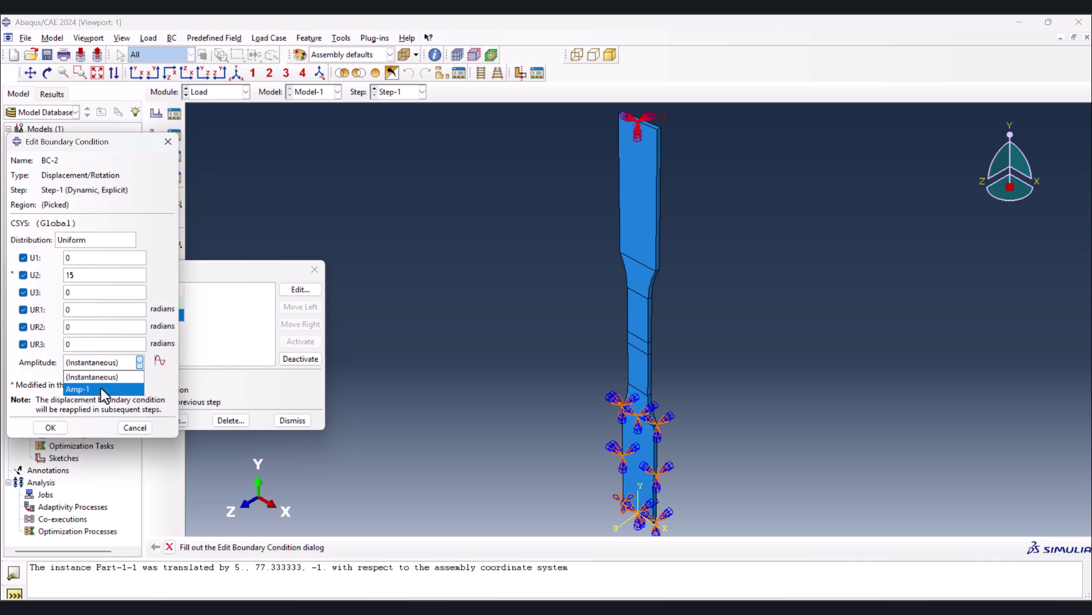
{"action": "left_click", "coordinate": [100, 389]}
{"action": "left_click", "coordinate": [51, 428]}
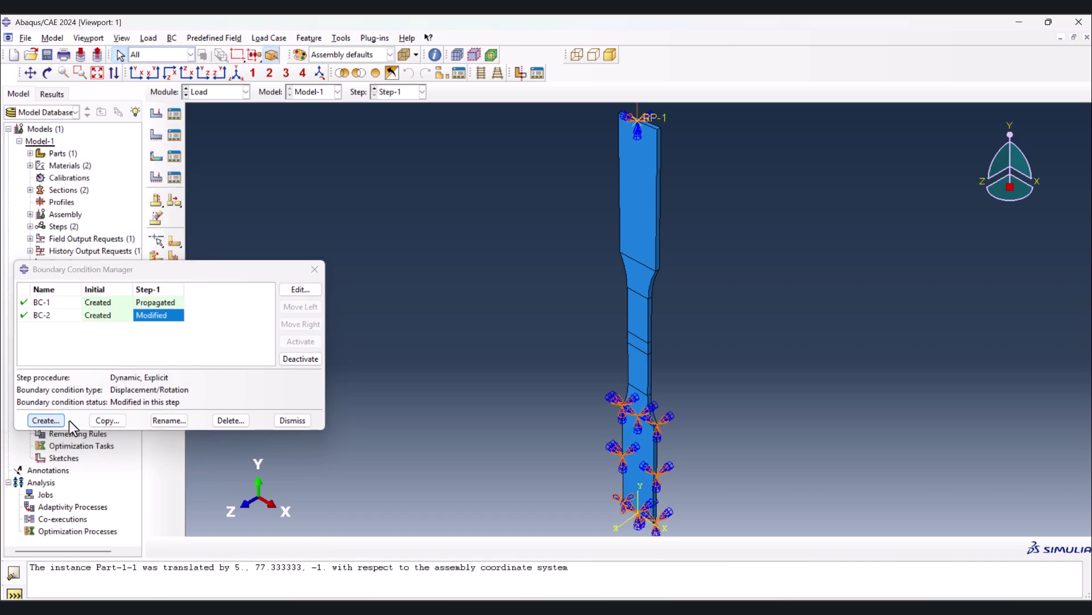
{"action": "left_click", "coordinate": [316, 265]}
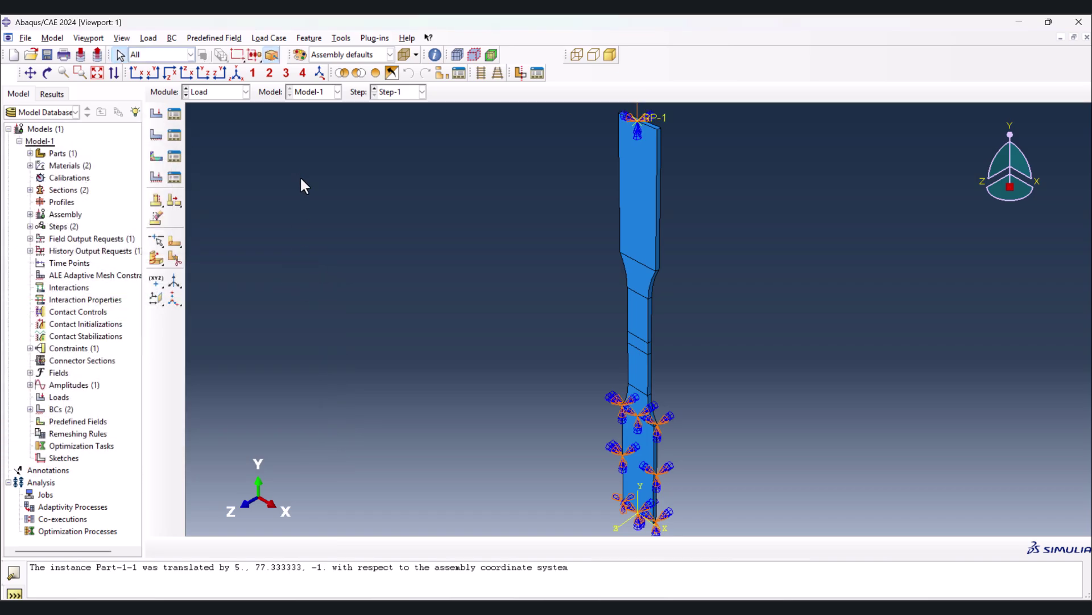
Generate an initial mesh on the specimen instance in the Mesh module.
{"action": "left_click", "coordinate": [220, 95]}
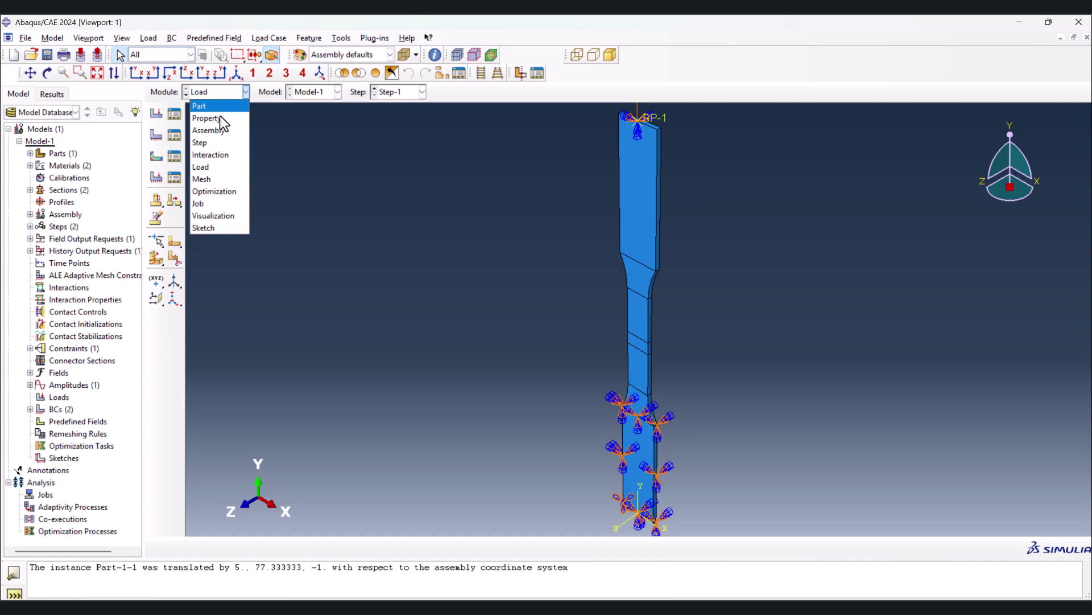
{"action": "left_click", "coordinate": [216, 177]}
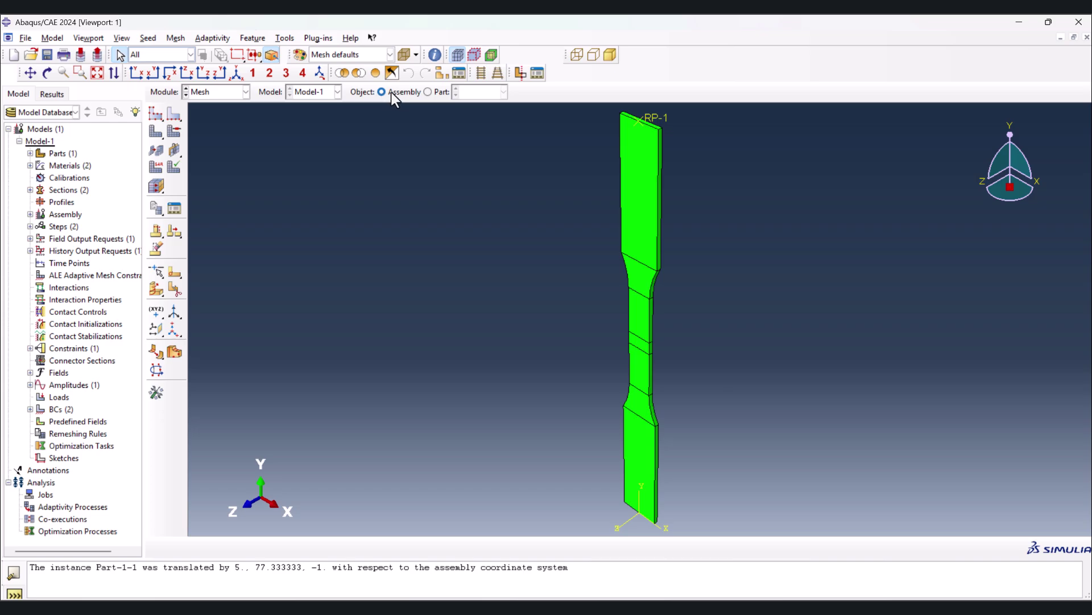
{"action": "left_click", "coordinate": [155, 132]}
{"action": "left_click", "coordinate": [293, 546]}
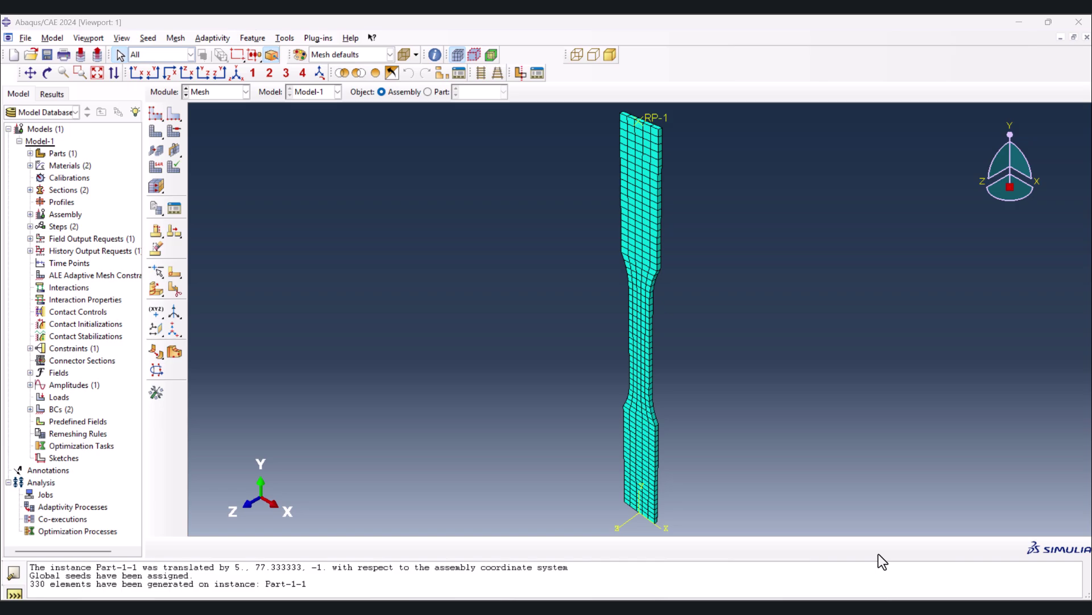
Reseed the specimen instance with an approximate global size of 1, discarding the existing mesh, and mesh it again.
{"action": "left_click", "coordinate": [155, 113]}
{"action": "type", "text": "1"}
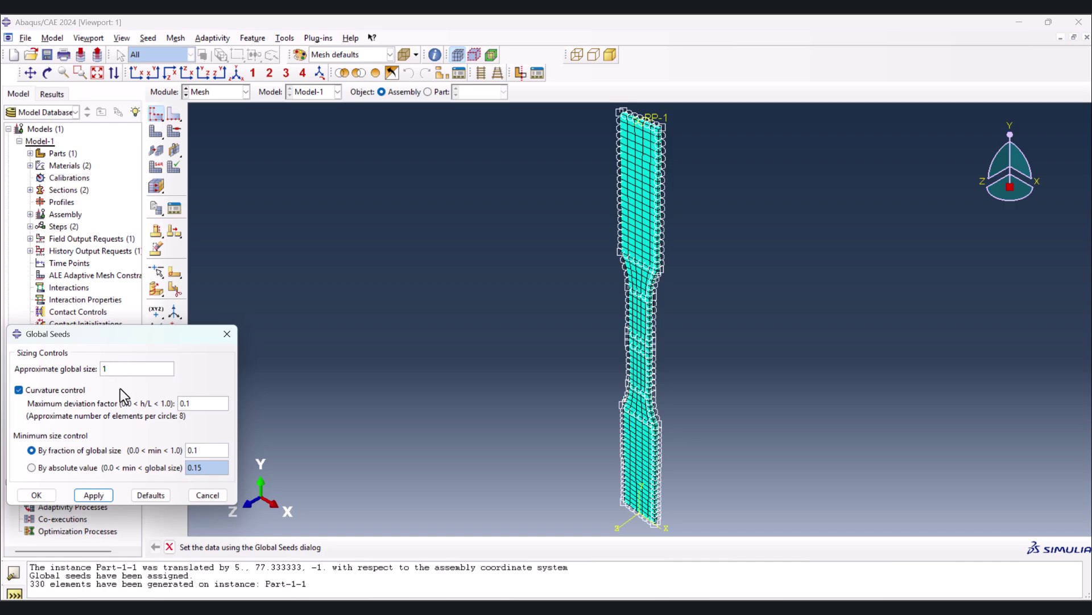
{"action": "left_click", "coordinate": [37, 495]}
{"action": "left_click", "coordinate": [75, 165]}
{"action": "left_click", "coordinate": [78, 184]}
{"action": "left_click", "coordinate": [156, 132]}
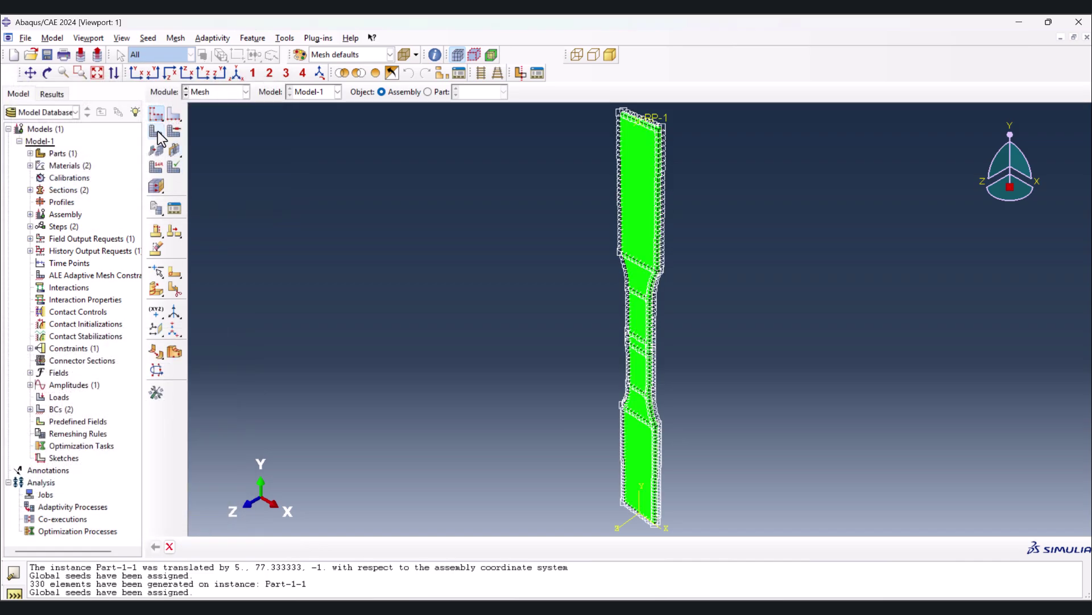
{"action": "left_click", "coordinate": [293, 546]}
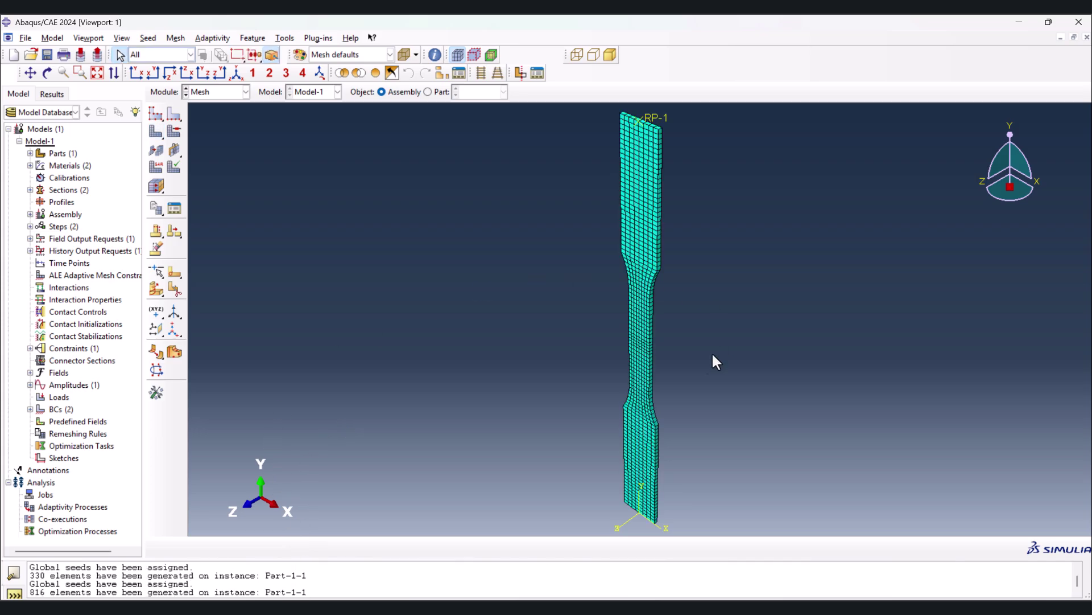
Create a full-analysis job named TensileTestWeld for Model-1 in the Job module with the default job settings.
{"action": "left_click", "coordinate": [206, 92]}
{"action": "left_click", "coordinate": [230, 203]}
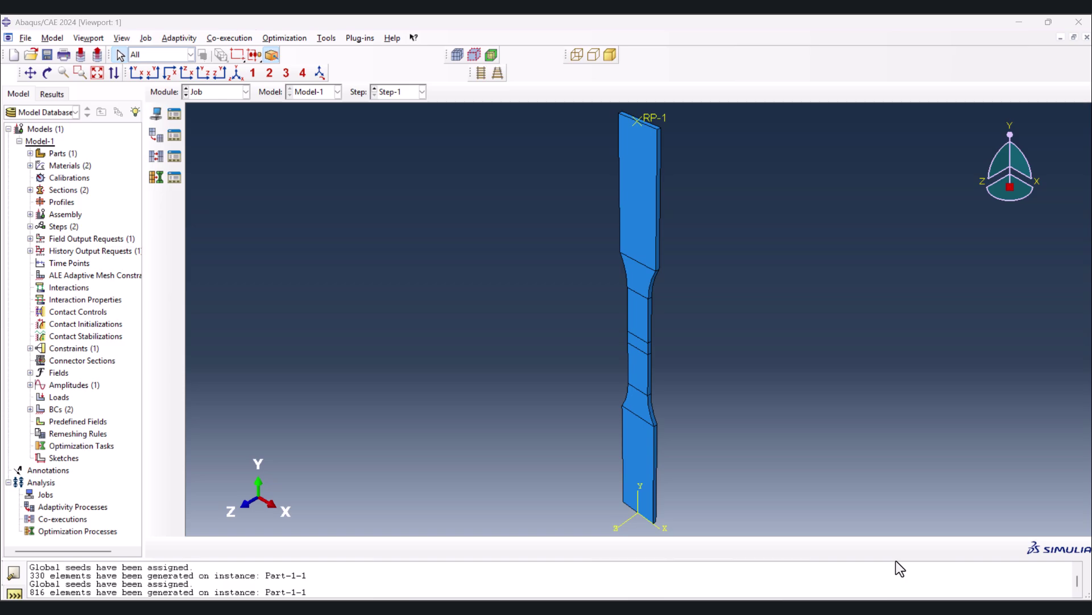
{"action": "left_click", "coordinate": [174, 113]}
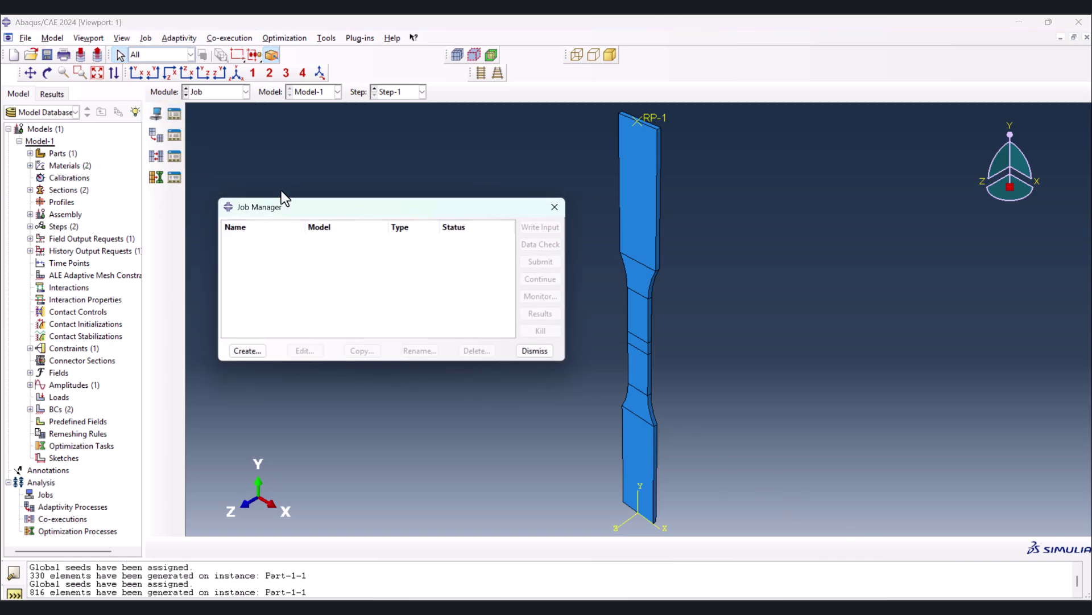
{"action": "left_click", "coordinate": [247, 349]}
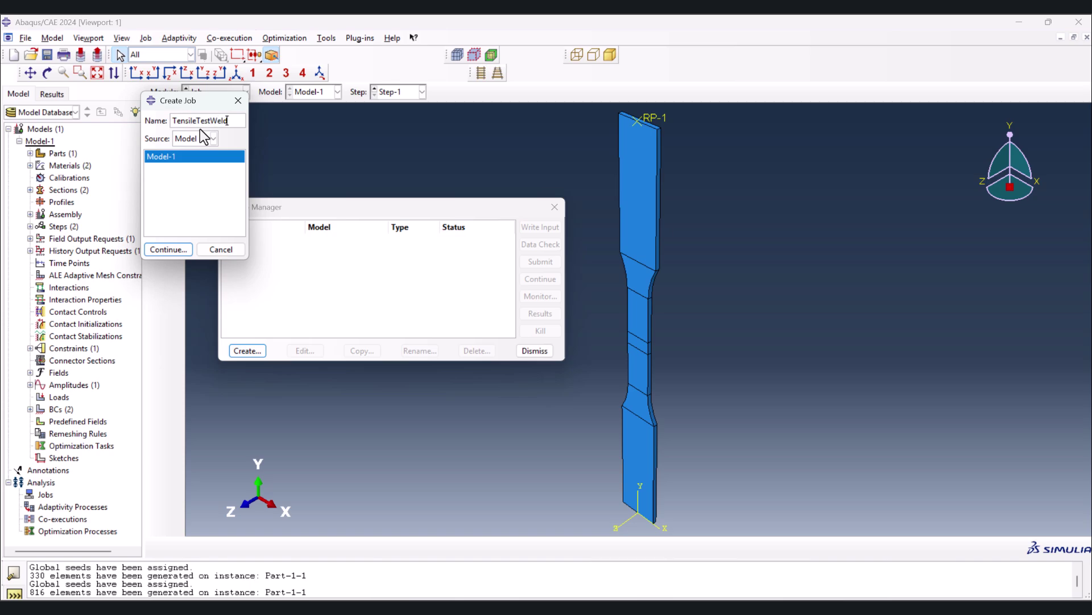
{"action": "left_click", "coordinate": [175, 251]}
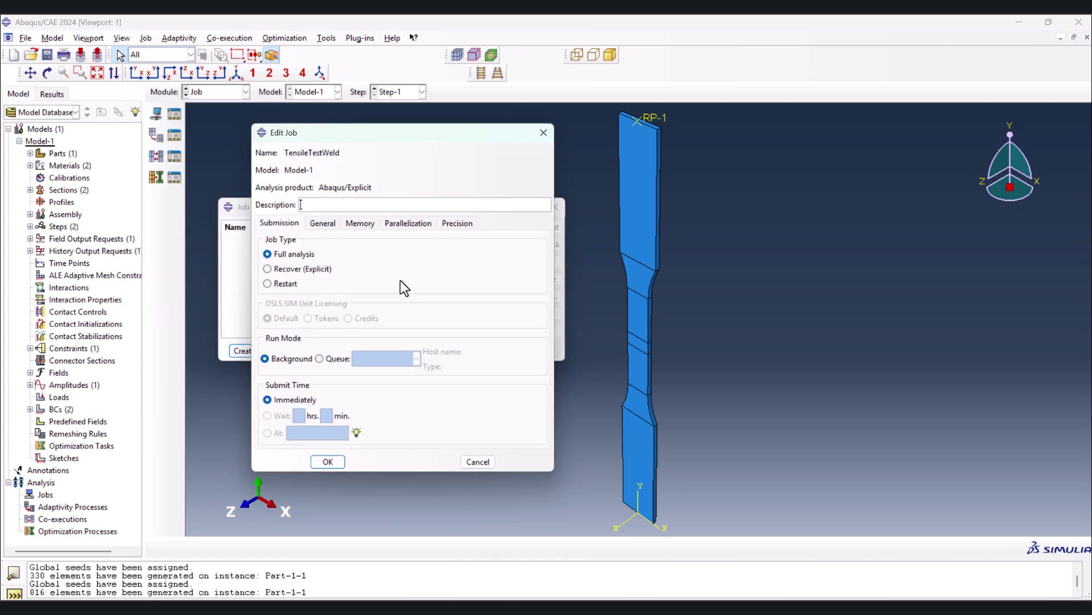
{"action": "left_click", "coordinate": [328, 461]}
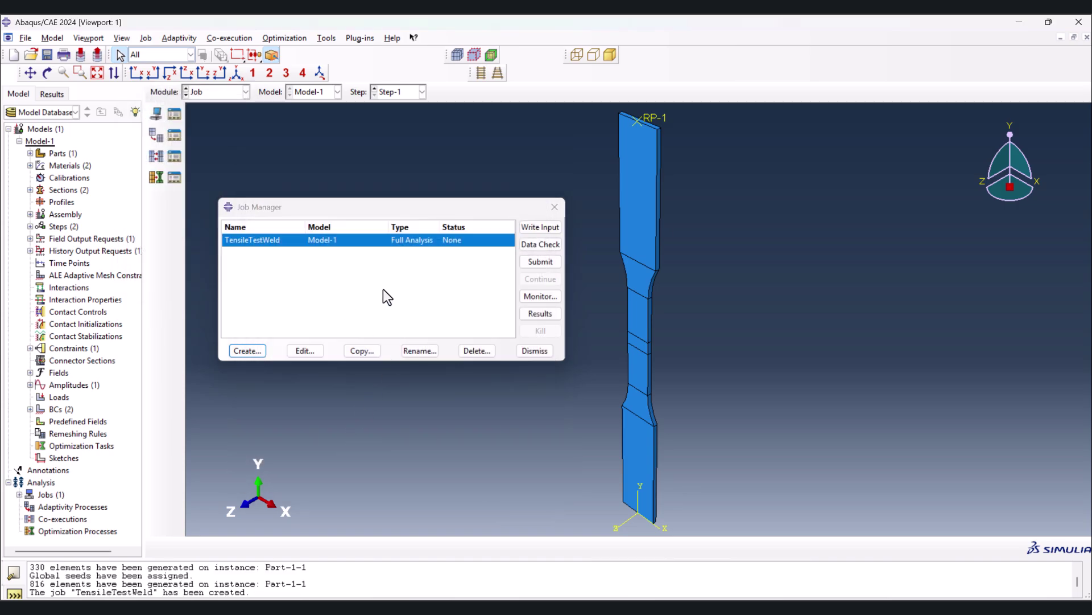
Submit the TensileTestWeld job and monitor its log and warnings until the run ends, then close the monitor.
{"action": "left_click", "coordinate": [550, 262]}
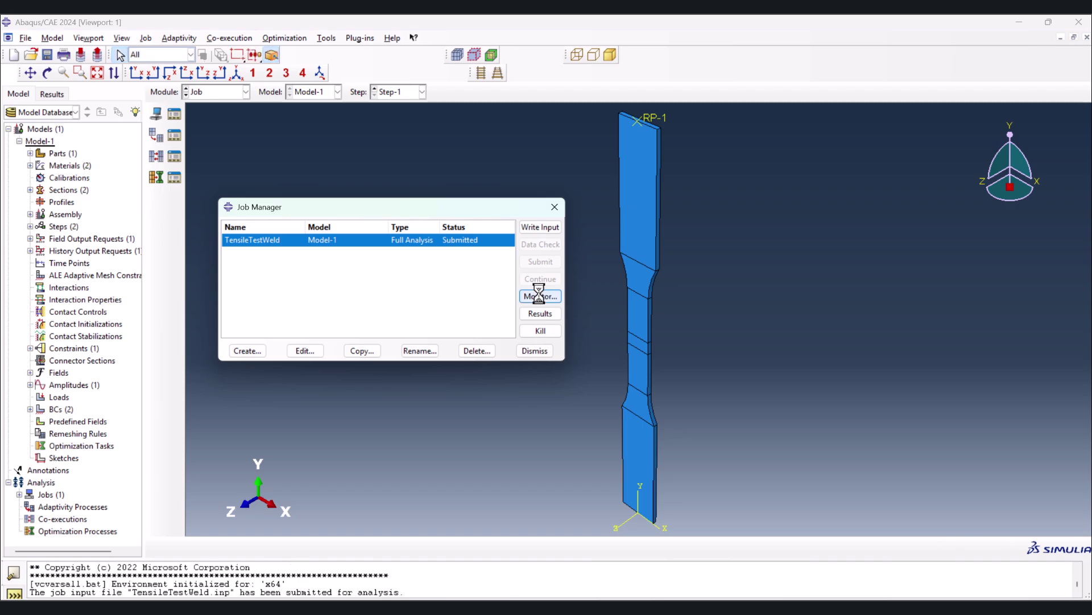
{"action": "left_click", "coordinate": [539, 296]}
{"action": "left_click_drag", "start_coordinate": [246, 105], "coordinate": [428, 133]}
{"action": "left_click_drag", "start_coordinate": [577, 377], "coordinate": [583, 424]}
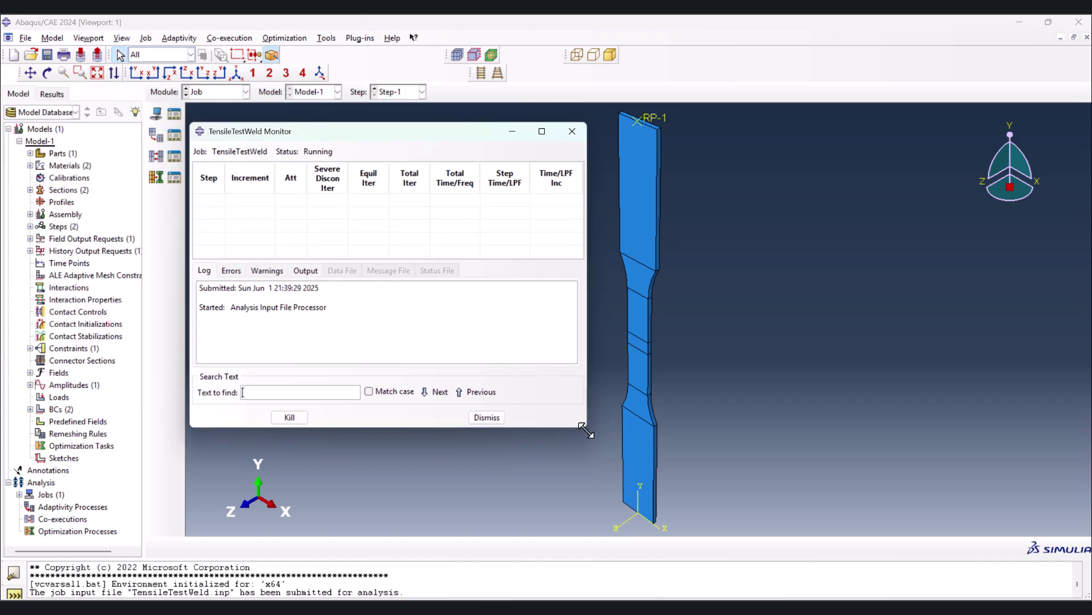
{"action": "left_click", "coordinate": [267, 272]}
{"action": "left_click", "coordinate": [205, 271]}
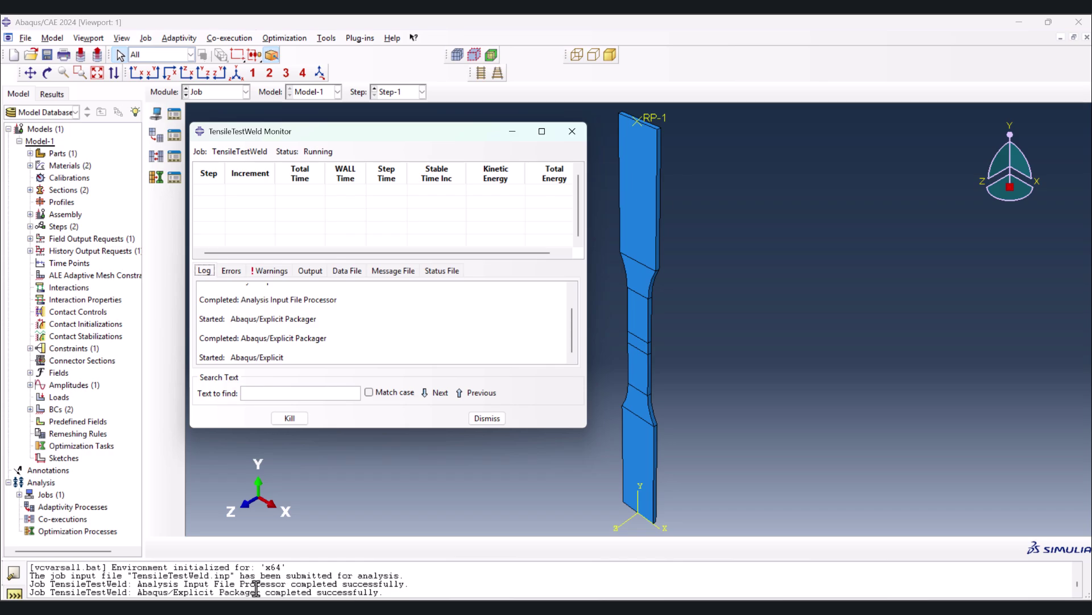
{"action": "left_click_drag", "start_coordinate": [138, 592], "coordinate": [384, 592]}
{"action": "left_click", "coordinate": [538, 295]}
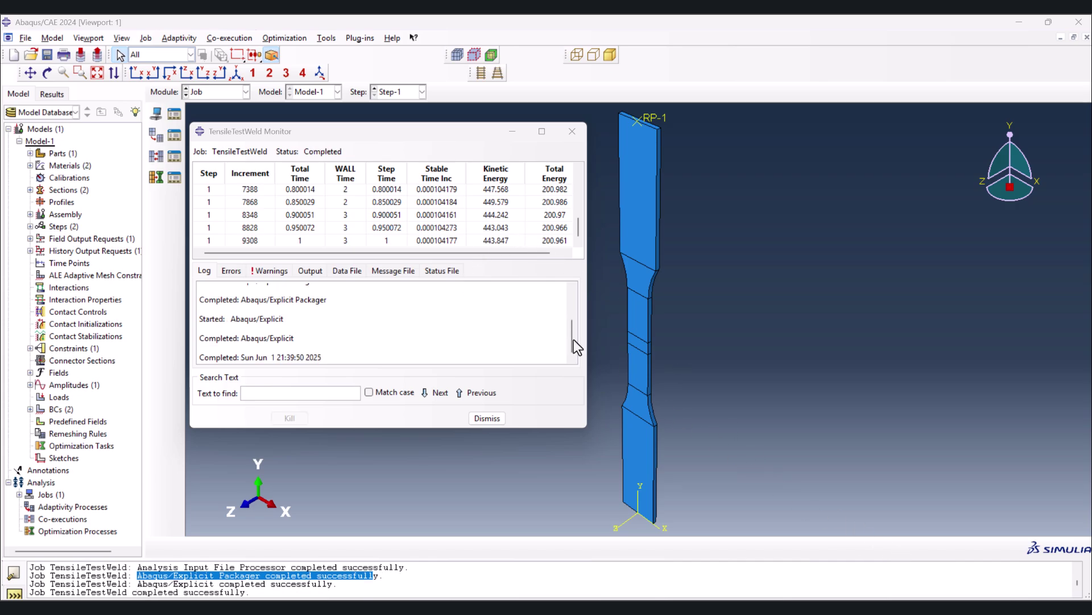
{"action": "left_click", "coordinate": [488, 419]}
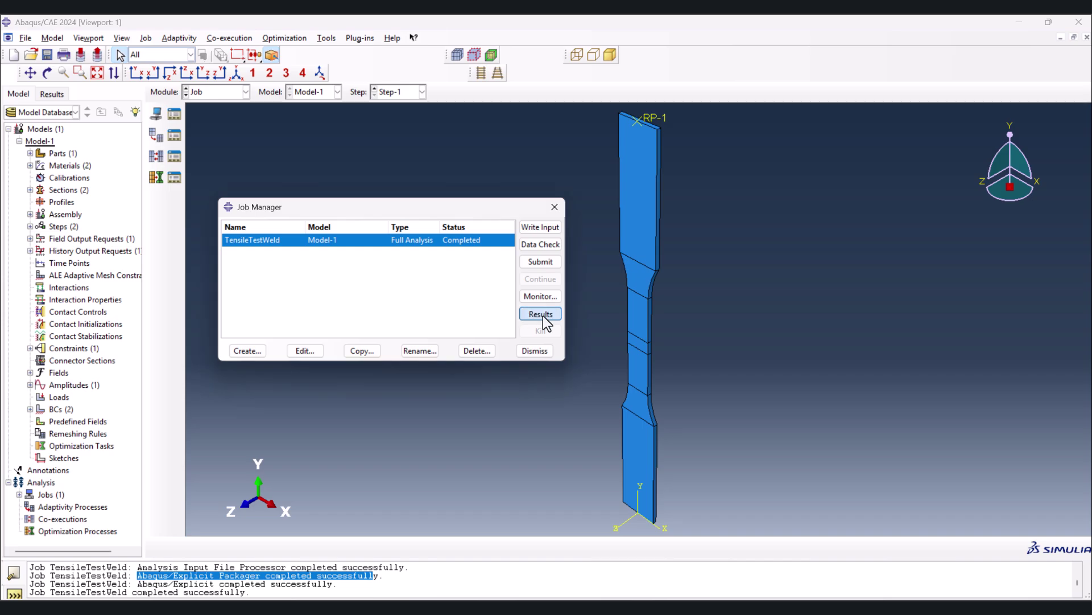
Open the TensileTestWeld results and show the Mises stress contours on the deformed shape in the XY view.
{"action": "left_click", "coordinate": [541, 315]}
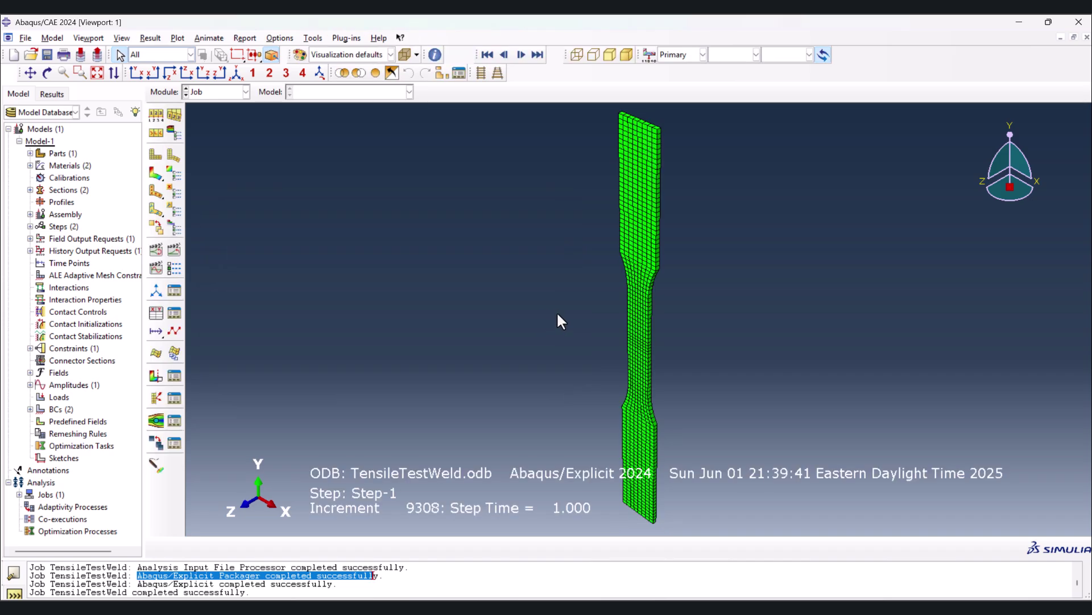
{"action": "left_click", "coordinate": [156, 173]}
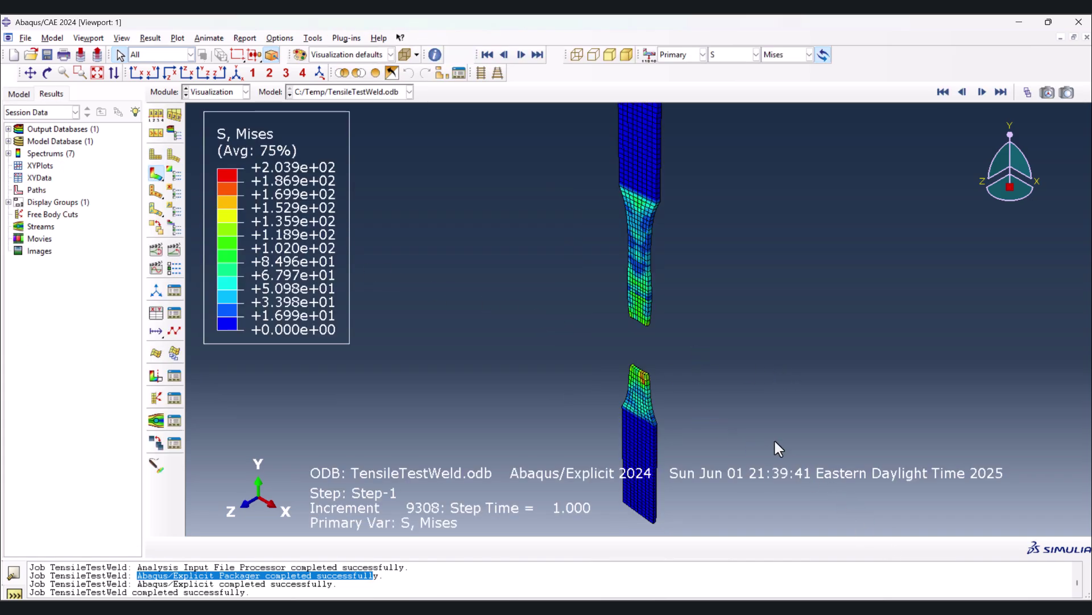
{"action": "left_click", "coordinate": [137, 72]}
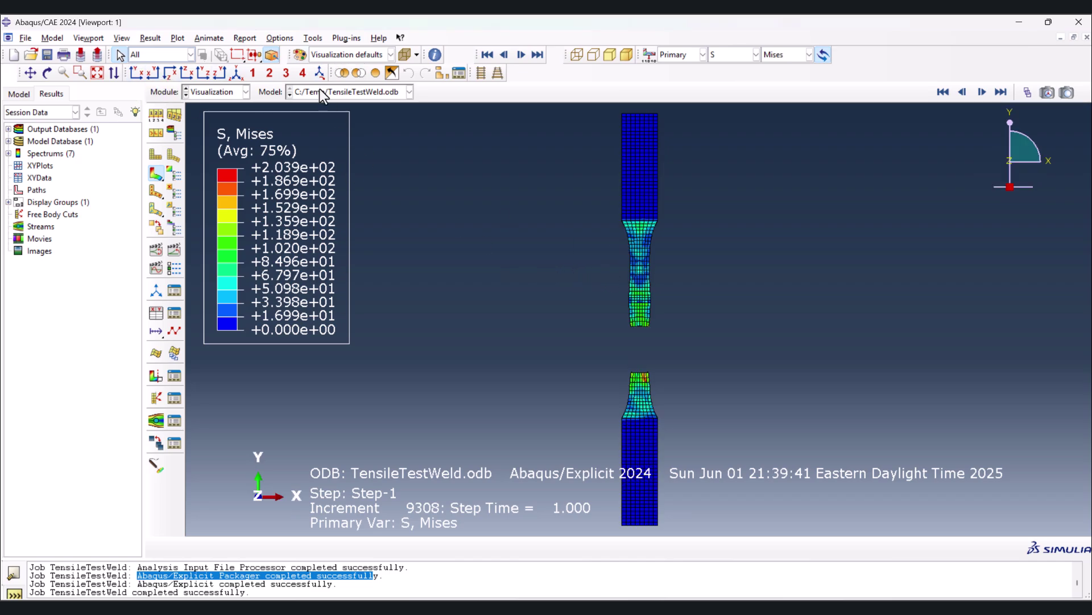
Turn off all viewport annotations except the legend.
{"action": "left_click", "coordinate": [89, 38]}
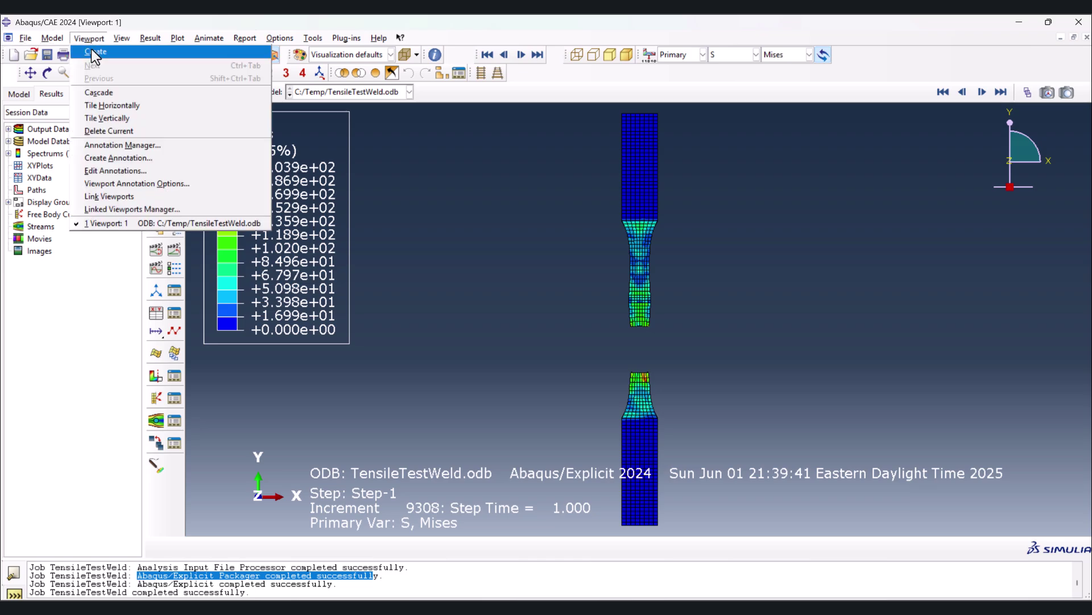
{"action": "left_click", "coordinate": [139, 183]}
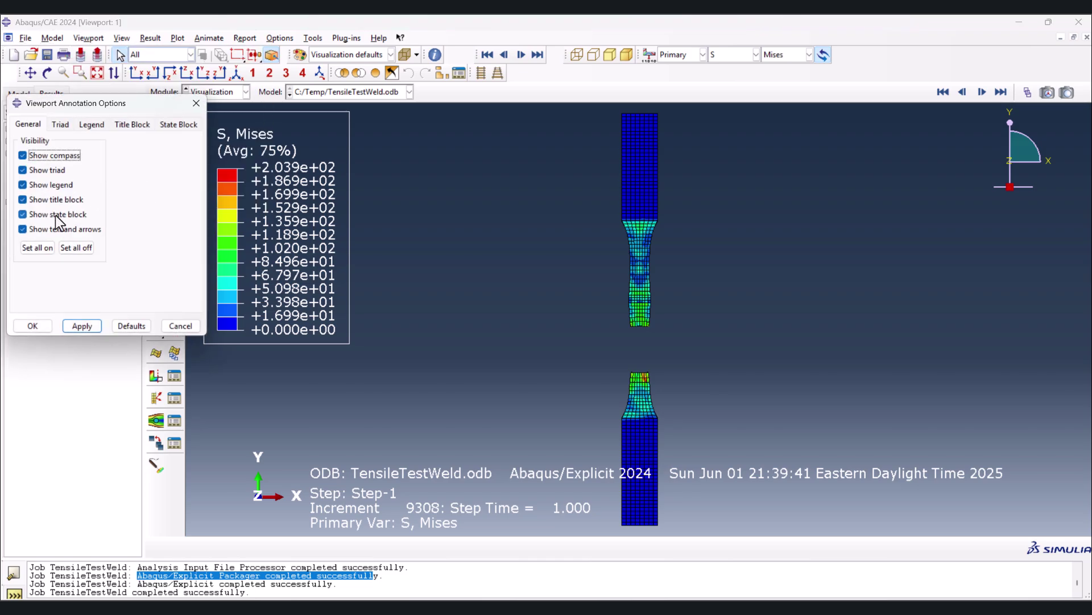
{"action": "left_click", "coordinate": [77, 248]}
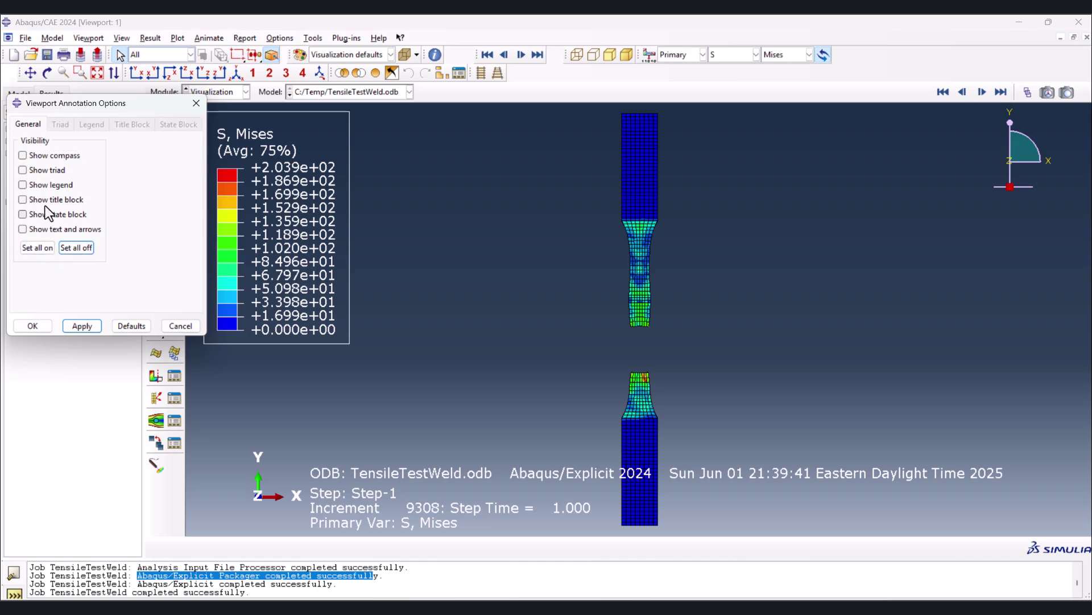
{"action": "left_click", "coordinate": [52, 185]}
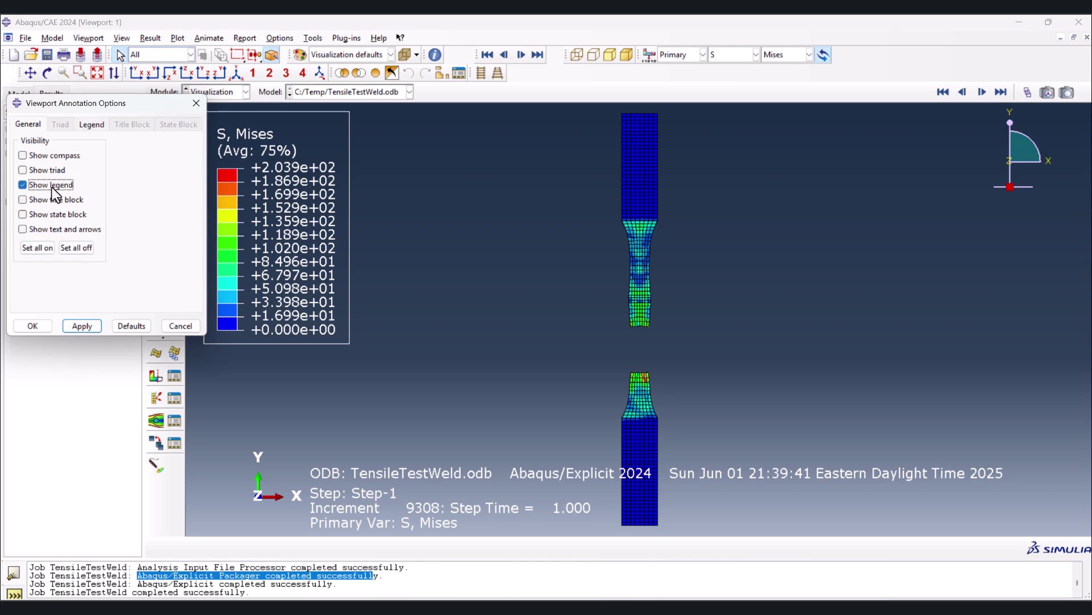
{"action": "left_click", "coordinate": [32, 326]}
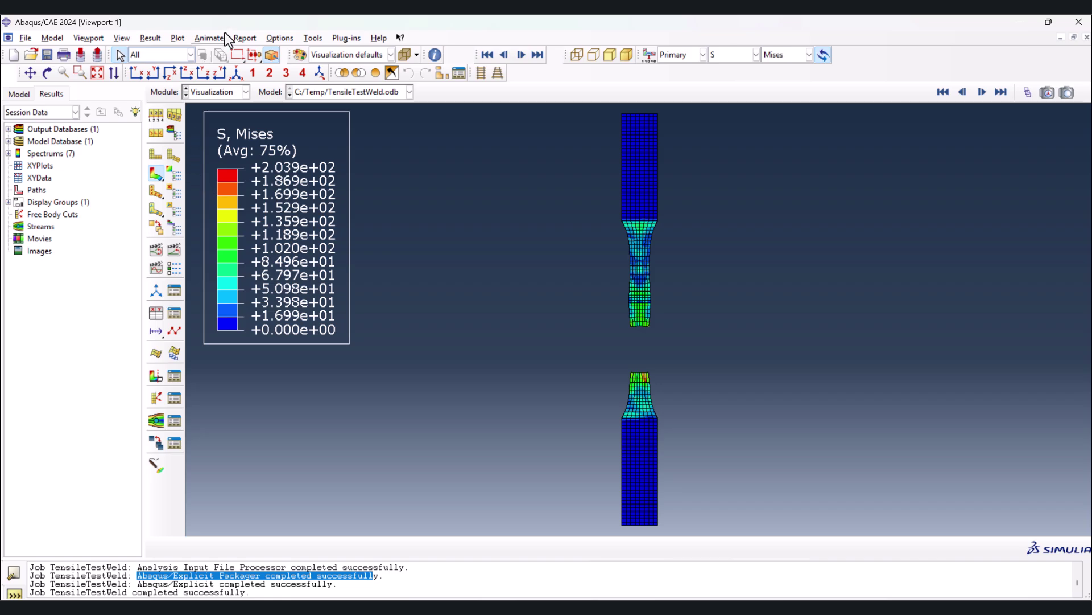
Set the common plot options to display only feature edges on the specimen.
{"action": "left_click", "coordinate": [279, 38]}
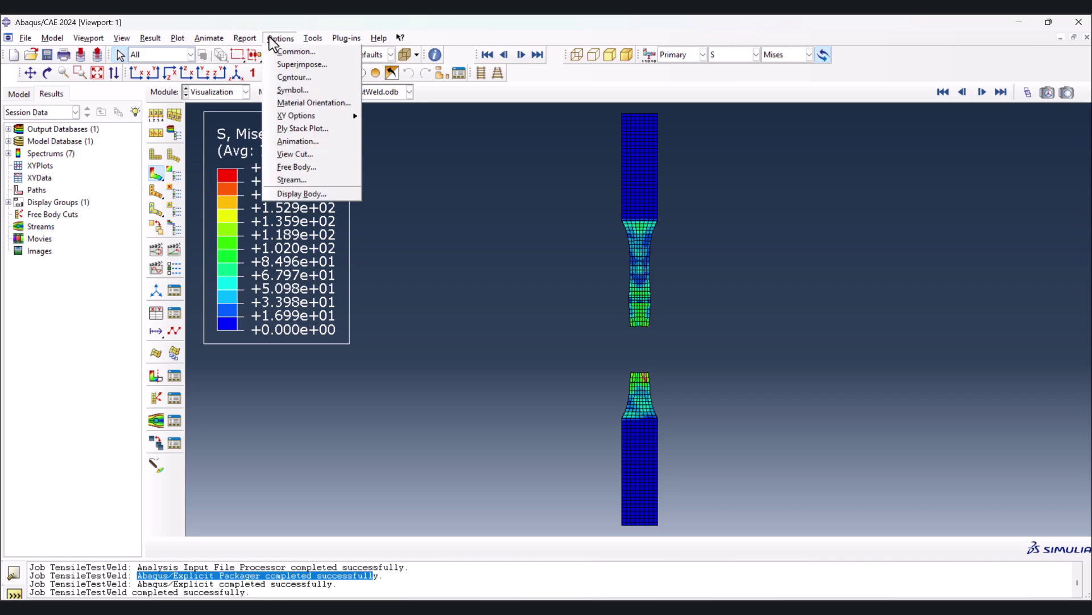
{"action": "left_click", "coordinate": [293, 51]}
{"action": "left_click", "coordinate": [165, 187]}
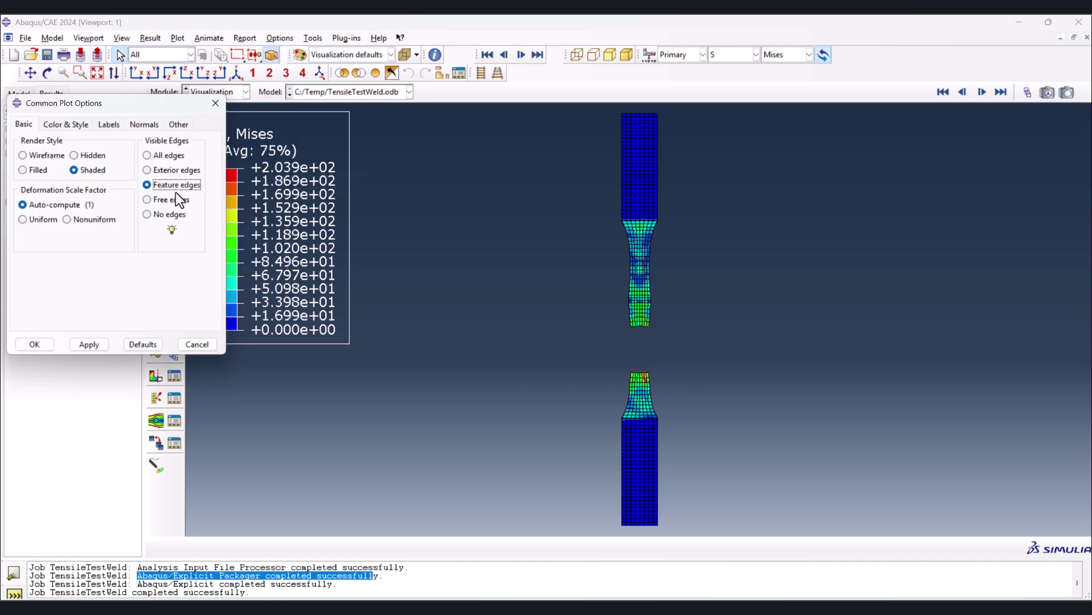
{"action": "left_click", "coordinate": [28, 349]}
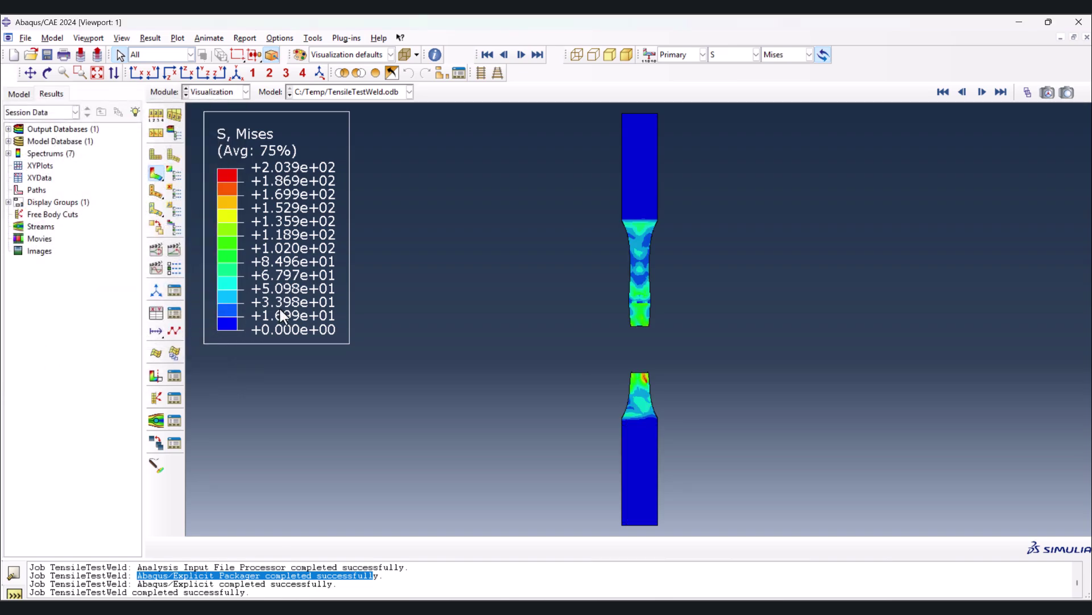
Slow the animation frame rate to a little below the middle of its range and play the time-history animation.
{"action": "left_click", "coordinate": [173, 268]}
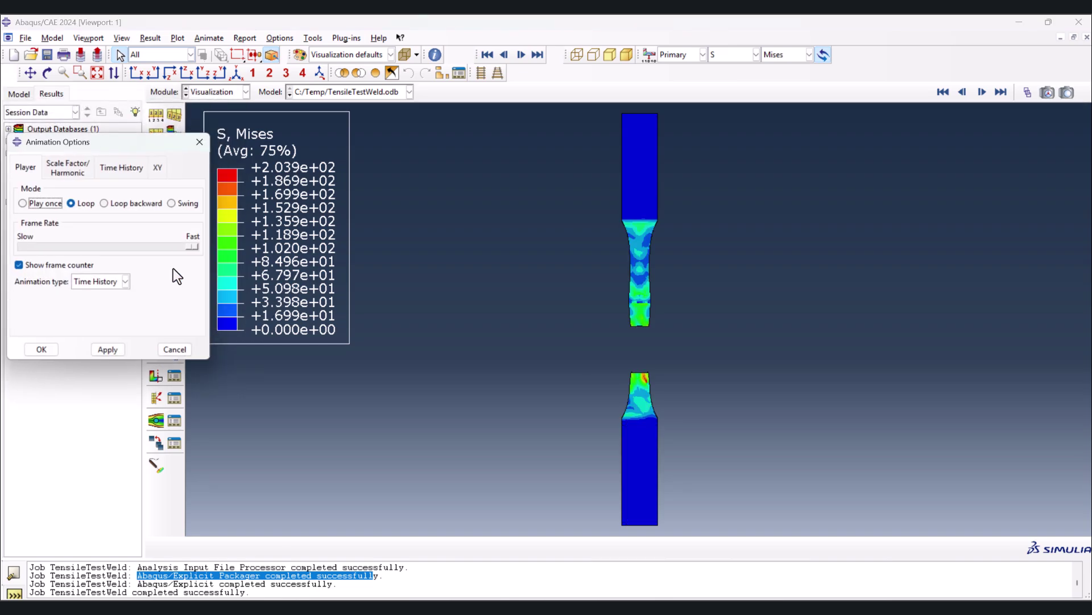
{"action": "left_click_drag", "start_coordinate": [189, 244], "coordinate": [97, 246]}
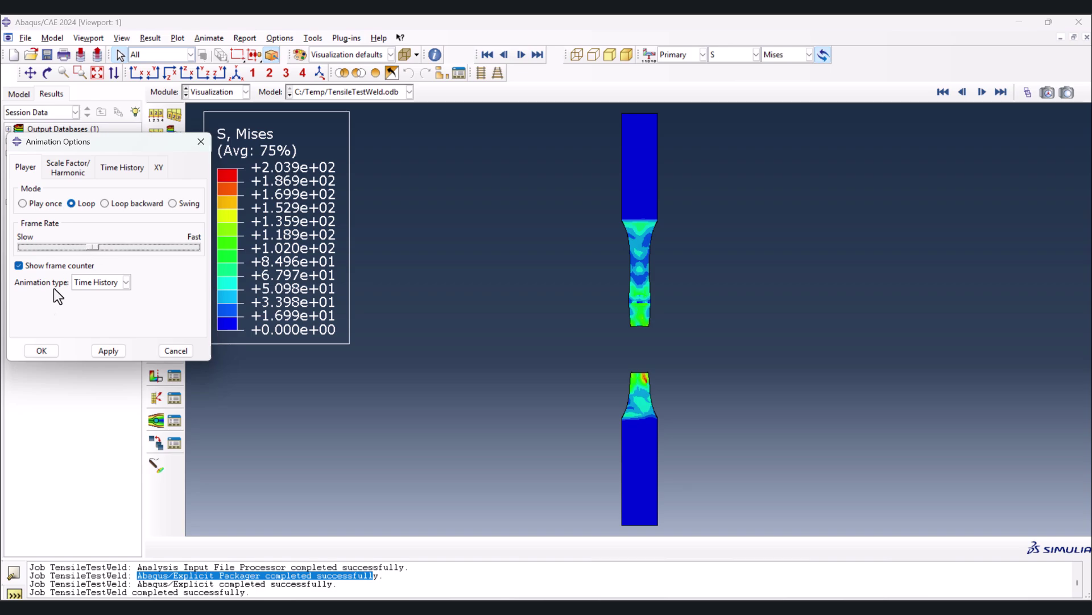
{"action": "left_click", "coordinate": [38, 352]}
{"action": "left_click", "coordinate": [175, 251]}
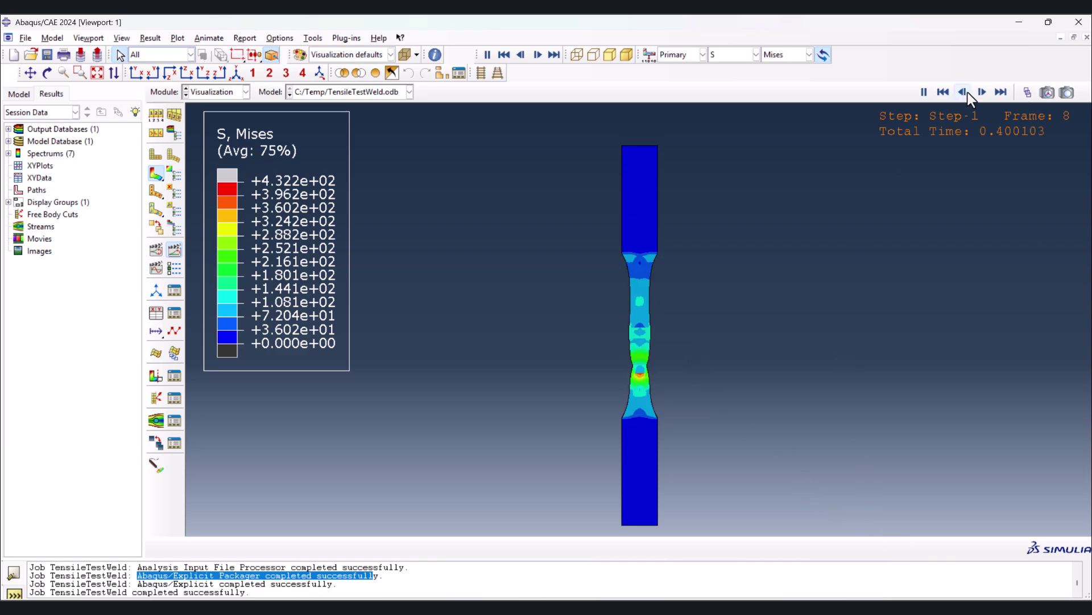
Pause the animation, set the active frame to 20 and examine the fractured gauge section up close.
{"action": "left_click", "coordinate": [924, 91]}
{"action": "left_click", "coordinate": [1028, 92]}
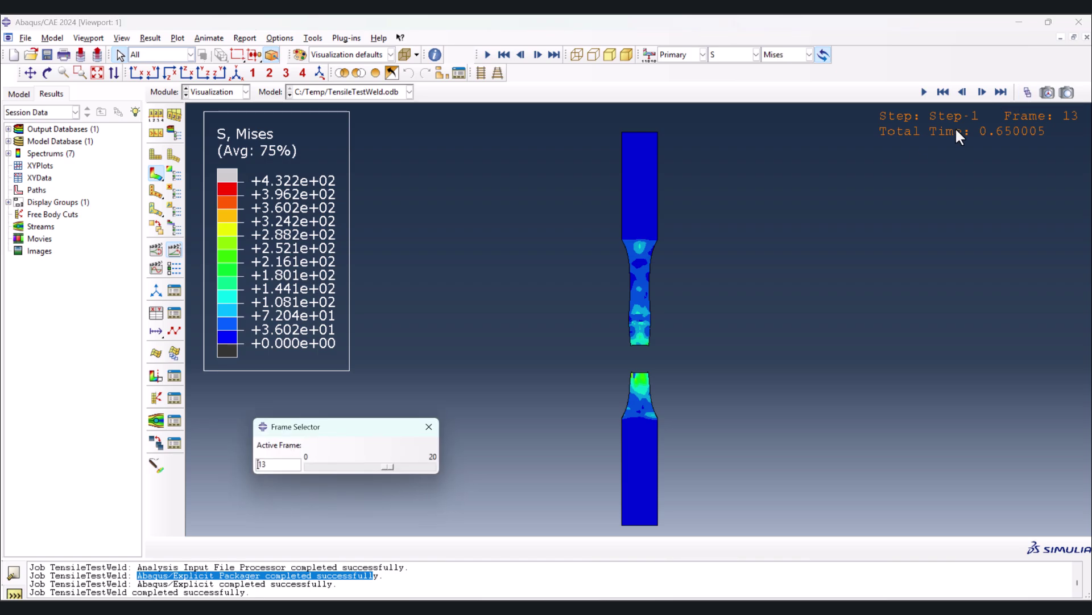
{"action": "left_click_drag", "start_coordinate": [390, 468], "coordinate": [483, 476]}
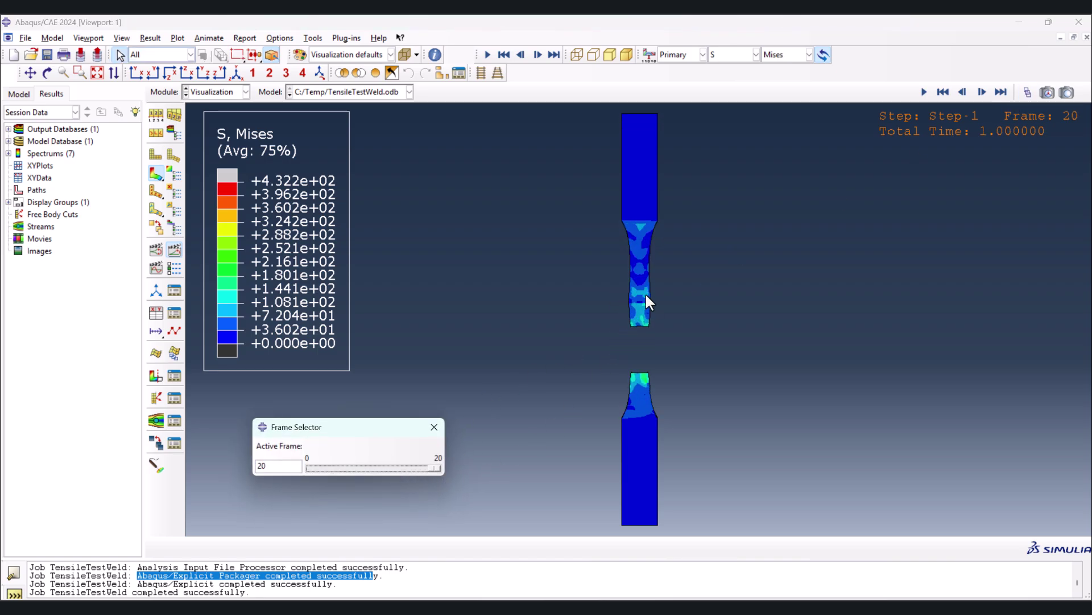
{"action": "left_click", "coordinate": [433, 427]}
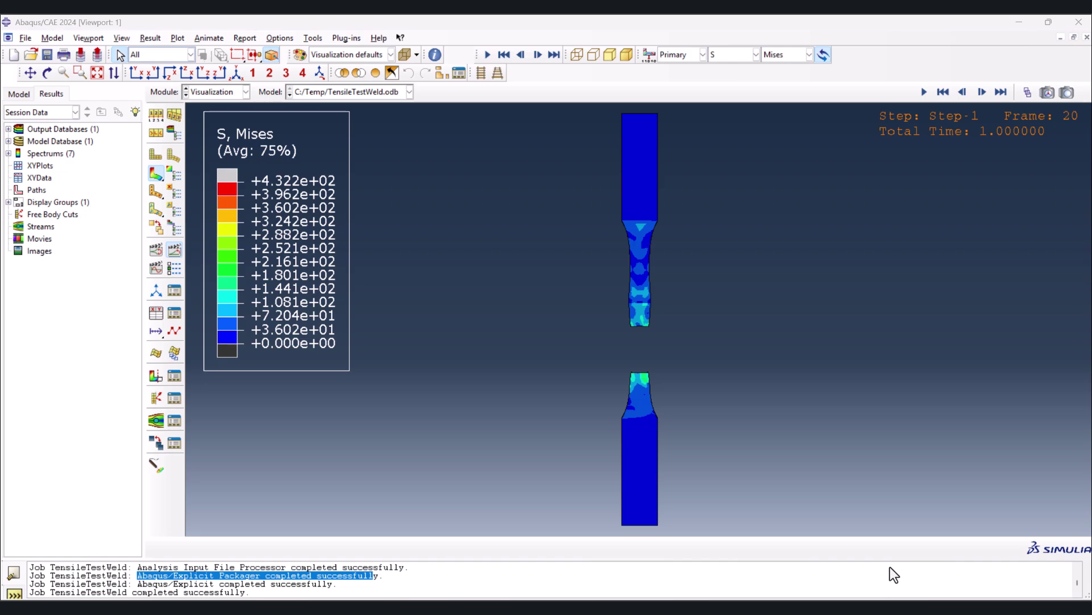
{"action": "scroll", "coordinate": [640, 301], "scroll_direction": "up", "scroll_amount": 2}
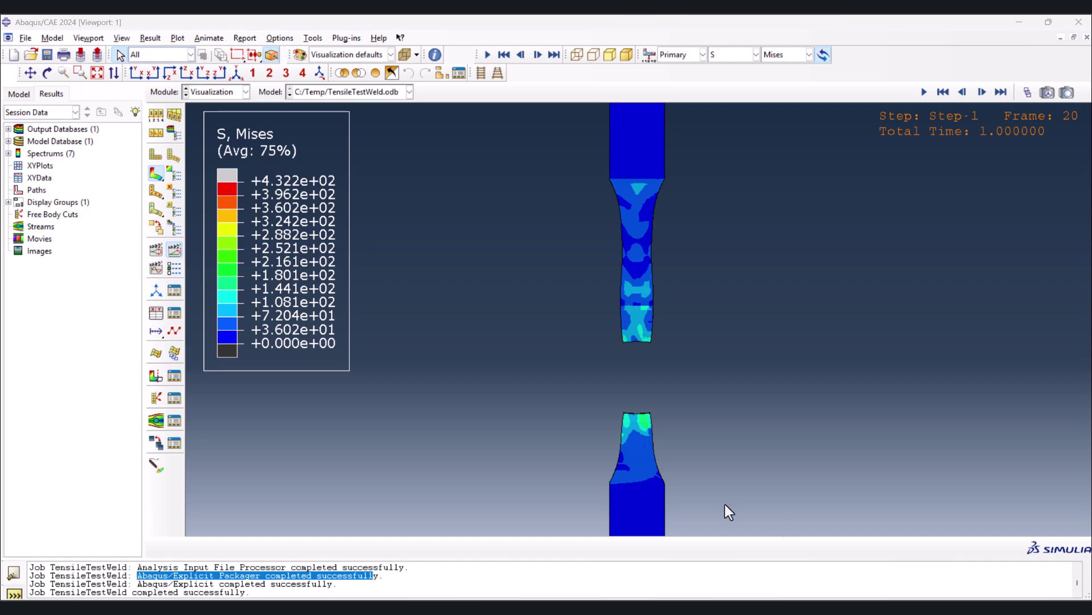
Start creating XY data from ODB field output with the variable position set to Unique Nodal.
{"action": "left_click", "coordinate": [157, 316]}
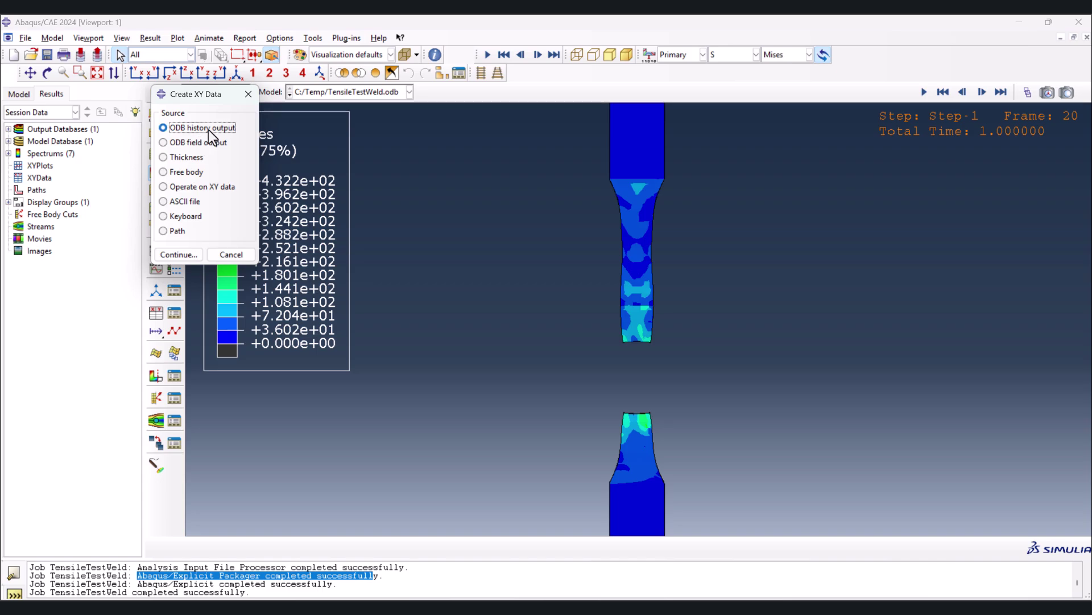
{"action": "left_click", "coordinate": [192, 142]}
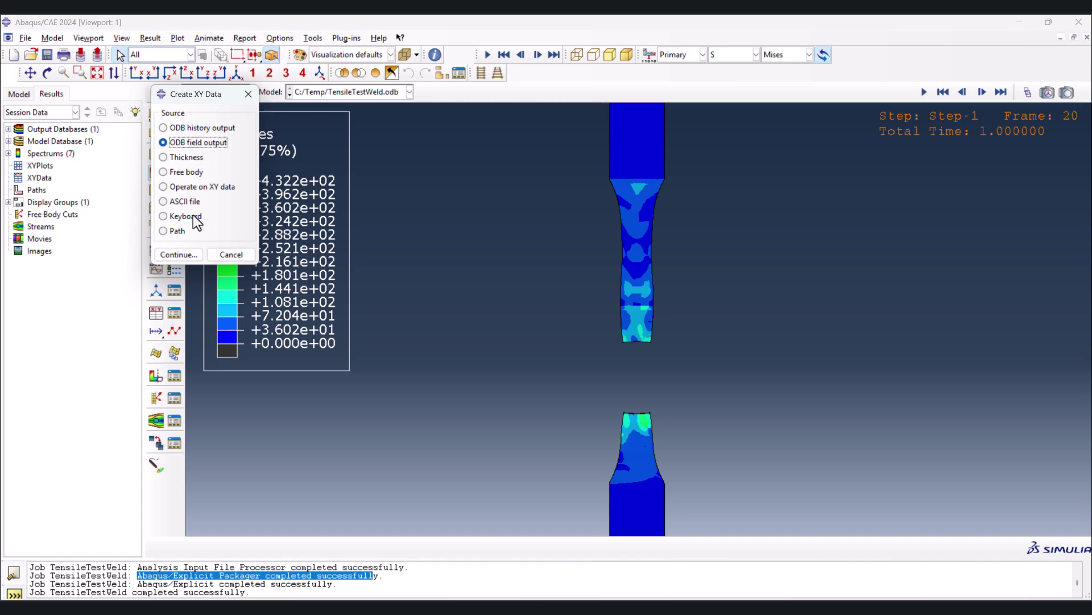
{"action": "left_click", "coordinate": [178, 254]}
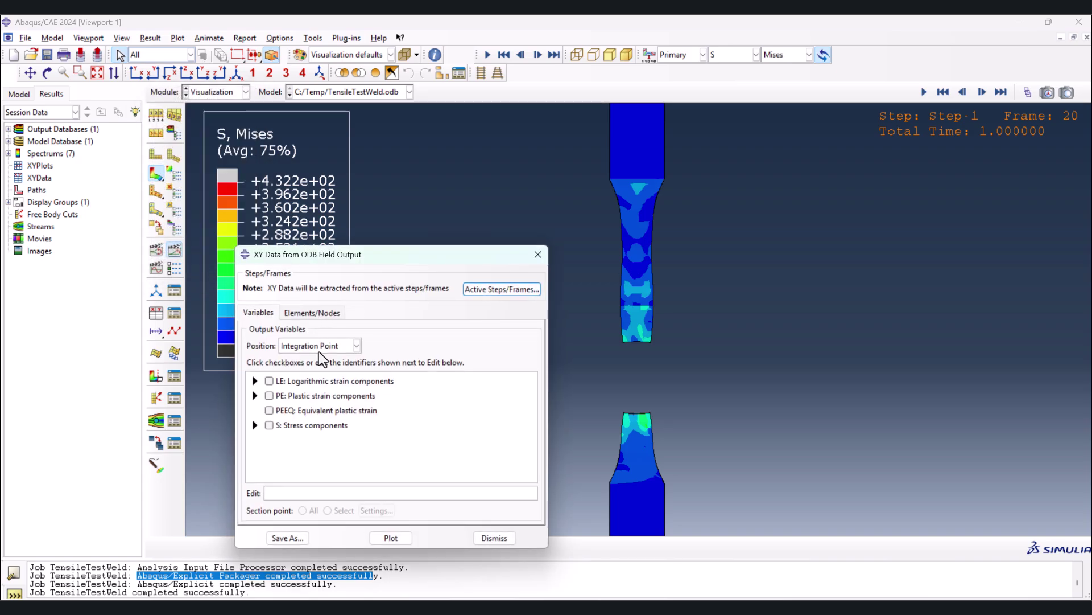
{"action": "left_click", "coordinate": [317, 346]}
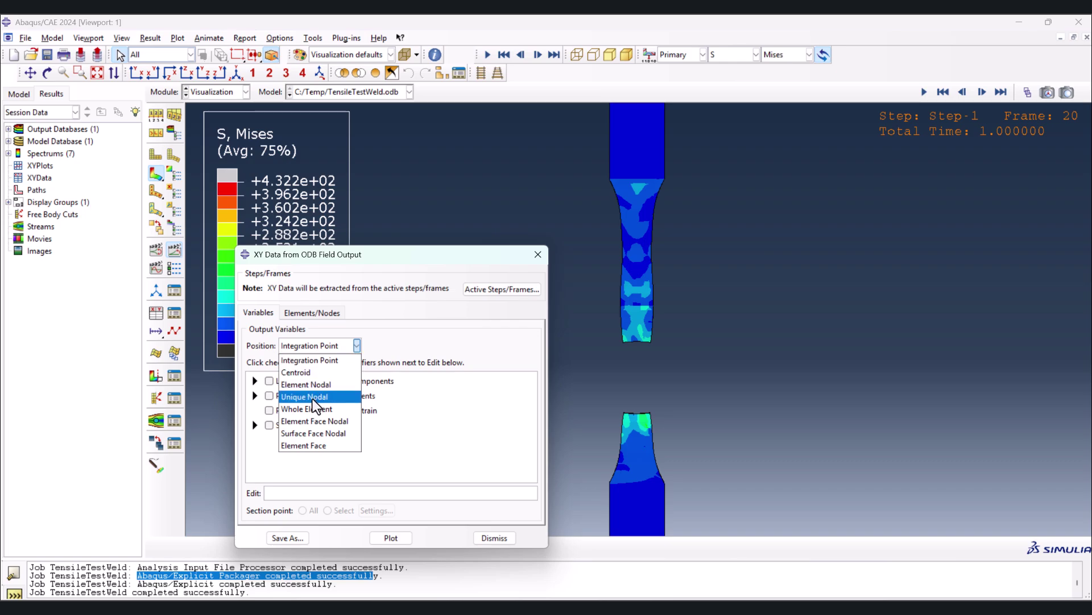
{"action": "left_click", "coordinate": [312, 397]}
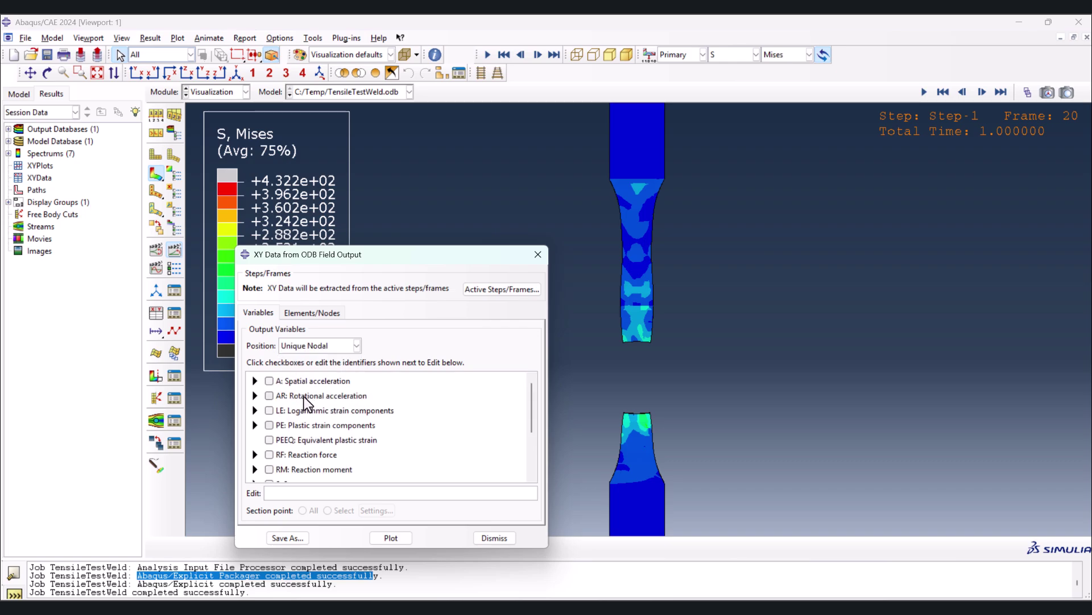
Choose spatial displacement U2 and reaction force RF2 as the output variables to extract.
{"action": "scroll", "coordinate": [290, 415], "scroll_direction": "down", "scroll_amount": 3}
{"action": "left_click", "coordinate": [256, 428]}
{"action": "scroll", "coordinate": [282, 437], "scroll_direction": "down", "scroll_amount": 1}
{"action": "left_click", "coordinate": [284, 417]}
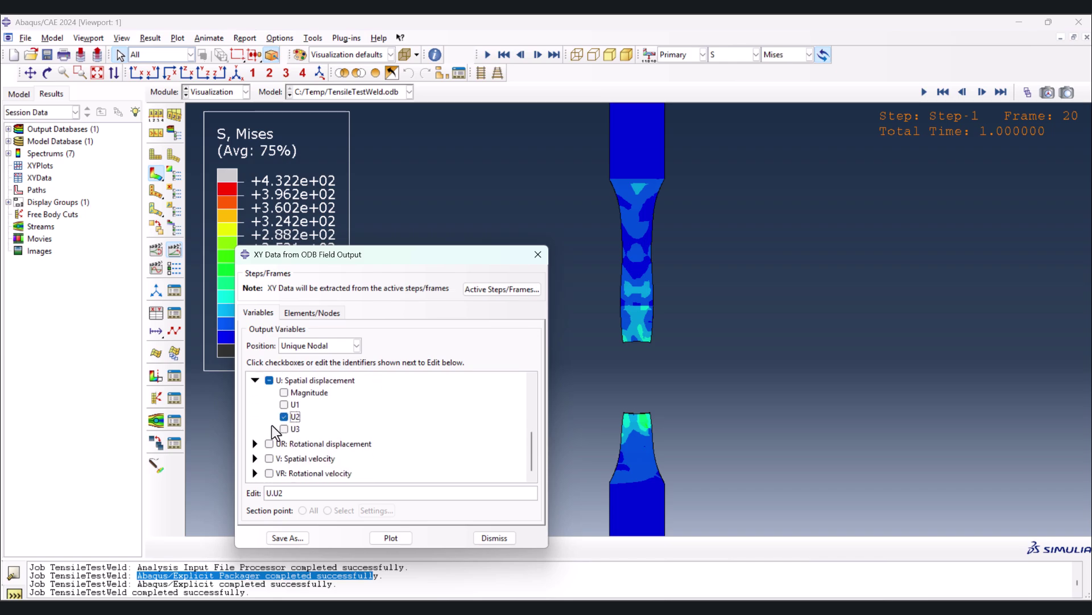
{"action": "scroll", "coordinate": [256, 441], "scroll_direction": "up", "scroll_amount": 3}
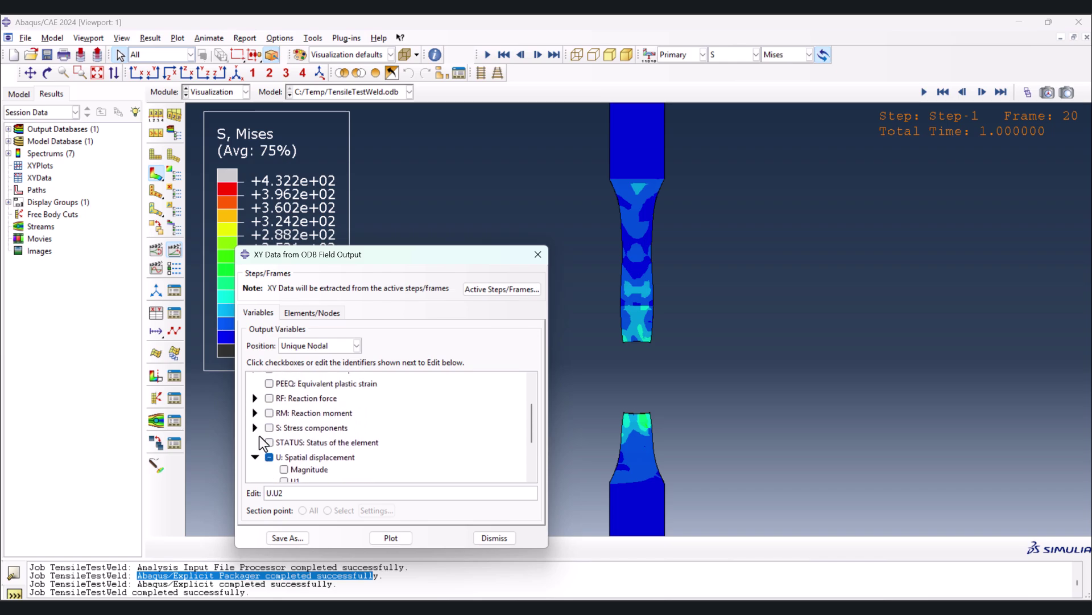
{"action": "left_click", "coordinate": [255, 437]}
{"action": "left_click", "coordinate": [284, 473]}
Plot the chosen variables for the node set ASSEMBLY_CONSTRAINT-1_REFERENCE_POINT and close the extraction dialog.
{"action": "left_click", "coordinate": [305, 316]}
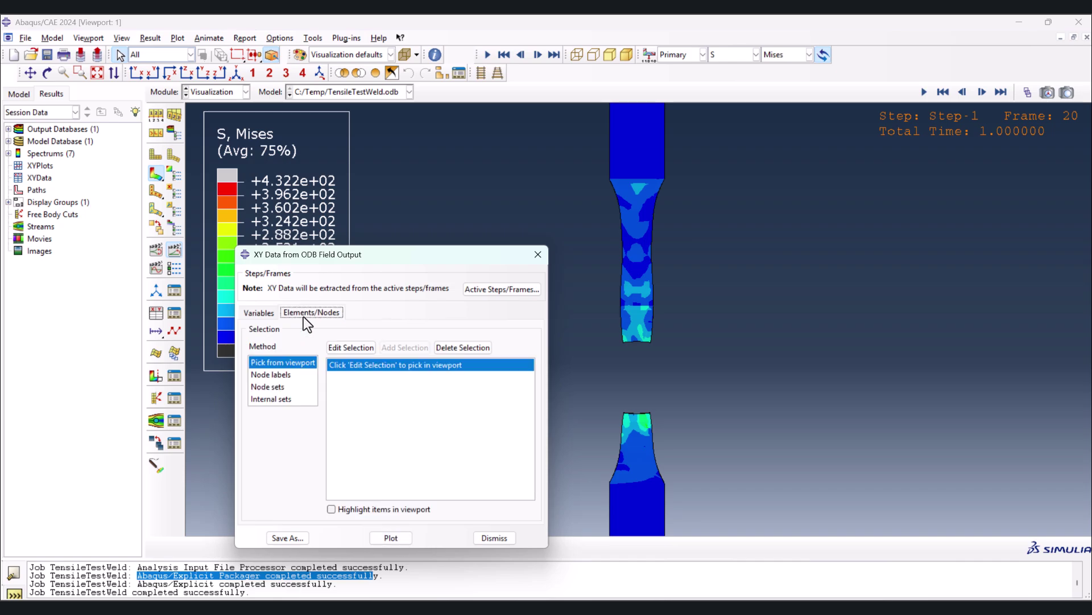
{"action": "left_click", "coordinate": [278, 375]}
{"action": "left_click", "coordinate": [279, 387]}
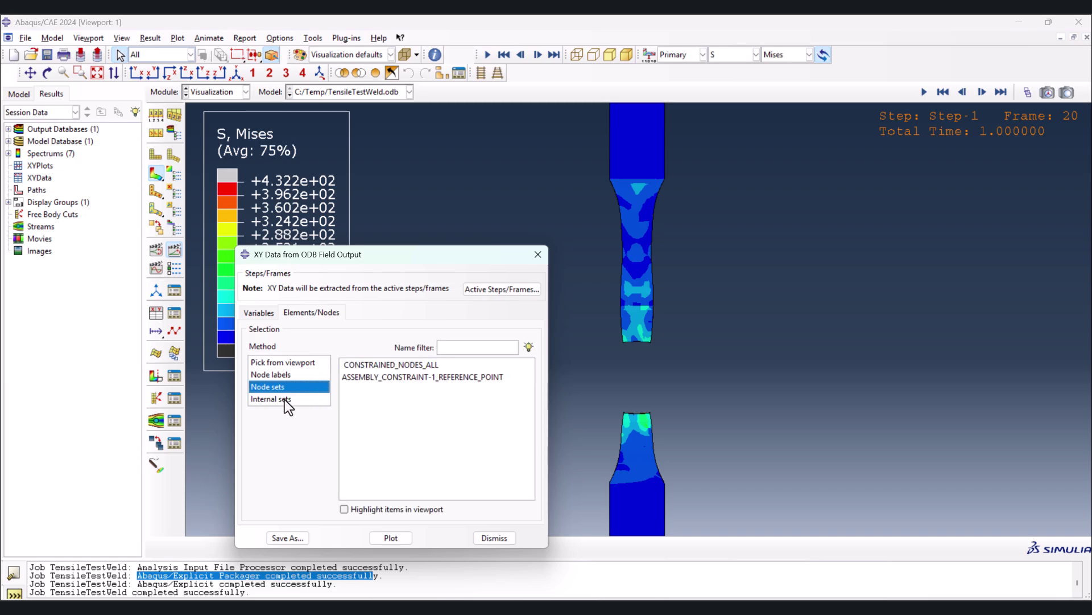
{"action": "left_click", "coordinate": [392, 378]}
{"action": "left_click", "coordinate": [391, 538]}
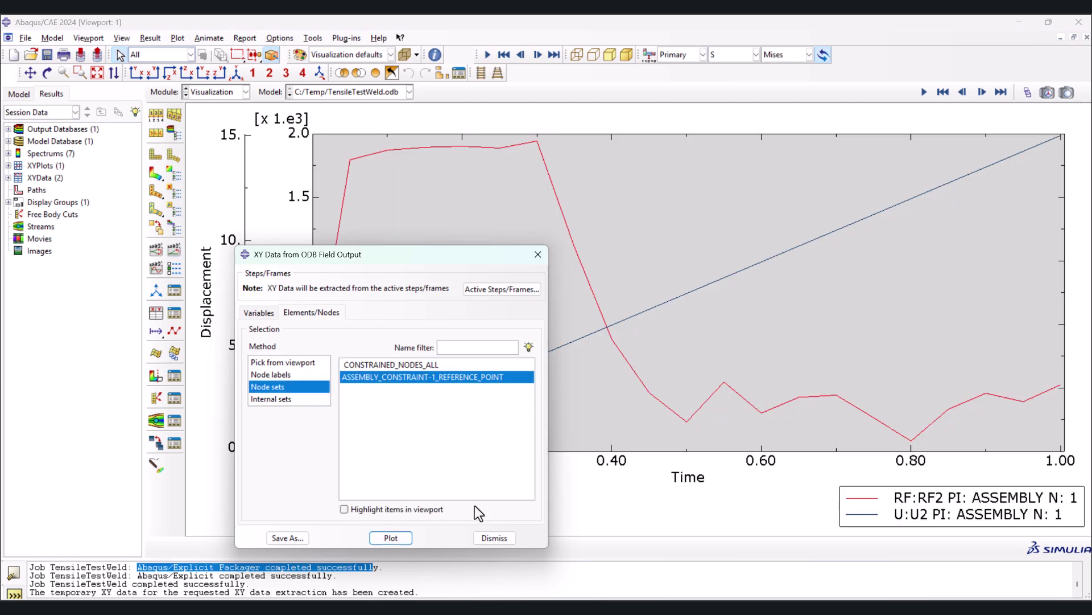
{"action": "left_click", "coordinate": [538, 254]}
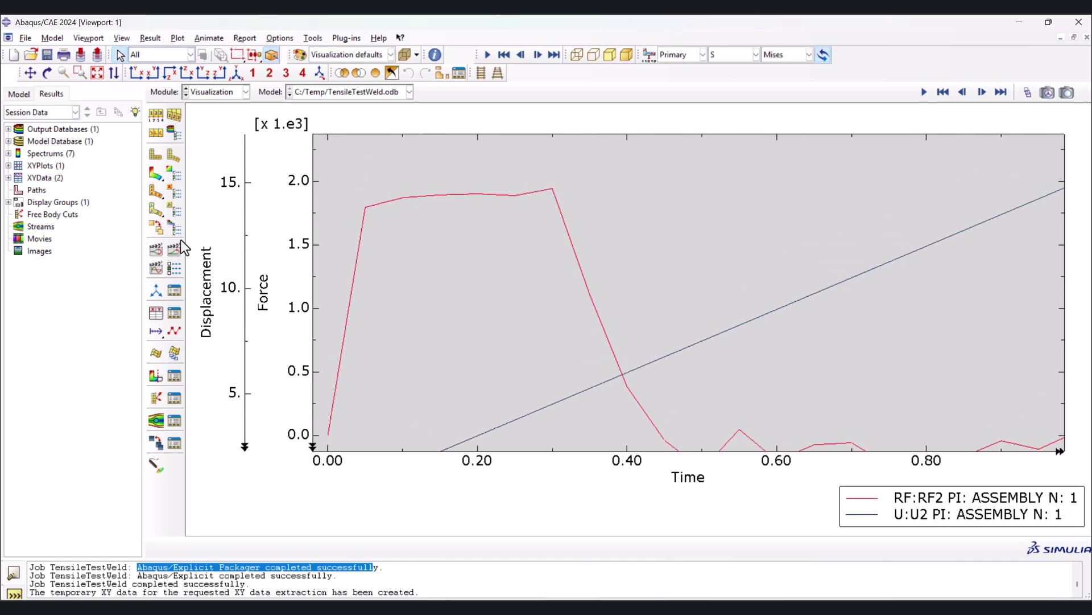
Operate on the XY data with combine(X,X), using U2 first and RF2 second, and plot the force-displacement expression.
{"action": "left_click", "coordinate": [155, 315]}
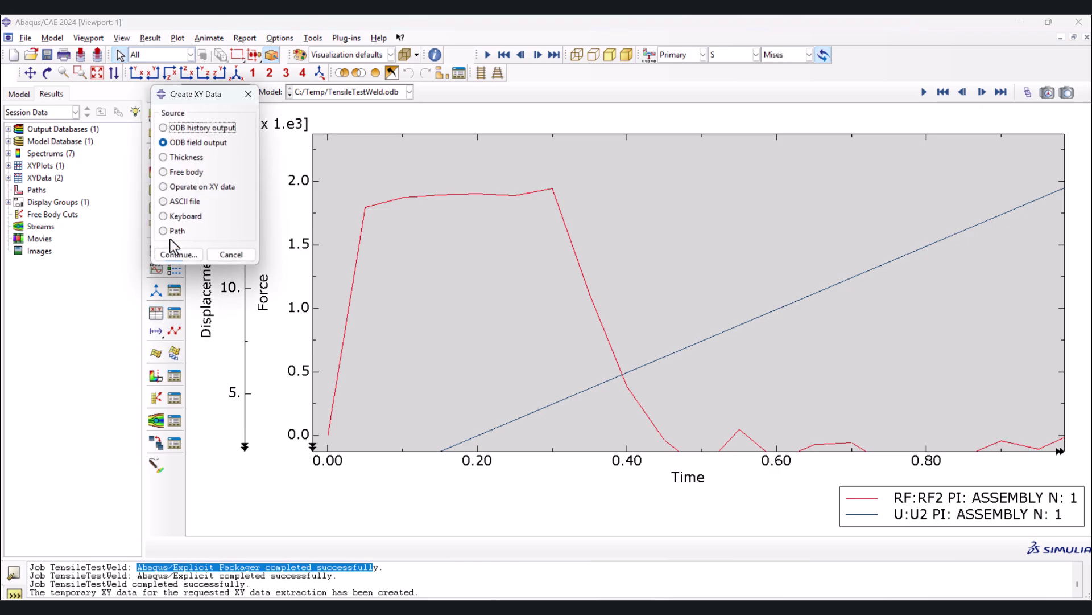
{"action": "left_click", "coordinate": [185, 188]}
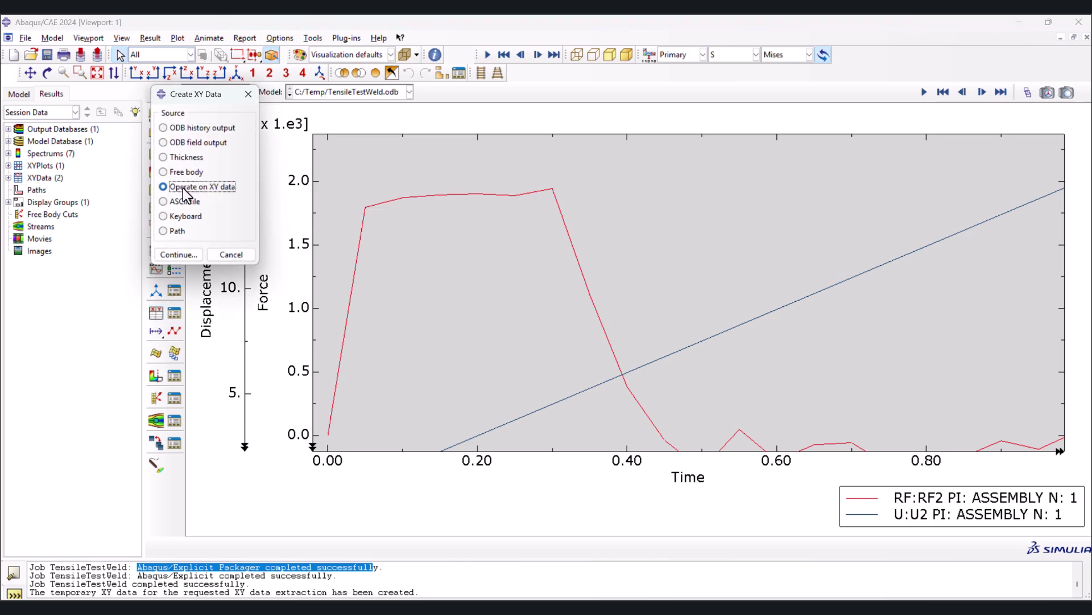
{"action": "left_click", "coordinate": [184, 256]}
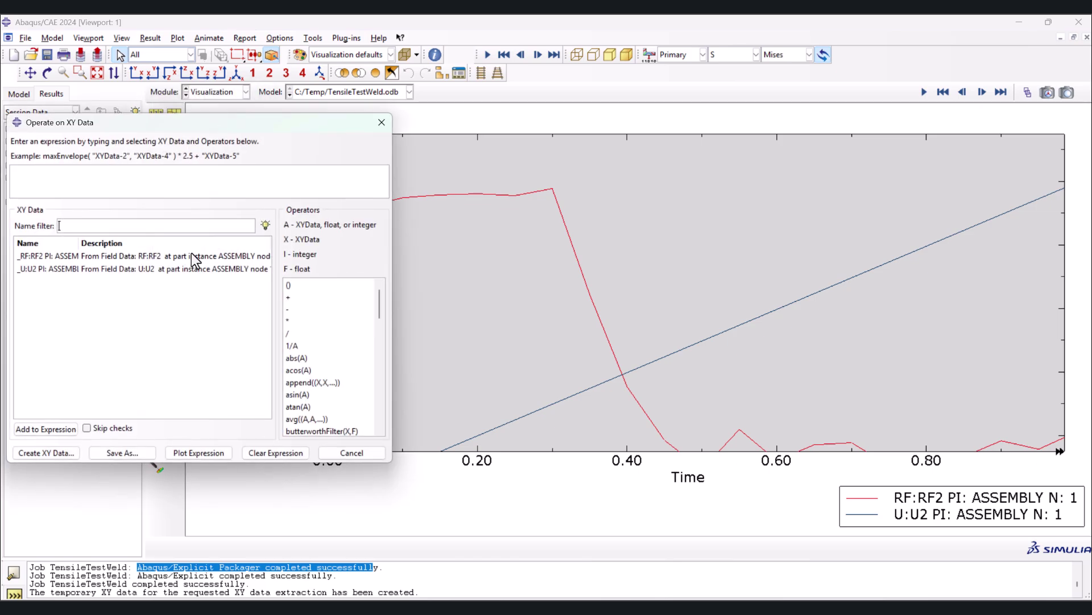
{"action": "scroll", "coordinate": [310, 364], "scroll_direction": "down", "scroll_amount": 3}
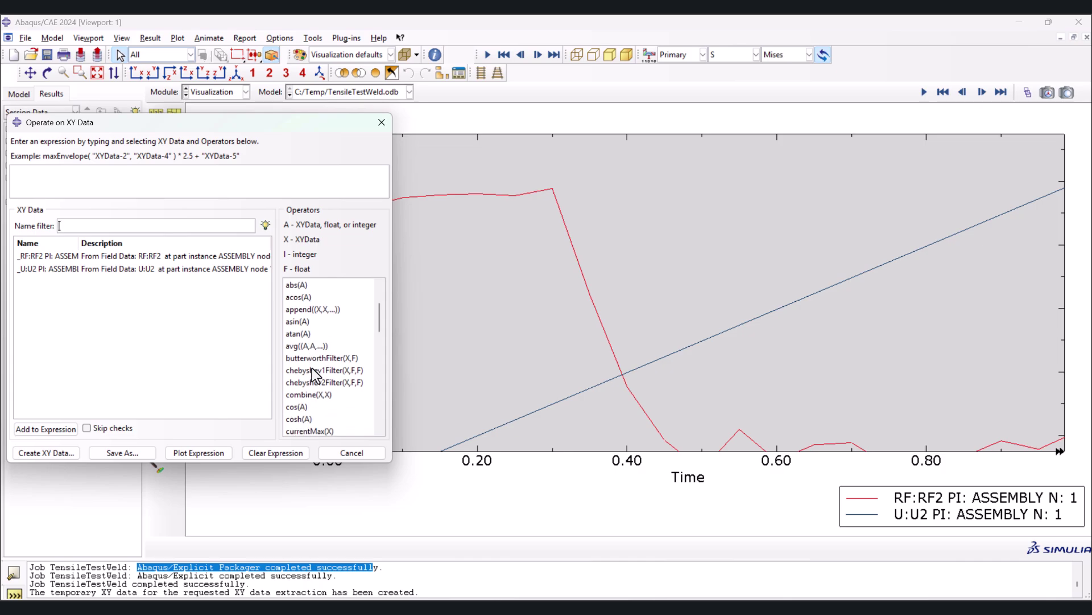
{"action": "left_click", "coordinate": [305, 358]}
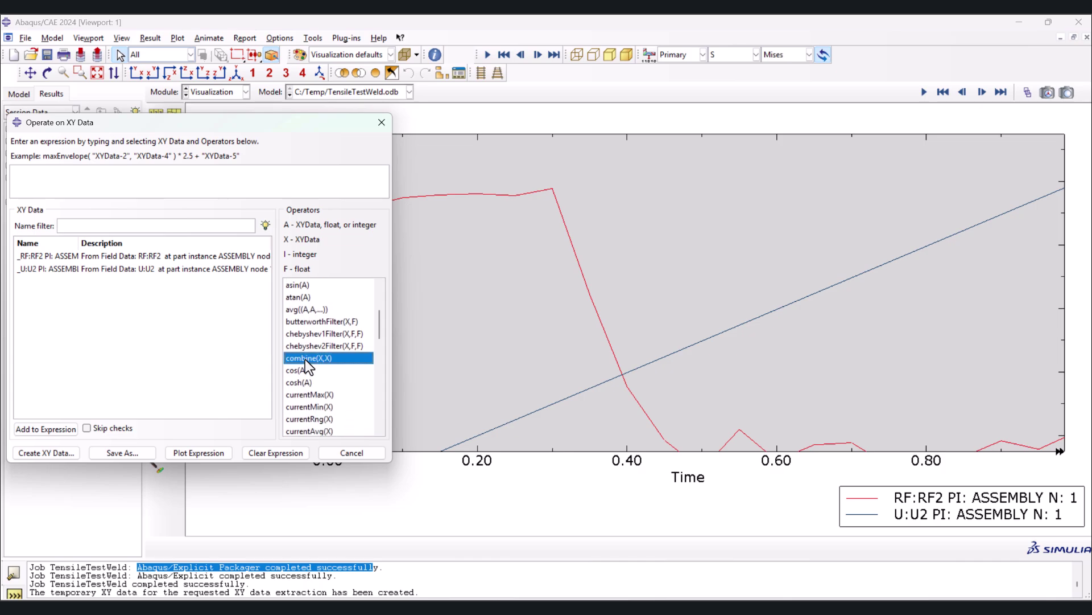
{"action": "left_click", "coordinate": [66, 267]}
{"action": "left_click", "coordinate": [70, 256]}
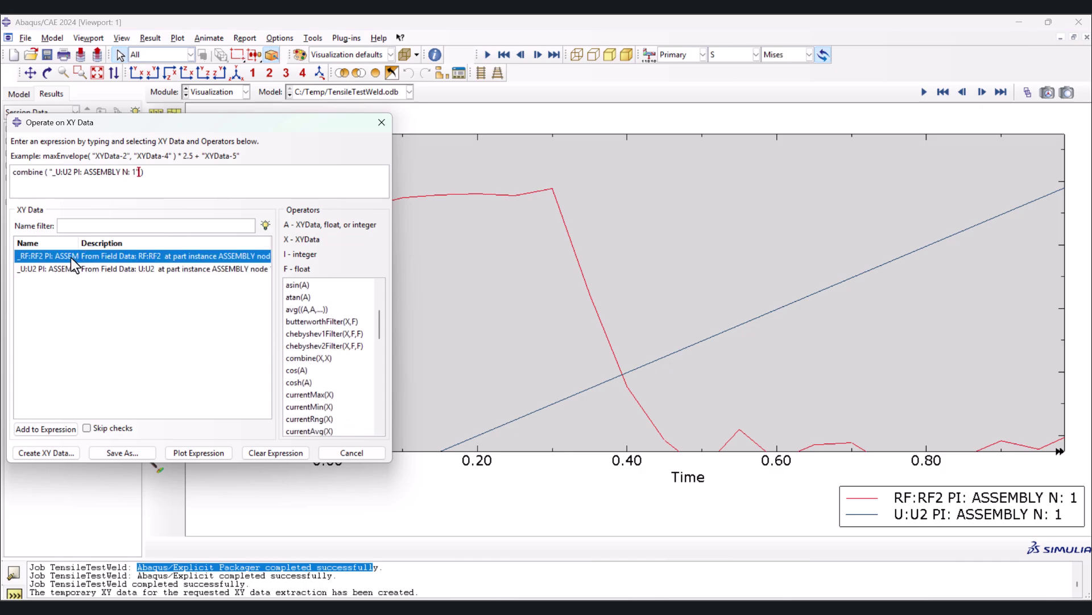
{"action": "left_click", "coordinate": [200, 453]}
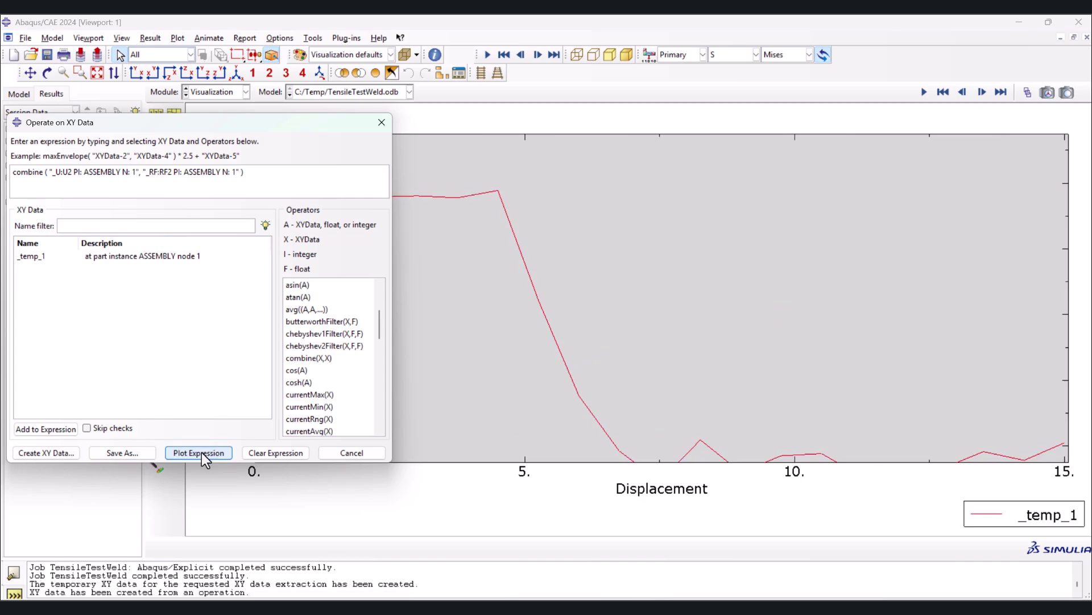
{"action": "left_click", "coordinate": [381, 122]}
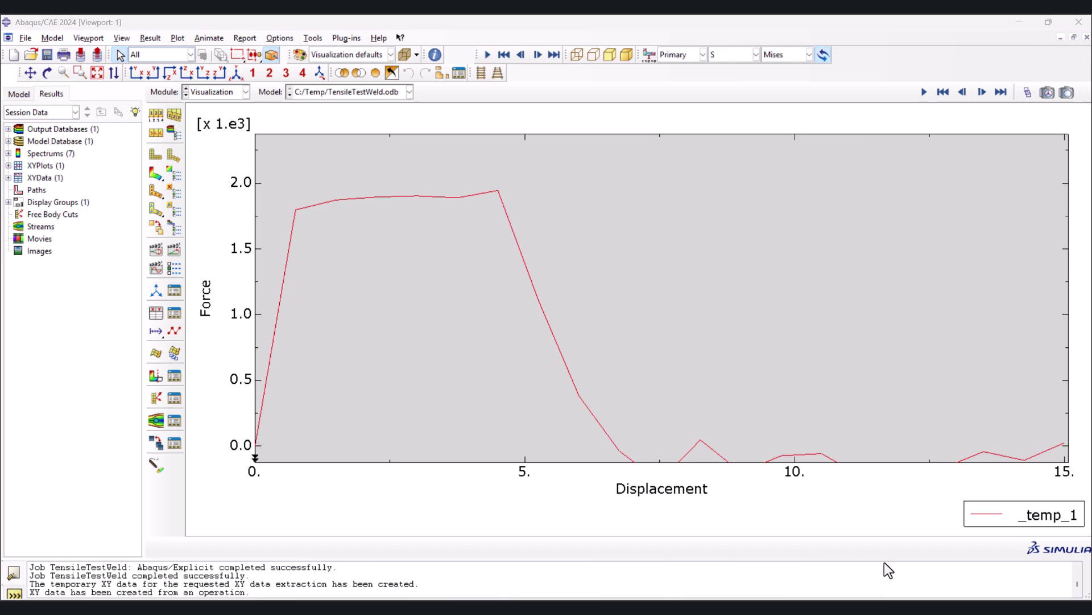
Open the combined force-displacement XY data for editing and copy all of its X and Y values.
{"action": "left_click", "coordinate": [8, 178]}
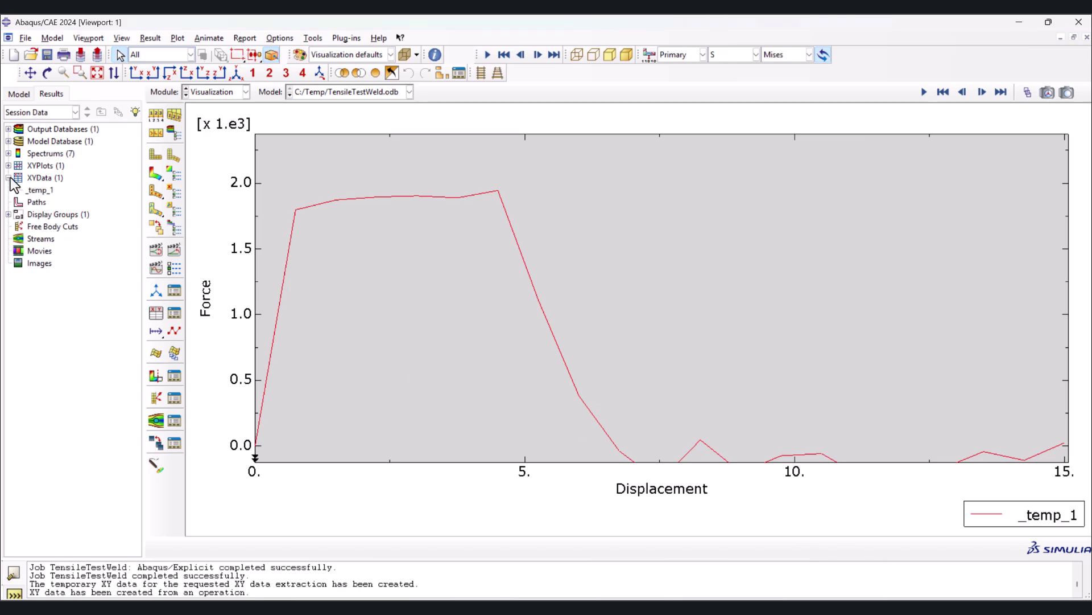
{"action": "left_click", "coordinate": [39, 191]}
{"action": "right_click", "coordinate": [40, 198]}
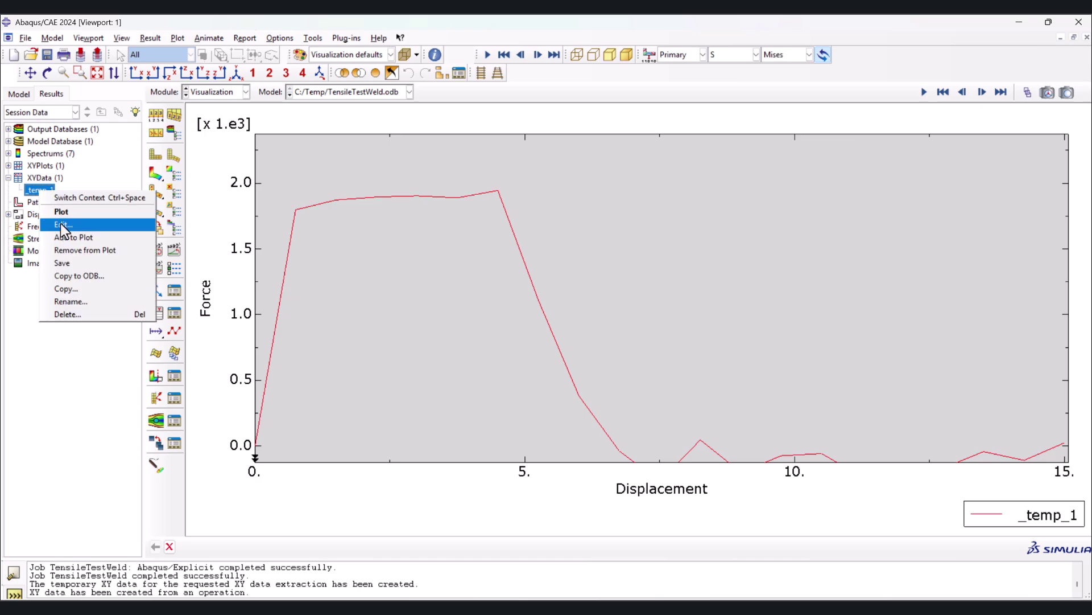
{"action": "left_click", "coordinate": [65, 226]}
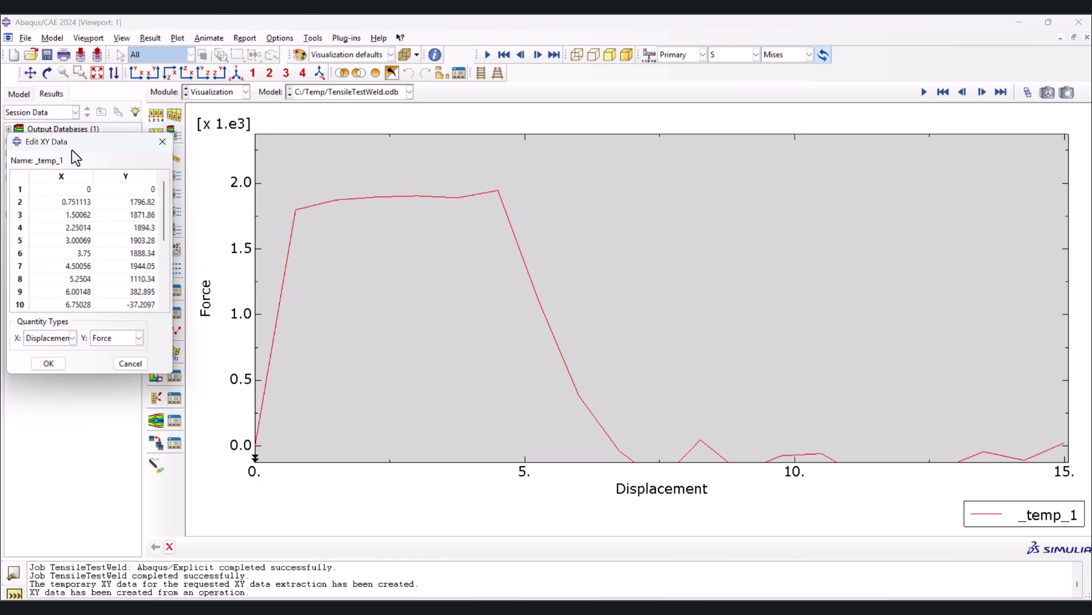
{"action": "left_click_drag", "start_coordinate": [71, 151], "coordinate": [247, 153]}
{"action": "scroll", "coordinate": [282, 246], "scroll_direction": "down", "scroll_amount": 4}
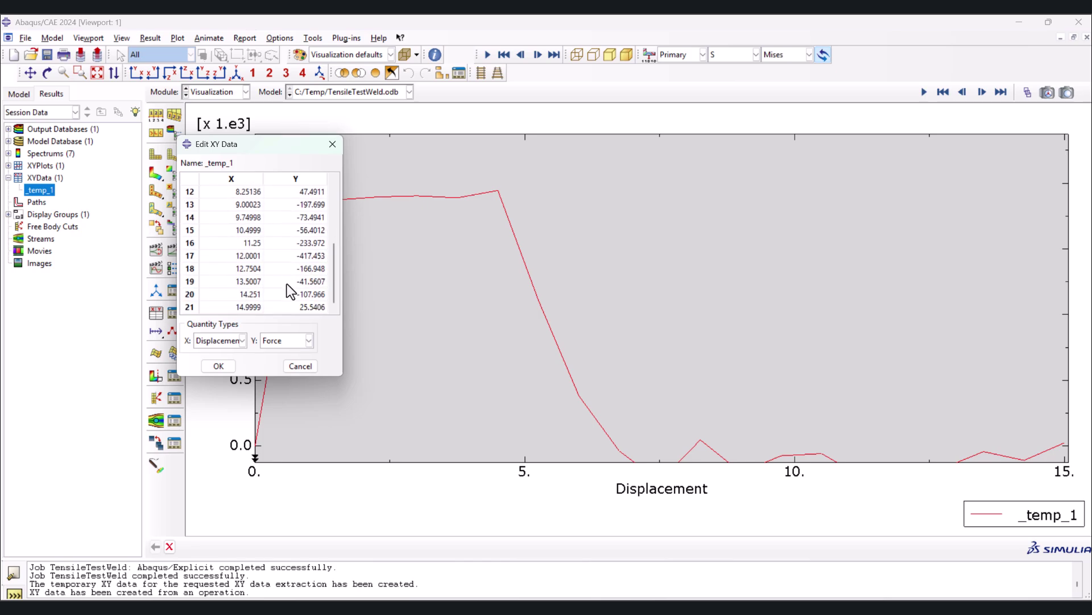
{"action": "key", "text": "ctrl+a"}
{"action": "right_click", "coordinate": [290, 241]}
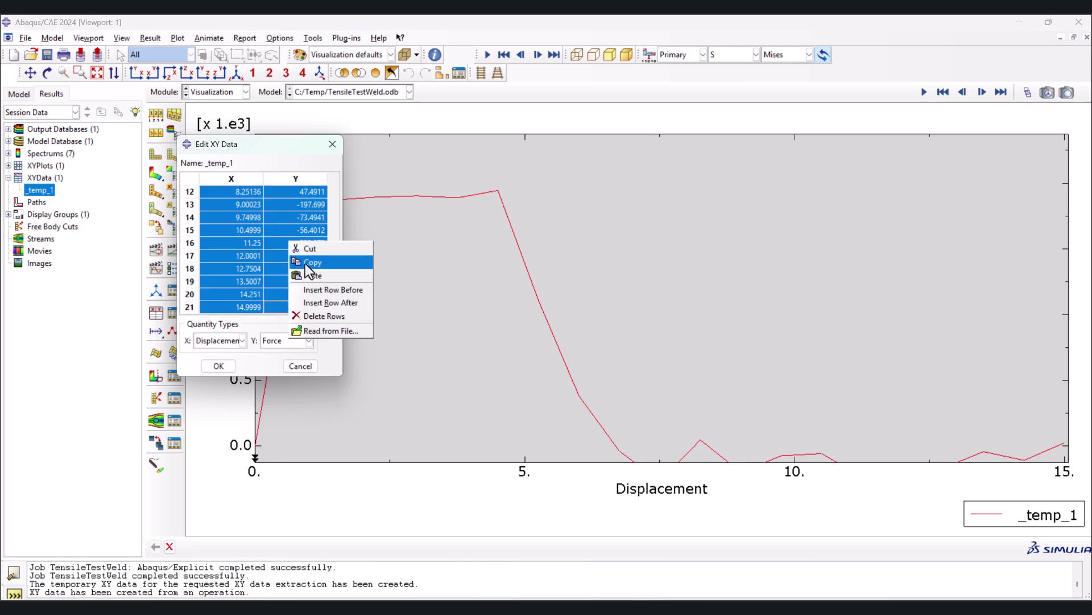
{"action": "left_click", "coordinate": [307, 263]}
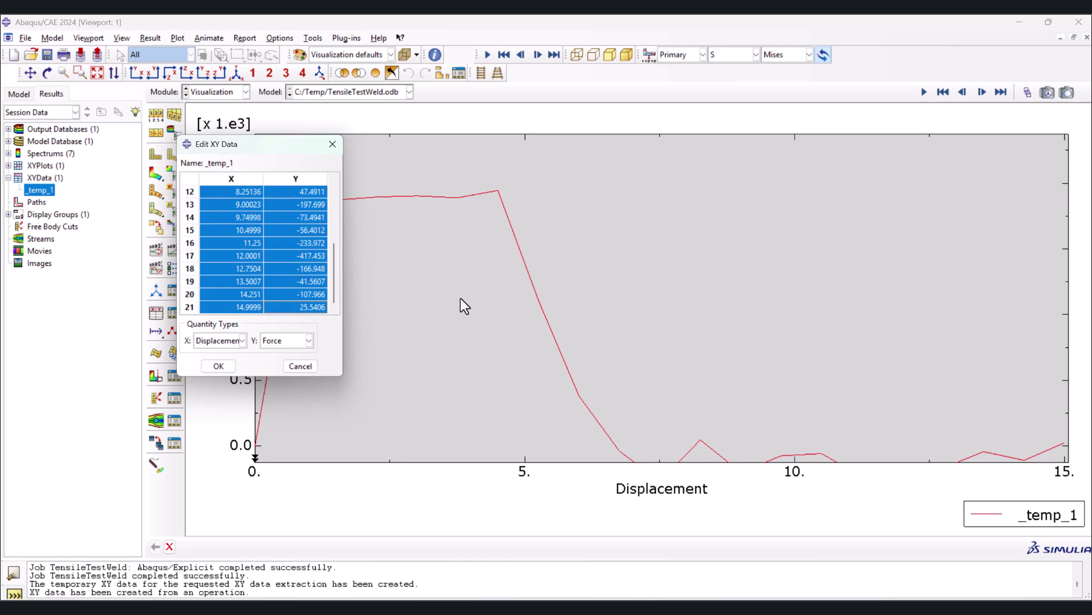
{"action": "left_click", "coordinate": [898, 565]}
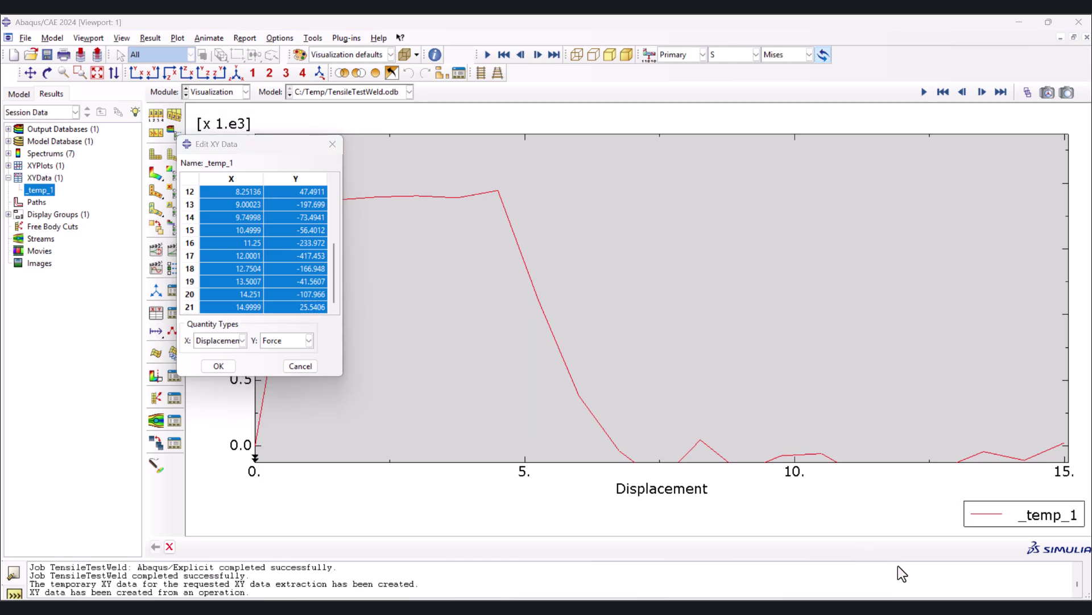